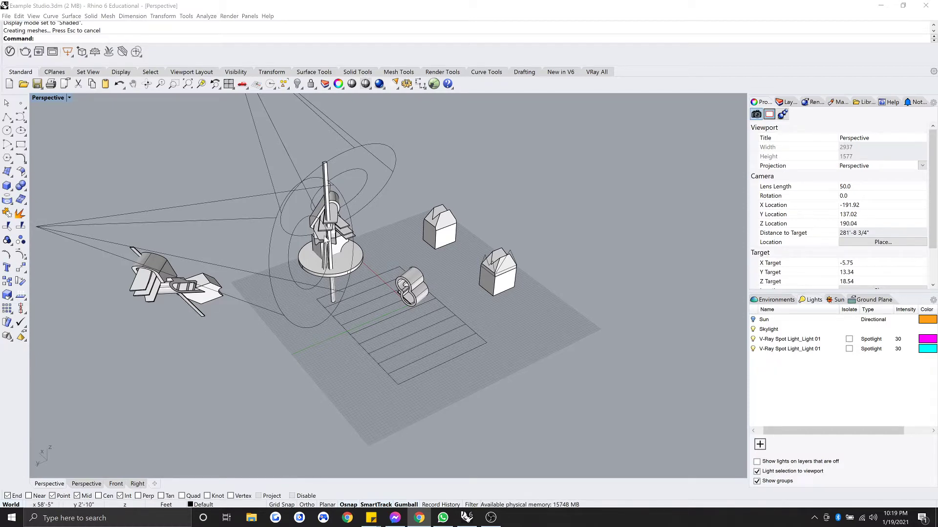
Orbit and pan around the studio scene to view the sculpture and the whole floor.
right_click_drag(206, 188, 386, 142)
scroll(190, 351, "up", 8)
right_click_drag(190, 351, 121, 339)
scroll(194, 339, "down", 4)
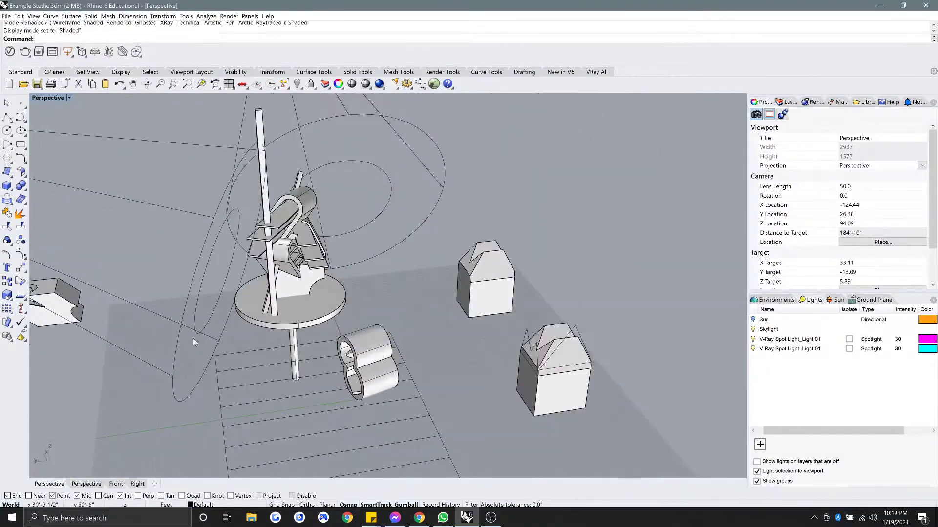
right_click_drag(238, 334, 211, 337)
scroll(211, 337, "down", 2)
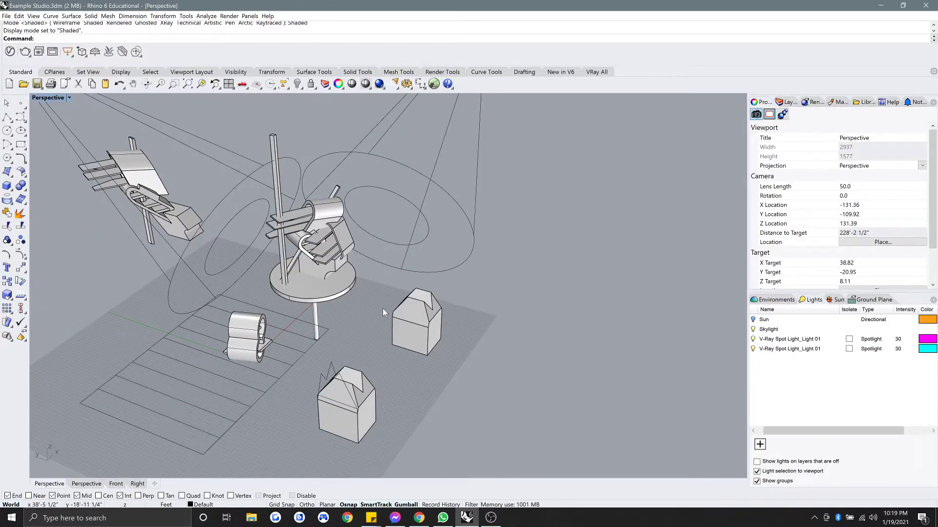
right_click_drag(470, 374, 437, 344, "shift")
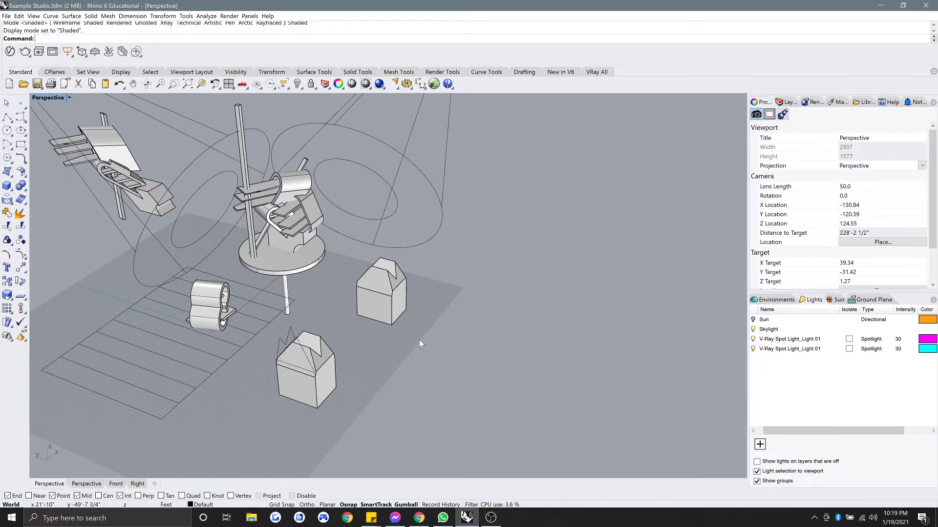
scroll(419, 340, "down", 2)
right_click_drag(419, 340, 450, 331, "shift")
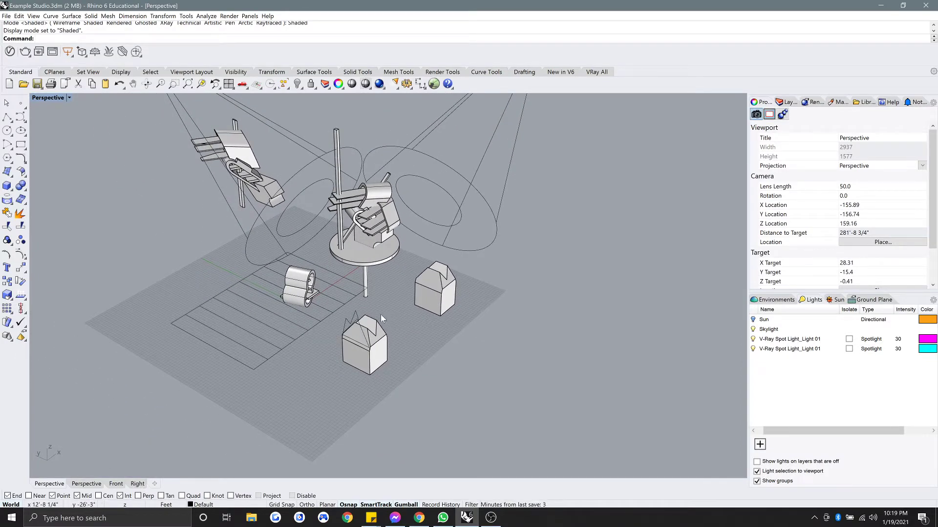
Draw a closed house-shaped polyline outline in the maximized Front view, with Ortho on.
left_click(8, 118)
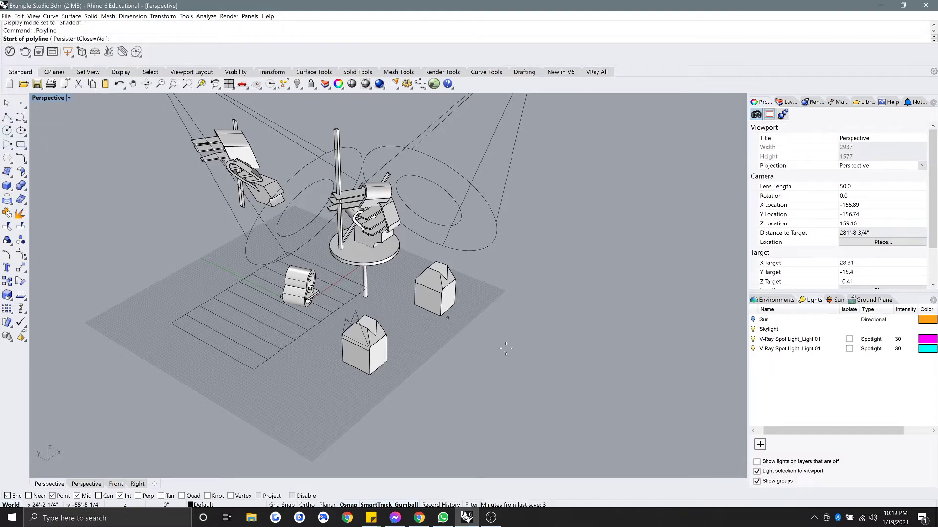
double_click(54, 99)
left_click(37, 100)
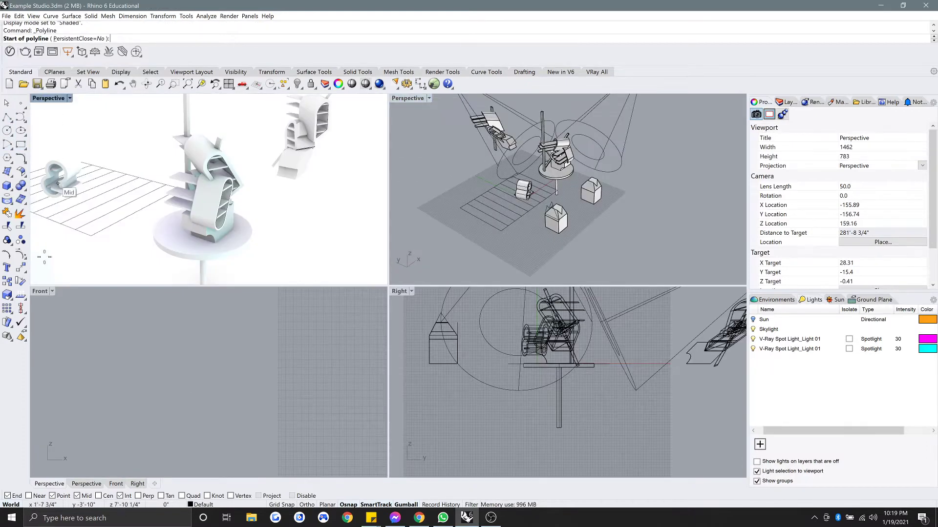
left_click(38, 292)
double_click(37, 292)
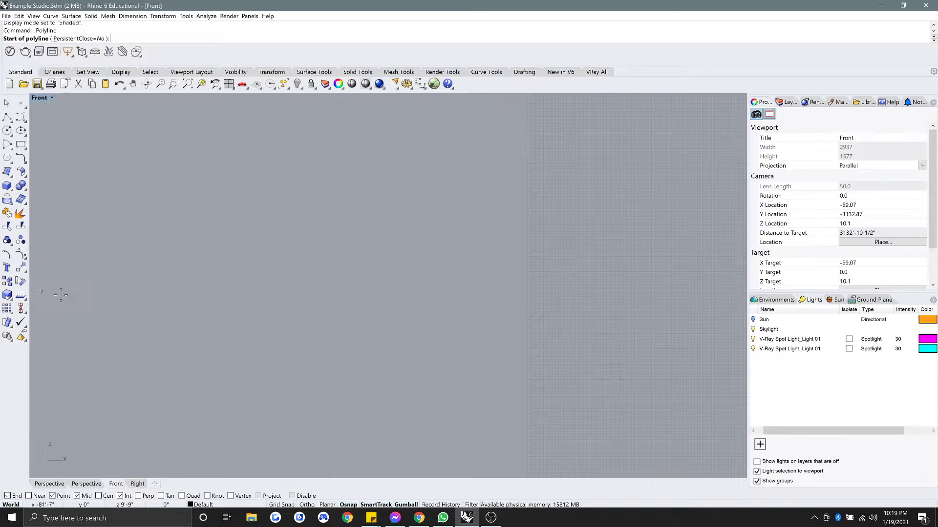
left_click(390, 335)
left_click(390, 249)
left_click(451, 176)
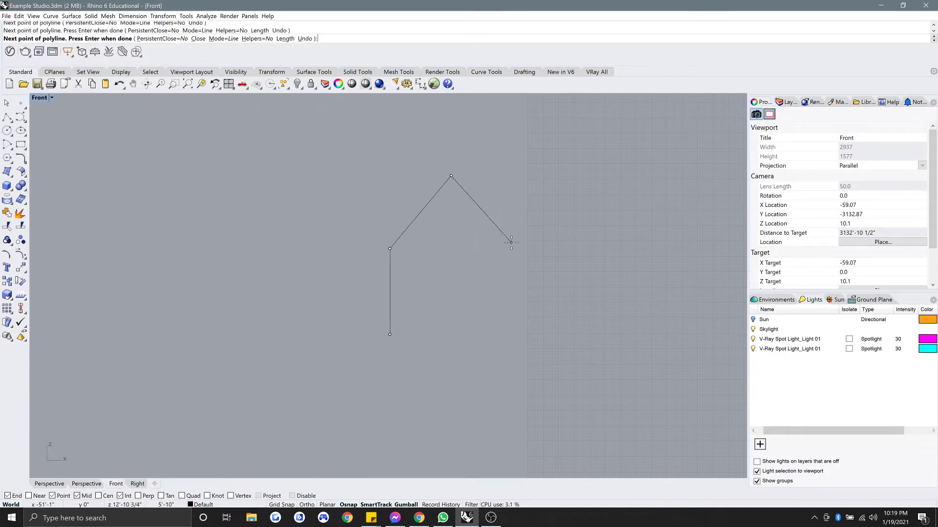
left_click(512, 245)
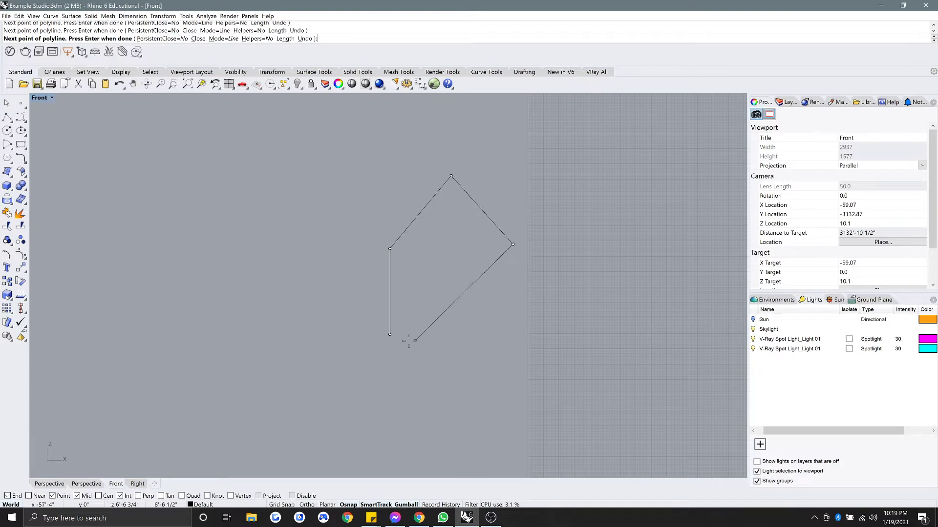
key("F8")
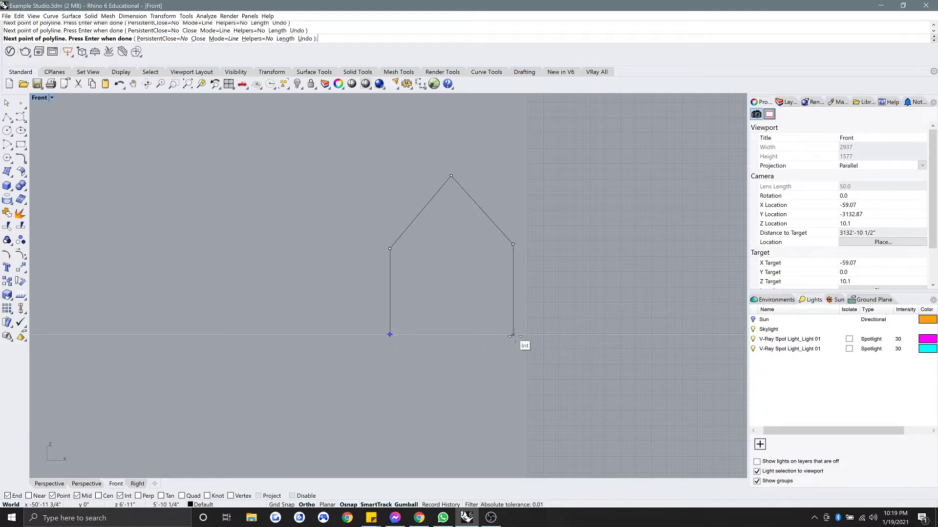
left_click(513, 335)
left_click(390, 336)
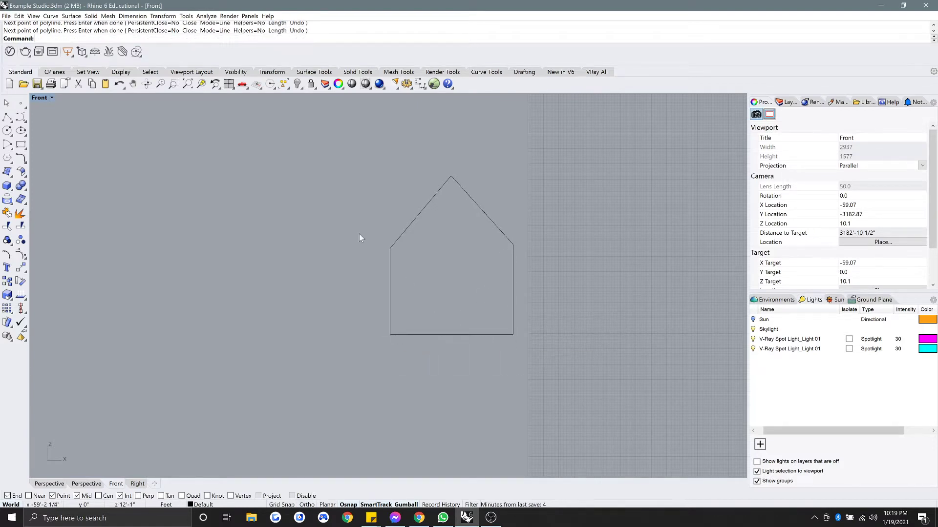
Return to the four-viewport layout and select the house curve.
double_click(43, 99)
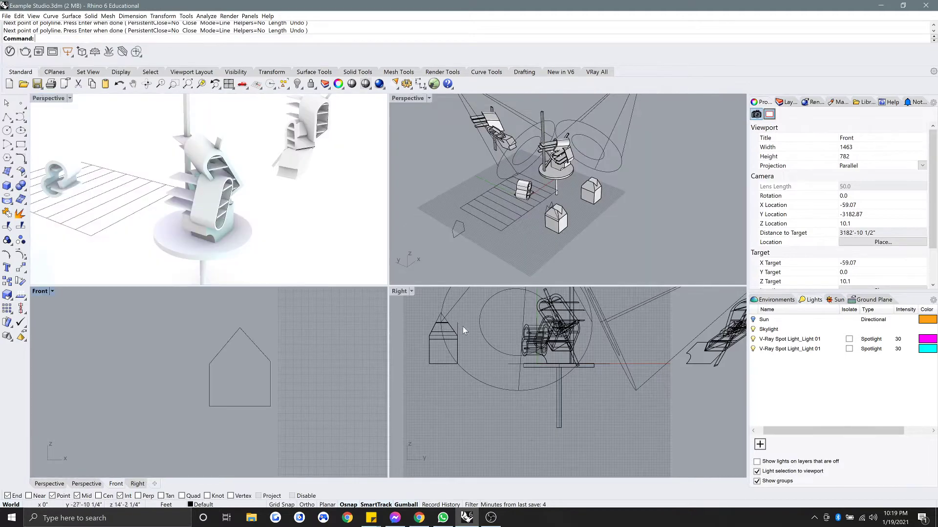
left_click(251, 407)
scroll(548, 399, "down", 3)
Shift the house curve sideways to the left with the gumball.
scroll(533, 356, "up", 4)
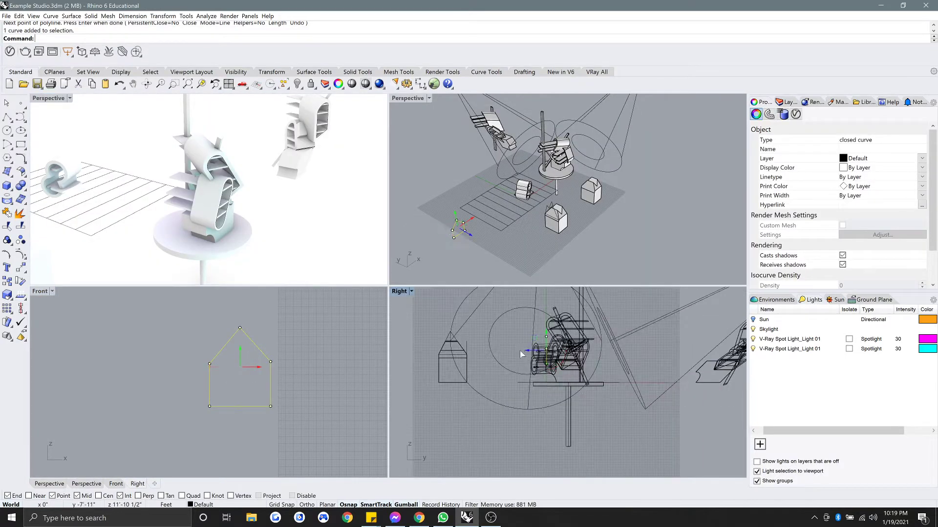
left_click_drag(521, 354, 428, 360)
right_click_drag(427, 360, 500, 366)
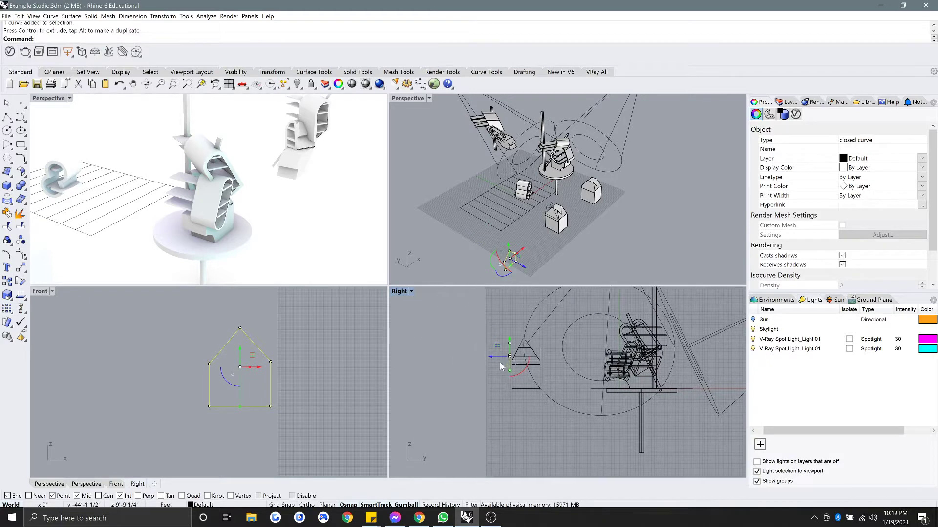
left_click_drag(493, 358, 472, 359)
scroll(472, 359, "up", 10)
Draw a second closed profile with a slanted top in the Right viewport.
right_click(472, 360)
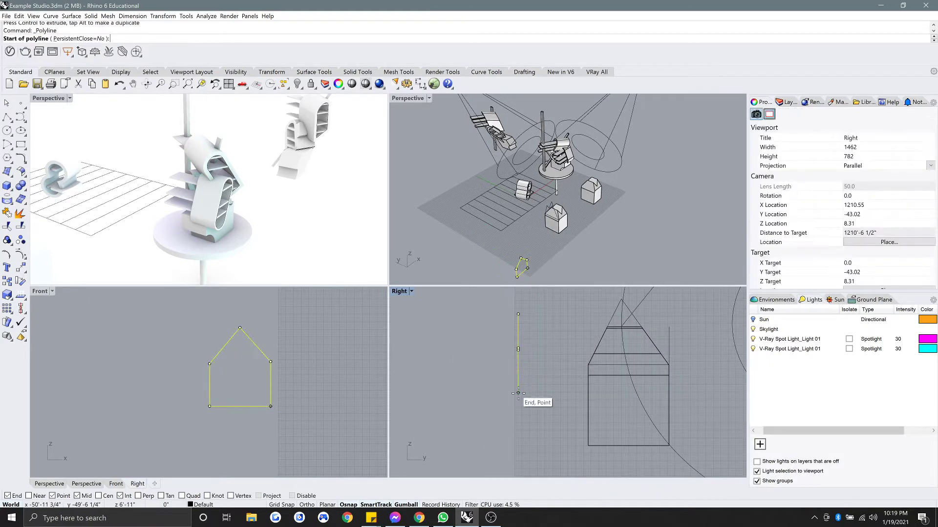
left_click(518, 393)
left_click(519, 349)
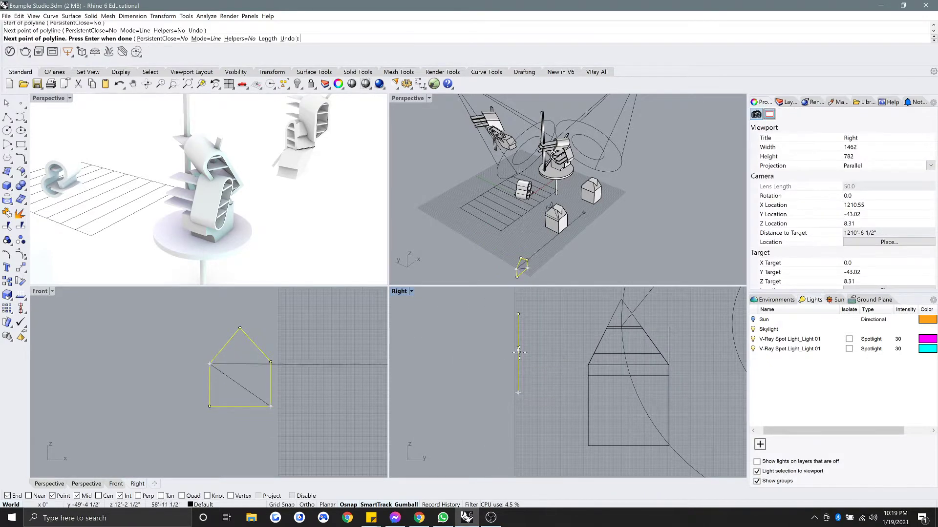
left_click(518, 315)
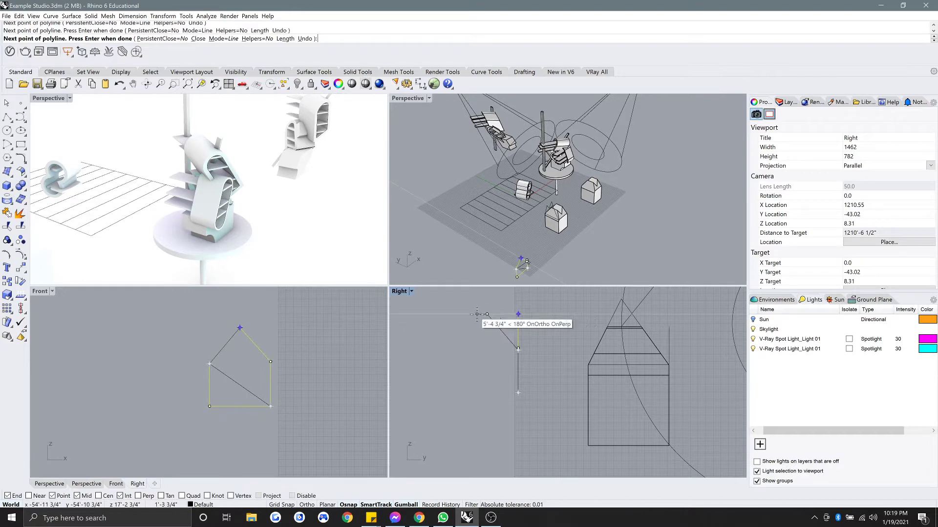
left_click(478, 324)
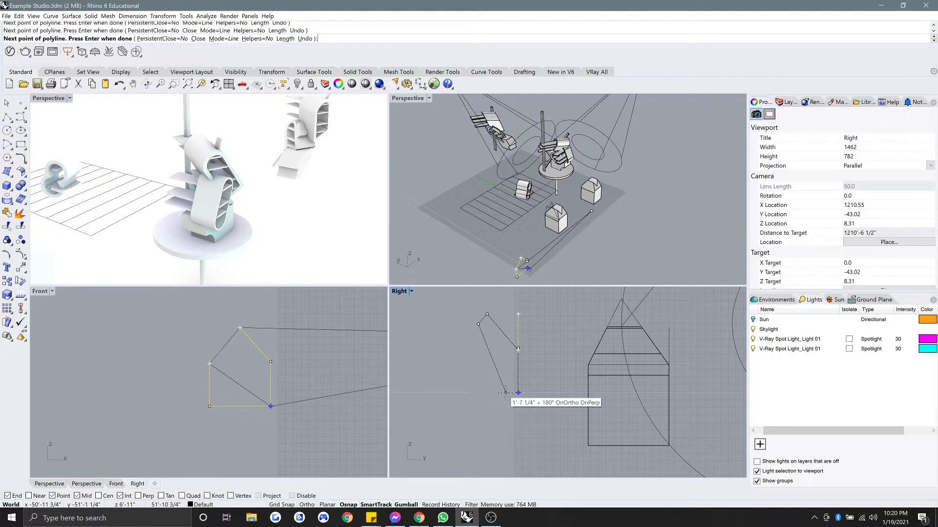
left_click(478, 393)
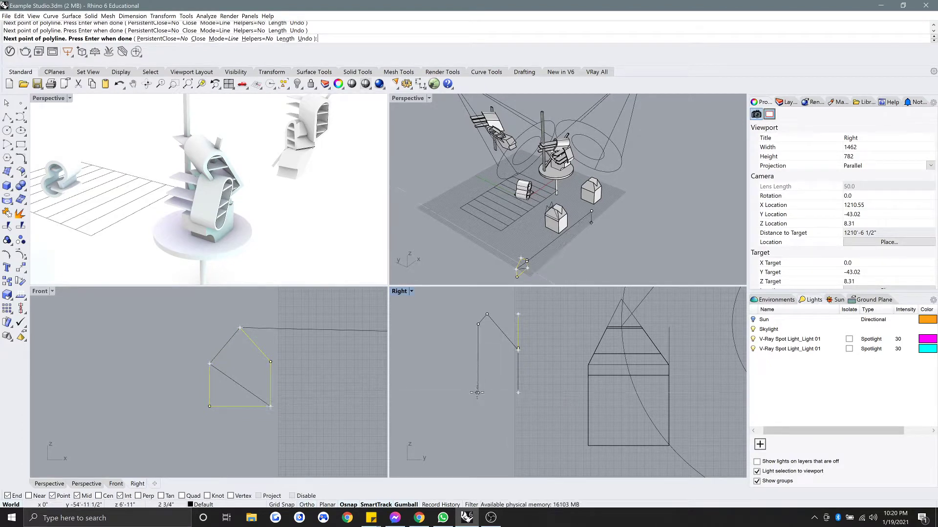
left_click(518, 393)
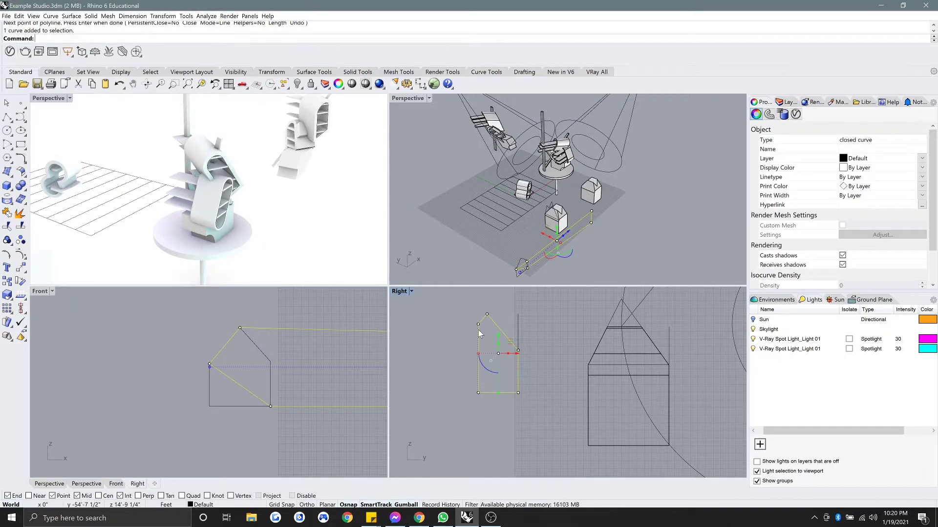
Flatten the new profile onto the Right view's plane with ProjectToCPlane, deleting the original.
double_click(399, 292)
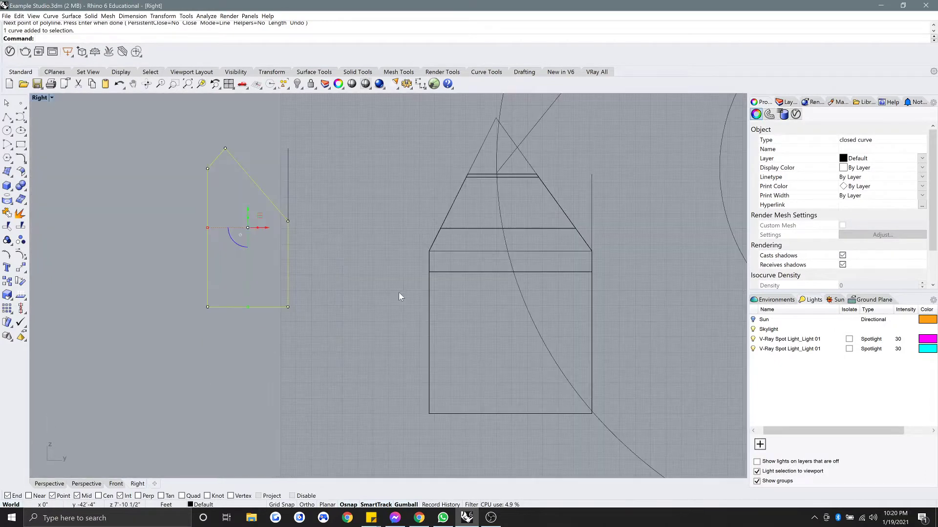
type("ProjectToCPlane")
key("Return")
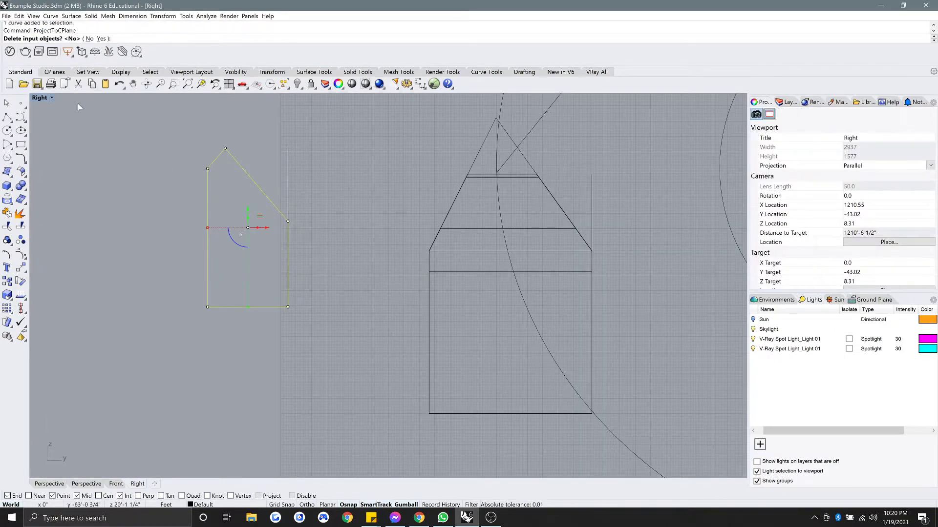
left_click(101, 39)
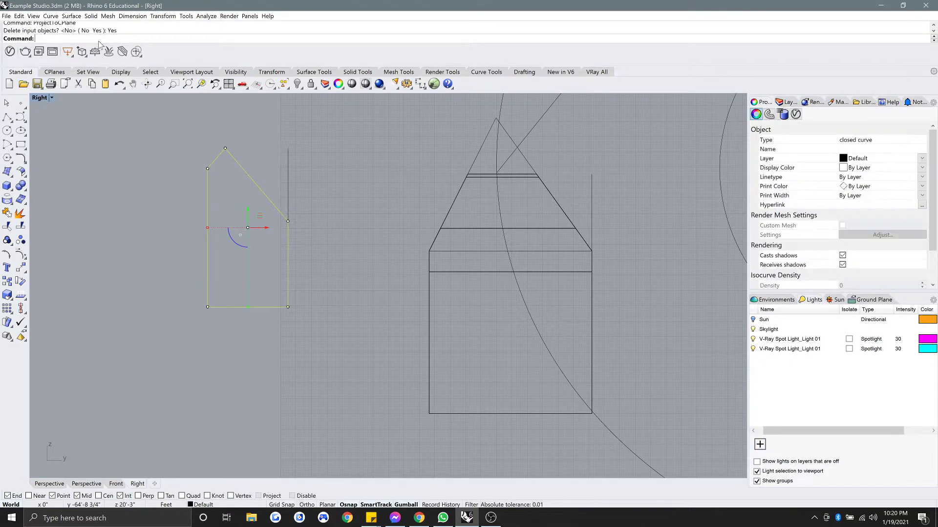
Maximize the Perspective view, orbit around the new curve, and begin moving it.
double_click(40, 98)
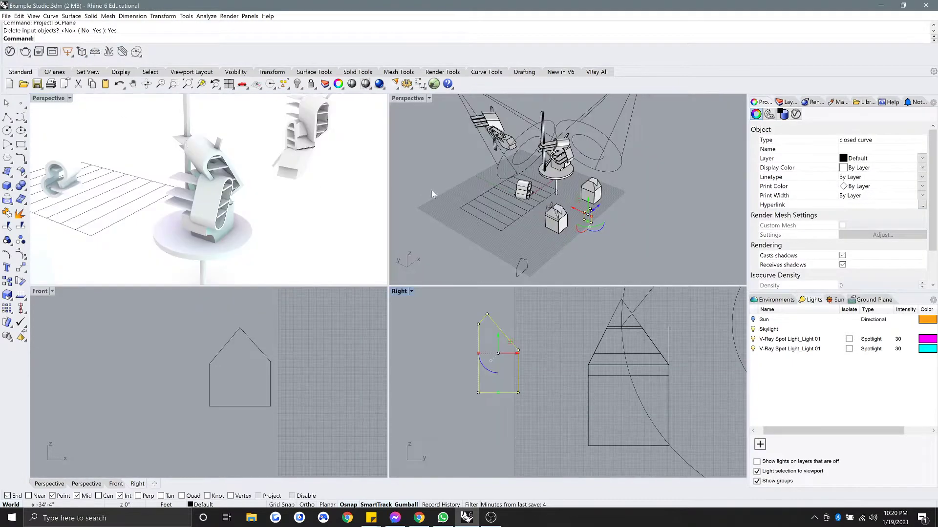
double_click(411, 99)
scroll(413, 348, "up", 6)
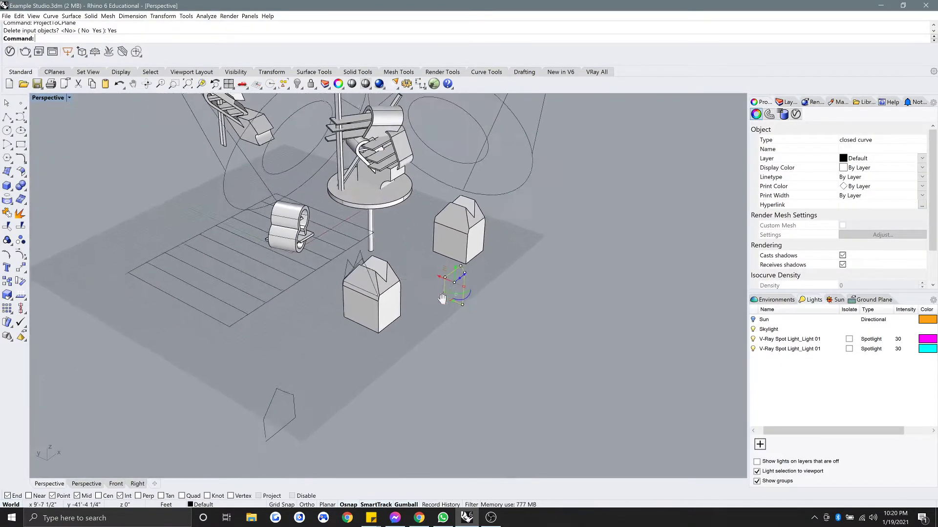
right_click_drag(442, 299, 425, 299)
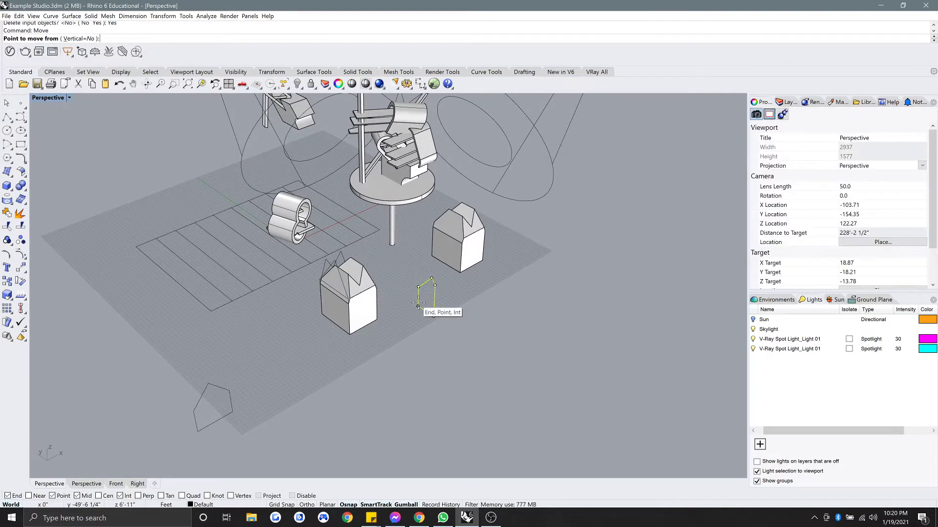
left_click_drag(418, 307, 233, 407)
Drop the moved profile at the other profile's corner and clear the selection.
left_click(233, 411)
right_click_drag(240, 413, 339, 359, "shift")
key("Escape")
scroll(338, 360, "up", 4)
Extrude both profile curves into solids with ExtrudeCrv, snapping depths to corners.
left_click(353, 359)
type("extrudeCrv")
key("Return")
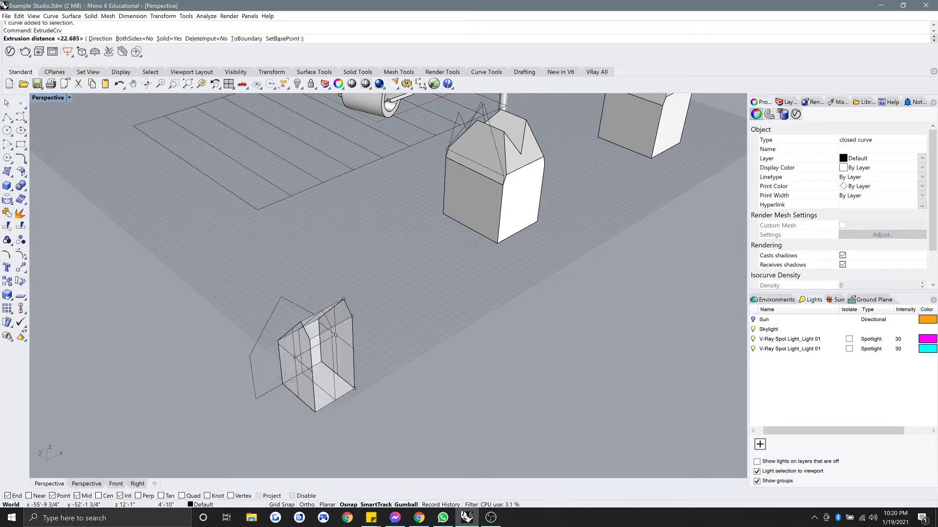
left_click(256, 399)
left_click(269, 318)
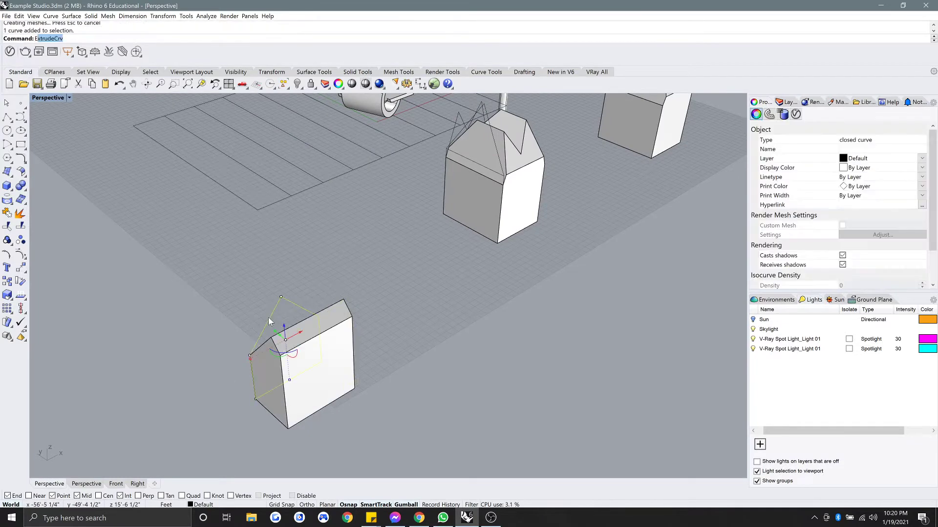
key("Return")
left_click(288, 433)
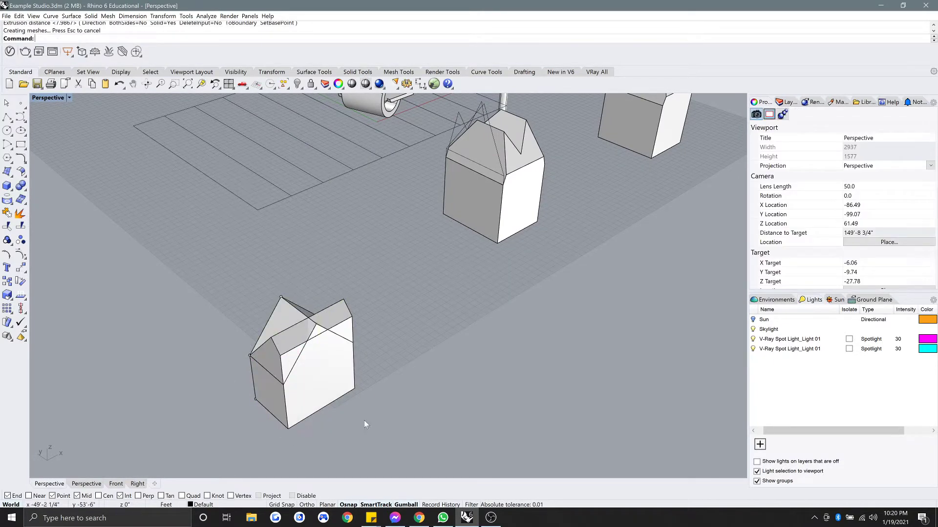
BooleanSplit the front house solid using the house as the cutter.
right_click_drag(364, 421, 445, 392, "shift")
type("booleansplit")
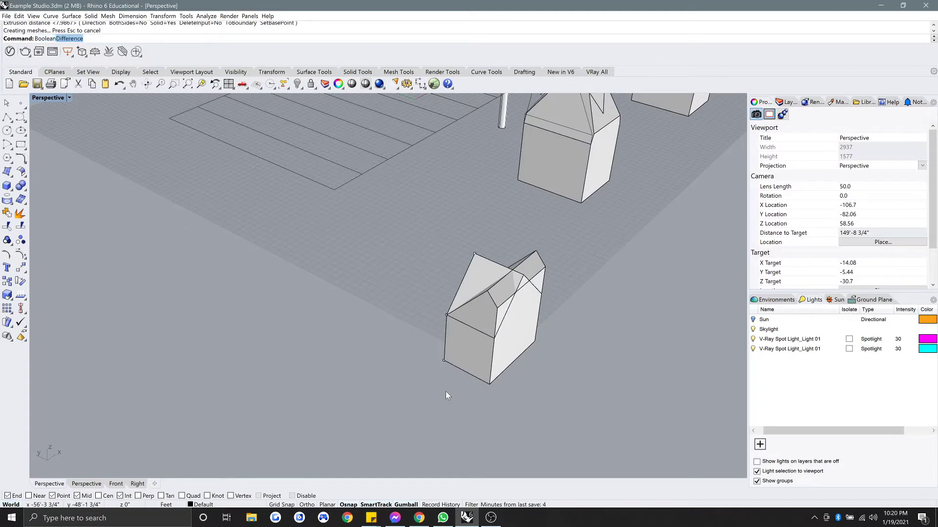
key("Return")
left_click(470, 280)
key("Return")
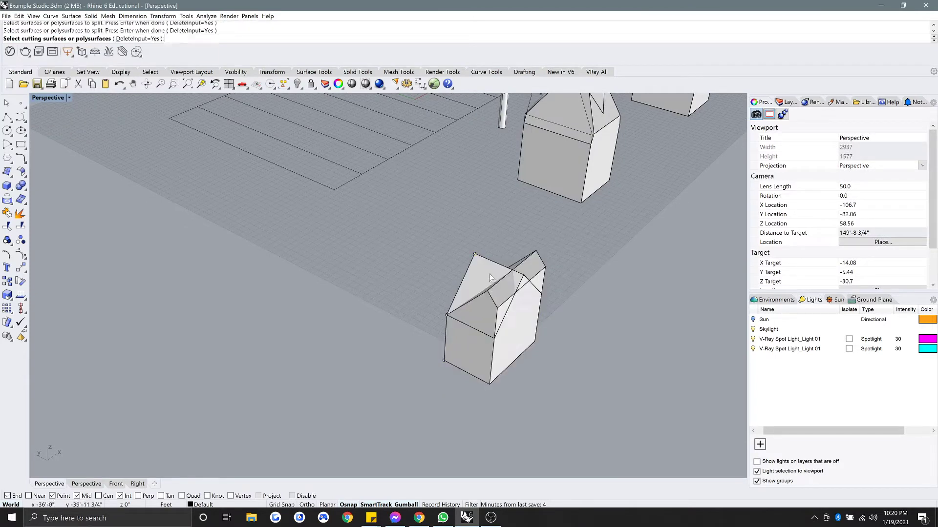
left_click(491, 300)
key("Return")
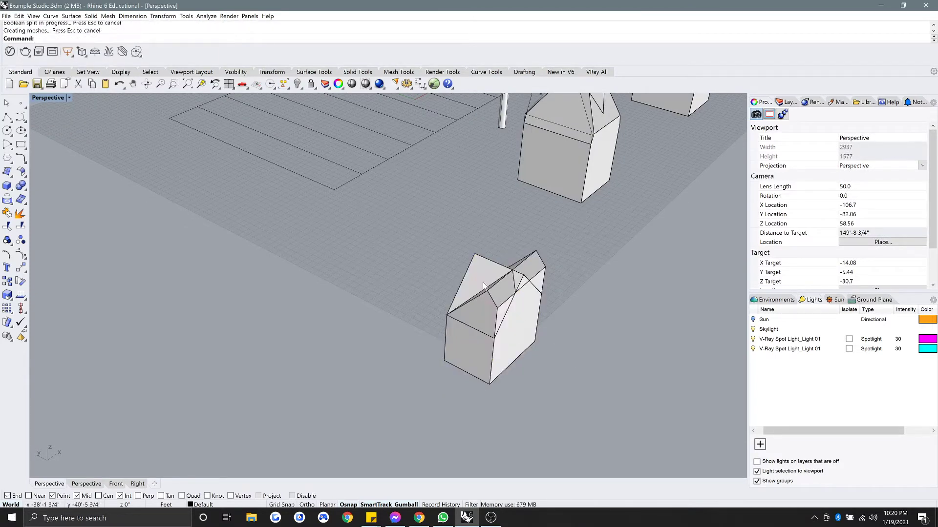
Orbit to inspect the split and select the first split piece of the house.
scroll(505, 299, "up", 4)
right_click_drag(483, 301, 415, 332)
scroll(363, 325, "down", 2)
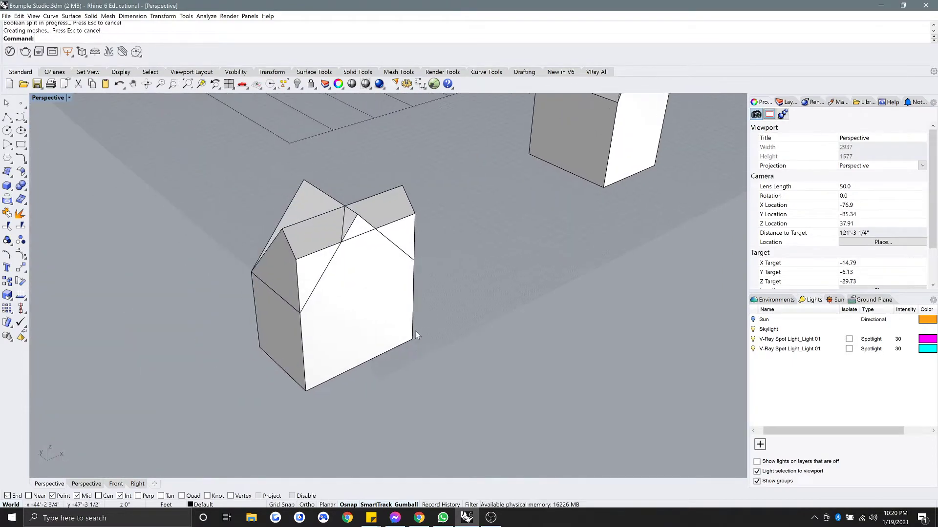
left_click(346, 326)
left_click(375, 346)
scroll(375, 347, "down", 2)
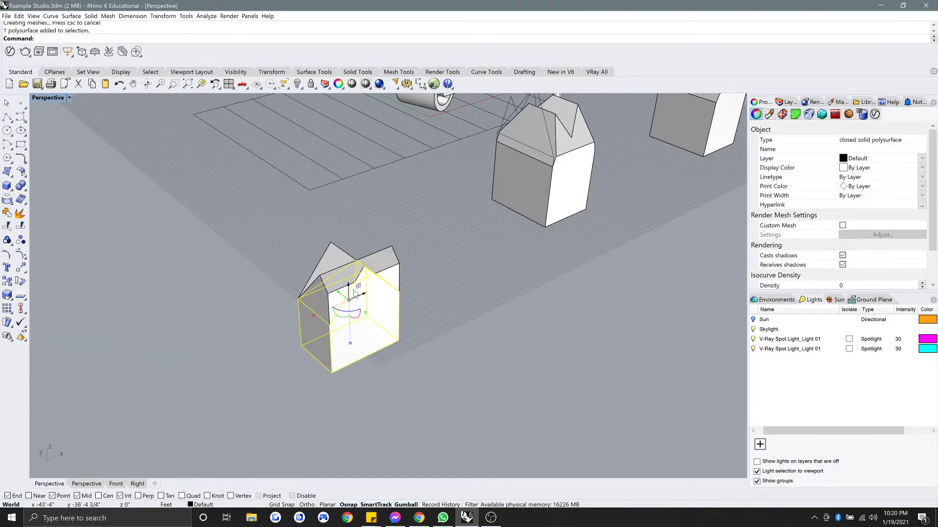
Move the selected split piece toward the lower right along the gumball arrow.
left_click_drag(341, 293, 452, 372)
left_click(551, 310)
right_click_drag(473, 300, 371, 244)
Window-select and delete the middle house, then orbit to show the table.
left_click_drag(455, 393, 374, 236)
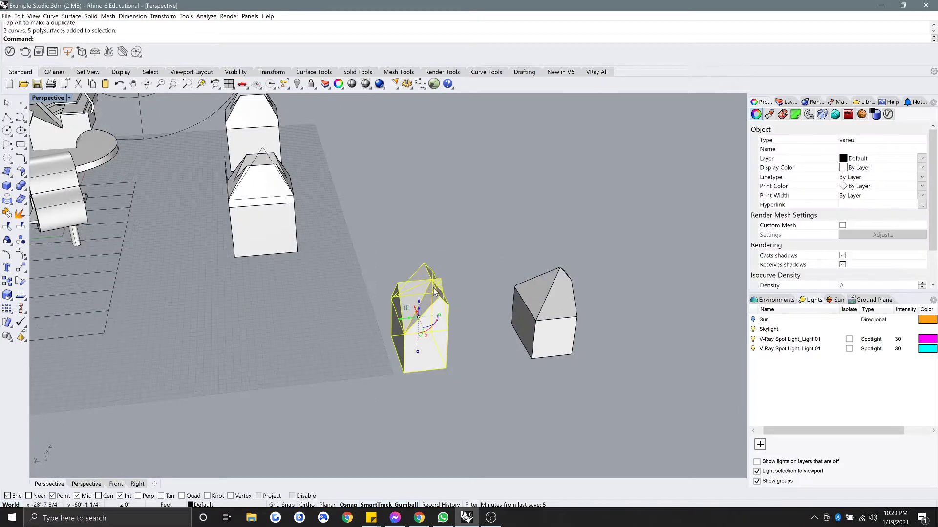
key("Delete")
right_click_drag(499, 255, 486, 287)
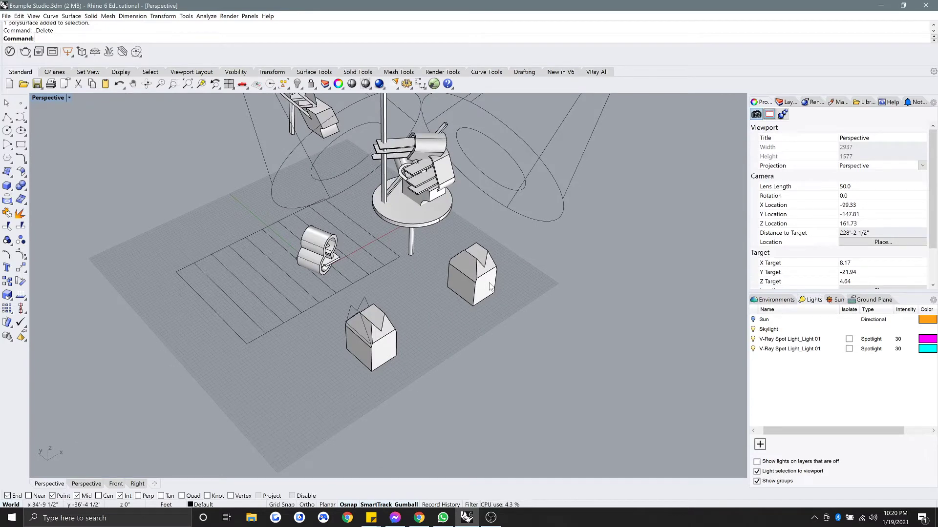
right_click_drag(511, 283, 569, 283)
scroll(469, 288, "down", 4)
right_click_drag(495, 268, 458, 233)
scroll(474, 272, "up", 4)
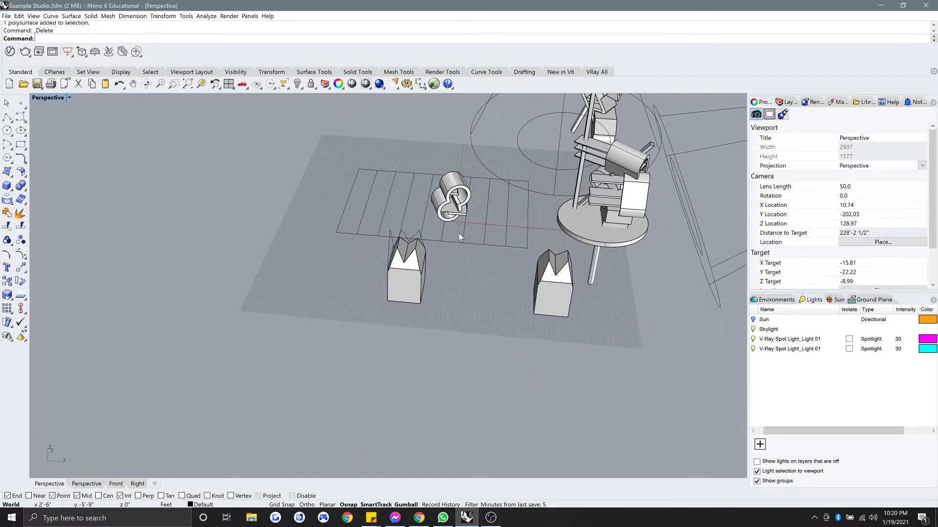
right_click_drag(470, 281, 514, 250, "shift")
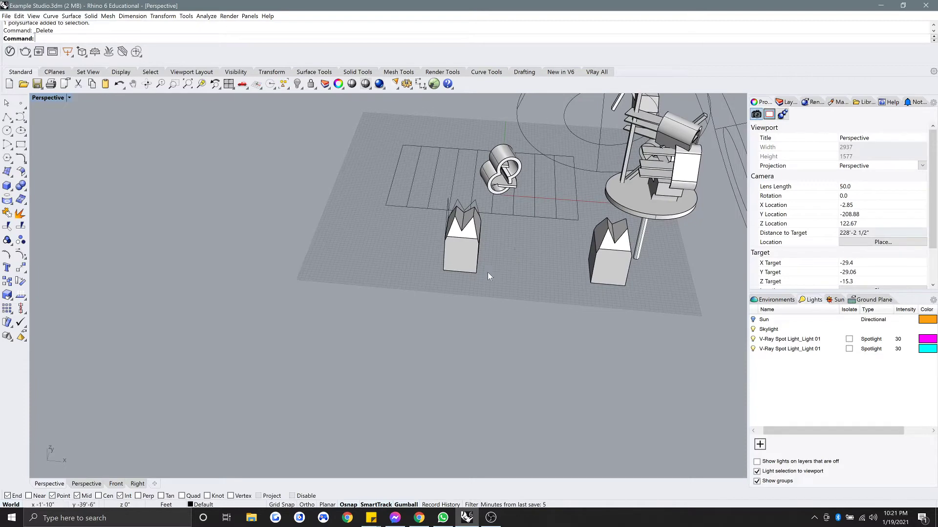
right_click_drag(651, 233, 601, 251, "shift")
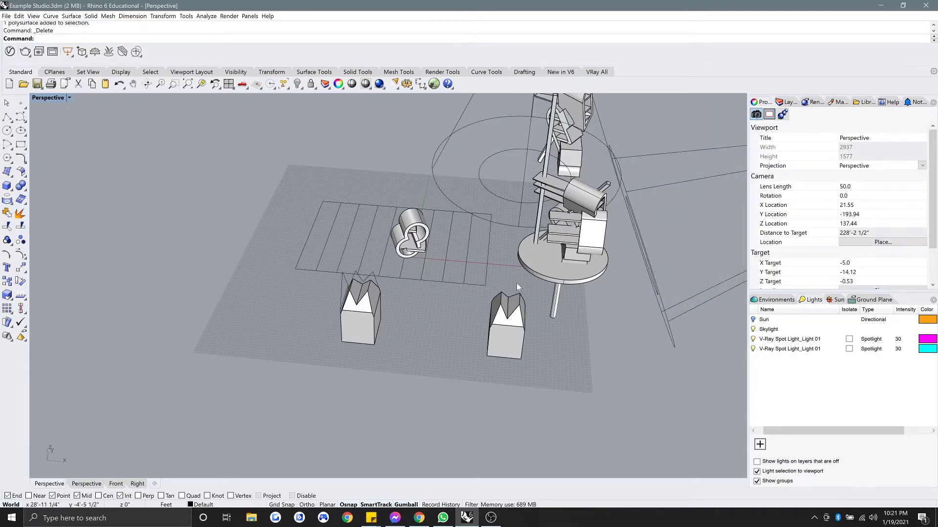
right_click_drag(517, 284, 555, 210, "shift")
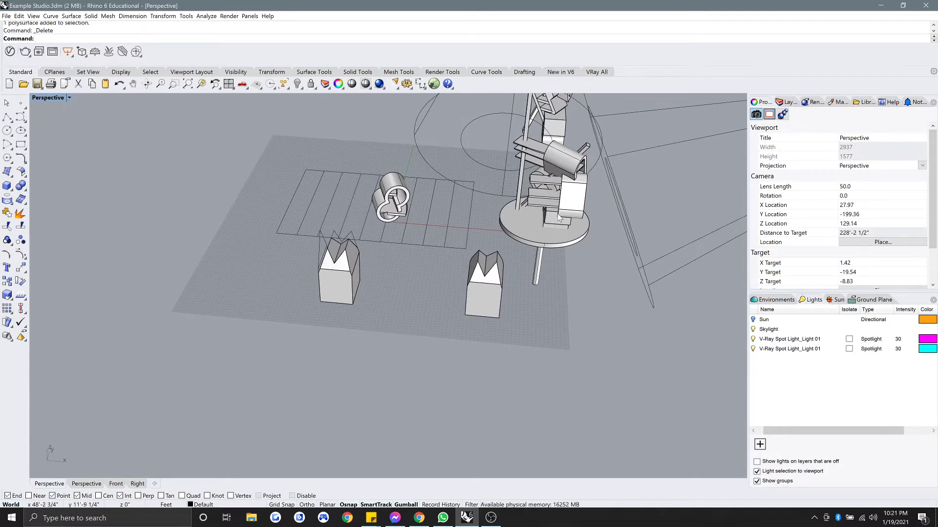
right_click_drag(443, 245, 558, 242, "shift")
scroll(484, 242, "up", 2)
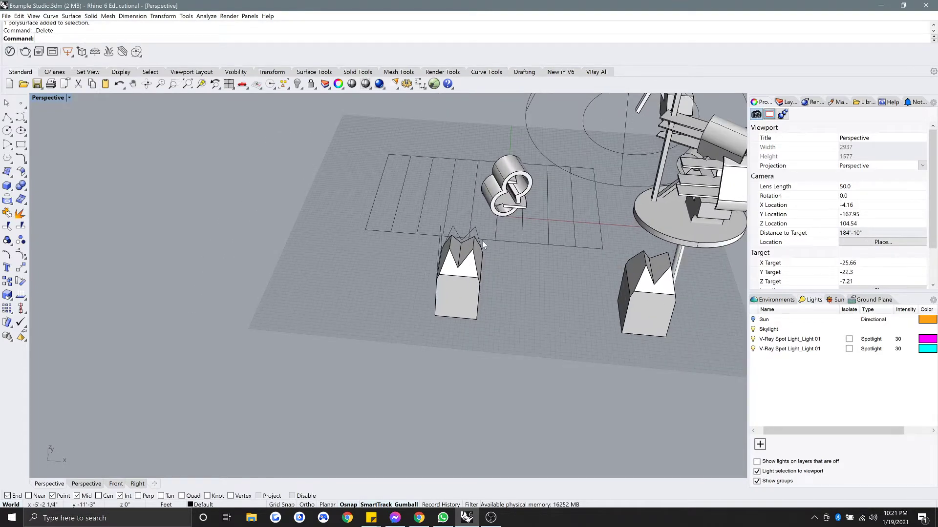
right_click_drag(540, 240, 461, 280, "shift")
right_click_drag(551, 250, 500, 306, "shift")
right_click_drag(500, 306, 313, 264)
scroll(571, 268, "up", 6)
right_click_drag(570, 267, 557, 258)
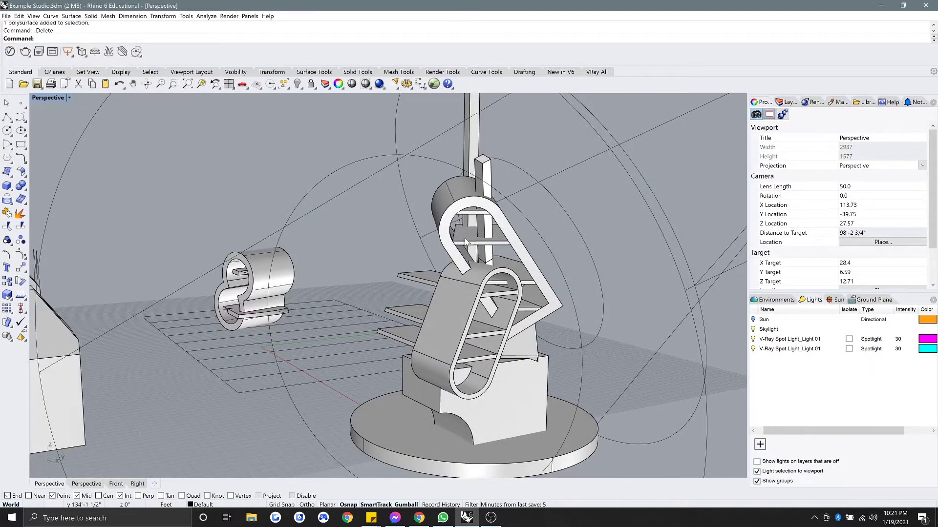
right_click_drag(424, 288, 461, 322)
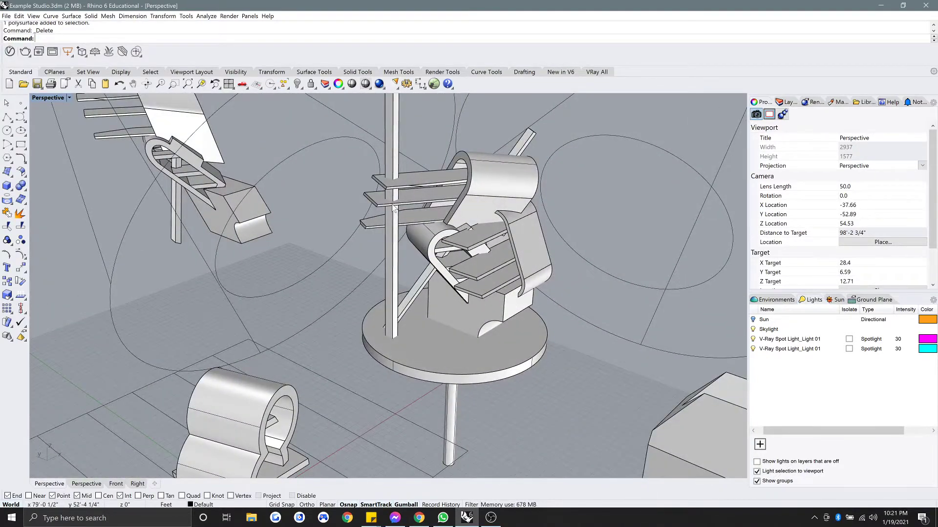
right_click_drag(397, 158, 399, 226, "shift")
right_click_drag(399, 226, 420, 220)
right_click_drag(420, 220, 425, 295, "shift")
right_click_drag(425, 296, 393, 265)
right_click_drag(442, 388, 434, 277, "shift")
right_click_drag(489, 291, 513, 299)
scroll(452, 282, "down", 2)
scroll(451, 282, "down", 6)
Draw a rectangular box beside the grid from two base corners and a height.
left_click(8, 186)
right_click_drag(210, 234, 316, 278, "shift")
left_click(292, 308)
left_click(317, 336)
left_click(322, 269)
scroll(295, 274, "up", 4)
scroll(348, 277, "up", 2)
scroll(356, 268, "down", 2)
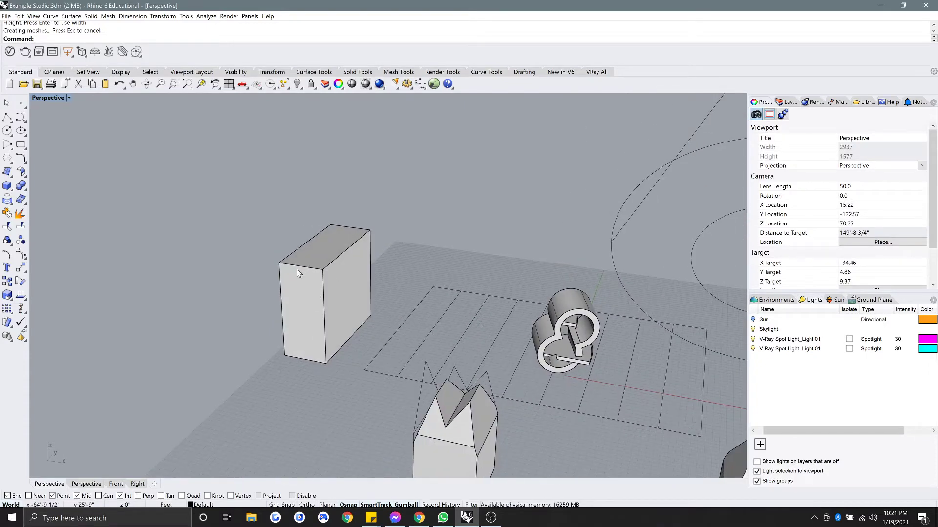
Draw a circle centred on the box's top-front edge midpoint and rotate it upright.
left_click(7, 131)
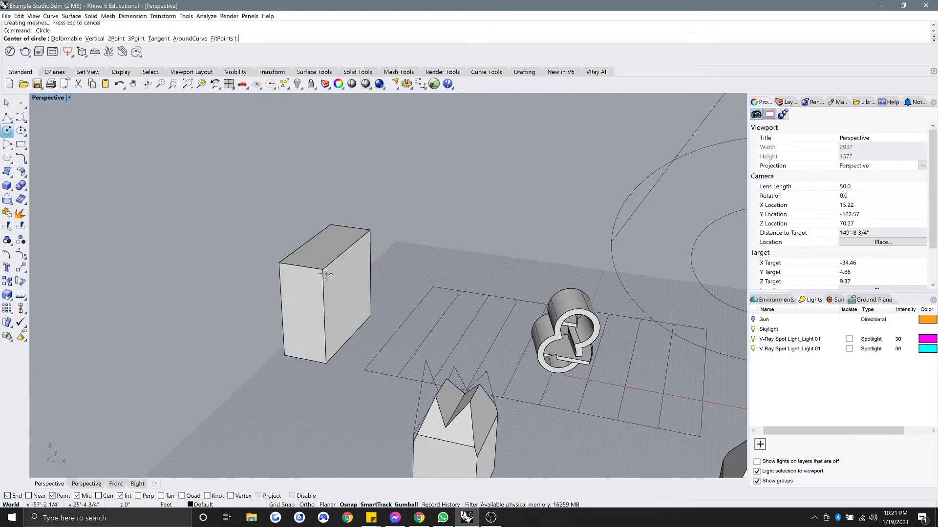
left_click(300, 266)
left_click(320, 269)
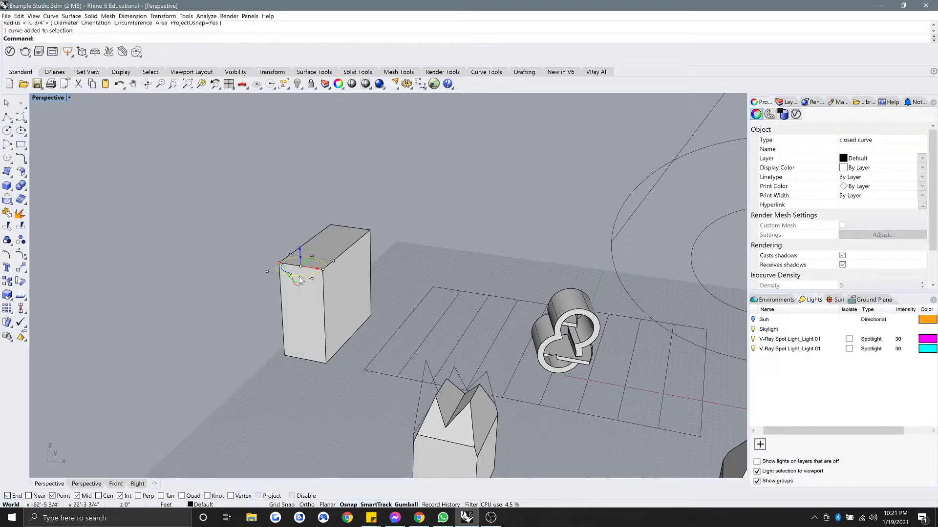
left_click_drag(294, 286, 315, 301)
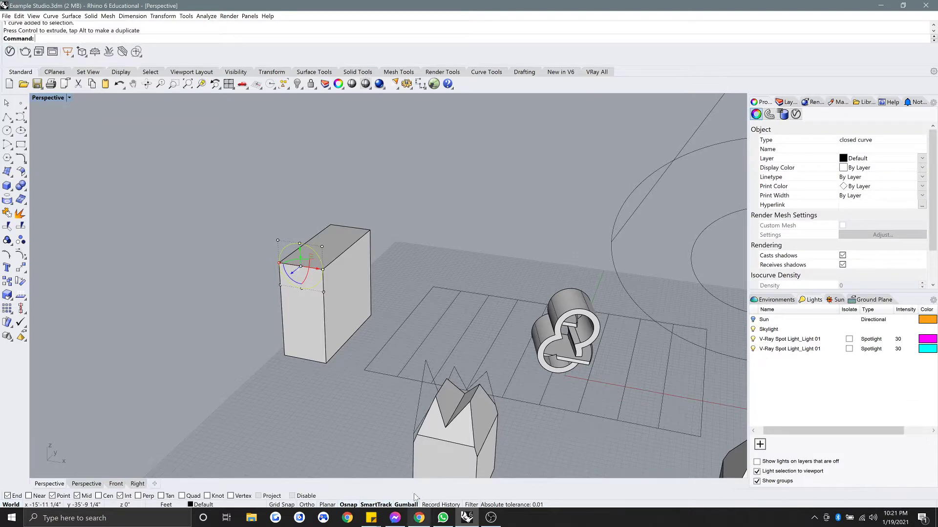
Select the circle and move it down the box's front face.
scroll(311, 253, "up", 4)
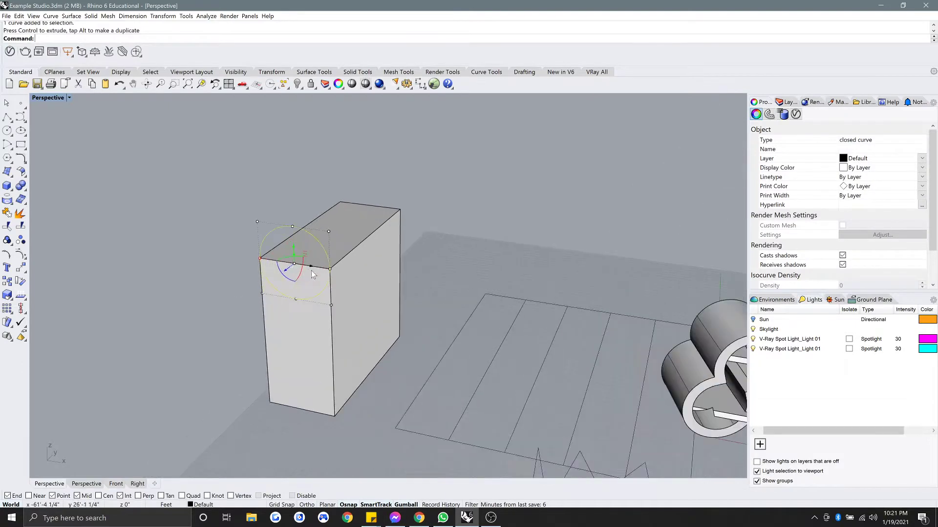
left_click(211, 215)
right_click_drag(322, 266, 334, 238)
left_click(334, 239)
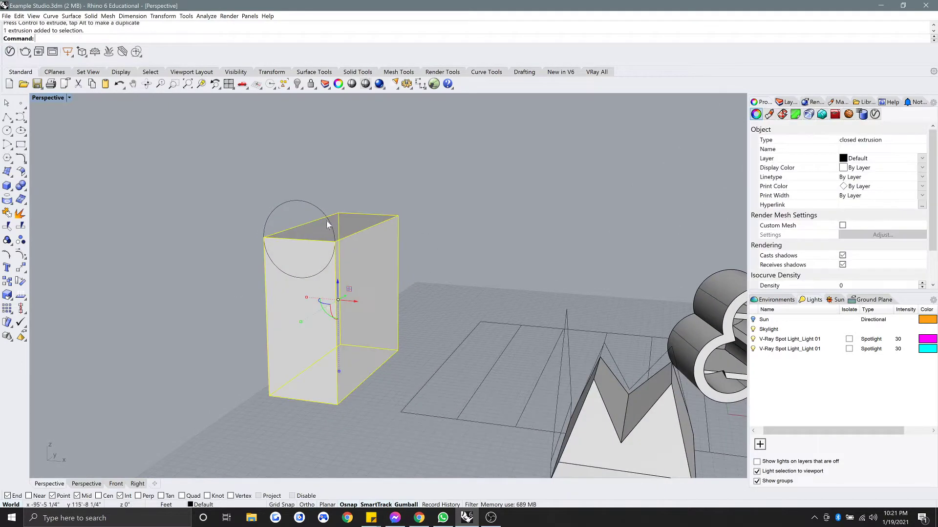
left_click(326, 220)
left_click_drag(300, 221, 302, 264)
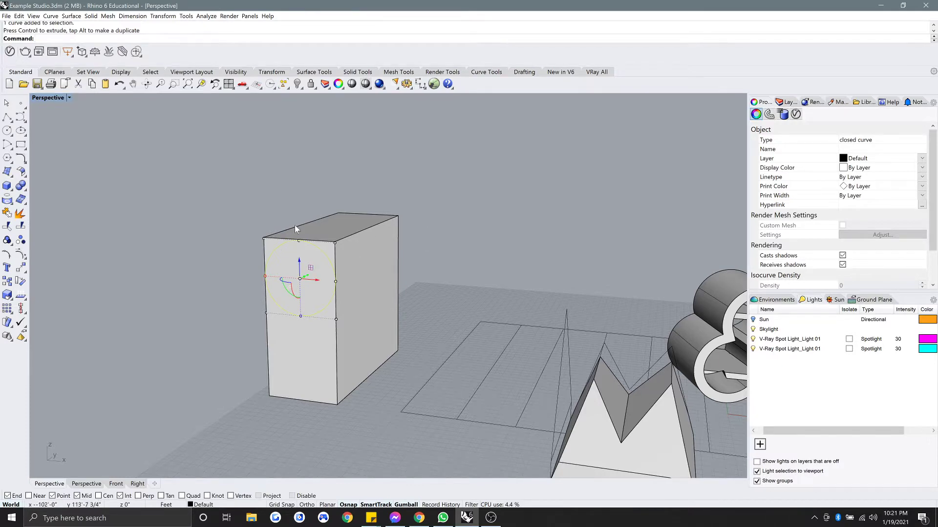
Undo the circle move, extrude it across the box top, and join it with the box.
key("ctrl+z")
type("E")
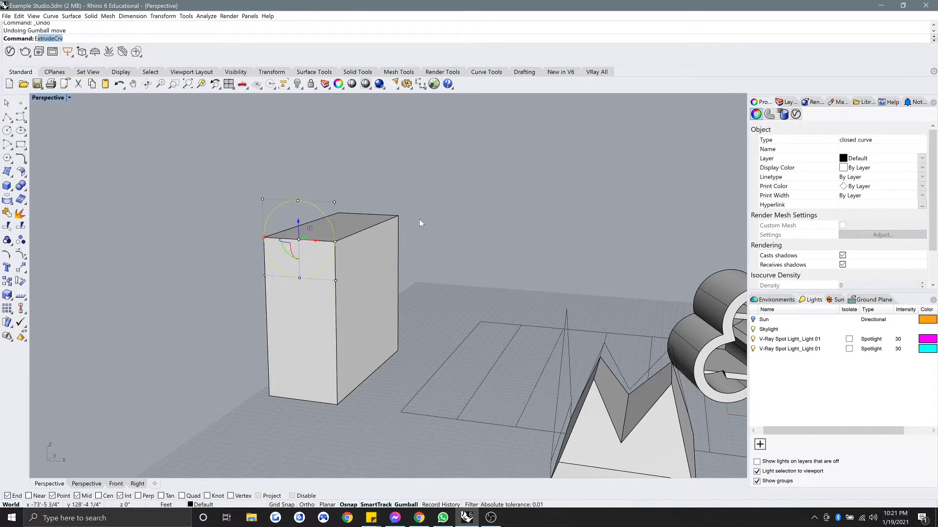
type("xt")
key("Return")
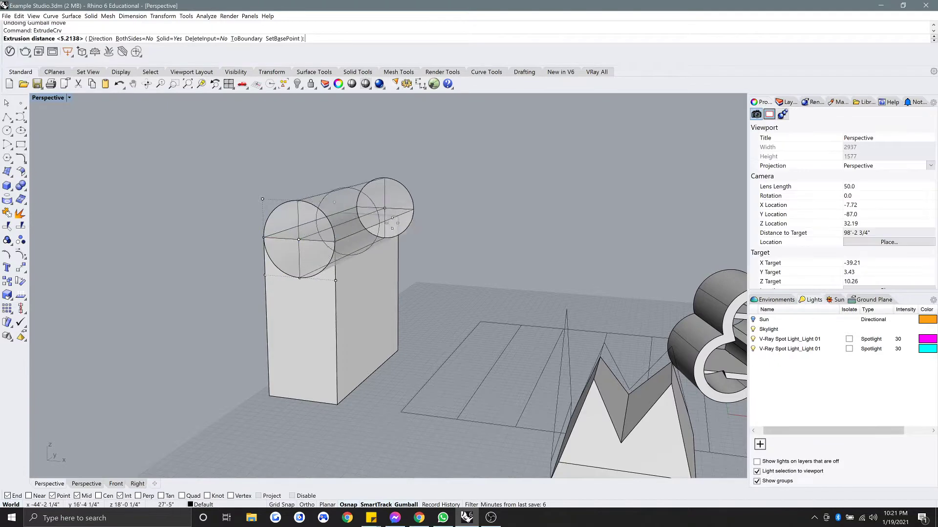
left_click(449, 214)
left_click_drag(427, 270, 380, 204)
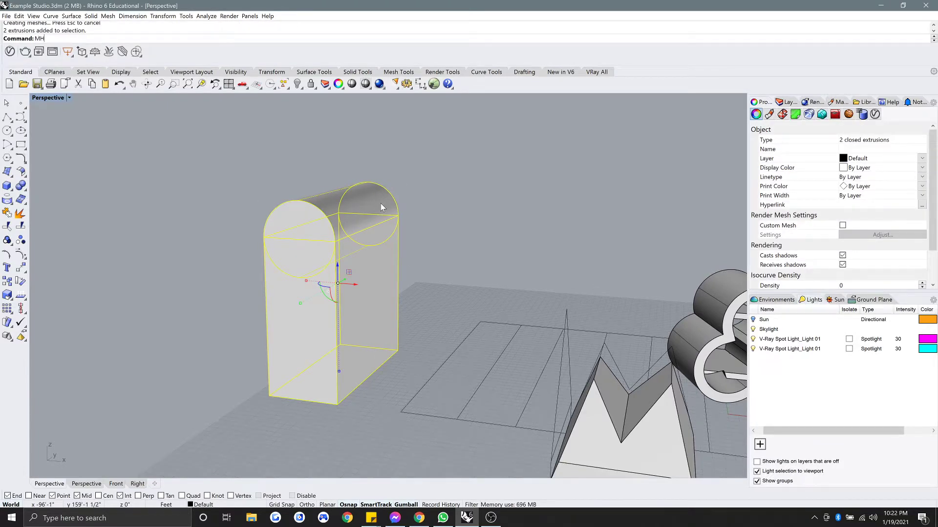
key("Return")
Delete the leftover circle, then undo back to a separate cylinder and box.
left_click(446, 196)
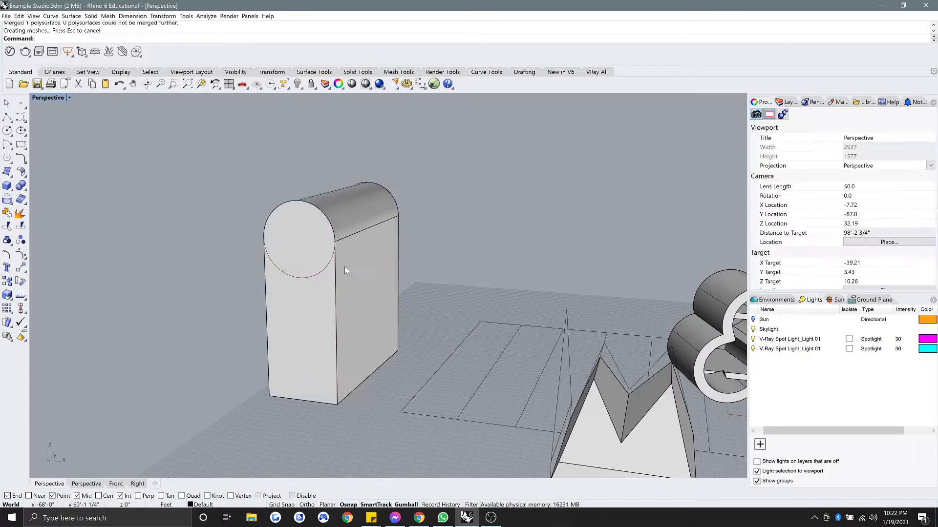
left_click(324, 269)
key("Delete")
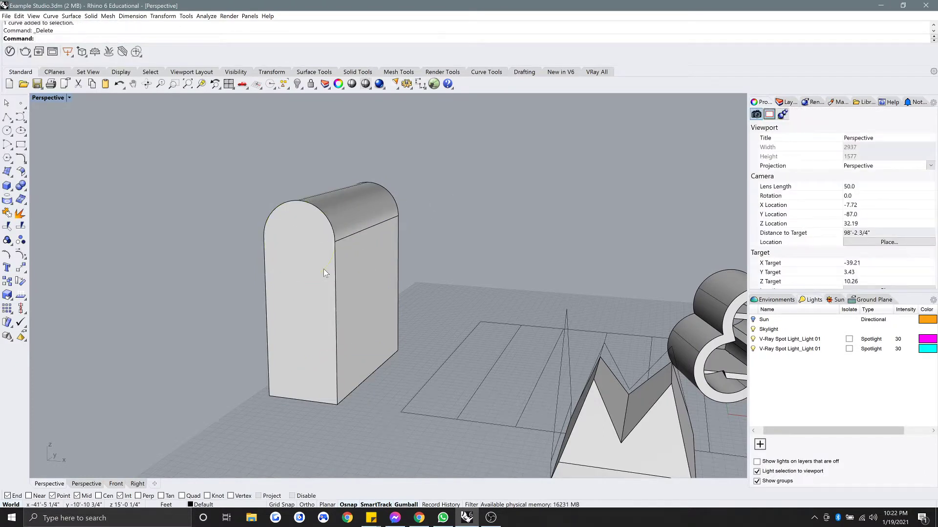
key("ctrl+z")
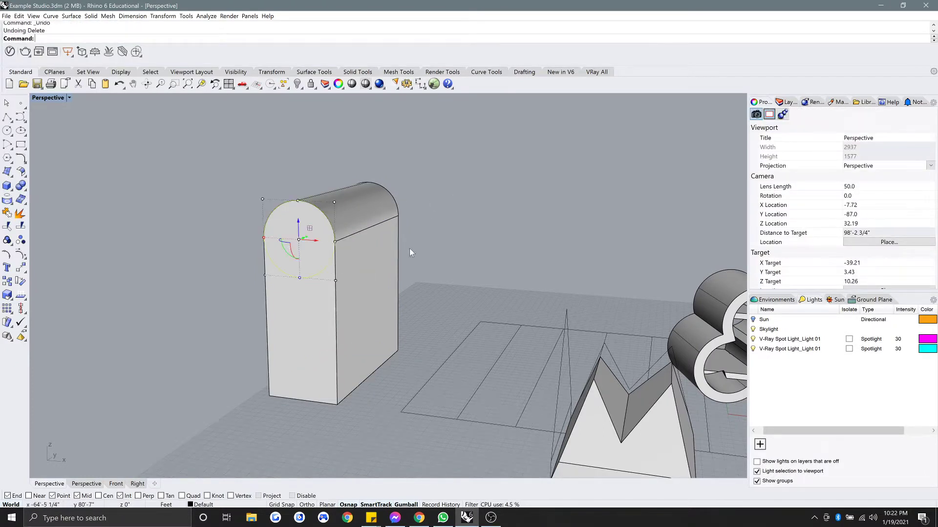
key("ctrl+z")
left_click(364, 283)
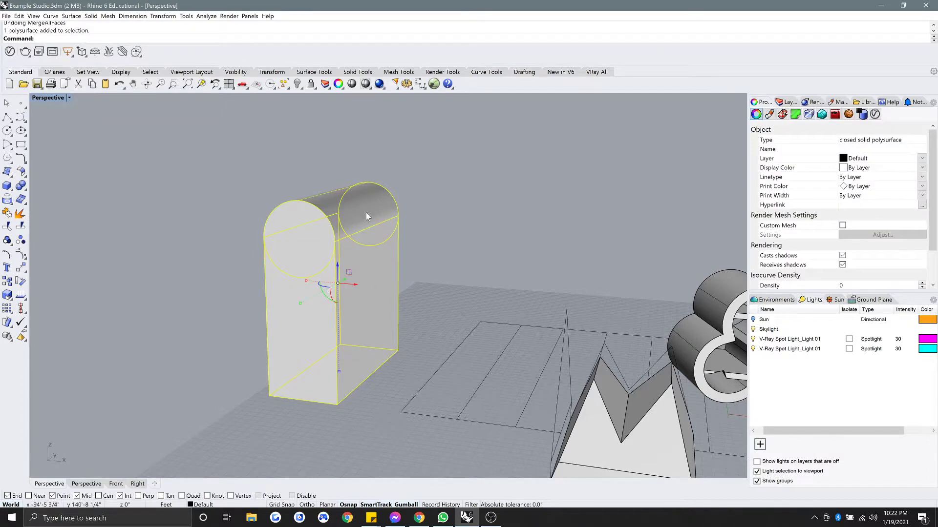
left_click(468, 225)
key("ctrl+z")
left_click(459, 191)
Select the horizontal cylinder and tall box and fuse them with BooleanUnion.
left_click(382, 210)
left_click(381, 259)
left_click(443, 207)
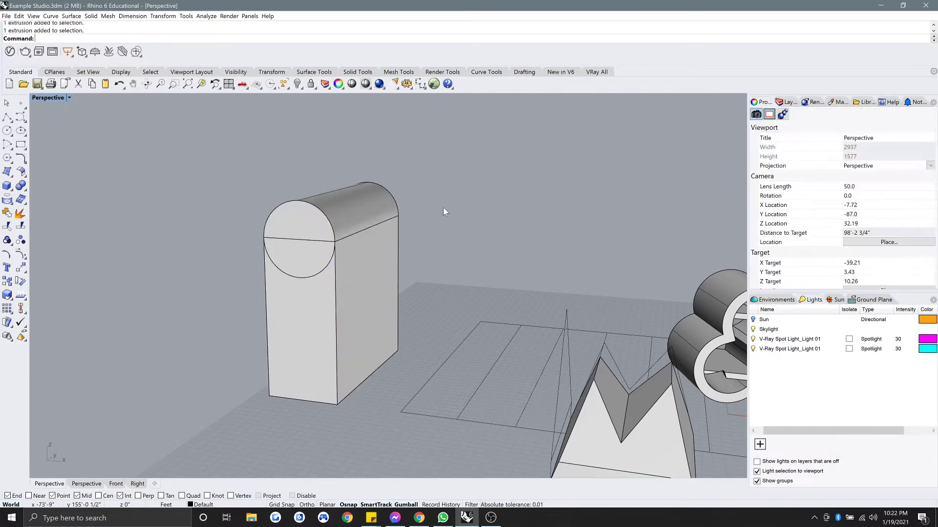
left_click(399, 205)
left_click(381, 278, "shift")
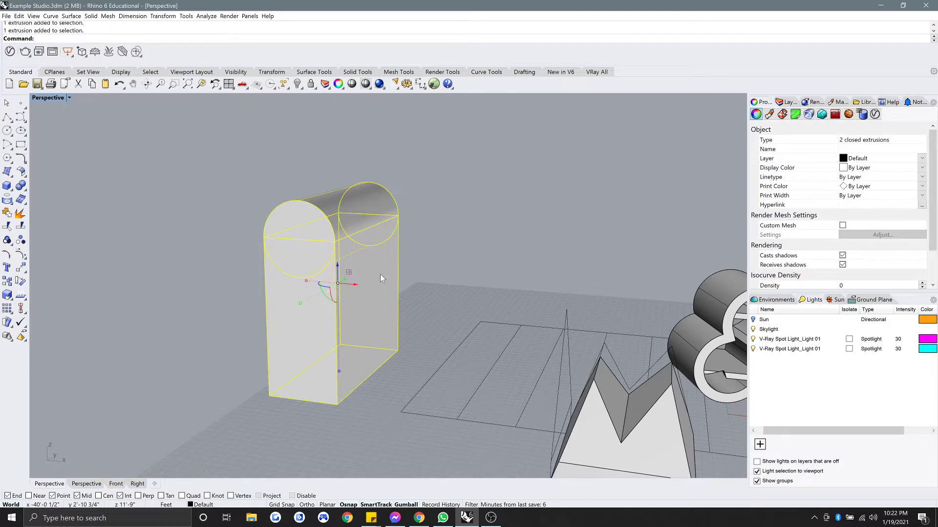
type("BooleanUnion")
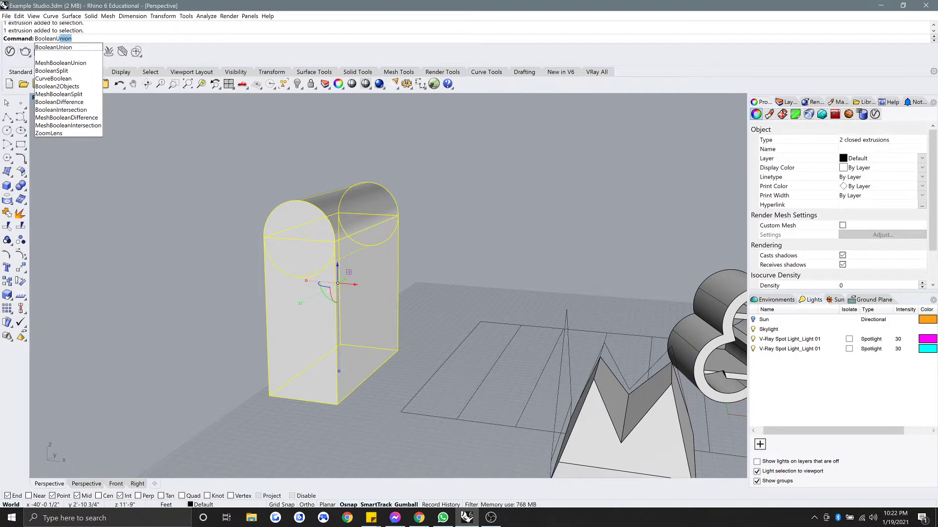
key("Return")
Merge the fused solid's coplanar faces with MergeAllFaces and deselect it.
left_click(347, 301)
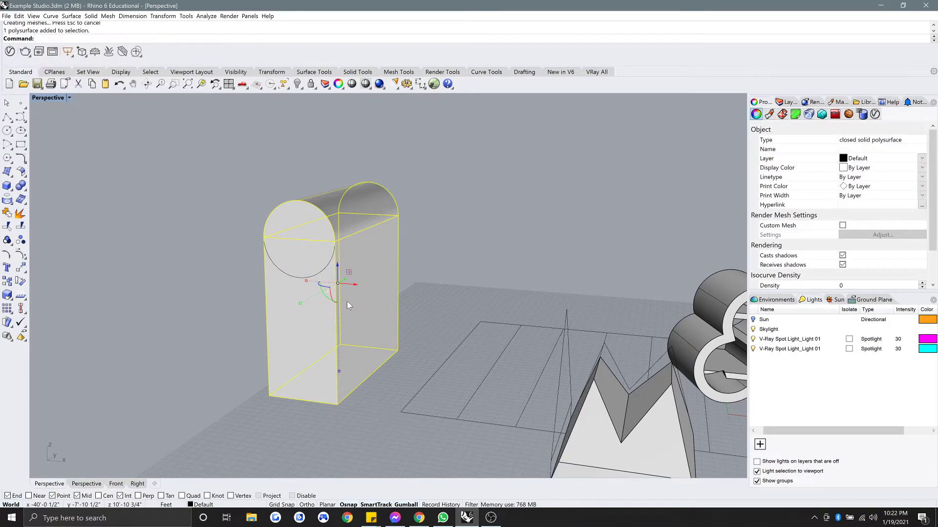
type("MergeAllFaces")
key("Return")
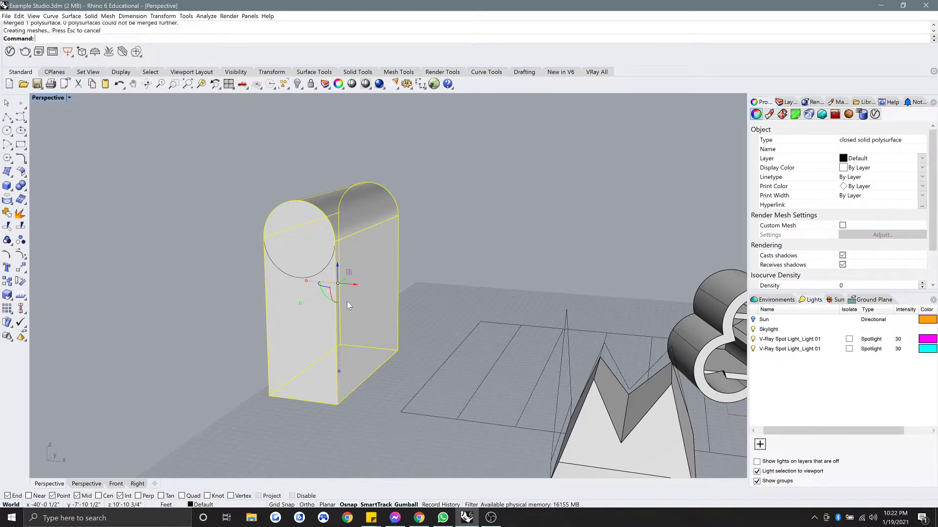
left_click(194, 222)
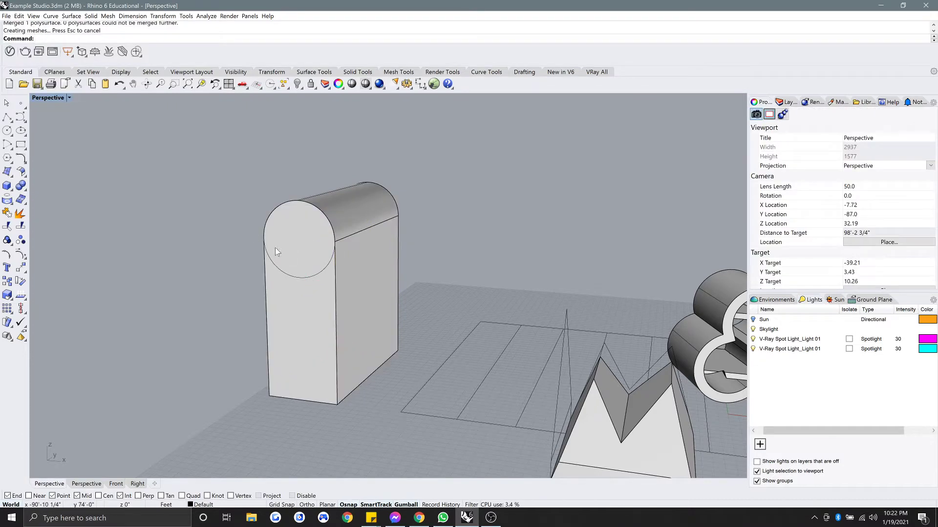
Move the merged solid to the left with the gumball.
left_click(342, 297)
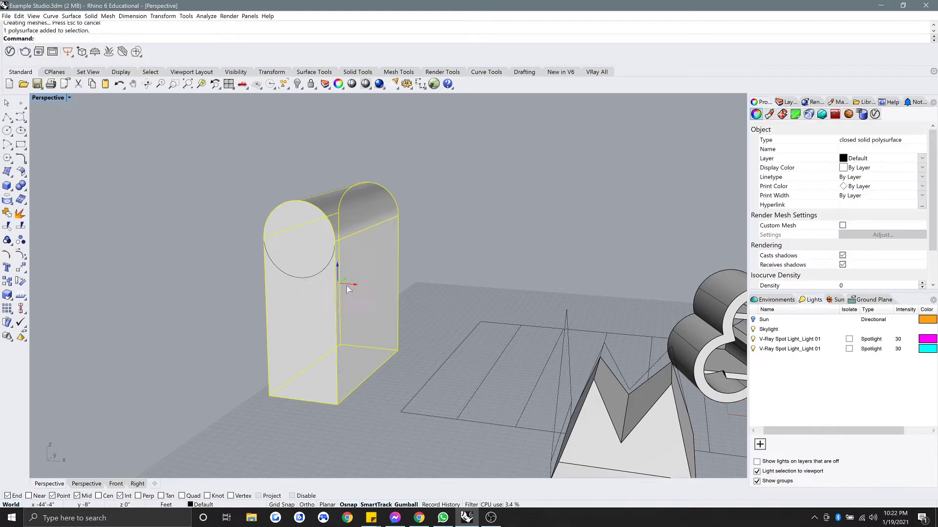
left_click_drag(350, 285, 199, 280)
right_click_drag(212, 297, 408, 329, "shift")
left_click(414, 321)
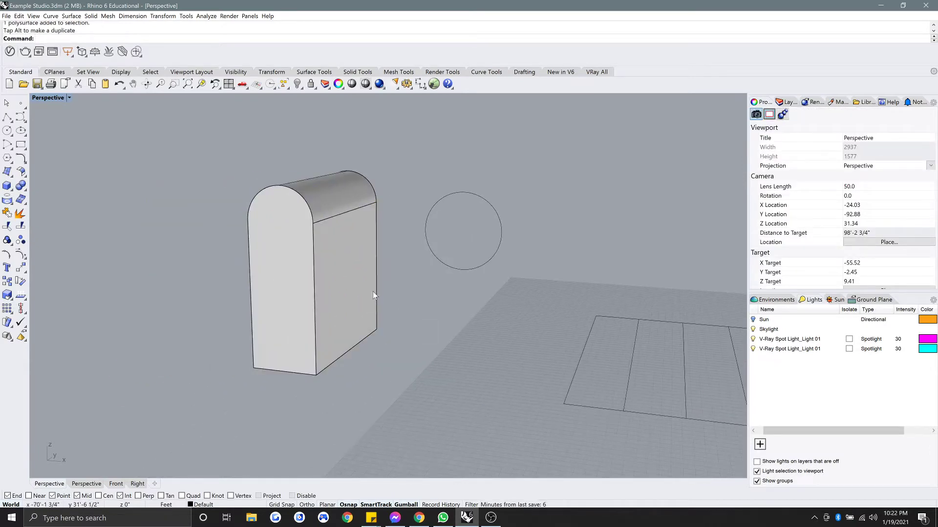
scroll(339, 295, "down", 3)
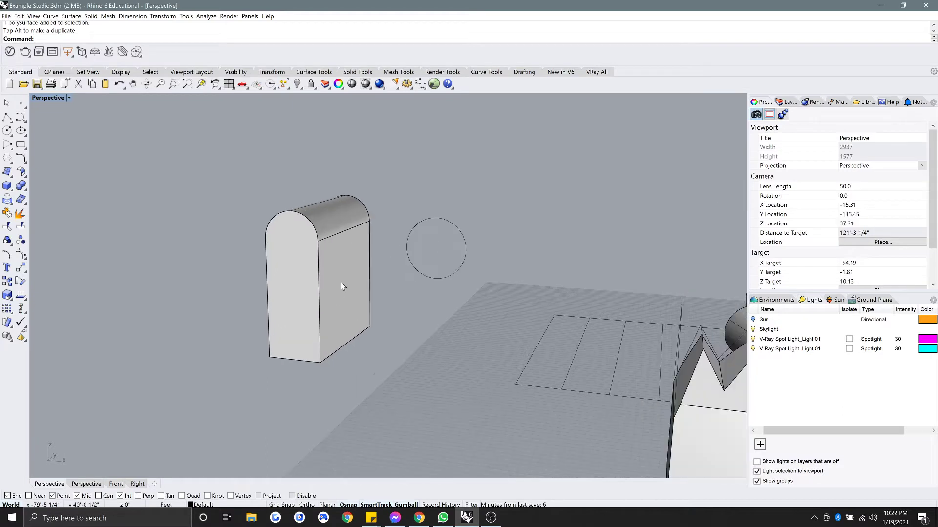
Copy the circle twice onto the box, at its bottom corner and its face.
left_click(426, 275)
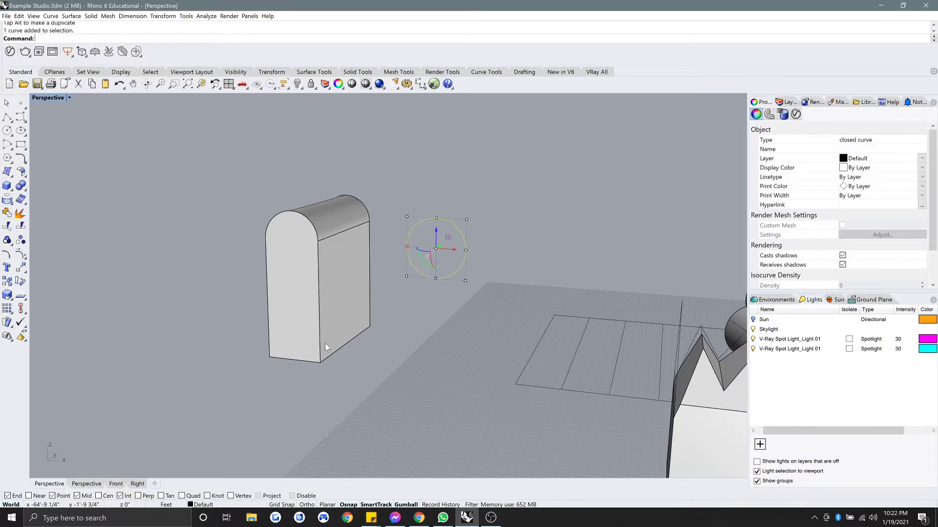
type("Copy")
key("Return")
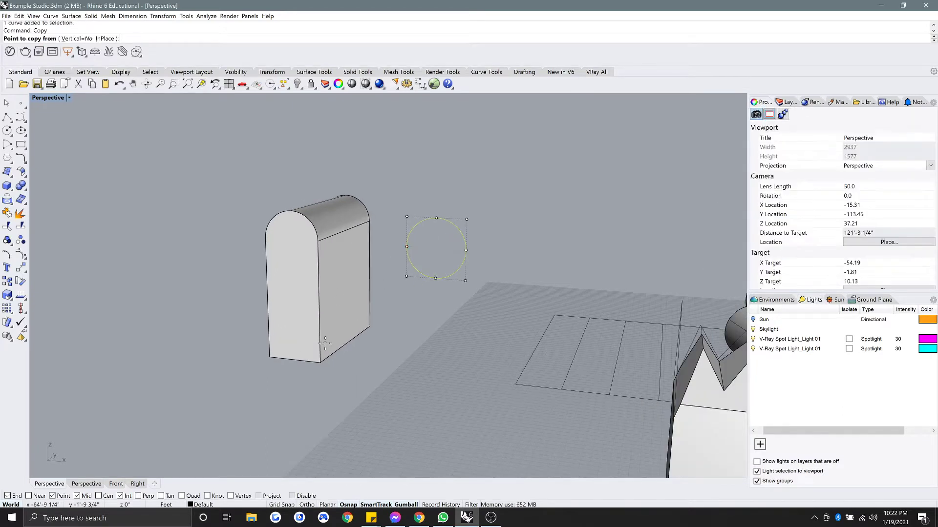
left_click(466, 250)
left_click(320, 361)
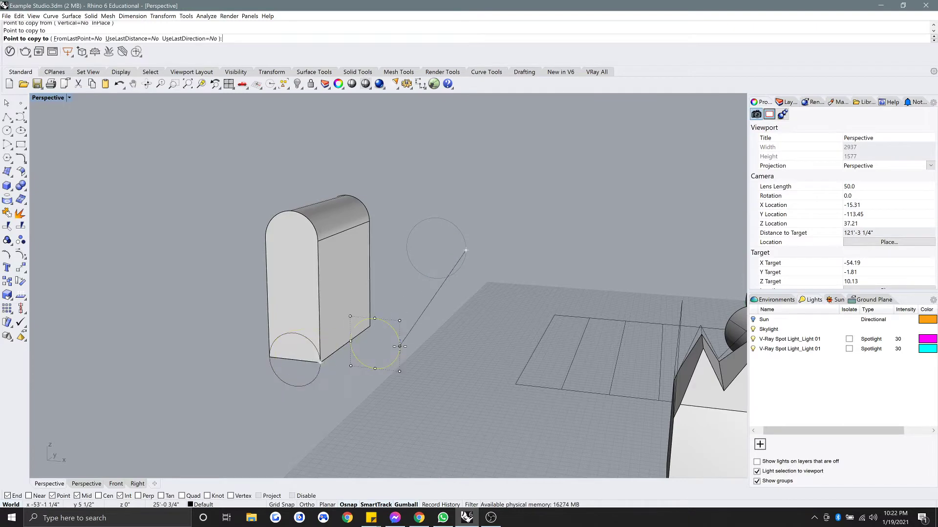
key("Return")
key("Return")
left_click(436, 218)
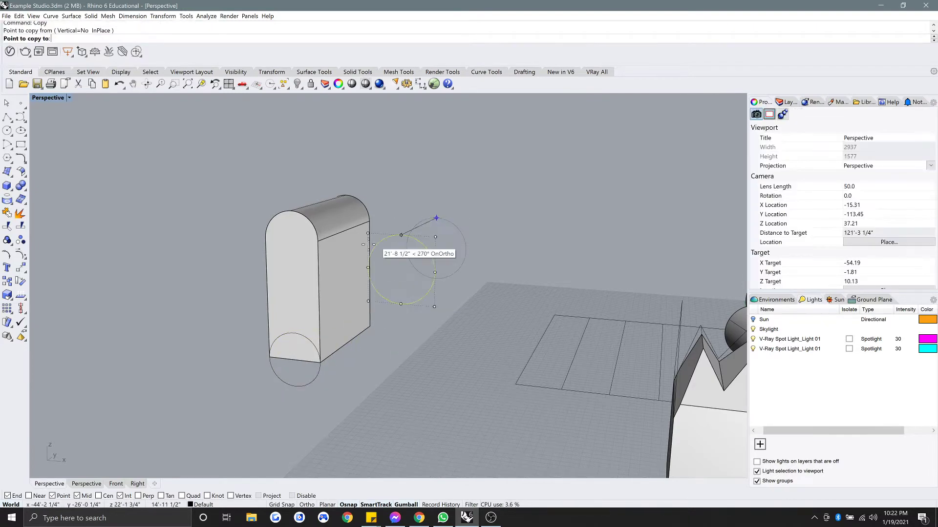
left_click(318, 241)
key("Return")
left_click(393, 198)
Extrude both circle copies into upper and bottom cylinders with ExtrudeCrv.
left_click(341, 258)
type("ExtrudeCrv")
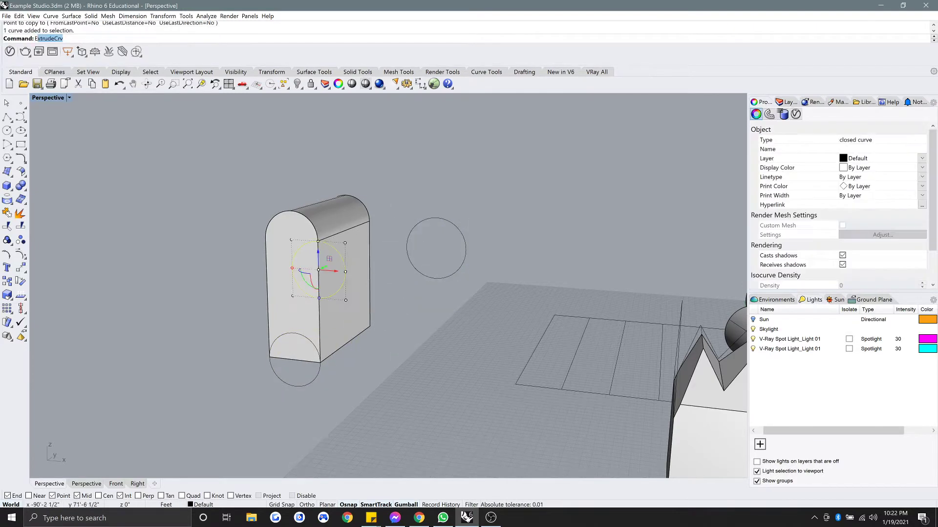
key("Return")
left_click(367, 218)
left_click(320, 360)
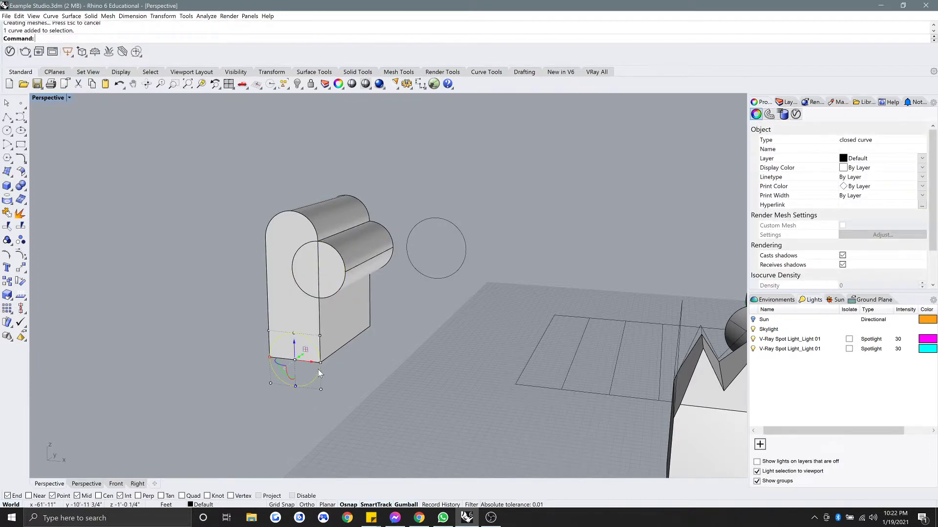
type("ExtrudeCrv")
key("Return")
left_click(373, 337)
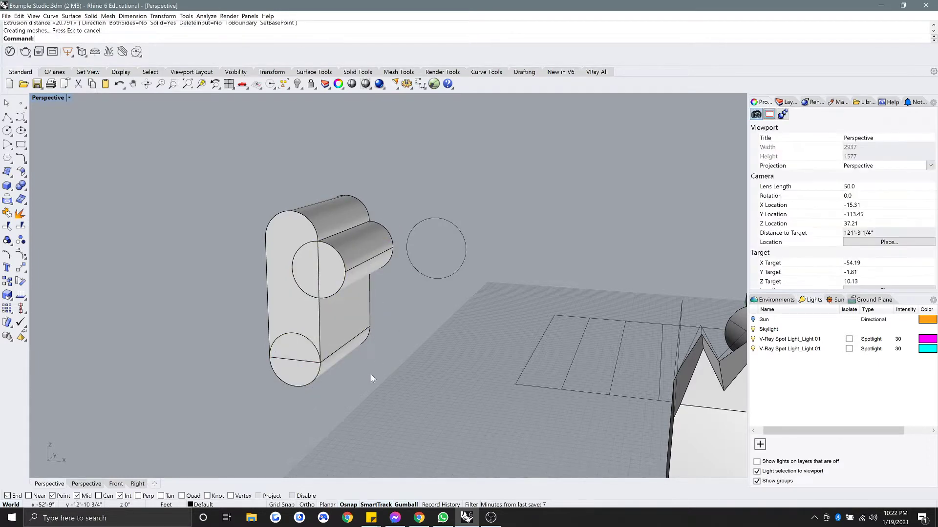
BooleanUnion the slab and both cylinders into one solid, then shift it left.
left_click(303, 375)
left_click(295, 307, "shift")
left_click(322, 289, "shift")
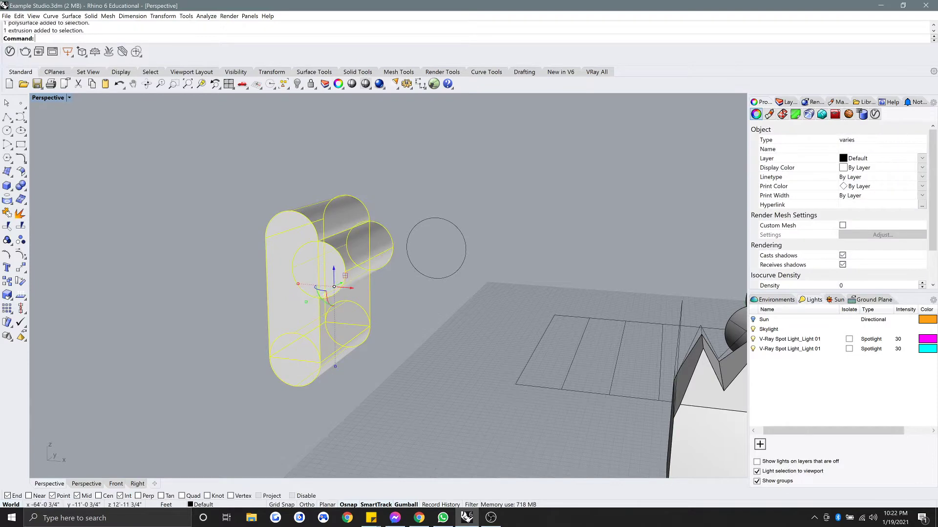
type("BooleanUnion")
key("Return")
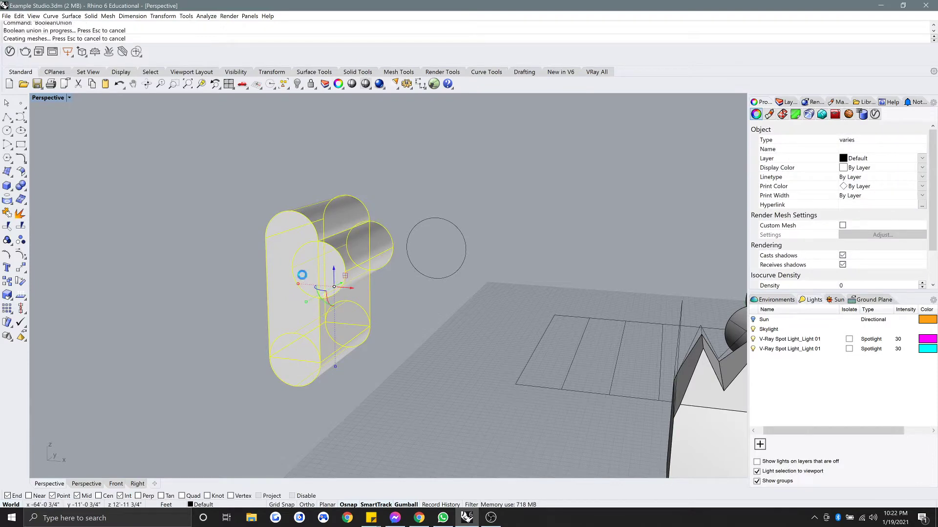
left_click(274, 273)
left_click_drag(350, 289, 215, 278)
right_click_drag(254, 293, 377, 272)
left_click(345, 369)
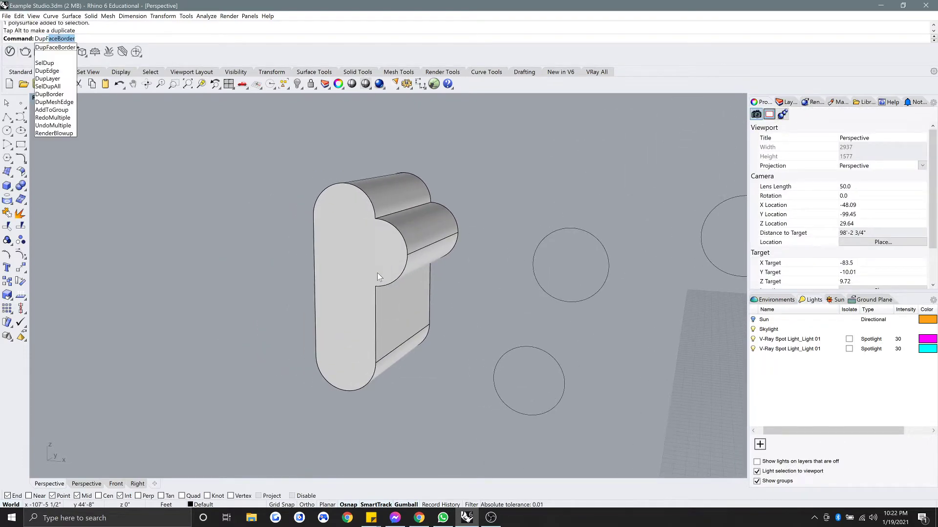
Duplicate the solid's front-face border as an outline curve.
key("Return")
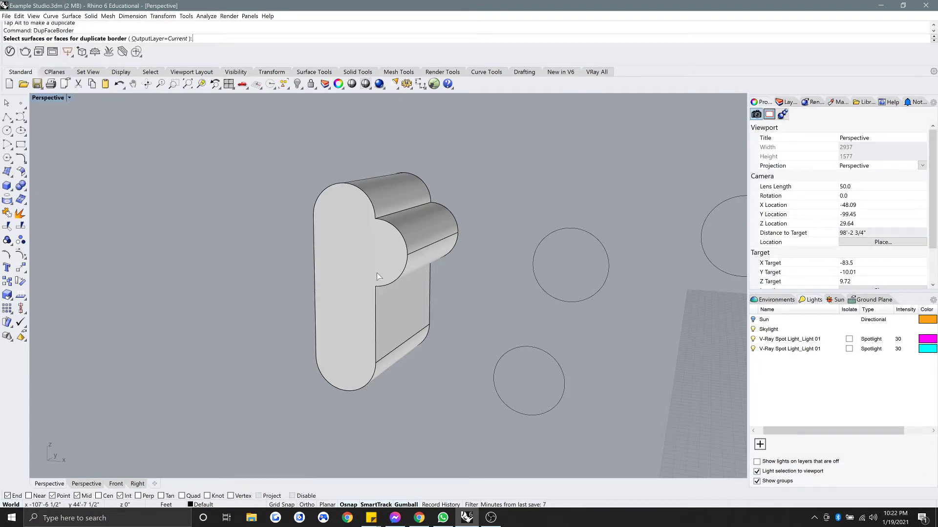
left_click(357, 265)
key("Return")
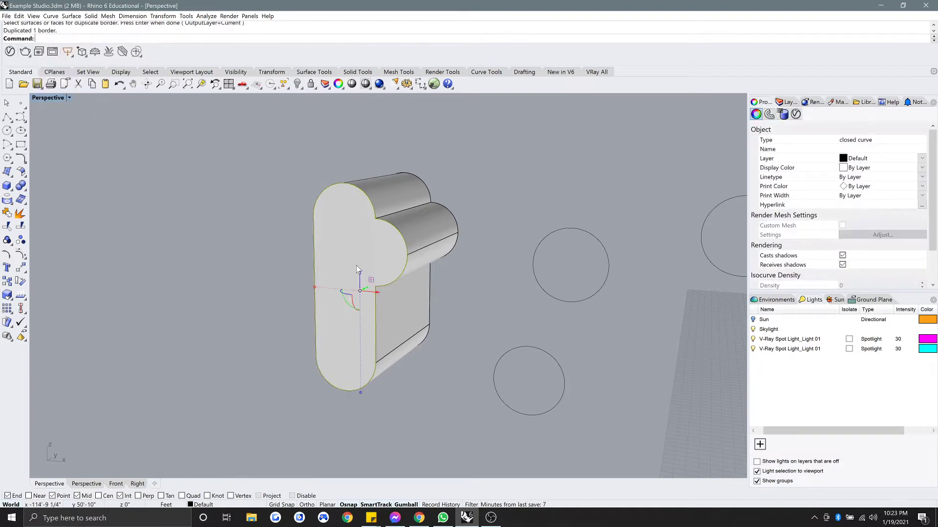
left_click(266, 212)
left_click(399, 279)
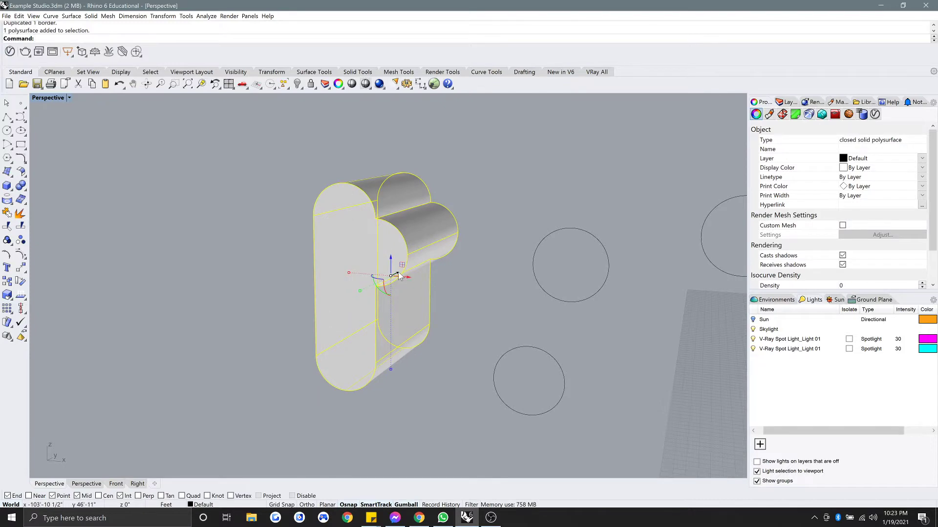
left_click_drag(399, 277, 461, 324)
key("ctrl+z")
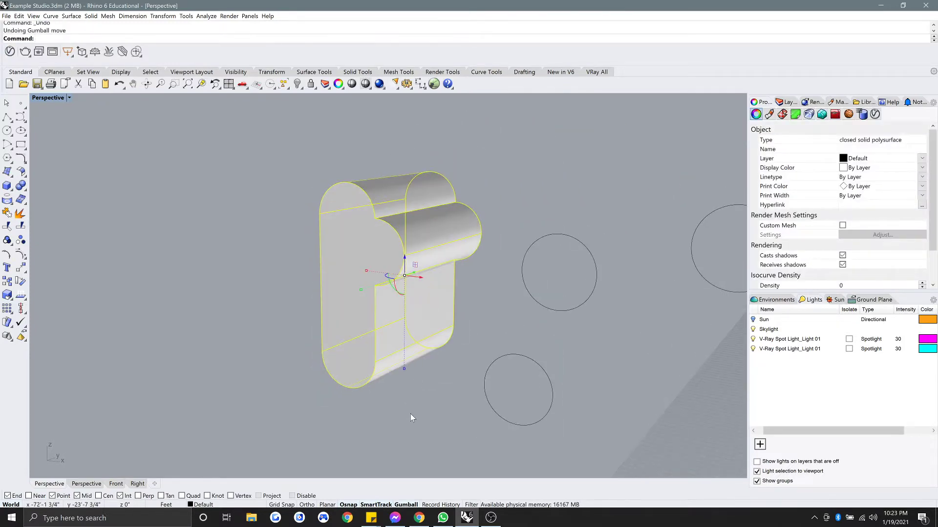
left_click(293, 250)
Offset the front-face outline inward by 1 and orbit to check it.
left_click(374, 312)
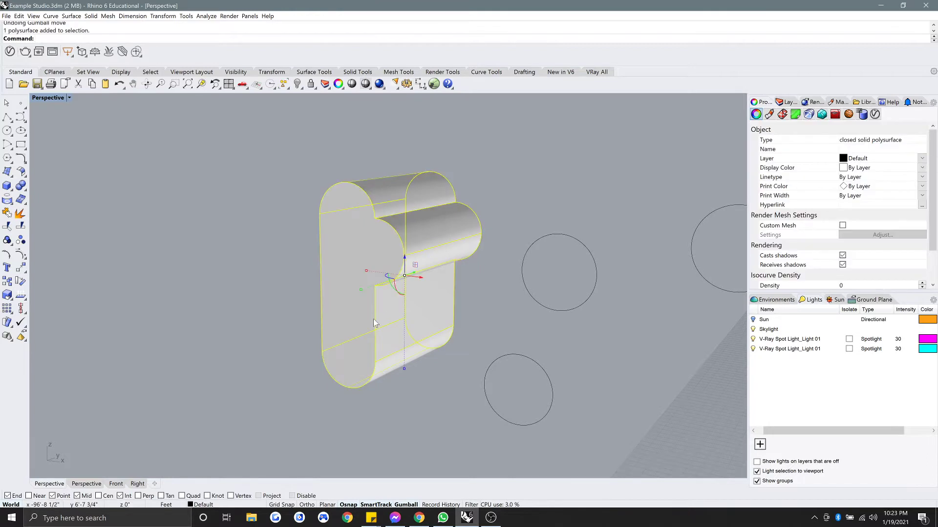
left_click(374, 318)
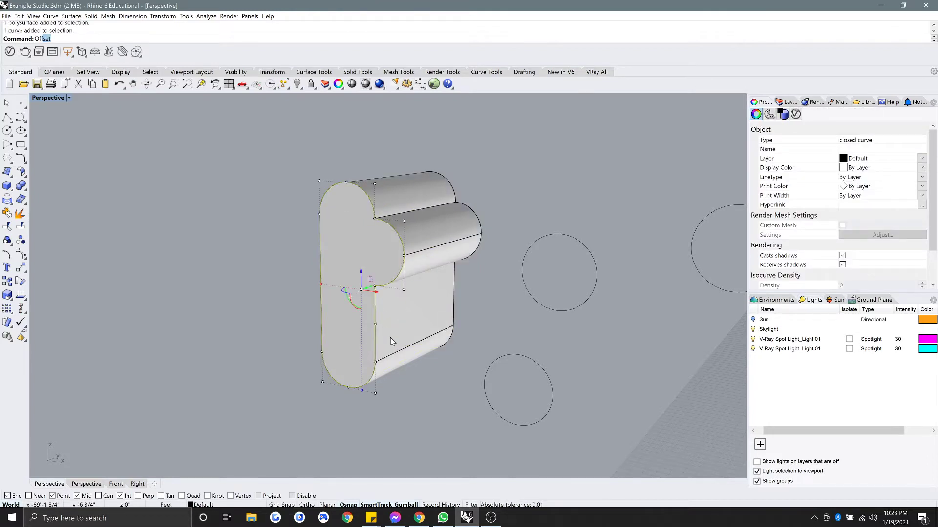
key("Return")
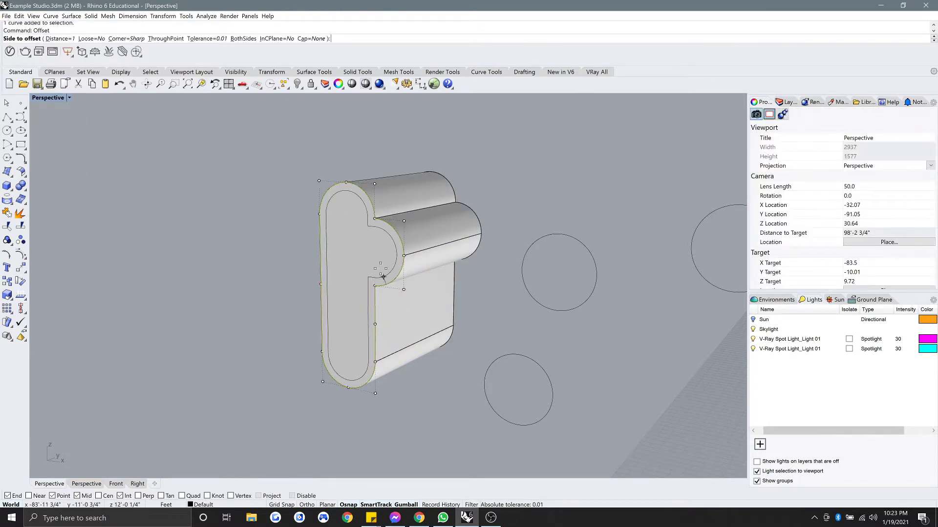
left_click(365, 259)
right_click_drag(303, 261, 379, 261)
right_click_drag(335, 366, 391, 252)
scroll(321, 276, "up", 3)
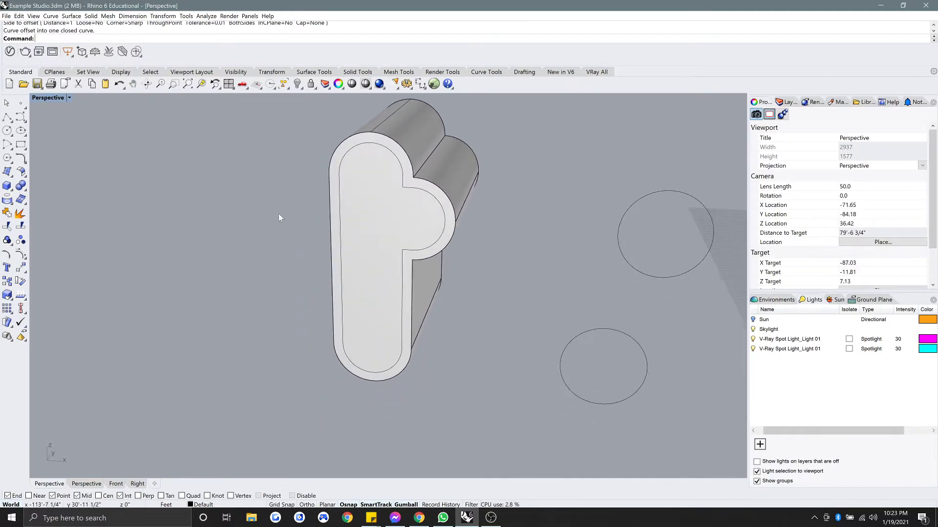
Draw a straight line across the profile from the right lobe's midpoint to the left inner edge.
left_click(20, 145)
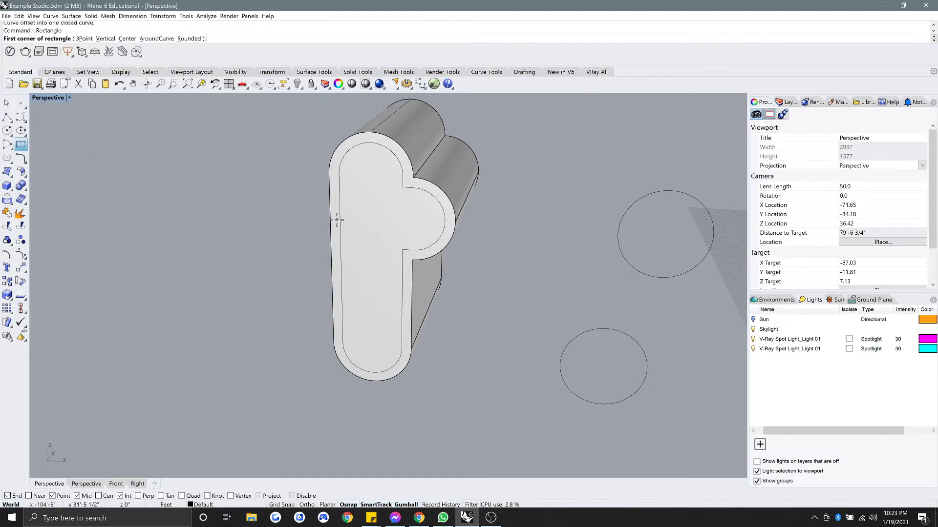
left_click(341, 264)
key("Escape")
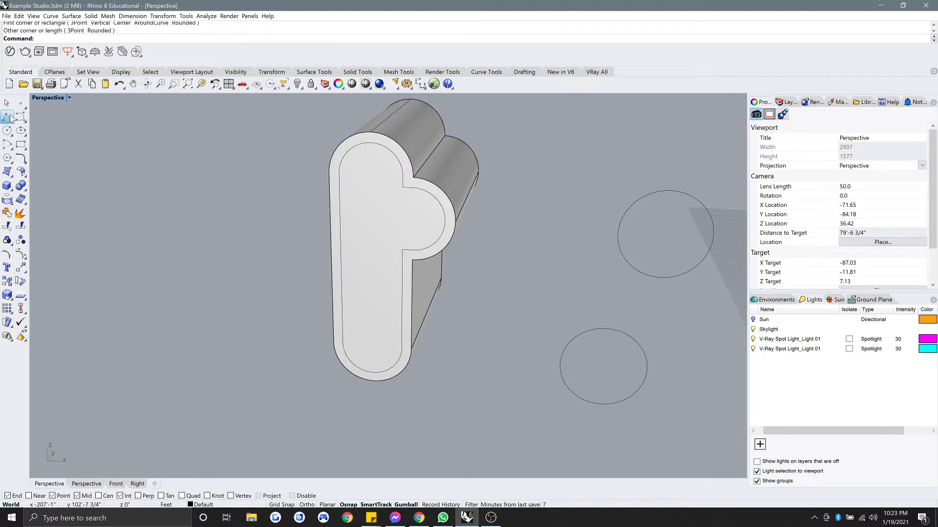
left_click(10, 119)
left_click(342, 262)
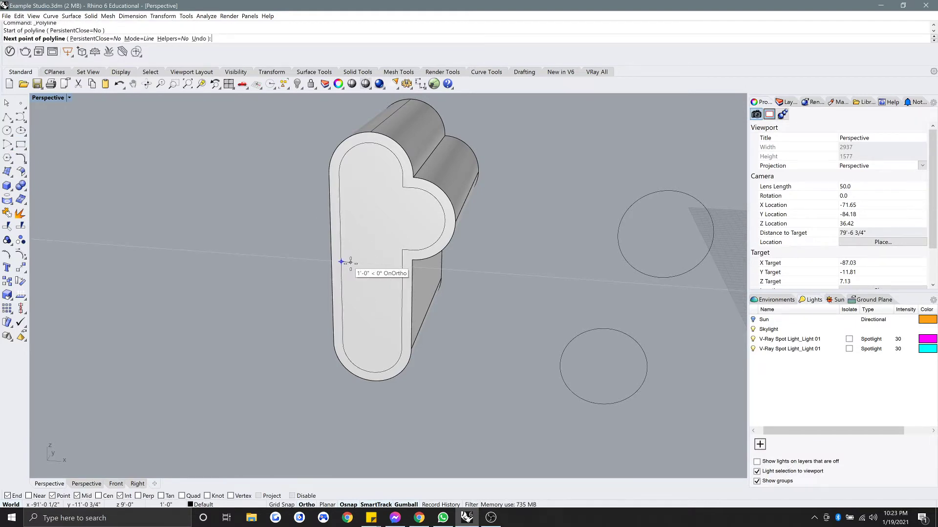
key("Escape")
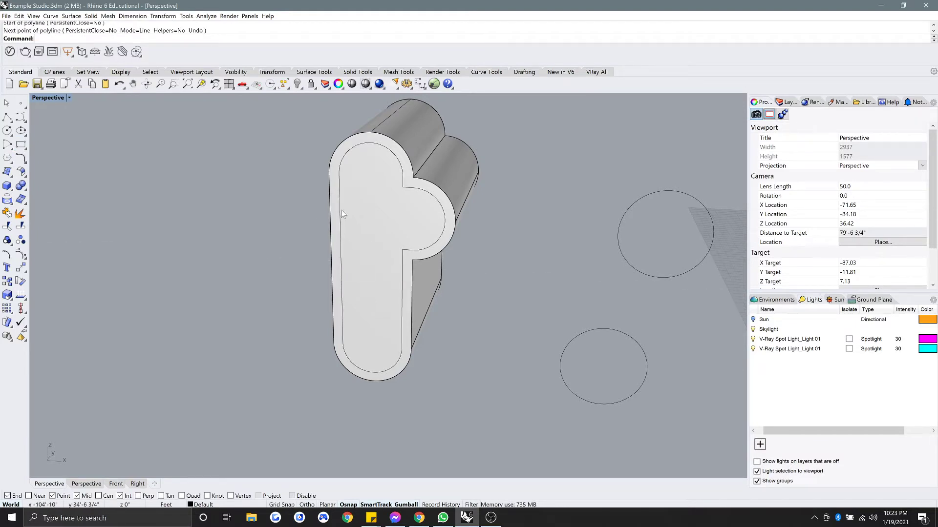
right_click_drag(350, 249, 359, 247)
right_click(360, 247)
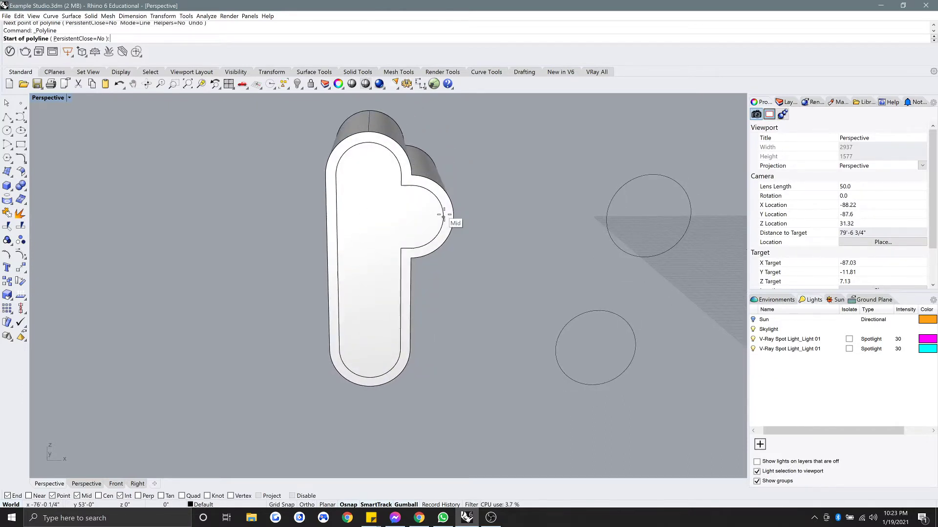
left_click(443, 217)
left_click(336, 217)
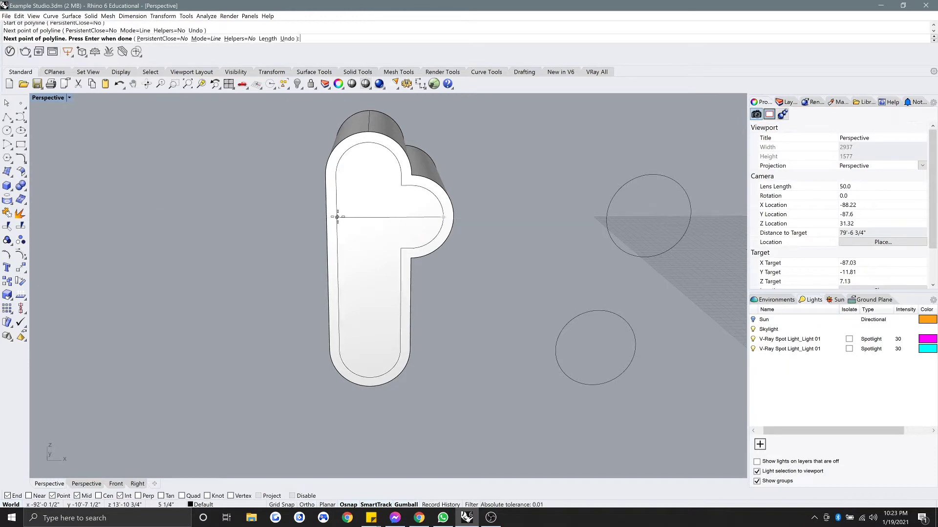
key("Return")
Restore the four-viewport layout and make the side view active.
left_click(351, 218)
left_click(359, 222)
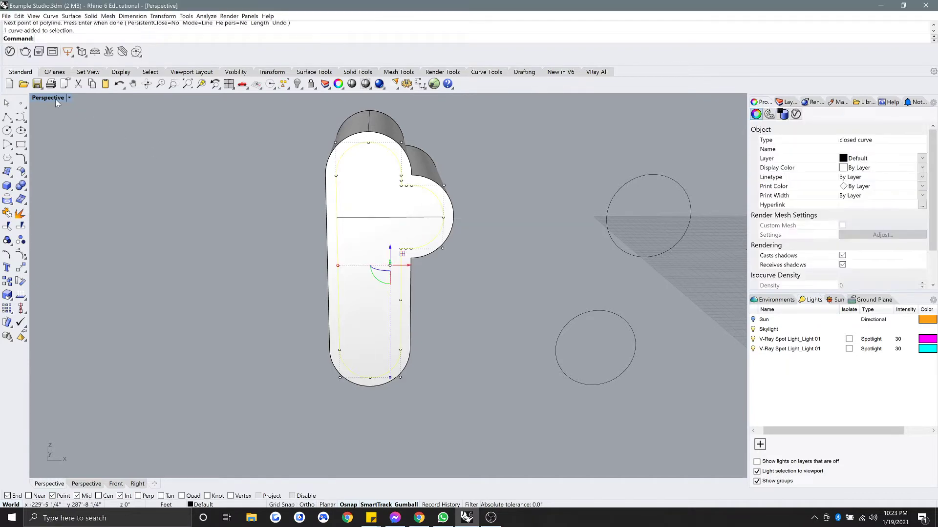
double_click(54, 98)
left_click(567, 400)
scroll(567, 400, "down", 12)
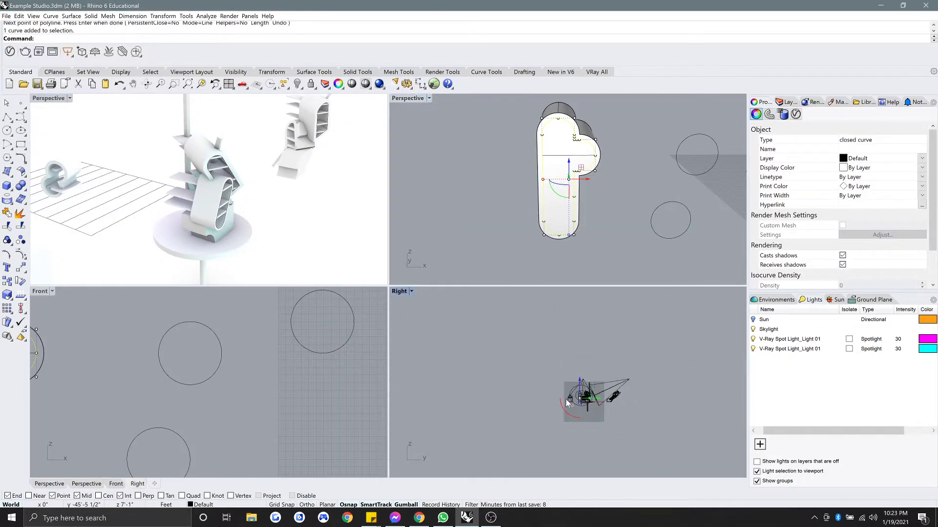
scroll(580, 401, "up", 12)
scroll(204, 355, "down", 16)
scroll(183, 369, "up", 8)
scroll(185, 368, "up", 6)
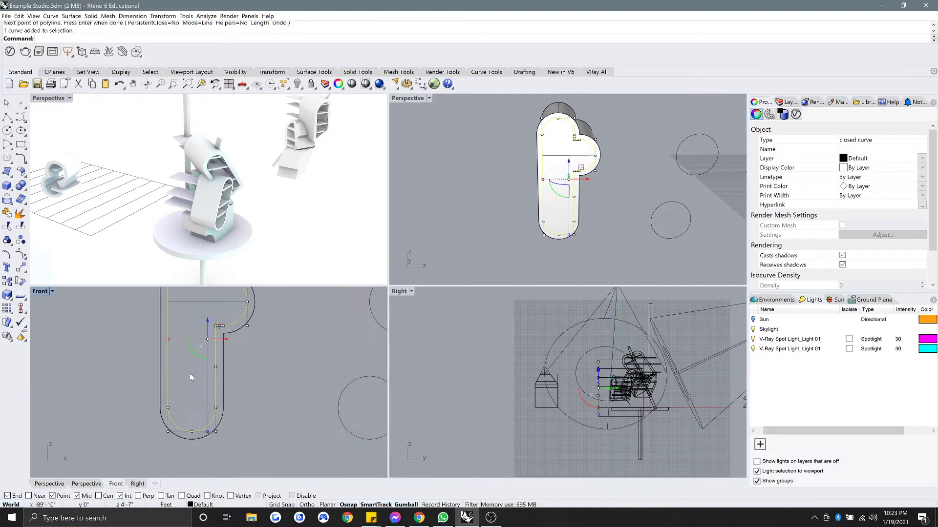
left_click(256, 371)
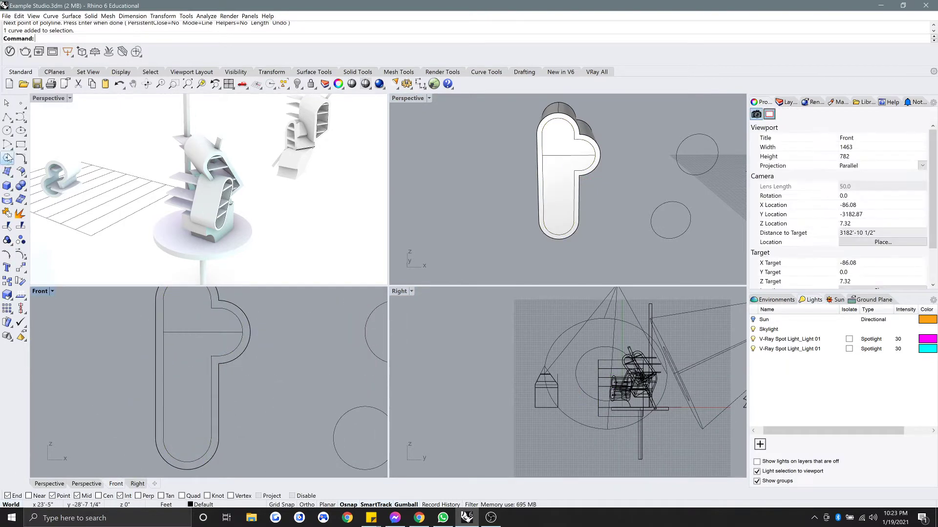
Draw an L-shaped polyline from the cross line's end down to the inner arc, then delete the cross line.
left_click(8, 117)
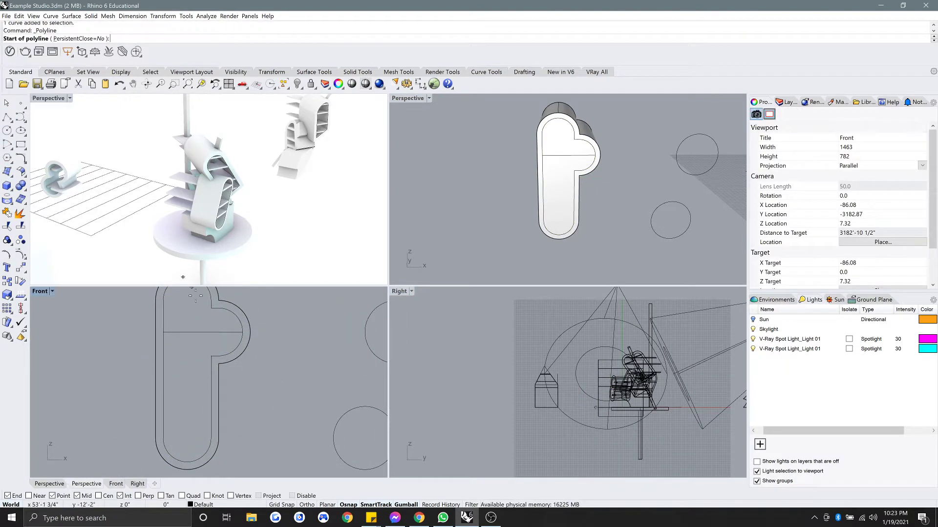
left_click(163, 333)
right_click_drag(179, 332, 196, 354)
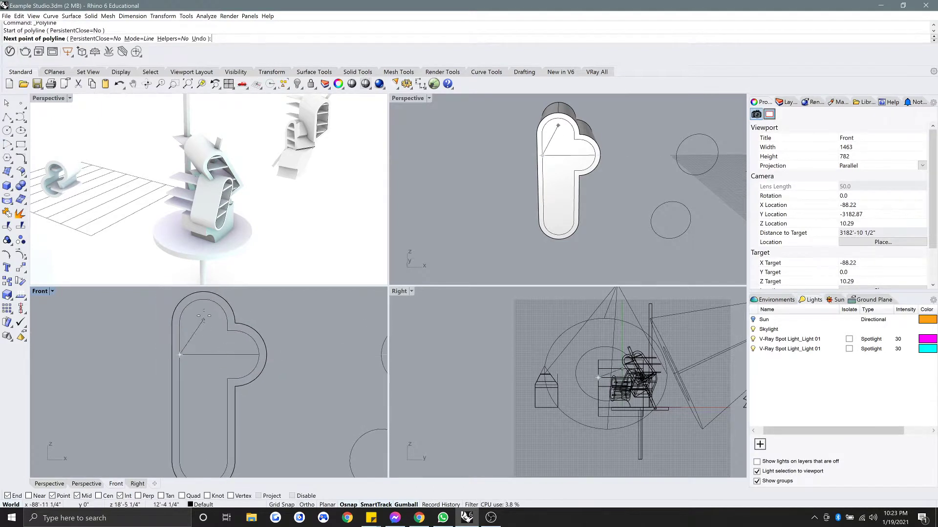
left_click(204, 355)
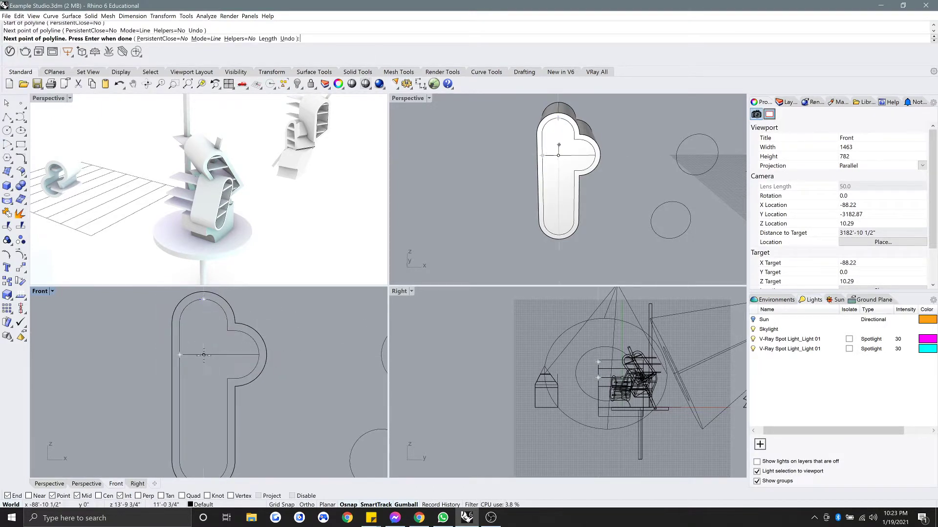
right_click_drag(207, 393, 219, 311)
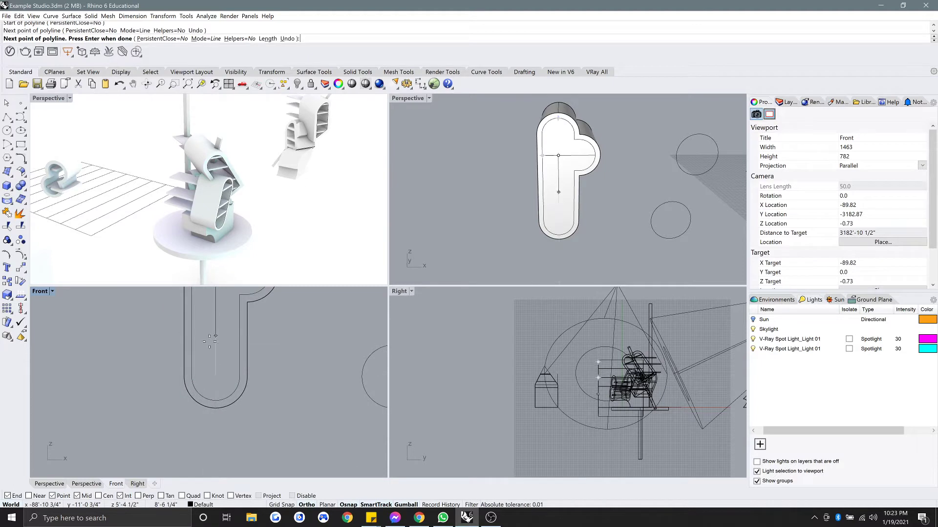
left_click(215, 399)
right_click_drag(214, 382, 191, 434)
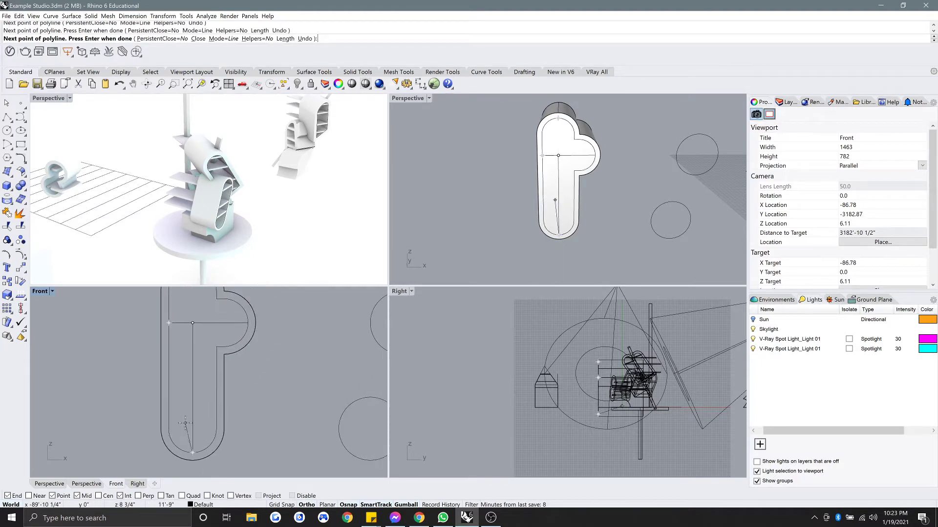
key("Return")
left_click(569, 161)
key("Delete")
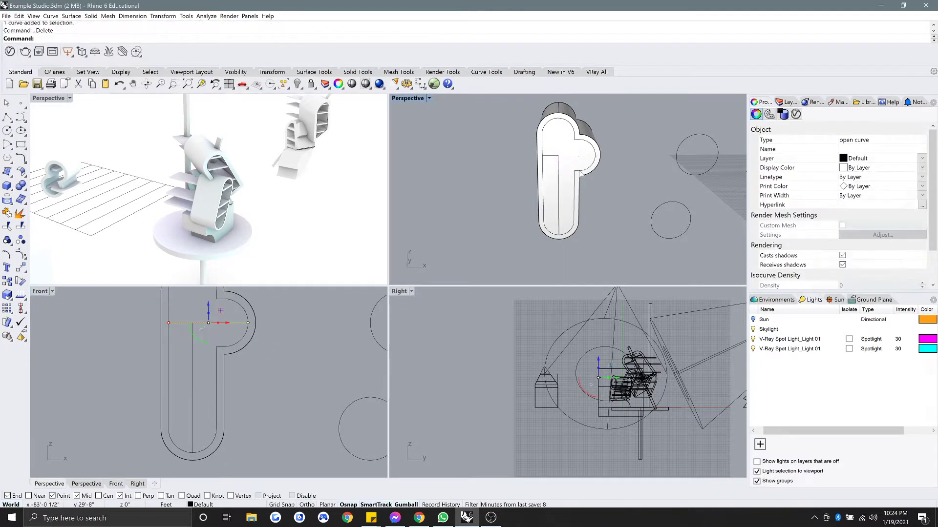
Trim the inner outline using the L-shaped curve as the cutting edge.
left_click(559, 169)
left_click(577, 186)
scroll(560, 183, "up", 4)
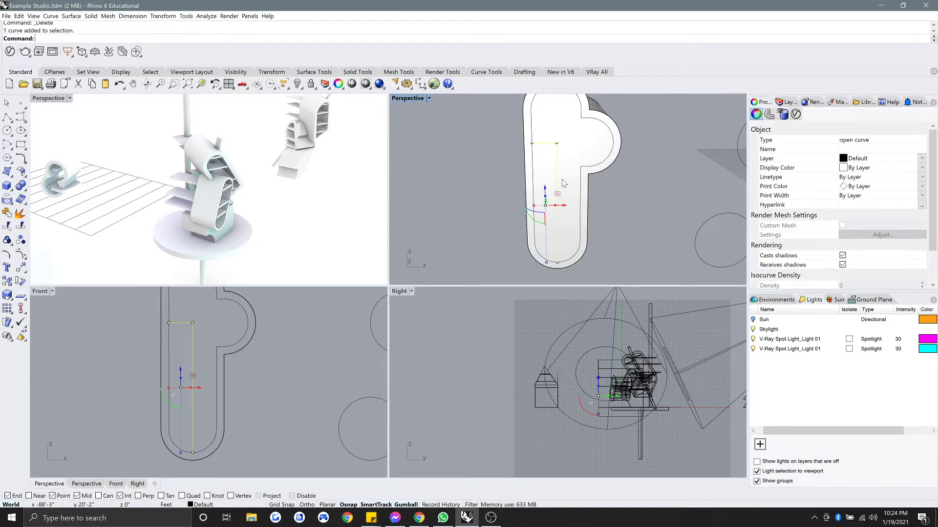
right_click_drag(560, 183, 551, 180)
key("Return")
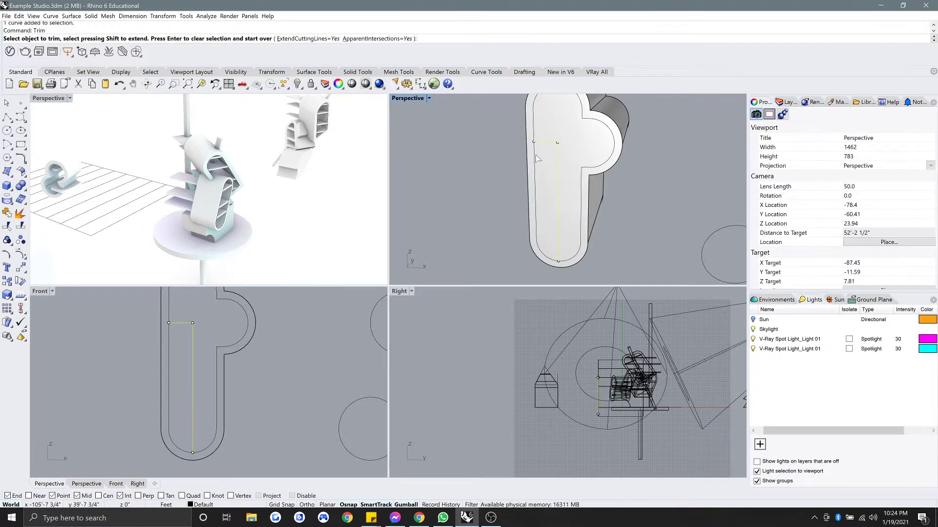
key("Escape")
key("Escape")
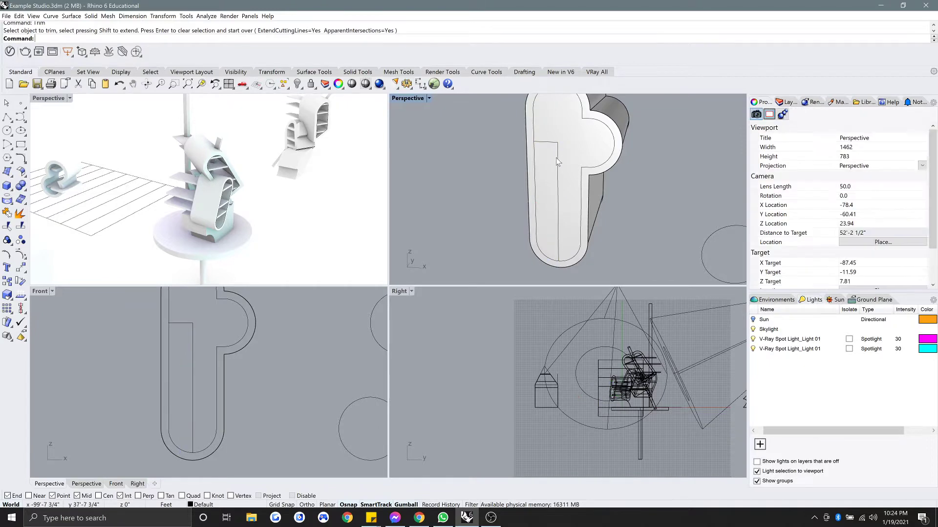
left_click(557, 157)
key("Return")
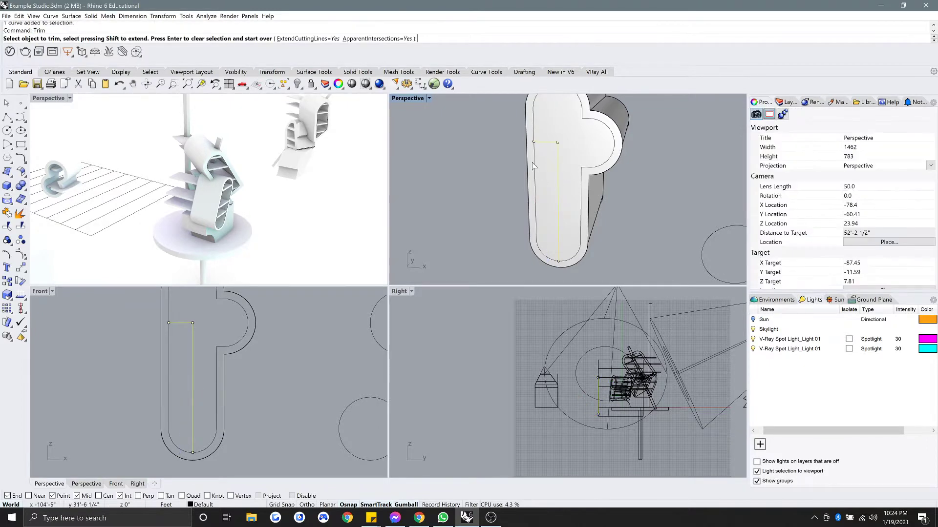
key("Return")
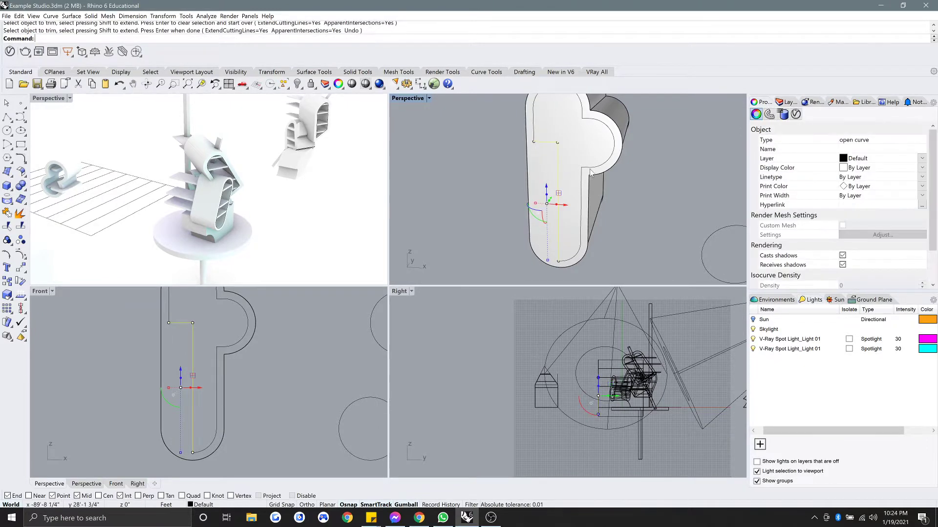
Join the trimmed outline and the L-shaped line into one closed curve.
left_click(586, 169, "shift")
left_click(606, 190)
right_click_drag(619, 187, 567, 207, "shift")
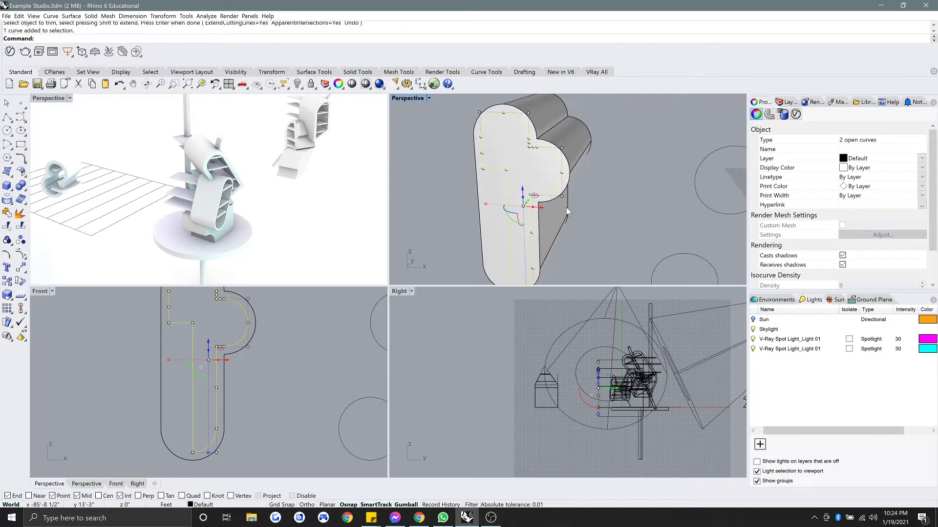
key("ctrl+j")
double_click(401, 98)
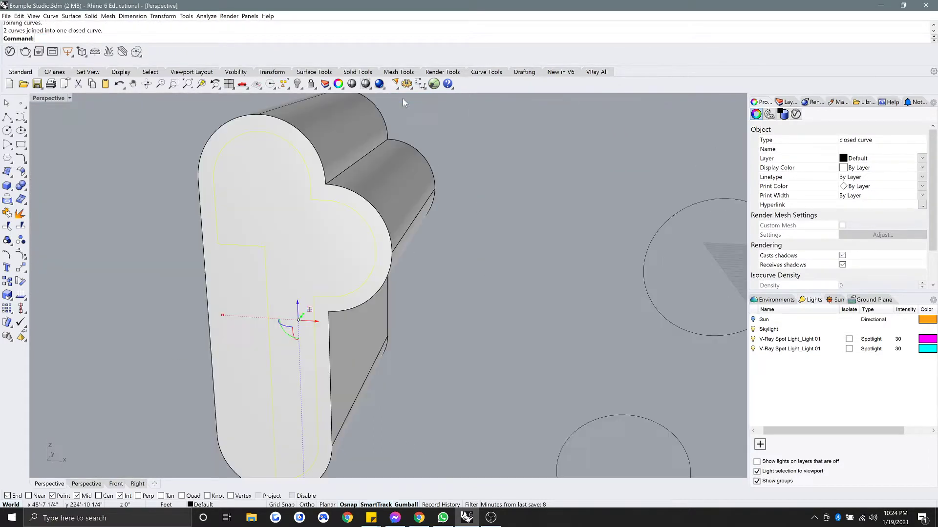
Extrude the new closed curve into a solid with ExtrudeCrv.
scroll(367, 216, "down", 2)
right_click_drag(368, 216, 393, 196, "shift")
left_click(512, 254)
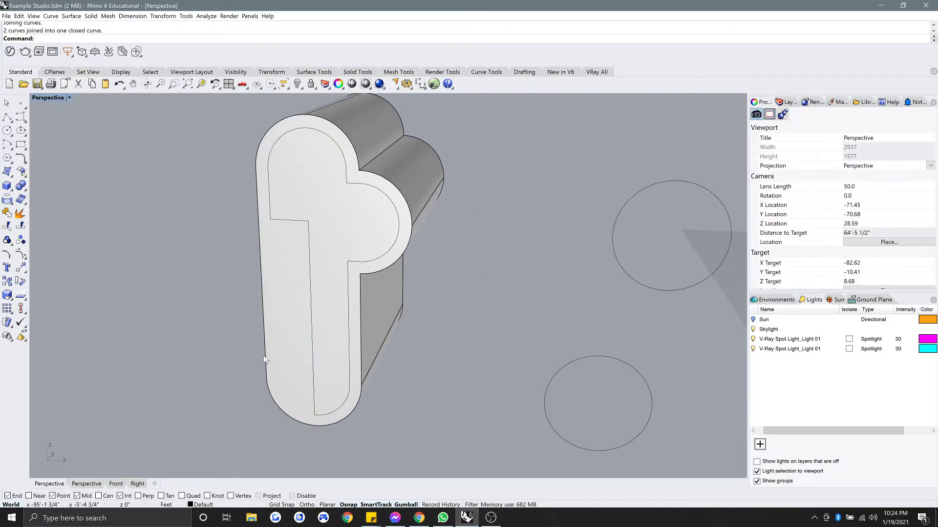
left_click(374, 249)
left_click(400, 273)
type("ExtrudeCrv")
key("Return")
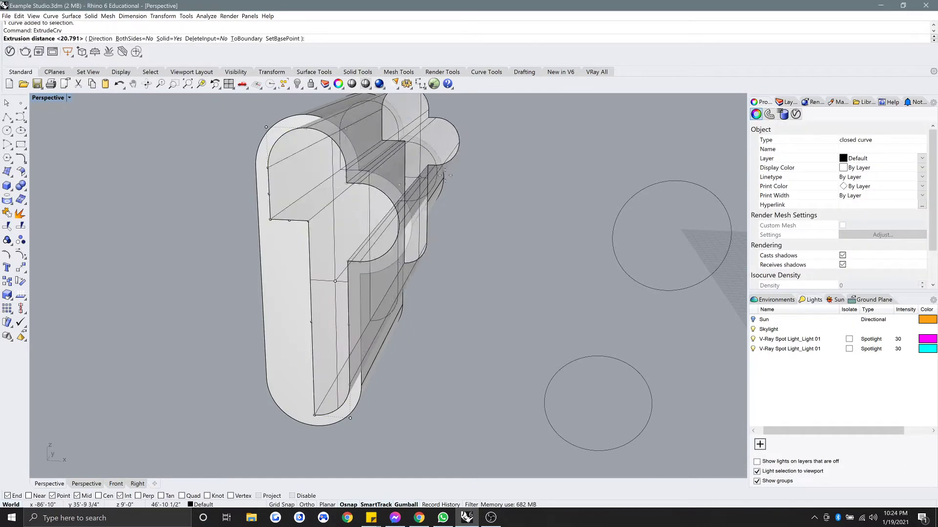
left_click(476, 161)
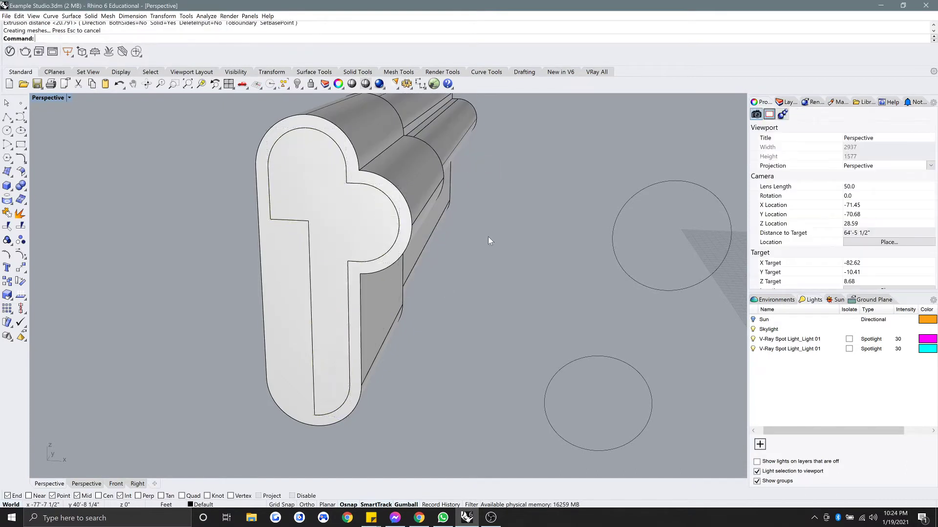
BooleanDifference the extrusion from the profile solid and delete the leftover extrusion.
type("BooleanDifference")
key("Return")
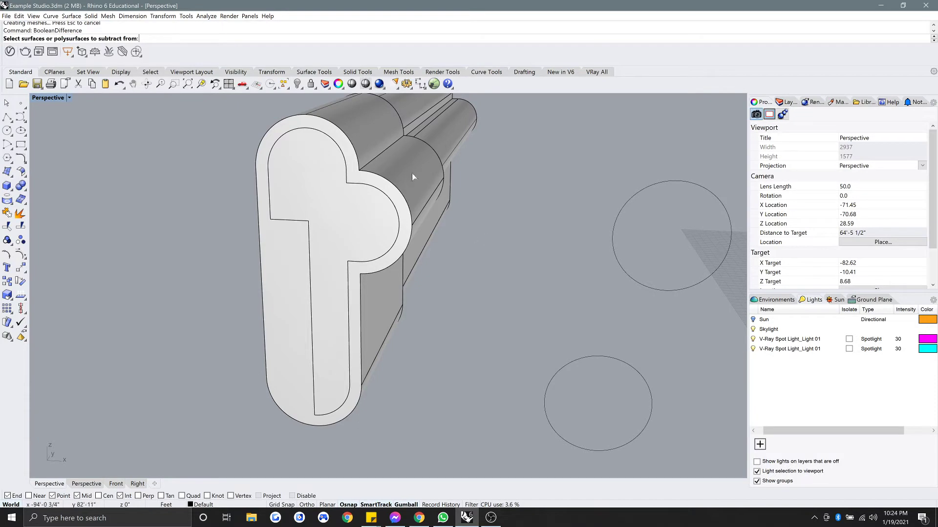
left_click(280, 275)
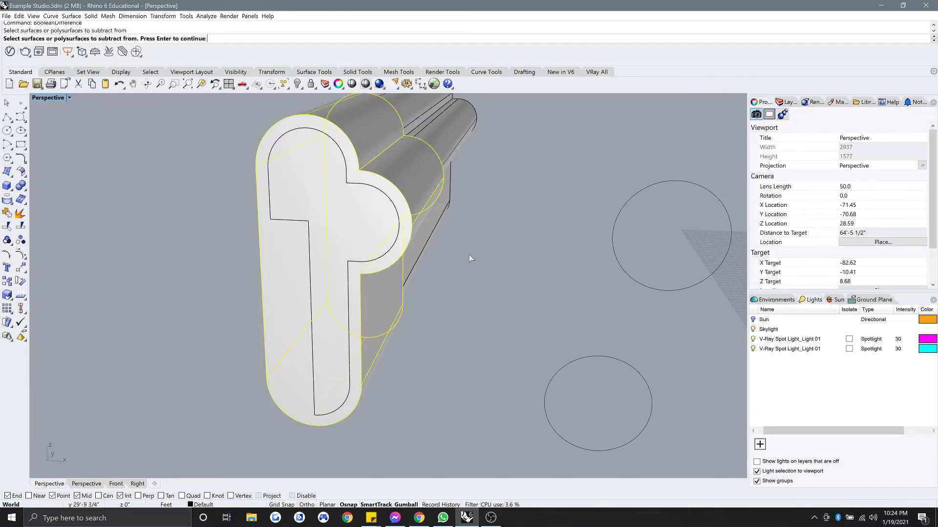
key("Return")
left_click(455, 133)
key("Return")
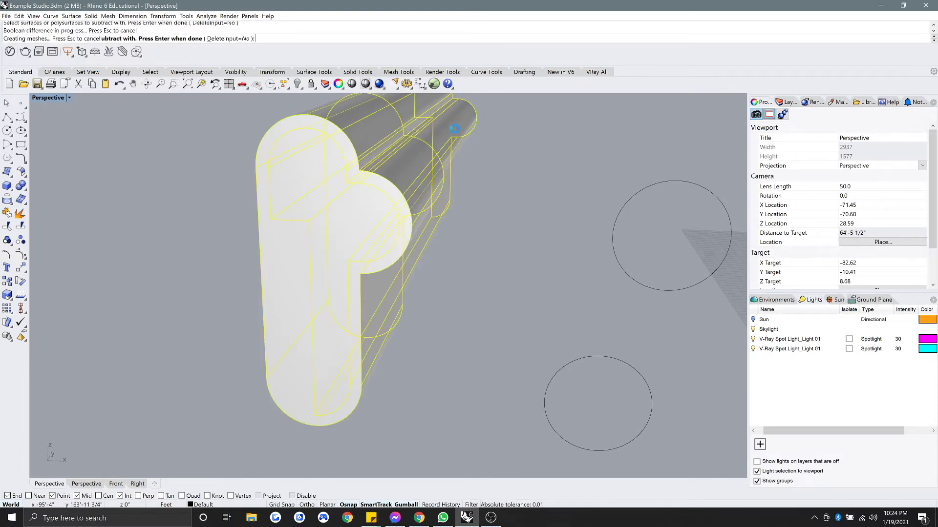
left_click(453, 128)
key("Delete")
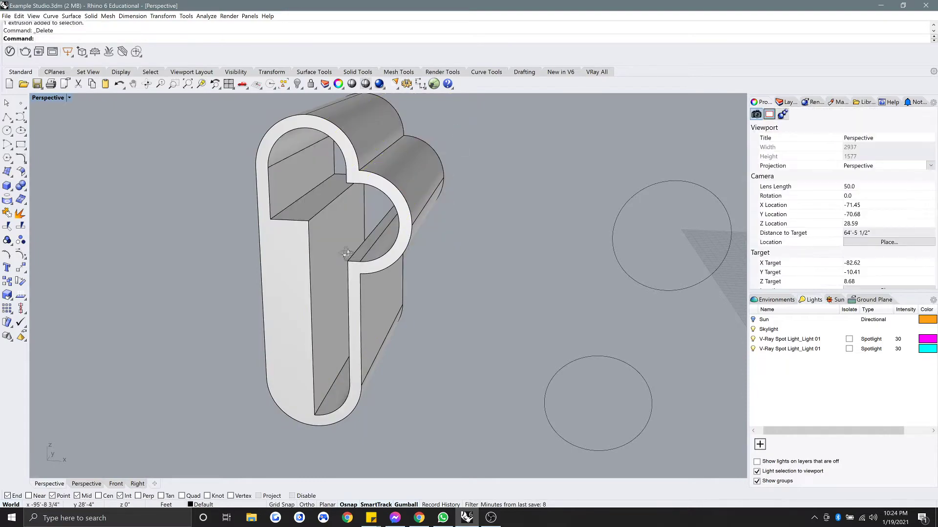
Orbit and zoom to inspect the cut solid from a lower front angle.
right_click_drag(347, 254, 356, 275)
scroll(372, 293, "down", 6)
scroll(340, 272, "down", 5)
scroll(271, 288, "down", 2)
scroll(259, 290, "up", 6)
scroll(236, 266, "up", 6)
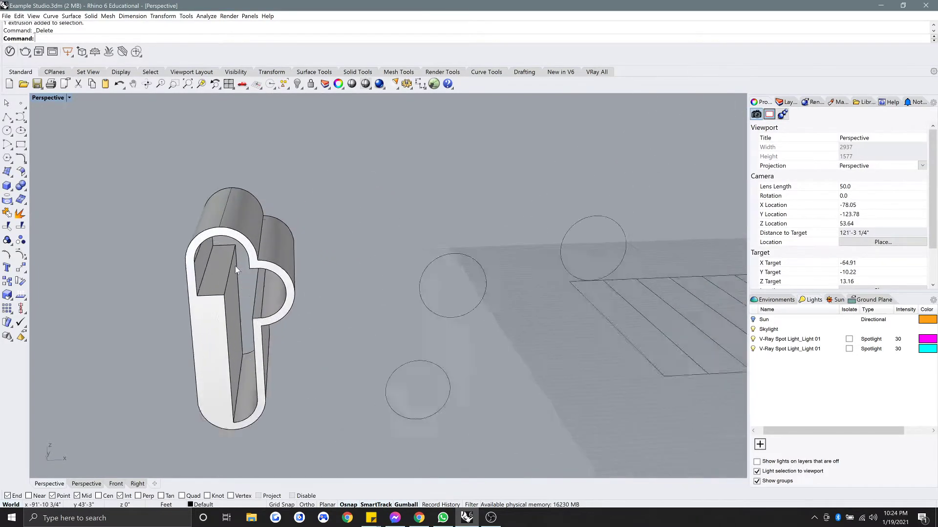
right_click_drag(258, 278, 278, 276, "shift")
scroll(280, 274, "down", 10)
scroll(276, 272, "up", 5)
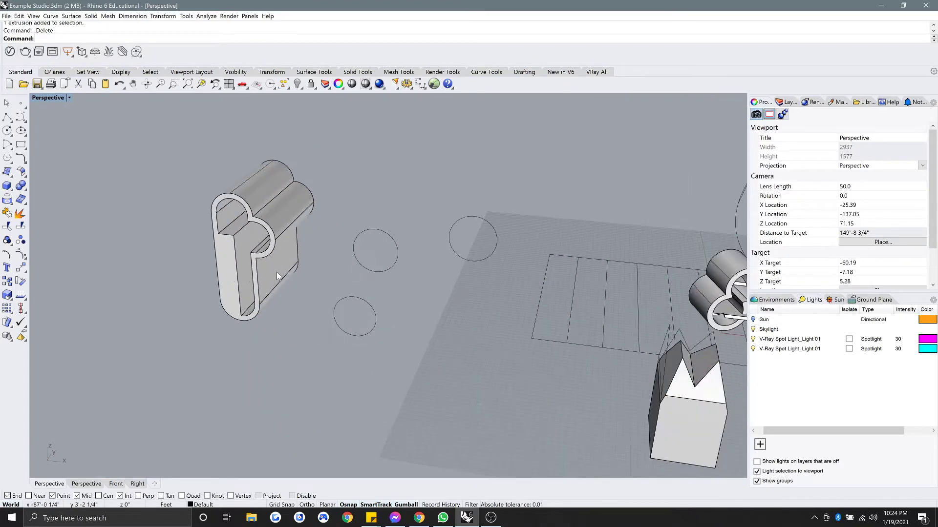
Move the keyhole-profile extrusion next to the table.
left_click(272, 275)
left_click_drag(271, 275, 579, 312)
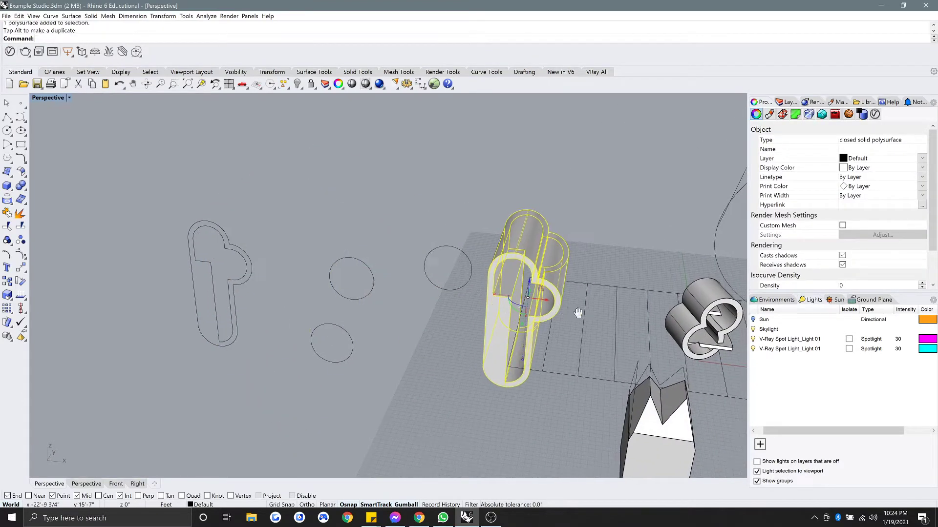
scroll(579, 312, "down", 6)
right_click_drag(580, 312, 362, 273, "shift")
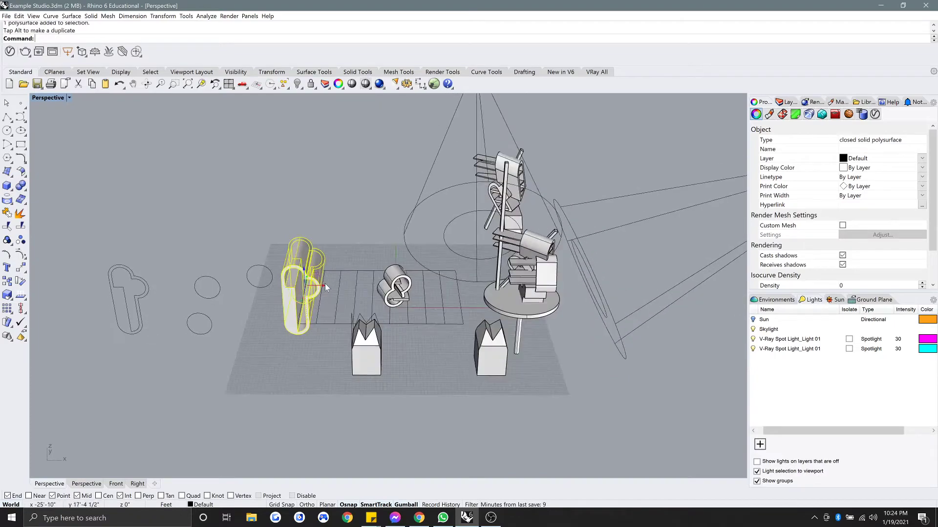
left_click_drag(324, 284, 532, 274)
scroll(489, 288, "up", 6)
Rotate the keyhole extrusion and lift it onto the sculpture's central post.
right_click_drag(487, 293, 448, 328)
left_click_drag(447, 328, 429, 205)
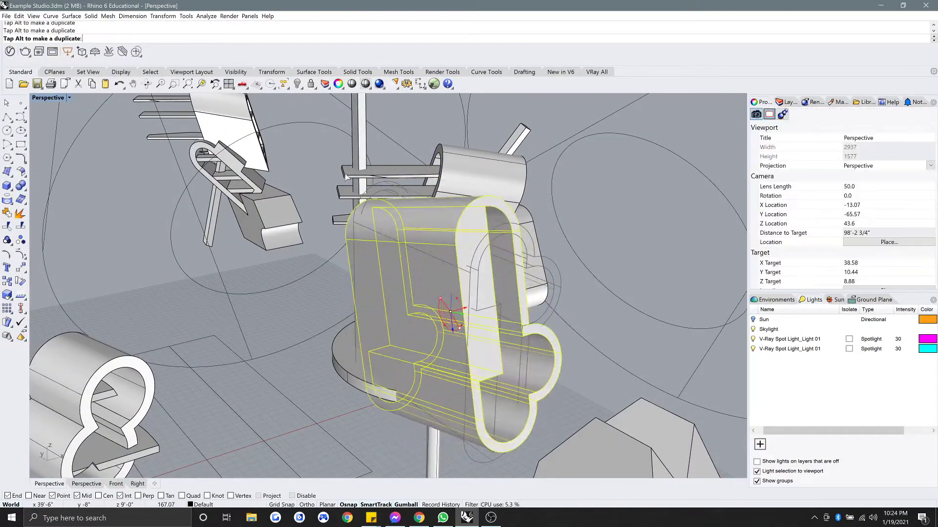
right_click_drag(469, 264, 415, 245)
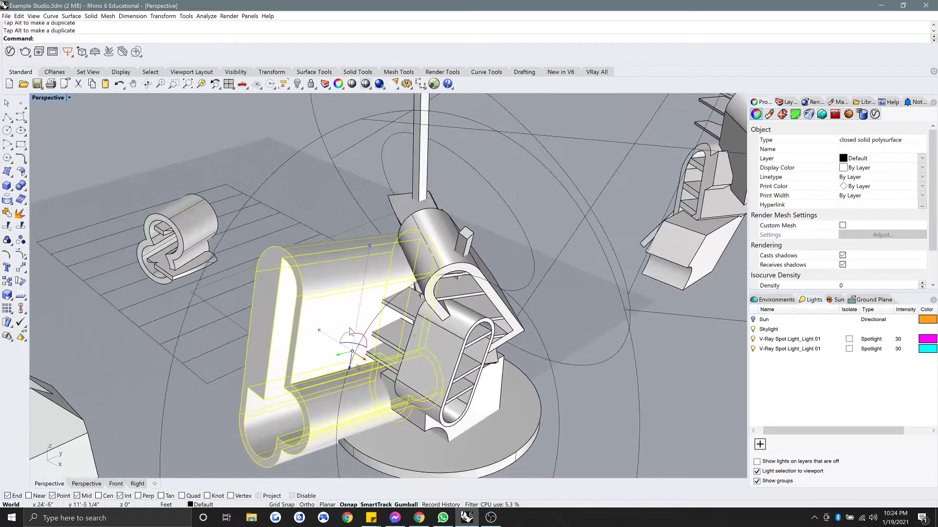
left_click_drag(351, 372, 394, 161)
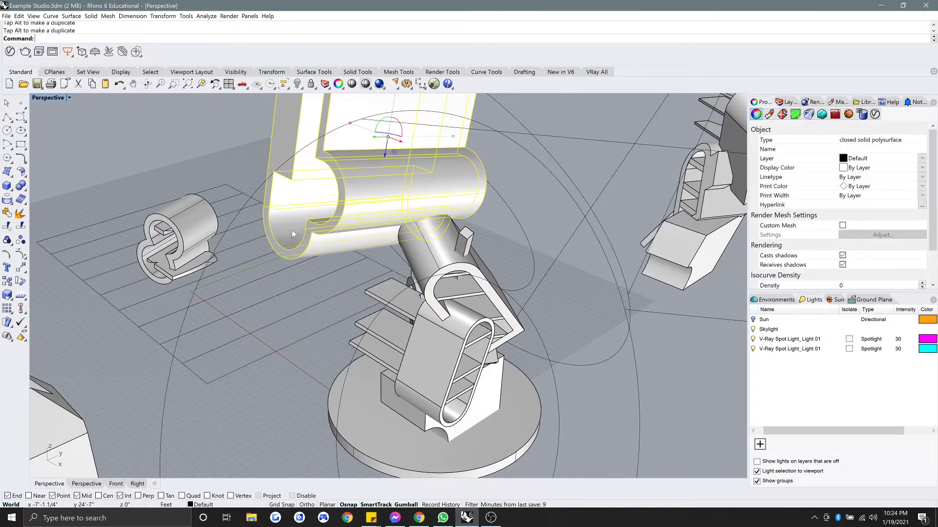
right_click_drag(342, 234, 299, 277)
Select the placed polysurface and orbit around it to inspect the sculpture.
key("Escape")
scroll(423, 298, "up", 6)
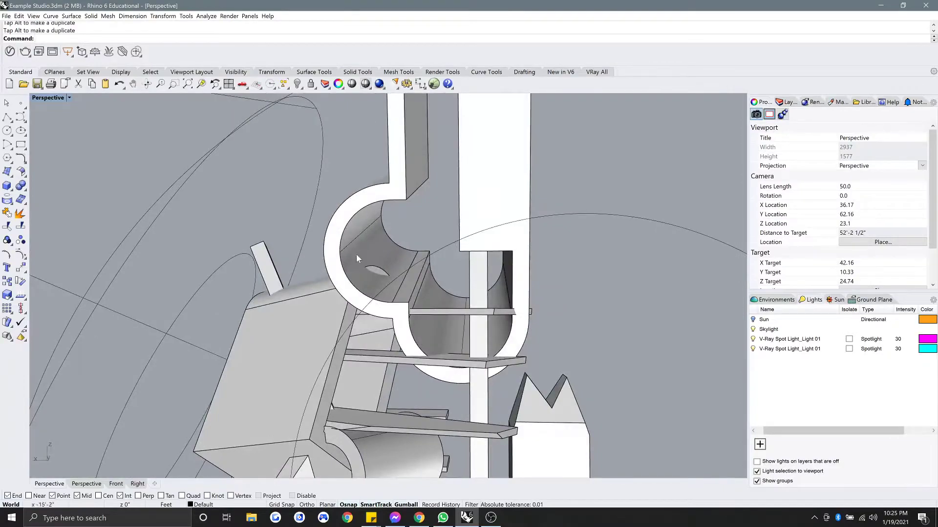
left_click(357, 255)
right_click_drag(402, 249, 341, 220)
scroll(388, 260, "up", 2)
Move the large keyhole polysurface to the left with the gumball.
left_click(490, 289)
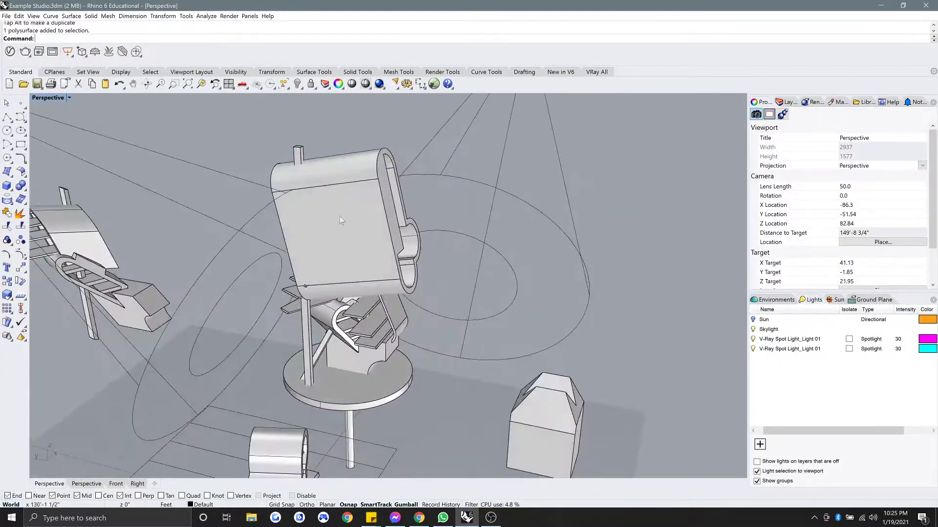
left_click(342, 220)
scroll(353, 224, "up", 2)
left_click_drag(352, 230, 302, 223)
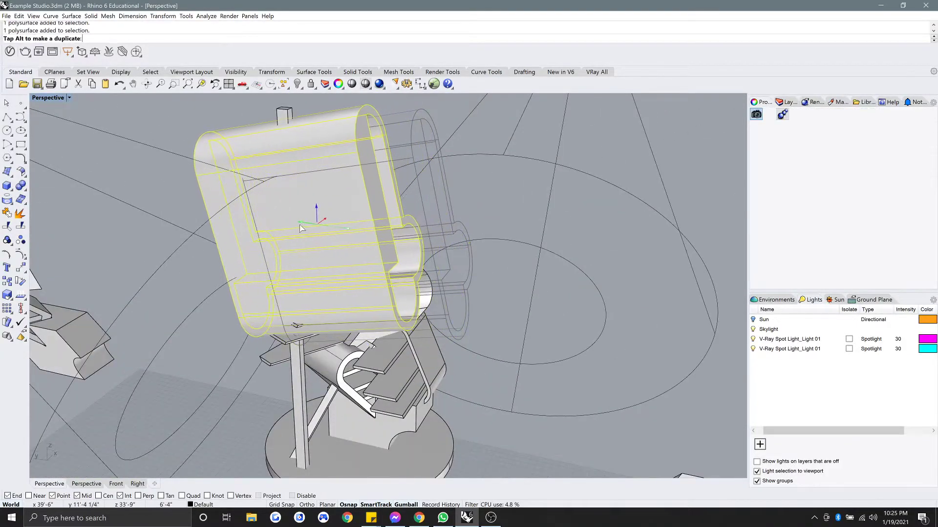
key("Escape")
right_click_drag(302, 222, 421, 223)
Stretch the tall tube longer along its length with the gumball scale handle.
left_click(431, 230)
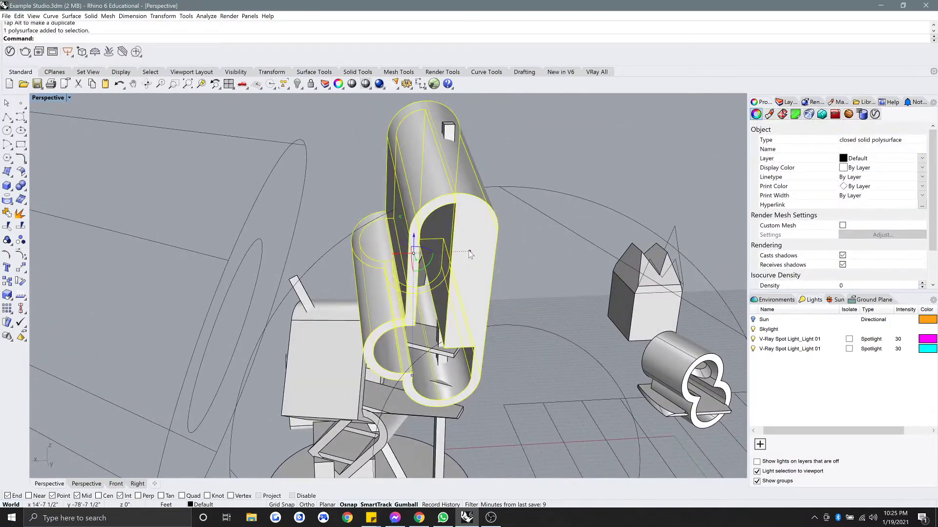
left_click_drag(468, 254, 562, 131)
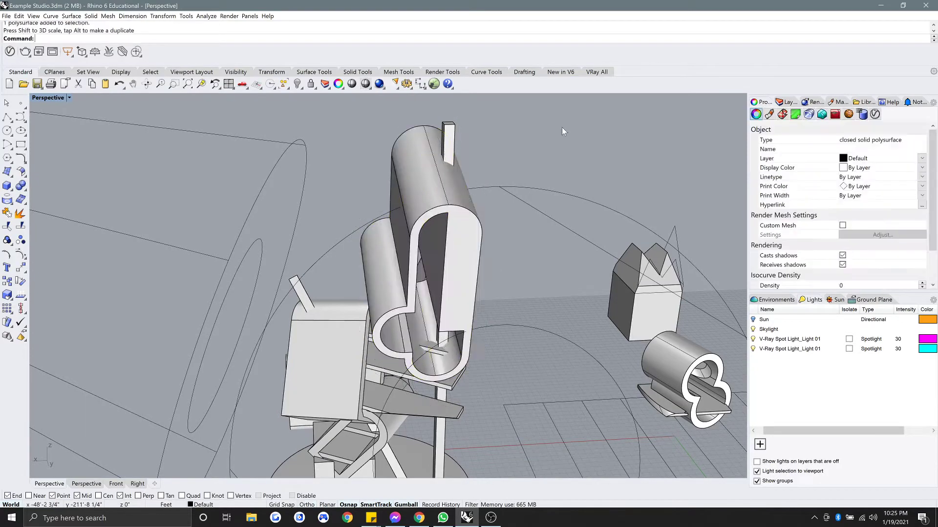
right_click_drag(499, 207, 559, 219)
mouse_move(409, 214)
right_mouse_down()
mouse_move(380, 197)
mouse_move(416, 197)
right_mouse_up()
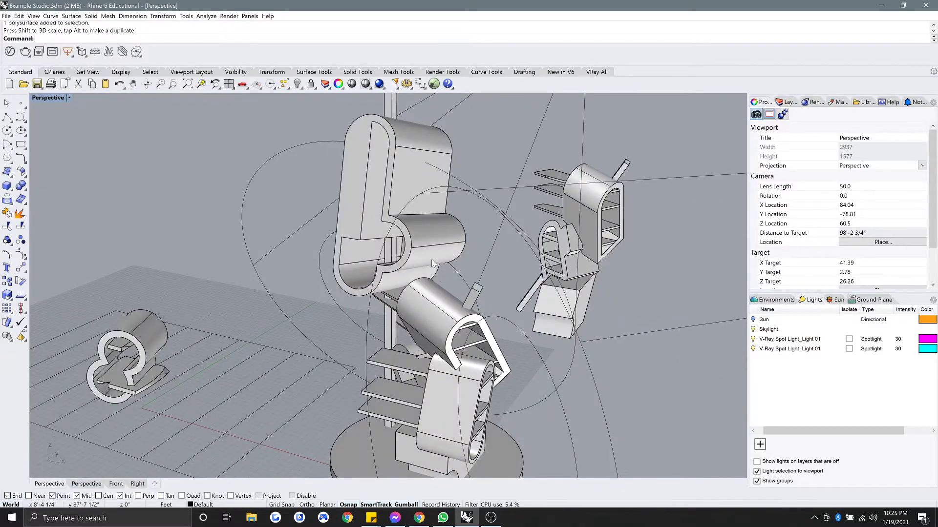
Drag another keyhole polysurface down along the Z arrow.
right_click_drag(432, 263, 341, 238)
scroll(400, 233, "up", 4)
left_click(359, 288)
scroll(359, 289, "down", 4)
left_click_drag(405, 200, 406, 228)
left_click(315, 197)
right_click_drag(315, 198, 383, 215)
Hide both V-Ray spotlights.
left_click(548, 234)
left_click(503, 221, "shift")
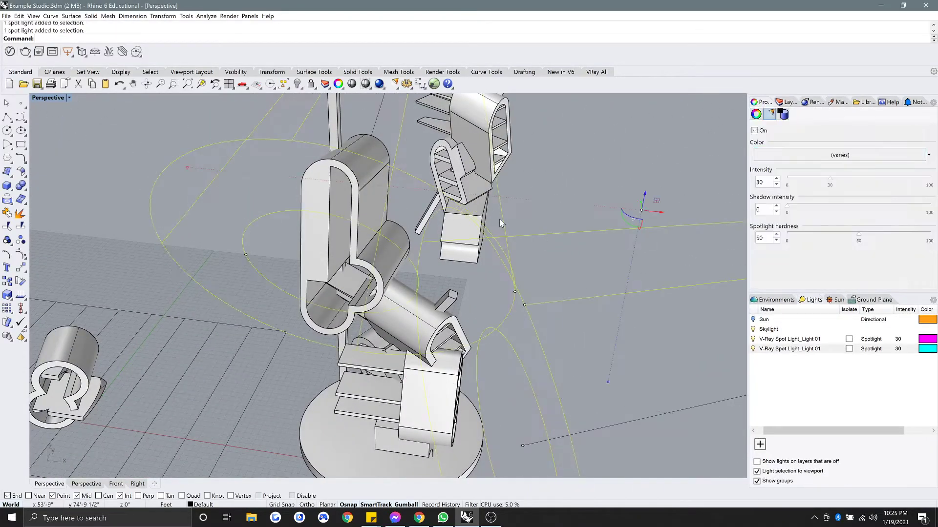
type("Hide")
key("Return")
Boolean-subtract the U-shaped piece from the cylinder.
right_click_drag(400, 270, 414, 235)
scroll(394, 333, "up", 4)
scroll(468, 310, "up", 4)
right_click_drag(468, 309, 478, 311)
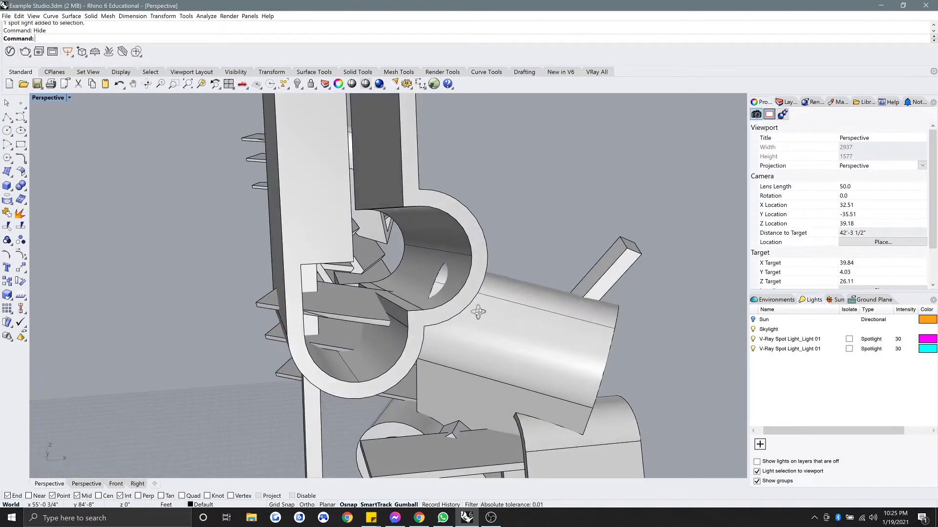
left_click(512, 279)
left_click(500, 230)
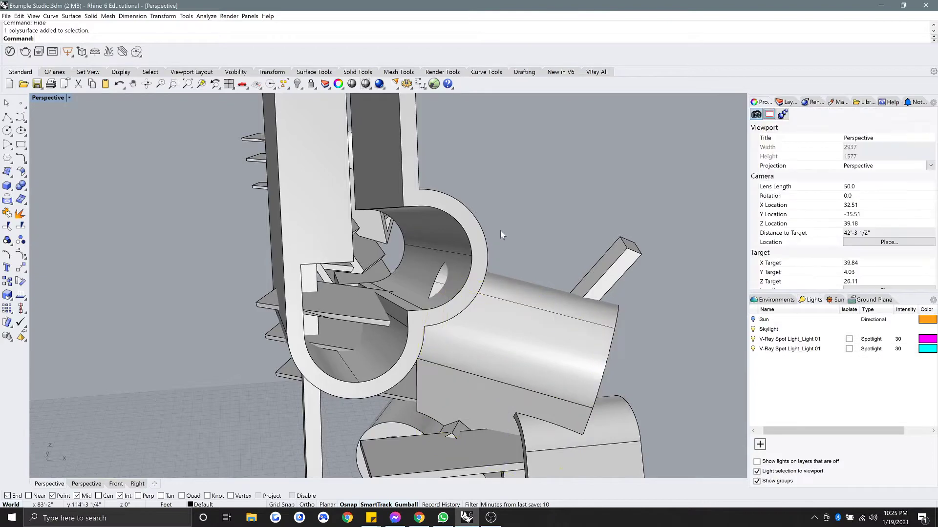
key("Return")
left_click(497, 301)
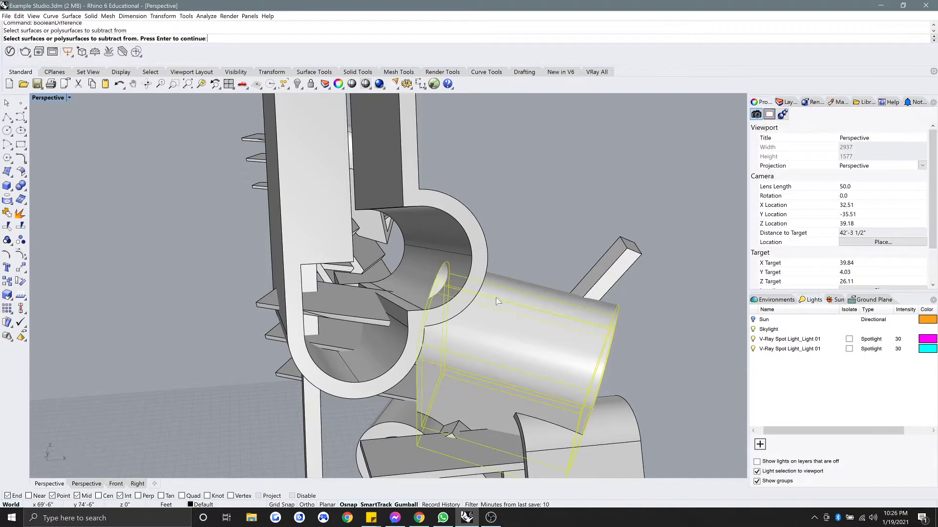
left_click(454, 243)
key("Return")
Select the leftover lens-shaped solid, then the front box and the thin vertical extrusion.
left_click(441, 278)
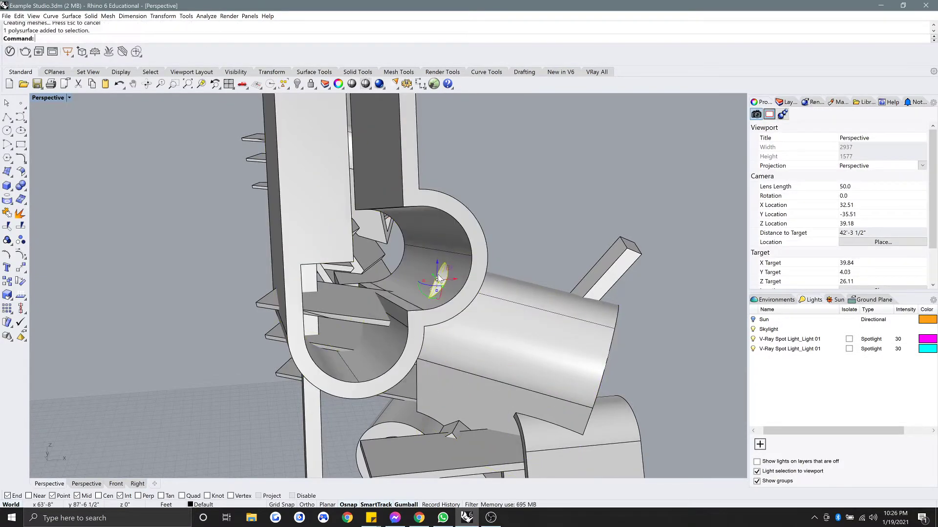
right_click_drag(463, 289, 334, 307)
left_click(369, 347)
key("Escape")
left_click(404, 342)
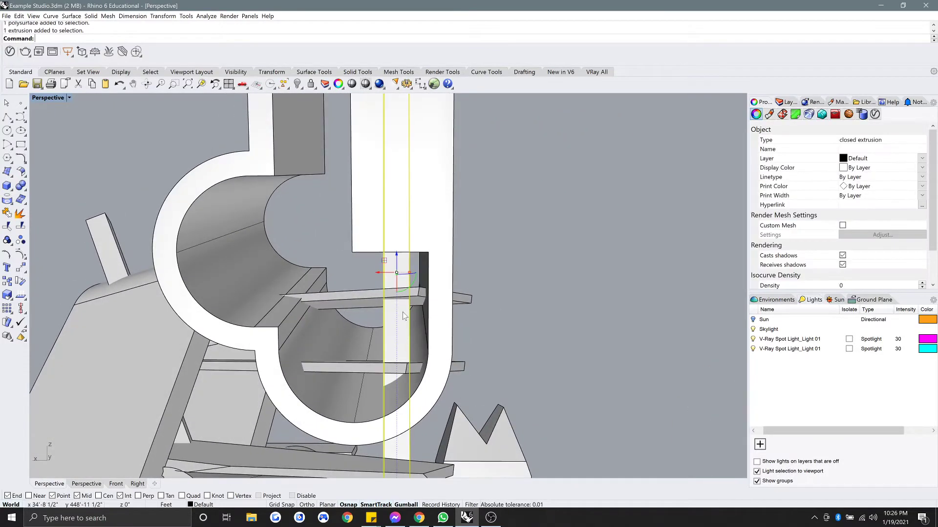
Try a boolean difference on the large curved polysurface, then undo it.
scroll(404, 316, "down", 7)
right_click_drag(404, 316, 409, 335)
key("Escape")
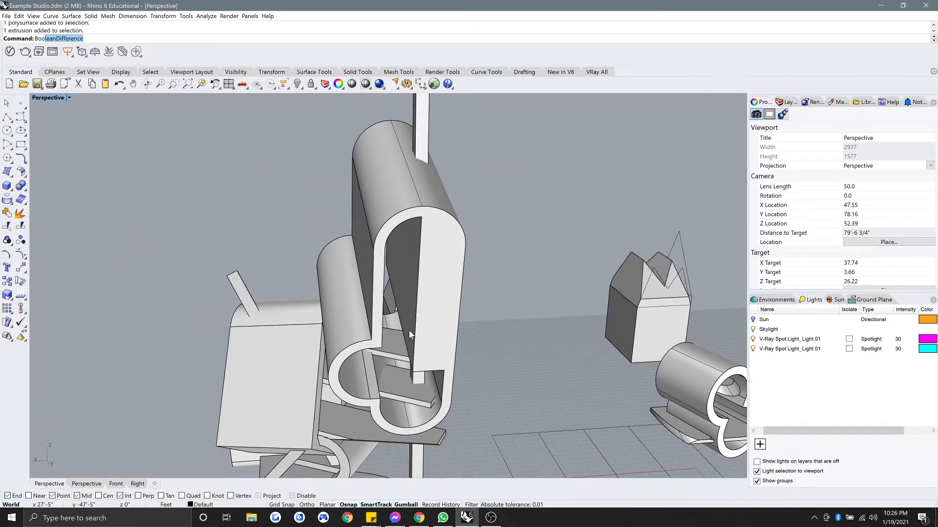
left_click(428, 257)
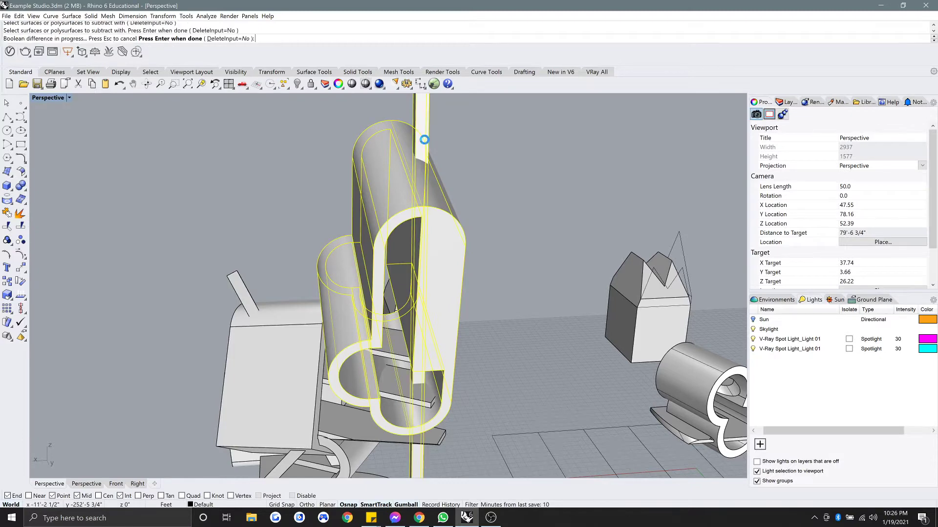
right_click_drag(470, 151, 398, 182)
scroll(394, 182, "up", 6)
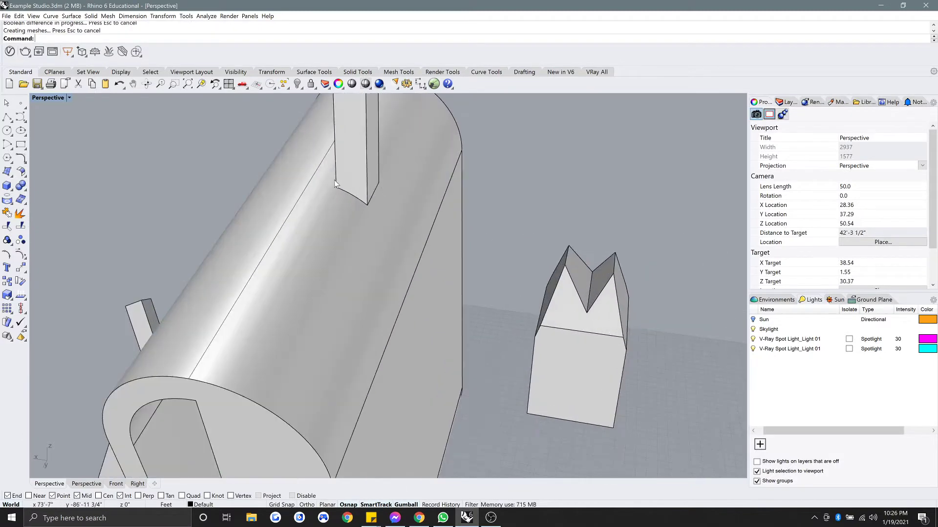
key("ctrl+z")
key("Escape")
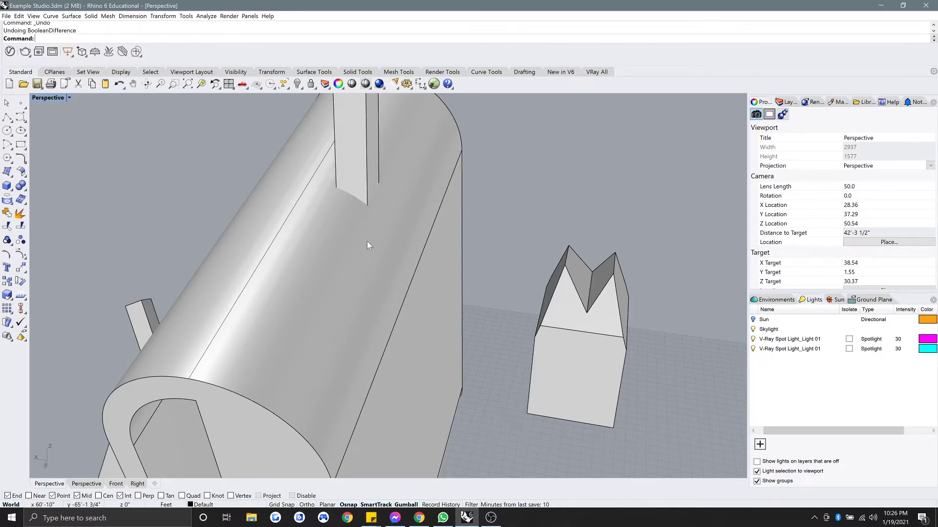
Rerun BooleanDifference, cutting the vertical bar out of the curved tube.
type("anDifference")
key("Return")
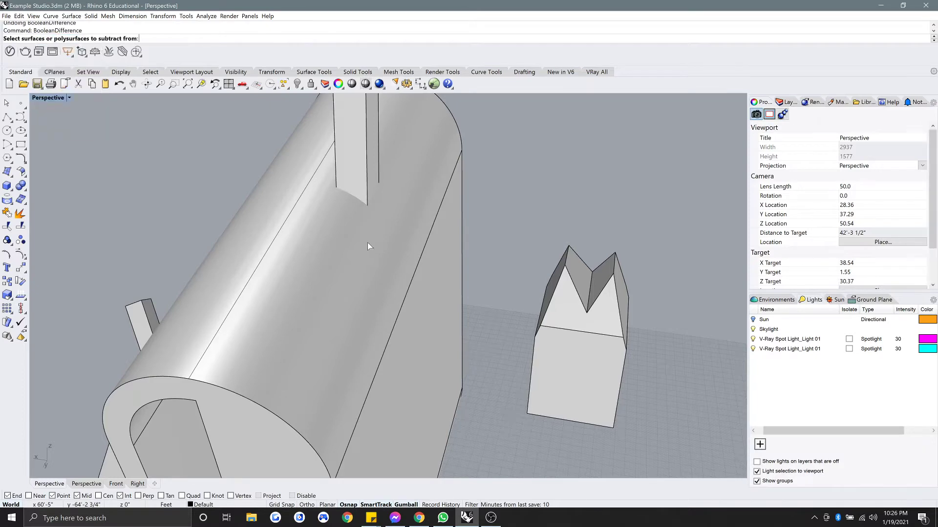
left_click(367, 242)
key("Return")
left_click(363, 171)
key("Return")
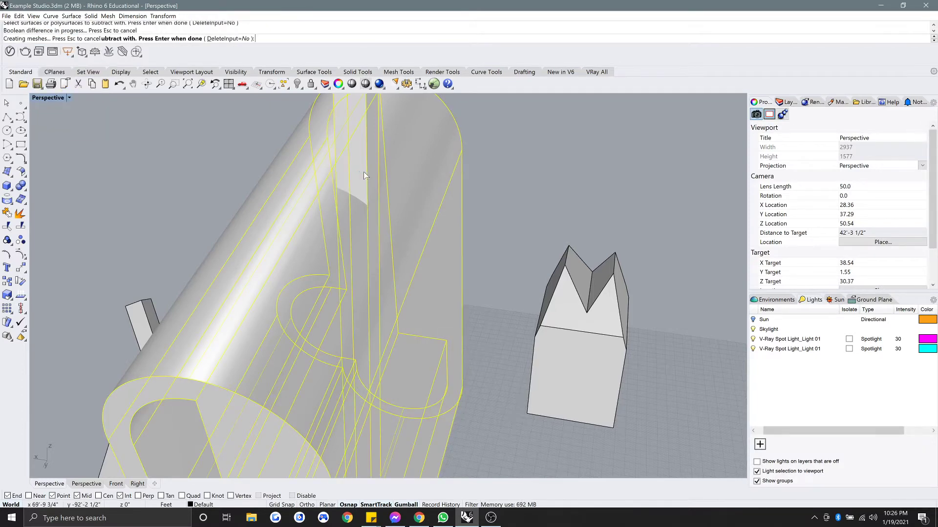
right_click_drag(363, 172, 340, 259)
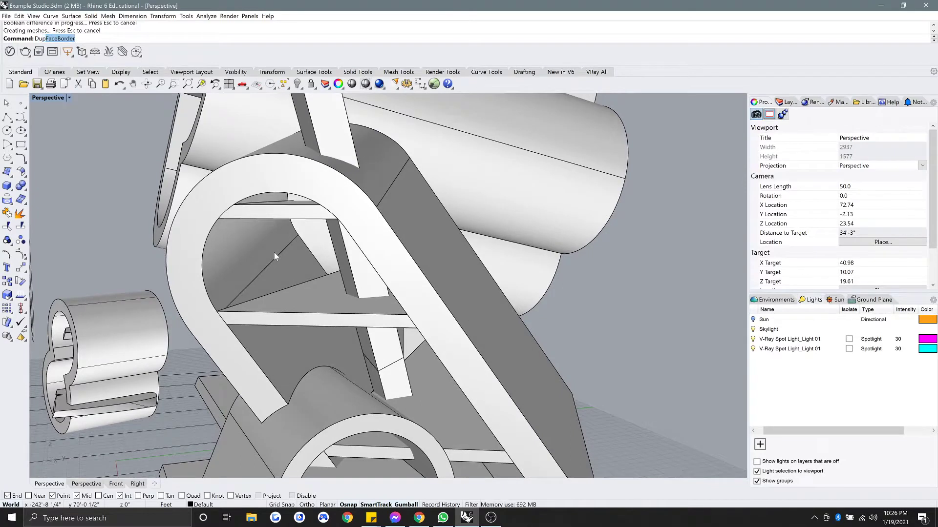
Duplicate four edges, including the horizontal and long diagonal ones, as curves.
type("Edge")
key("Return")
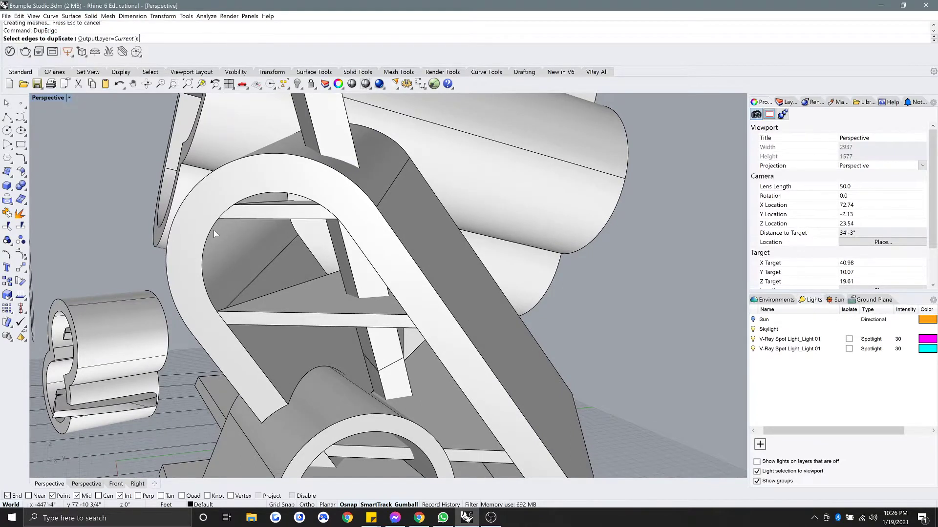
left_click(251, 219)
left_click(357, 247)
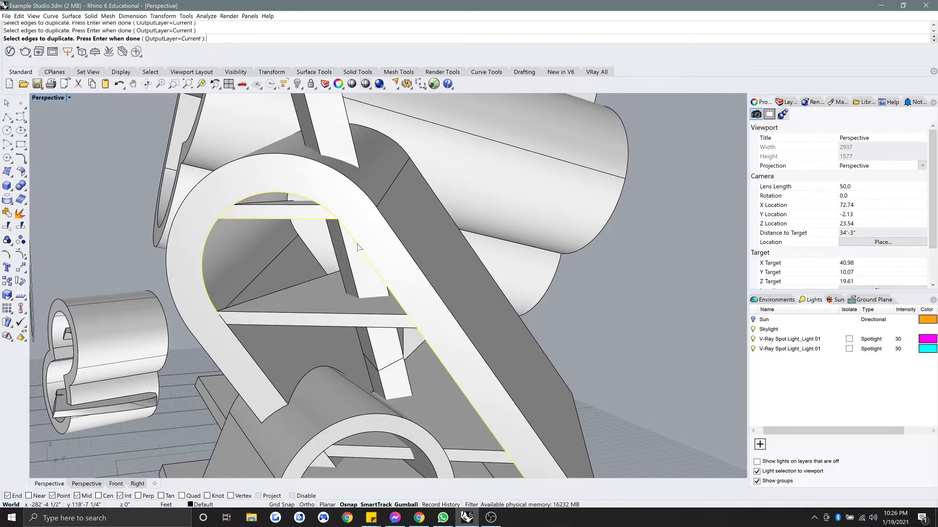
key("Return")
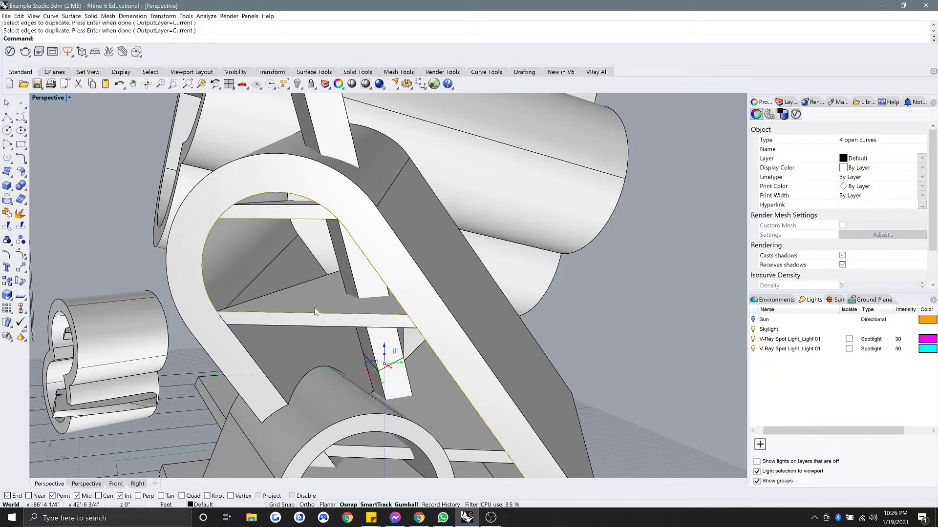
Isolate the new edge curves so only they are visible.
type("Isolate")
key("Return")
left_click(354, 226)
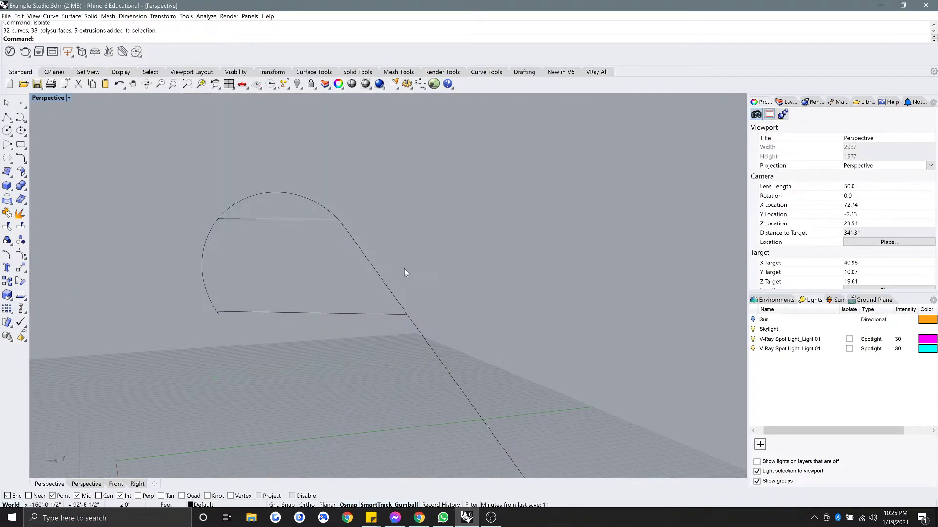
scroll(407, 201, "down", 6)
mouse_move(408, 202)
right_mouse_down()
mouse_move(432, 210)
mouse_move(404, 207)
right_mouse_up()
scroll(369, 181, "up", 4)
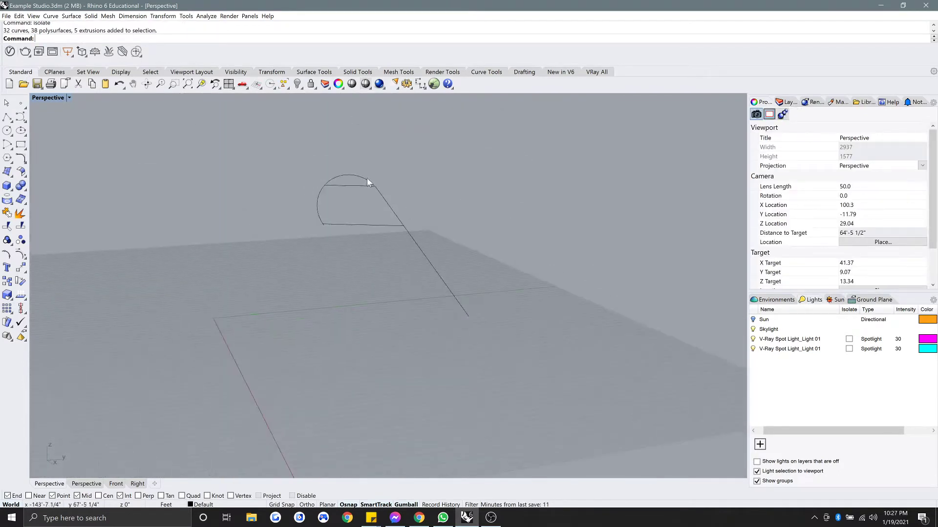
Trim away the arc above the upper straight curve.
left_click(291, 188)
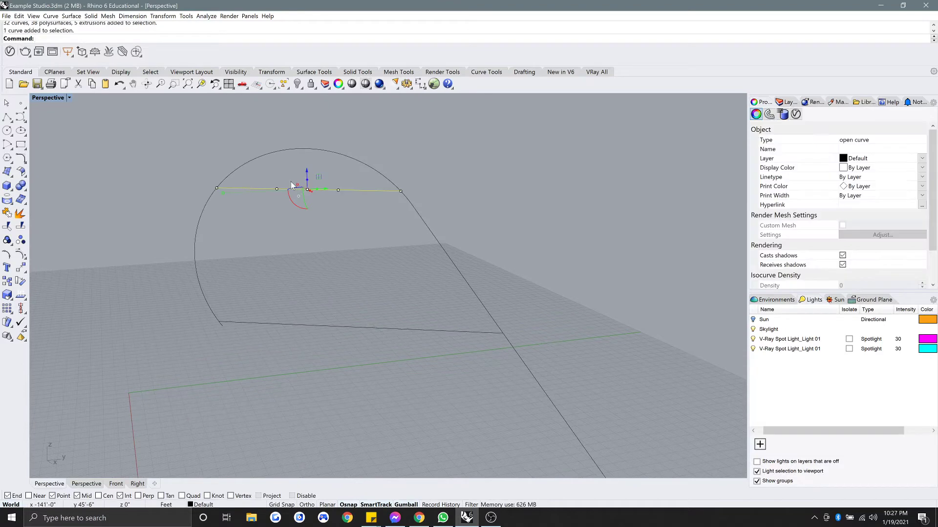
type("Trim")
key("Return")
left_click(266, 151)
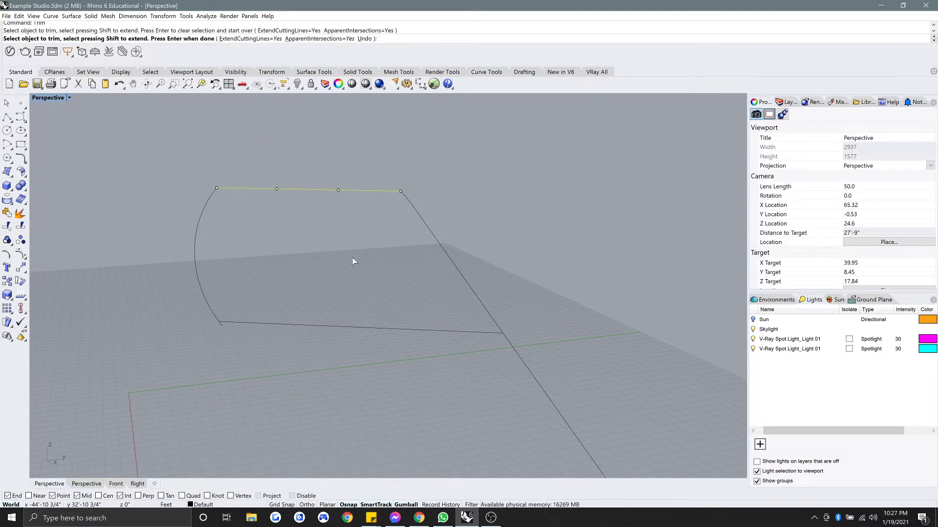
key("Return")
left_click(346, 379)
Trim the curve ends beyond the lower straight curve.
left_click(330, 321)
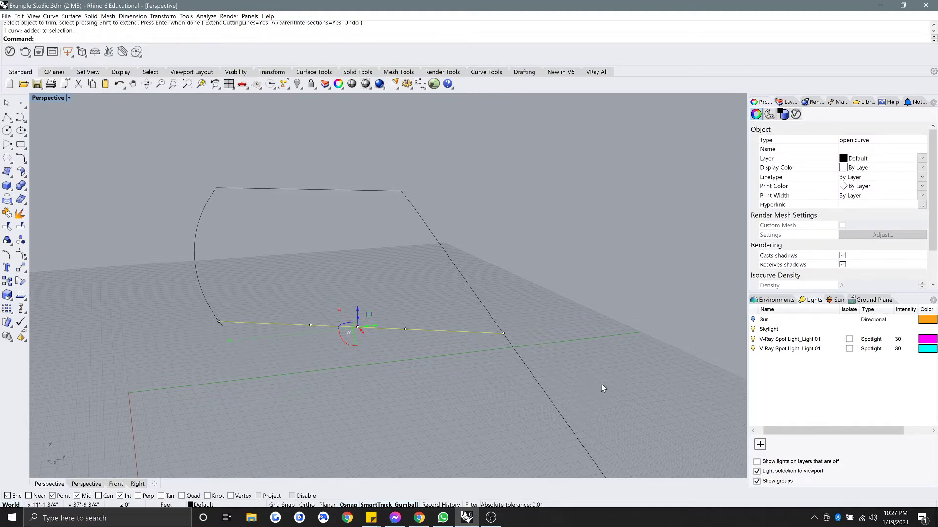
key("Return")
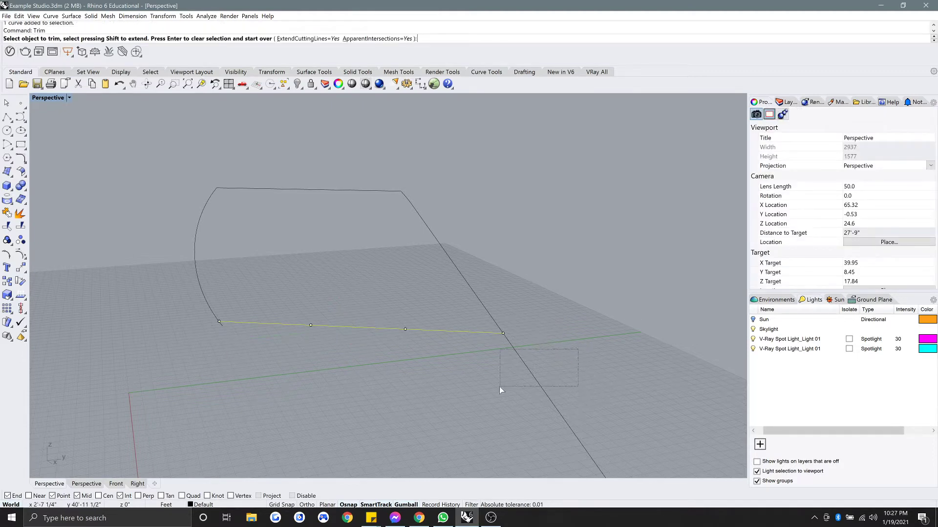
scroll(207, 313, "up", 5)
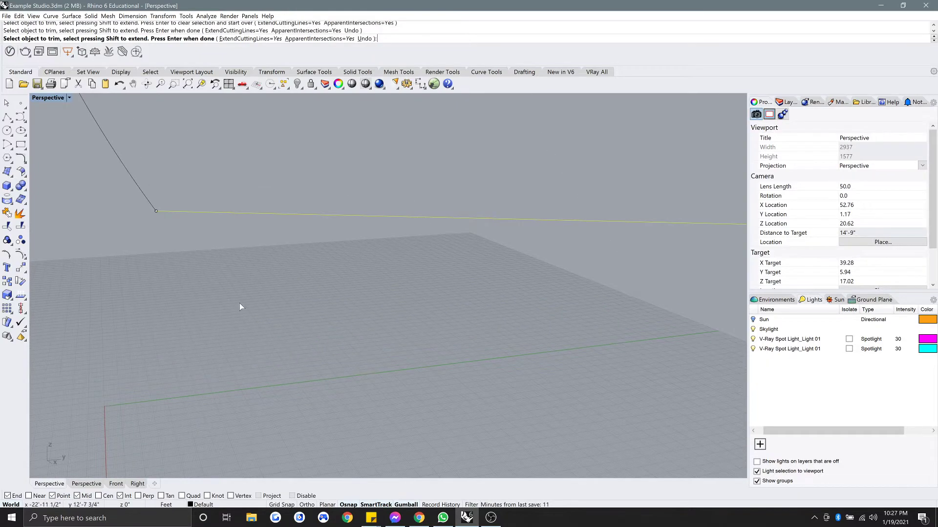
key("Return")
scroll(264, 317, "down", 8)
key("Escape")
Select all five profile curves and show all hidden sculpture objects again.
left_click_drag(161, 217, 160, 213)
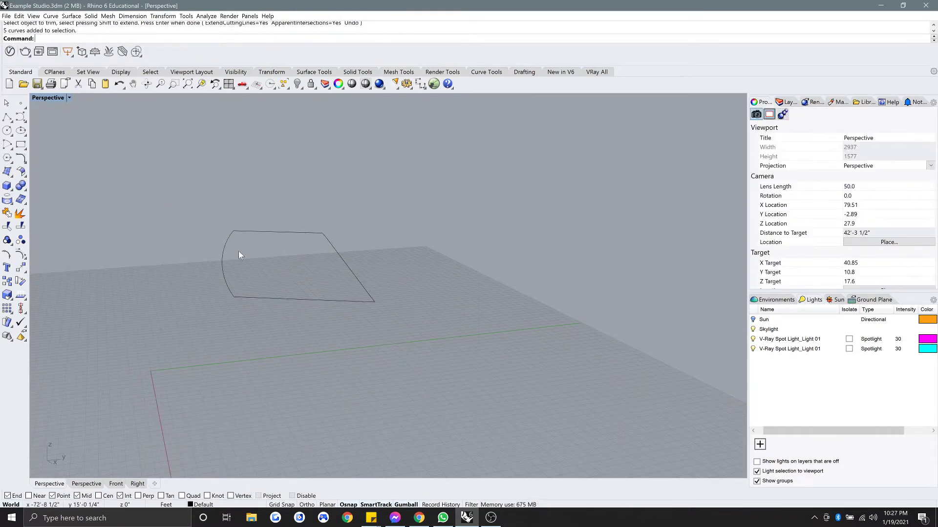
left_click_drag(409, 342, 154, 210)
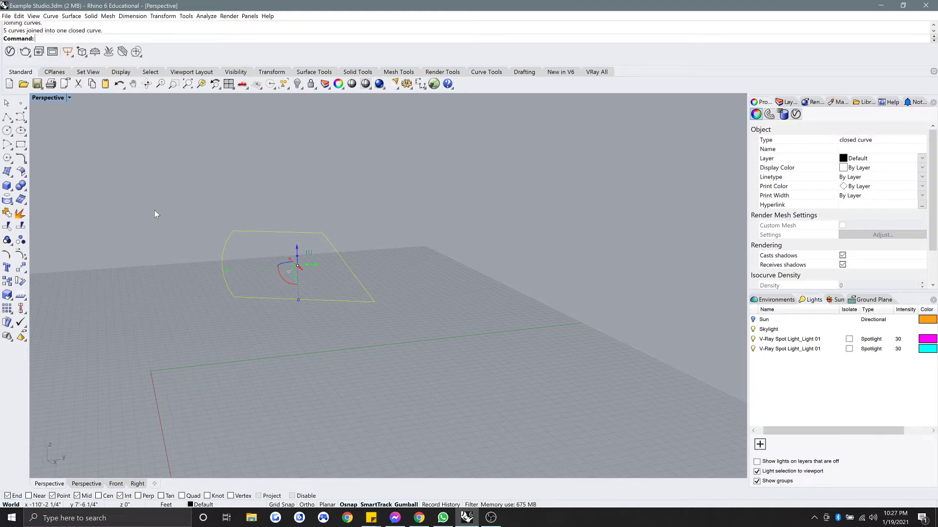
key("Return")
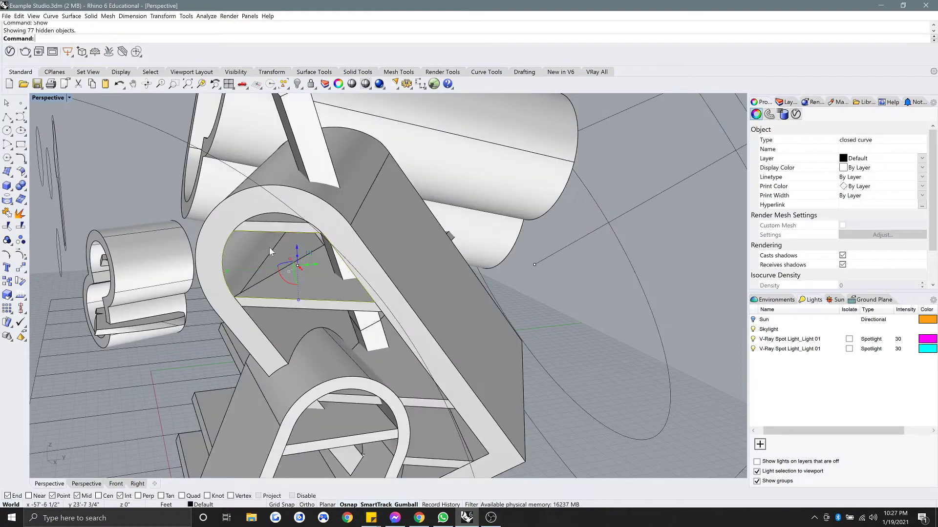
Start ExtrudeCrv on the closed profile with a point-defined direction, then cancel it.
type("ExtrudeCrv")
key("Return")
right_click_drag(349, 236, 359, 195)
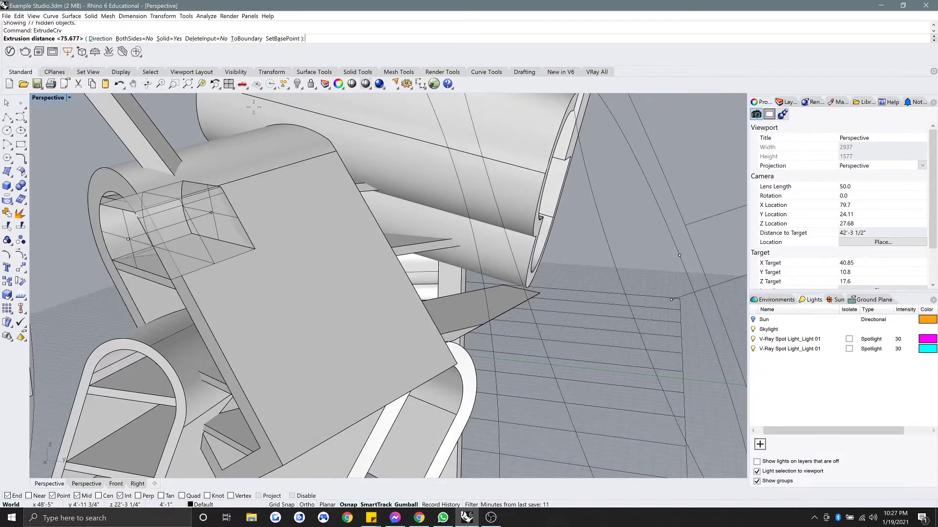
left_click(107, 38)
left_click(111, 259)
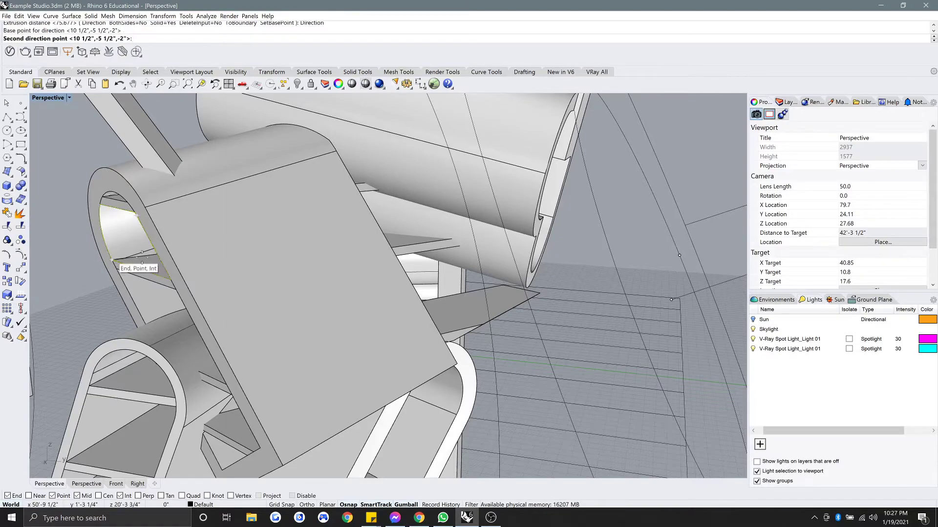
right_click_drag(317, 243, 276, 240)
scroll(368, 233, "up", 4)
right_click_drag(367, 233, 404, 235)
scroll(403, 235, "down", 7)
key("Escape")
Extrude the profile along a two-point direction into a solid bar through the tube.
right_click(300, 278)
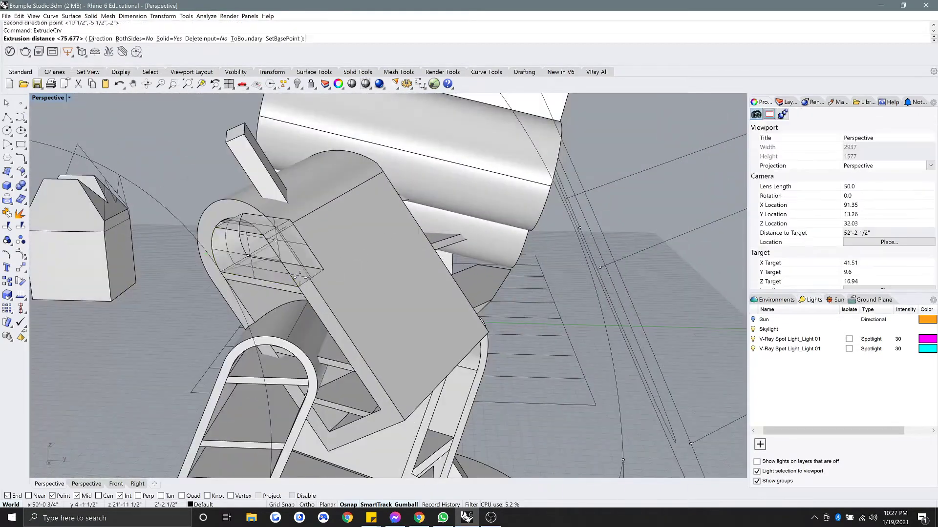
left_click(98, 38)
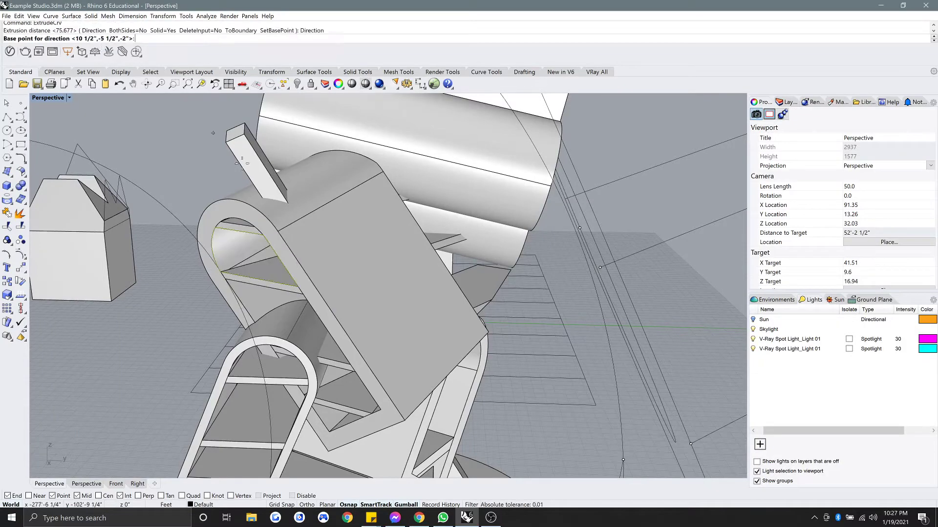
left_click(298, 287)
right_click_drag(523, 247, 337, 238)
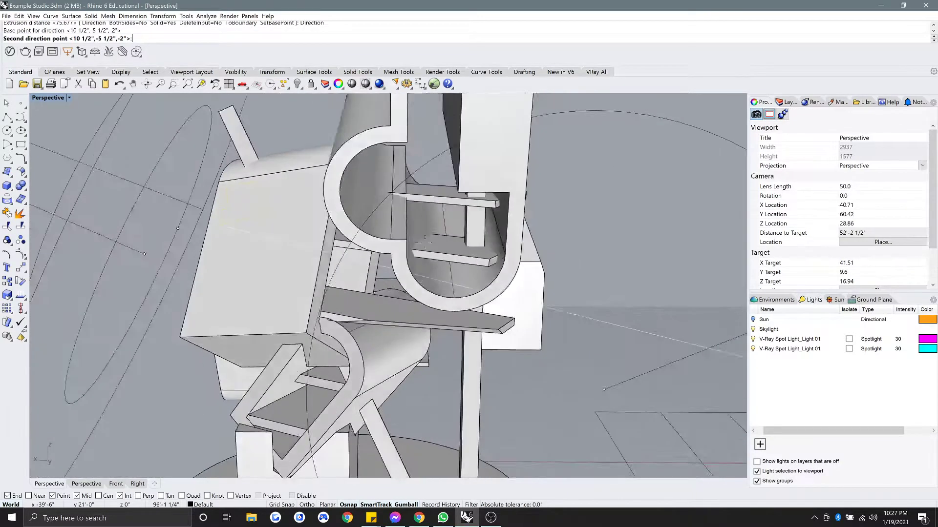
scroll(497, 261, "up", 2)
left_click(494, 264)
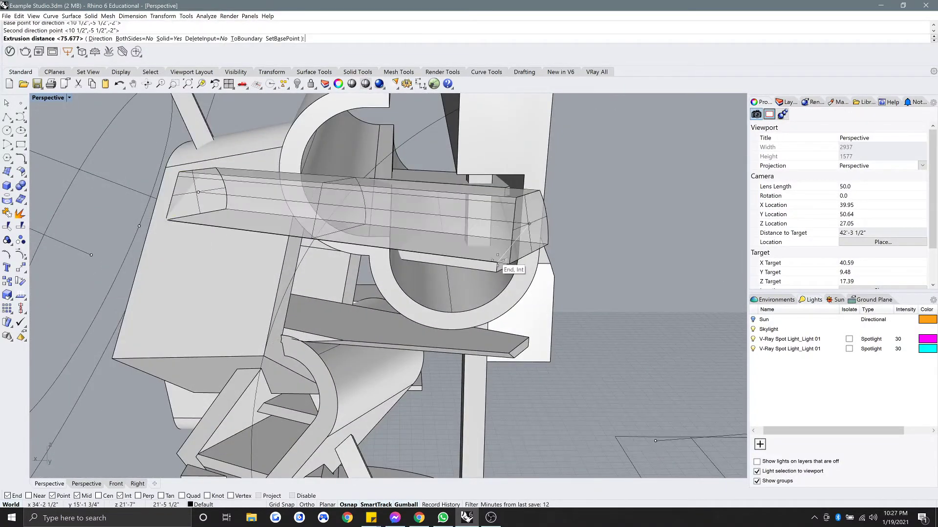
left_click(496, 264)
right_click_drag(421, 224, 504, 220)
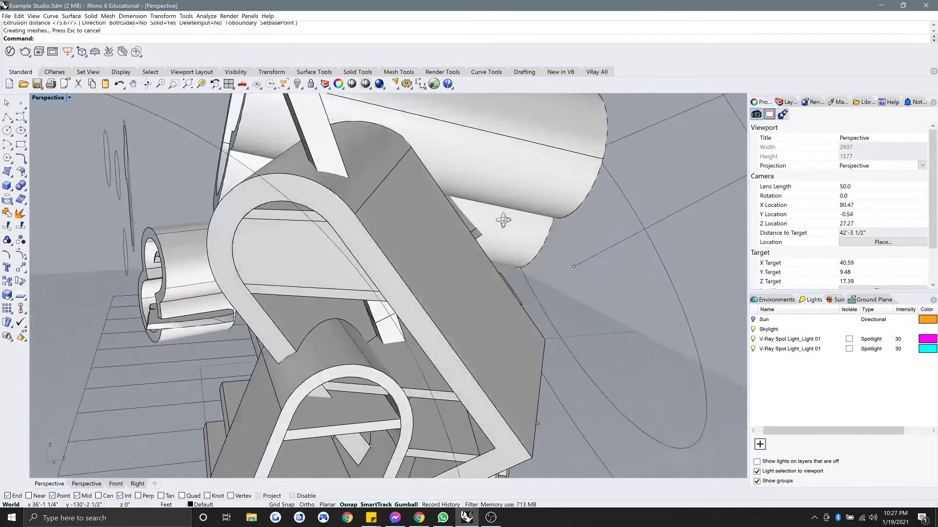
Boolean-subtract the bar from the curved tube and delete the leftover bar.
right_click_drag(420, 239, 136, 153)
mouse_move(158, 200)
right_mouse_down()
mouse_move(139, 193)
mouse_move(160, 195)
right_mouse_up()
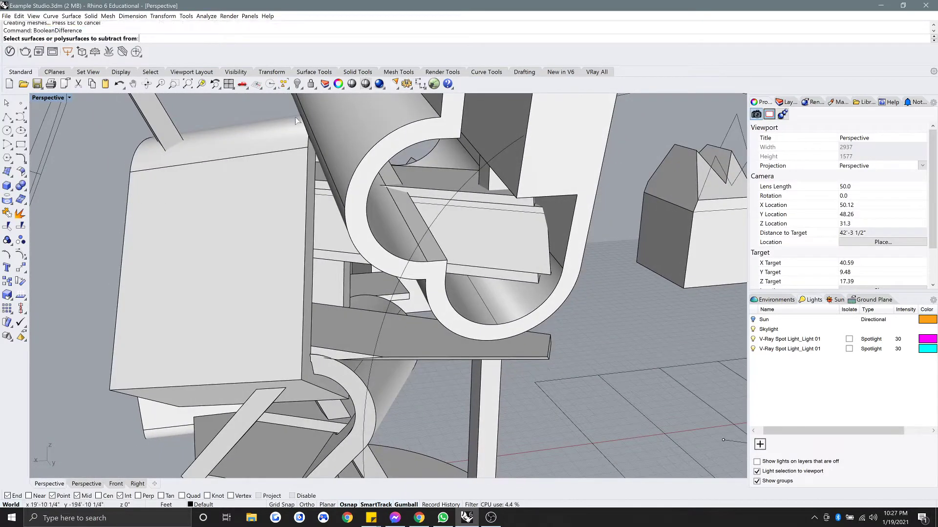
left_click(392, 136)
left_click(487, 231)
key("Return")
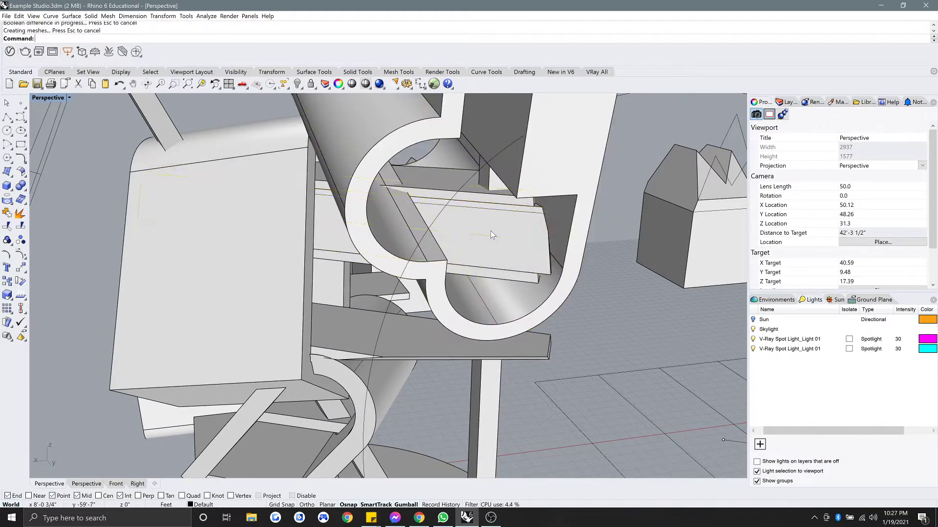
left_click(491, 230)
key("Delete")
Orbit and zoom around the sculpture, briefly selecting a slab, to review the cut.
right_click_drag(490, 231, 517, 325)
scroll(382, 197, "up", 6)
left_click(568, 327)
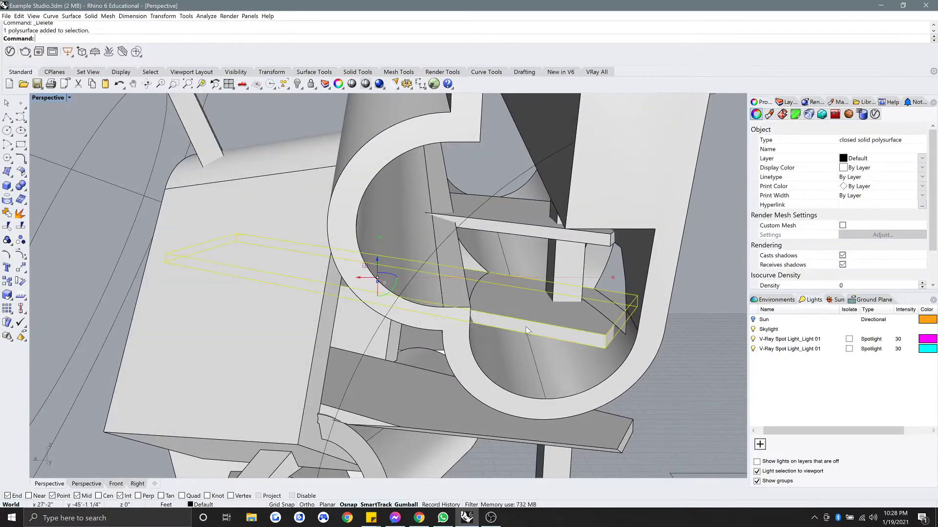
scroll(526, 326, "down", 4)
key("Escape")
right_click_drag(317, 320, 232, 284)
scroll(383, 277, "up", 4)
scroll(386, 276, "down", 6)
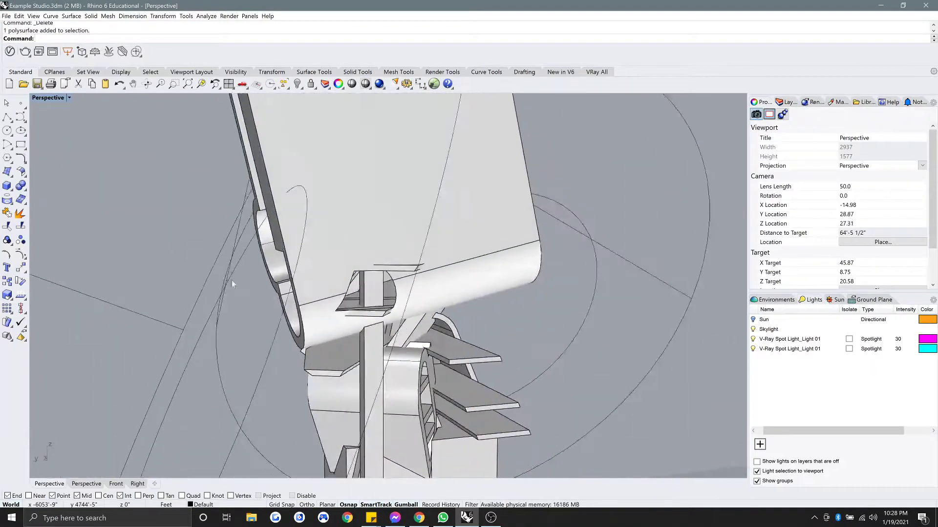
scroll(341, 299, "down", 8)
right_click_drag(348, 303, 562, 278)
scroll(336, 301, "up", 6)
scroll(362, 283, "up", 3)
scroll(385, 292, "up", 3)
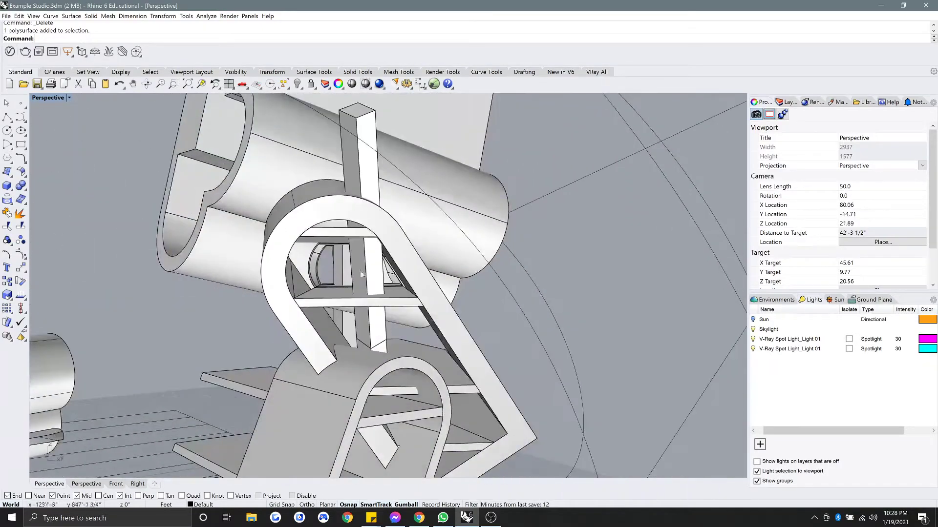
Orbit to the opposite side and zoom in on the thin plate inside the tube.
right_click_drag(478, 285, 171, 296)
right_click_drag(561, 306, 277, 255, "shift")
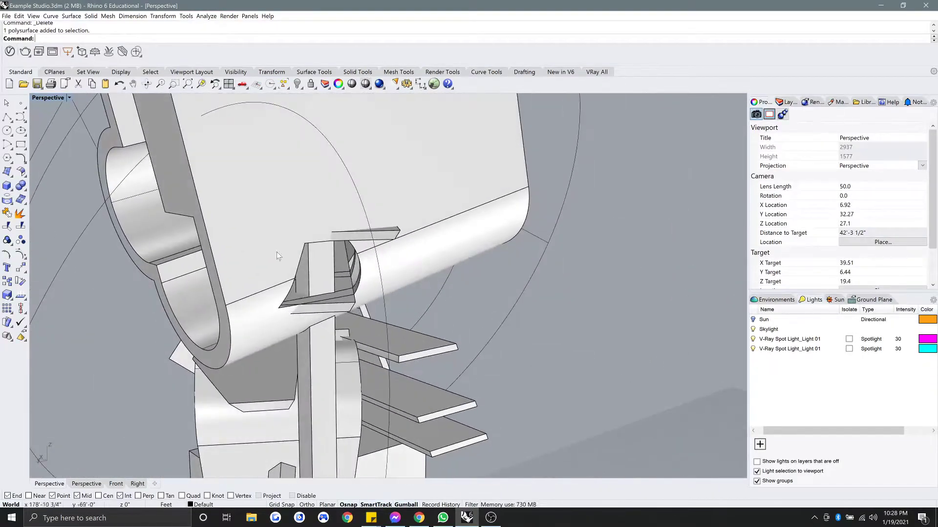
right_click_drag(341, 252, 346, 273)
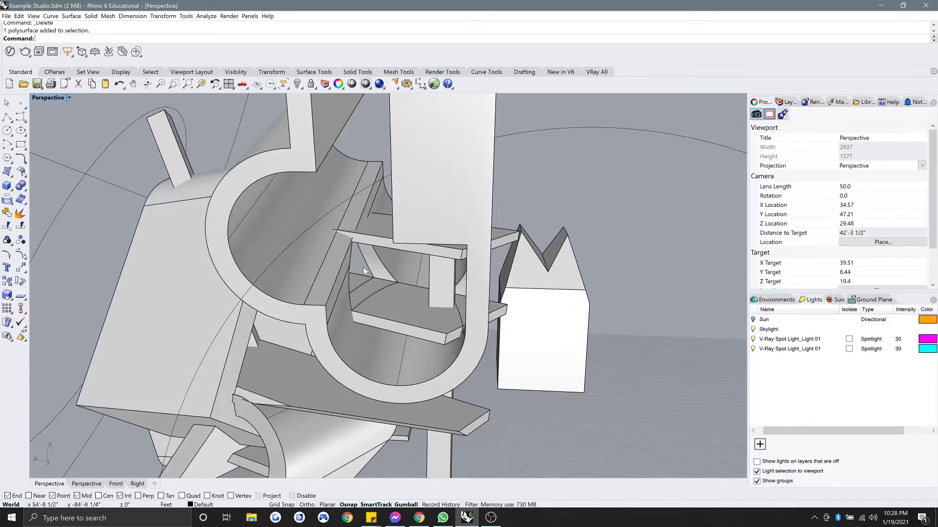
right_click_drag(537, 248, 377, 250)
scroll(333, 258, "up", 4)
left_click(332, 261)
key("Escape")
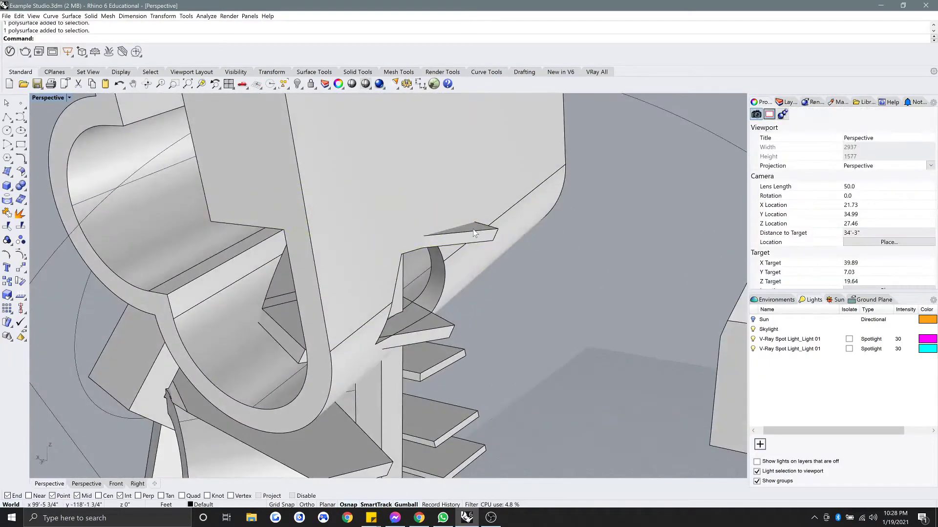
Boolean-cut the thin plate against the large curved body and delete the plate.
key("Return")
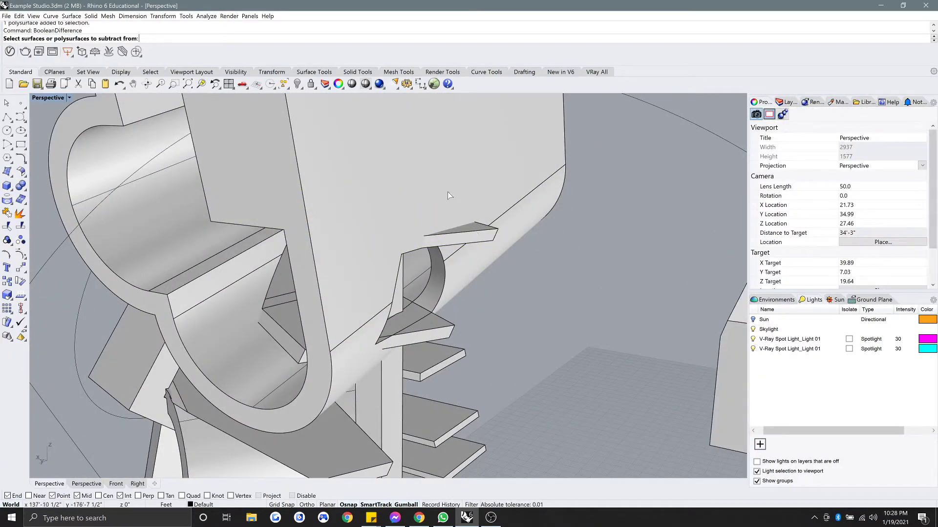
key("Return")
left_click(453, 196)
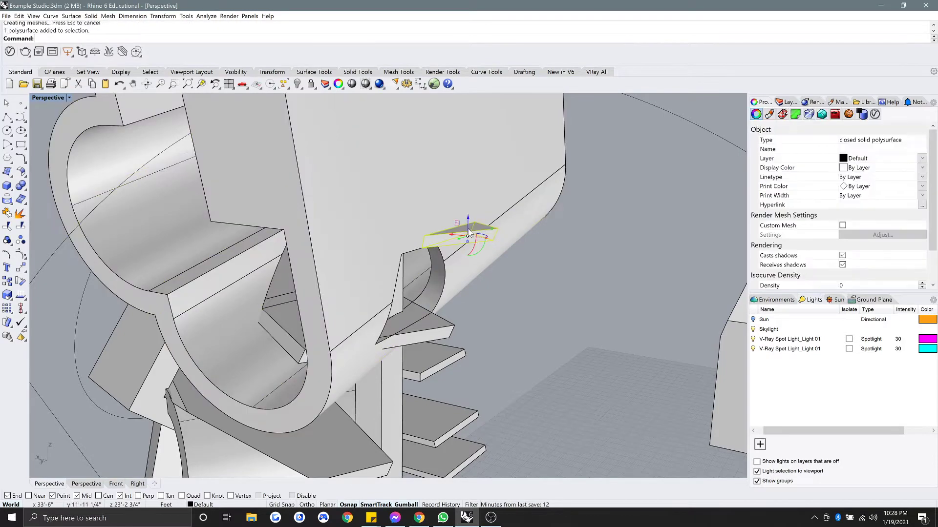
key("Delete")
right_click_drag(407, 268, 366, 315)
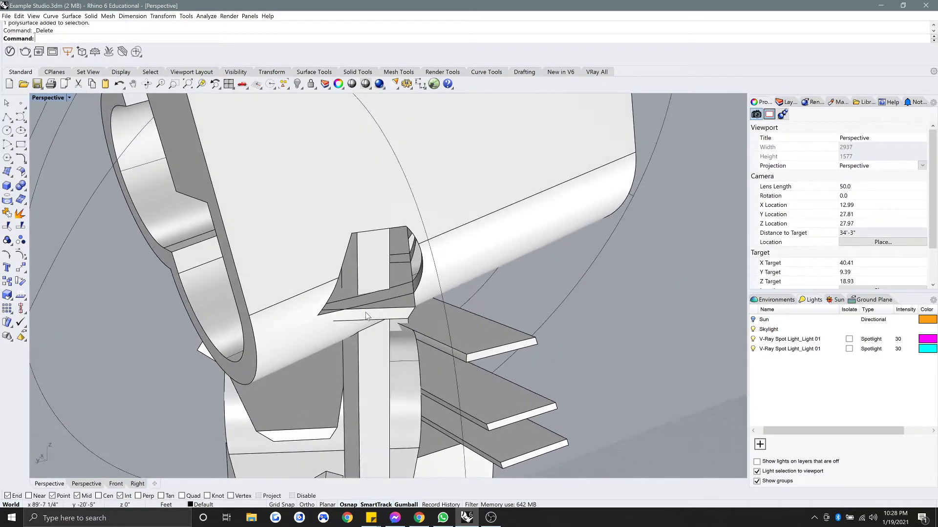
Cut the lower piece with the large curved body and delete the leftover fragment.
key("Return")
left_click(403, 314)
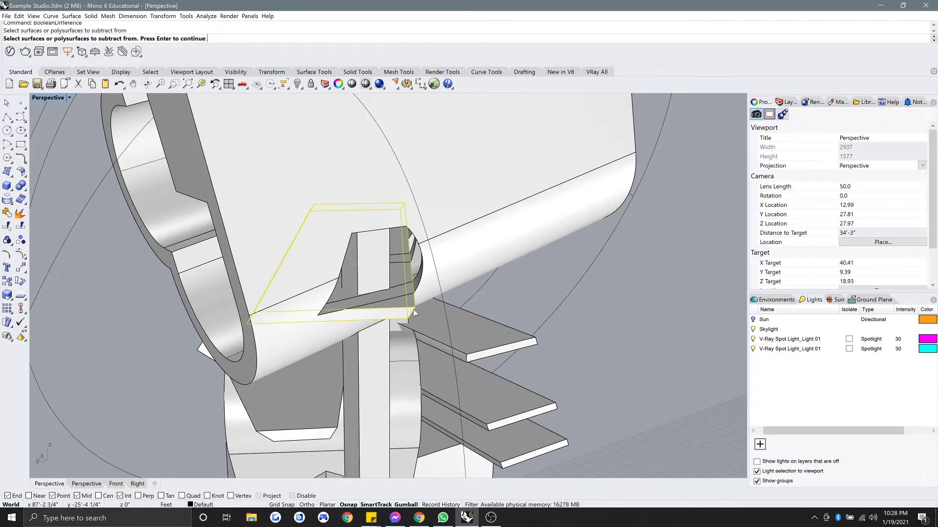
key("Return")
left_click(460, 254)
key("Return")
left_click(403, 304)
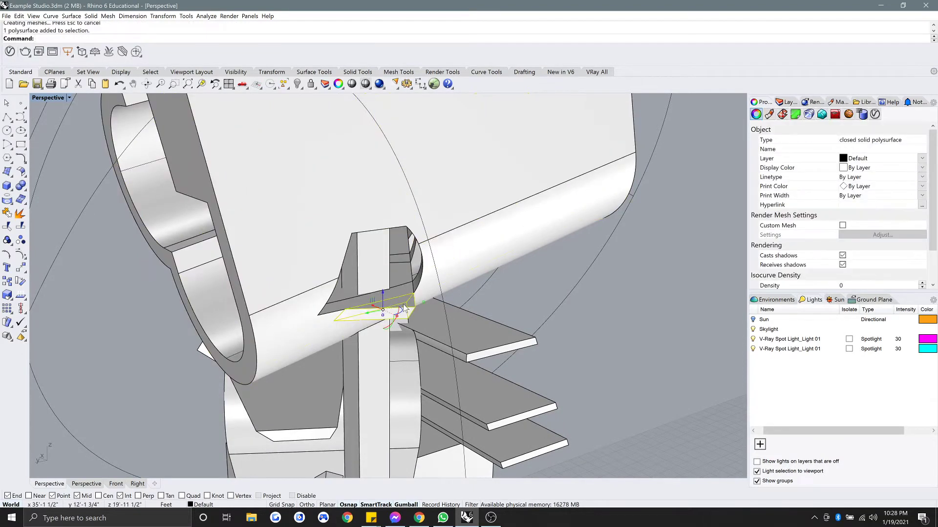
key("Delete")
right_click_drag(397, 303, 423, 260)
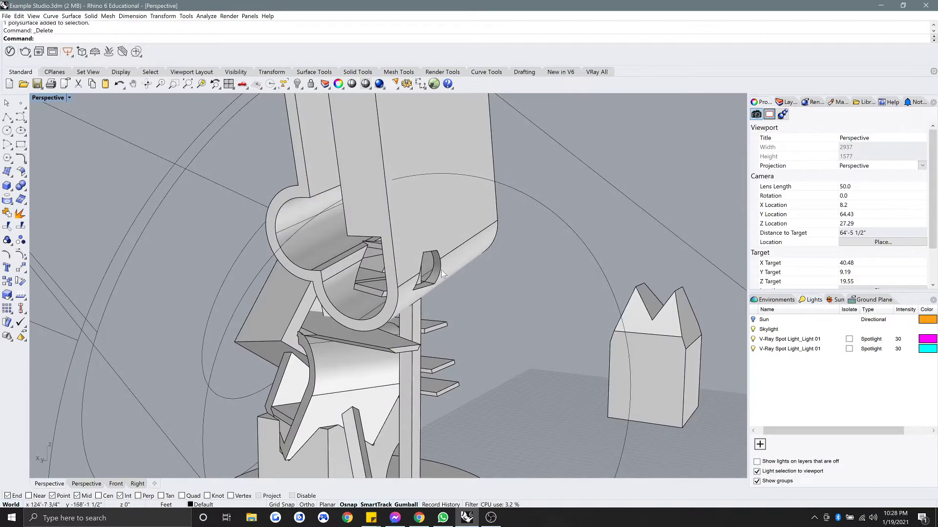
scroll(403, 266, "up", 8)
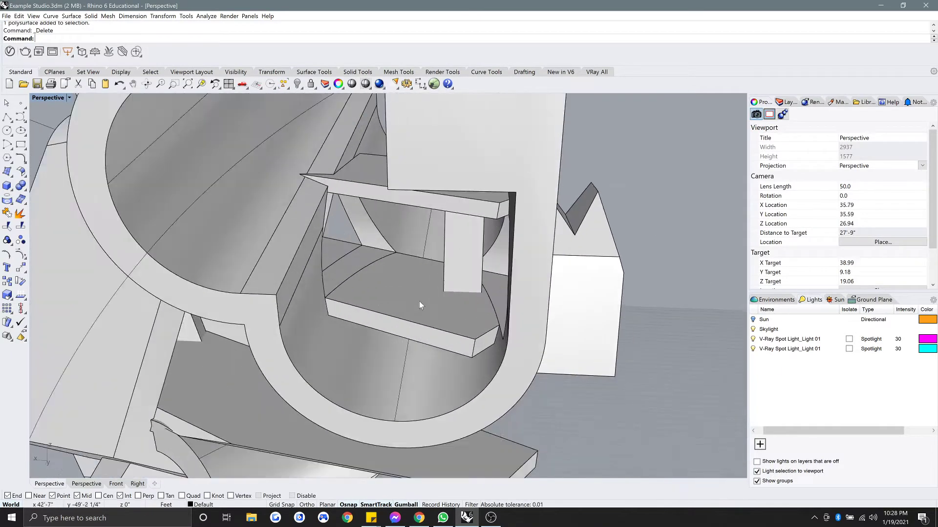
Select and deselect the tube and each slab in turn to check the separate pieces.
left_click(404, 303)
left_click(348, 257)
key("Escape")
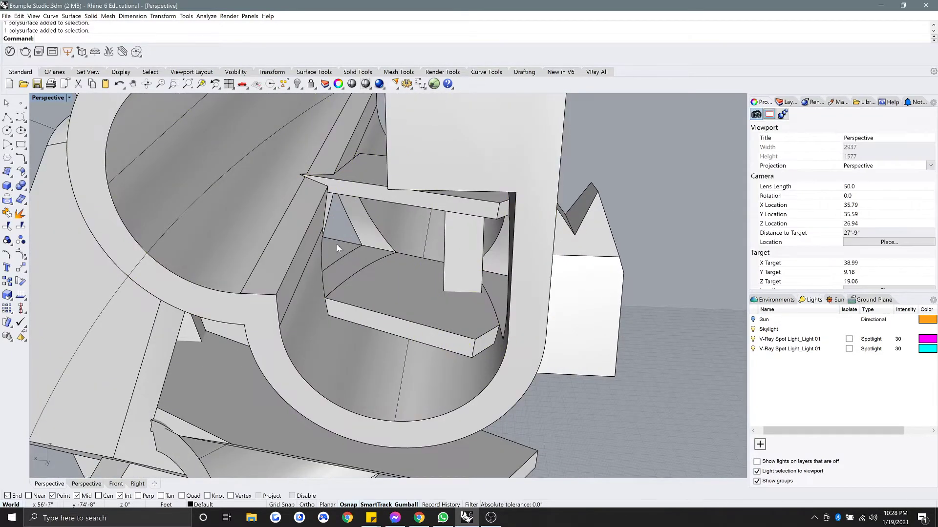
left_click(337, 245)
key("Escape")
left_click(382, 277)
key("Escape")
left_click(348, 183)
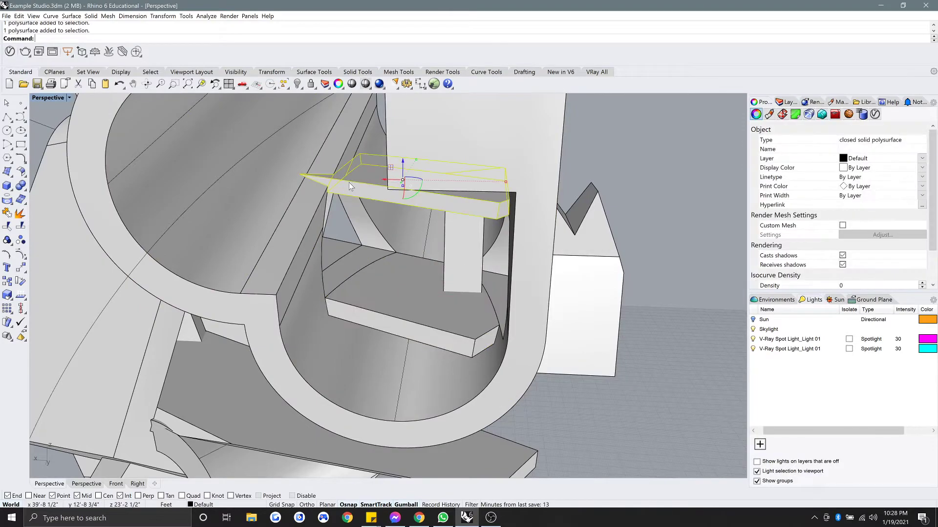
key("Escape")
Orbit and zoom around the sculpture to inspect it from its other side.
right_click_drag(348, 183, 498, 266)
scroll(360, 183, "down", 6)
scroll(337, 235, "down", 14)
scroll(386, 265, "up", 4)
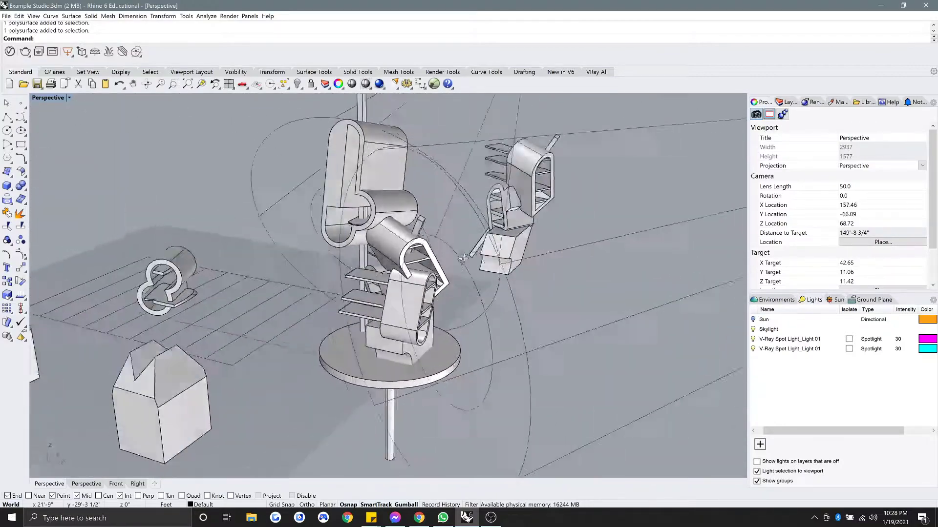
scroll(389, 268, "up", 4)
right_click_drag(396, 263, 419, 238)
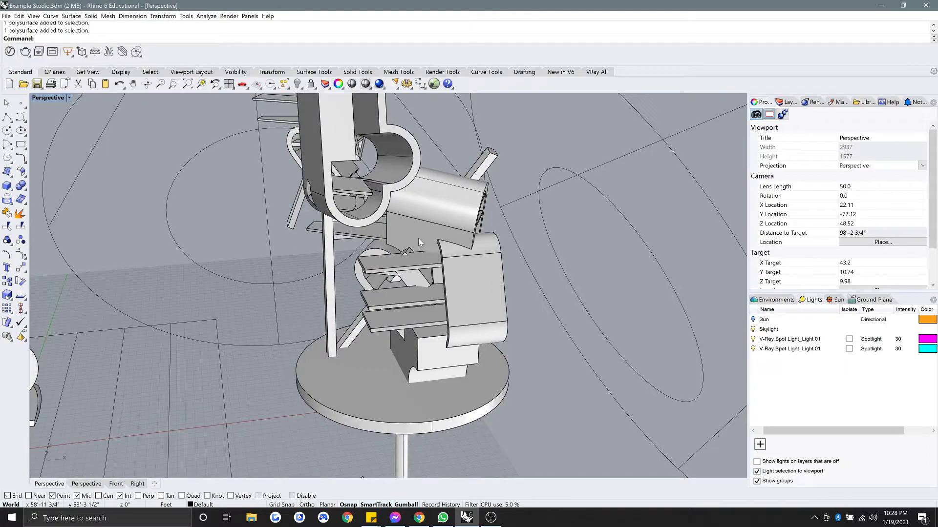
right_click_drag(418, 238, 415, 196)
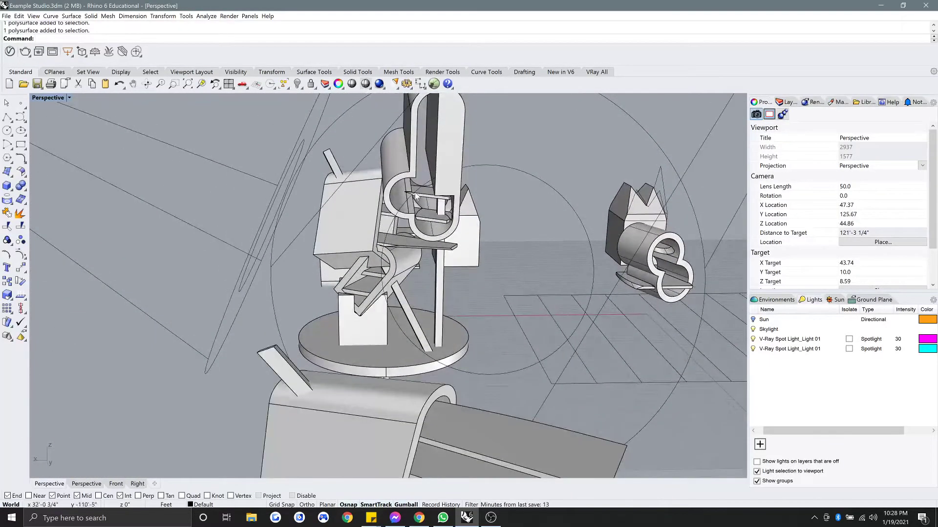
right_click_drag(343, 320, 397, 281)
scroll(339, 334, "up", 6)
scroll(384, 335, "down", 4)
scroll(386, 242, "down", 3)
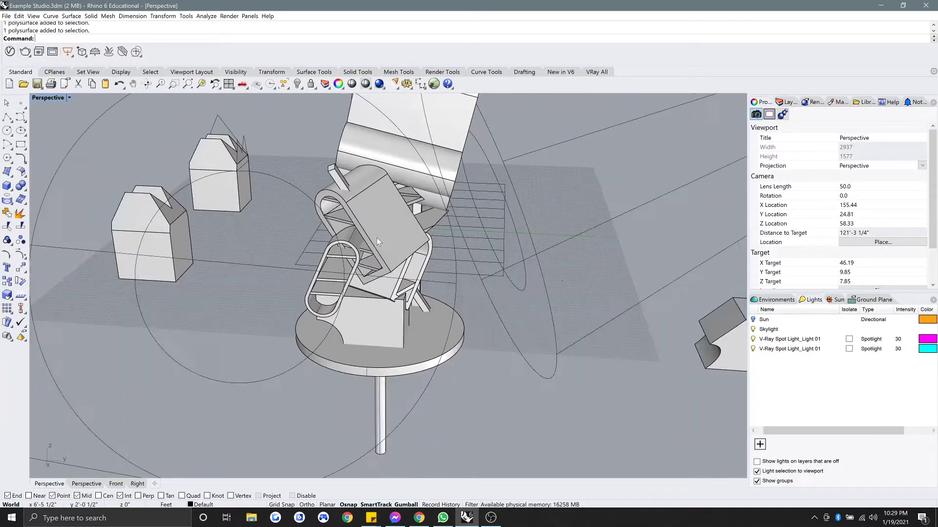
View the sculpture from above and rotated angles, then start a new polyline.
right_click_drag(377, 238, 447, 173)
scroll(327, 269, "up", 2)
scroll(446, 173, "up", 6)
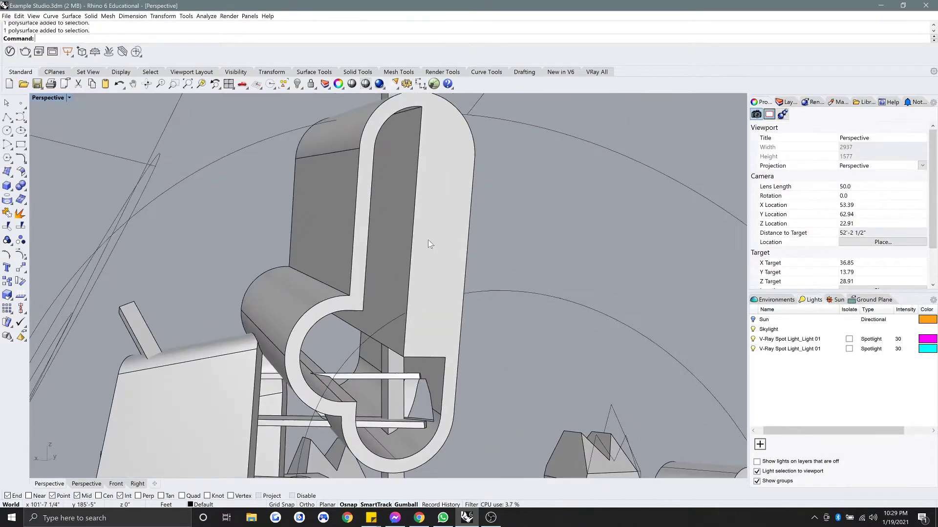
right_click_drag(406, 134, 413, 154)
scroll(423, 222, "down", 6)
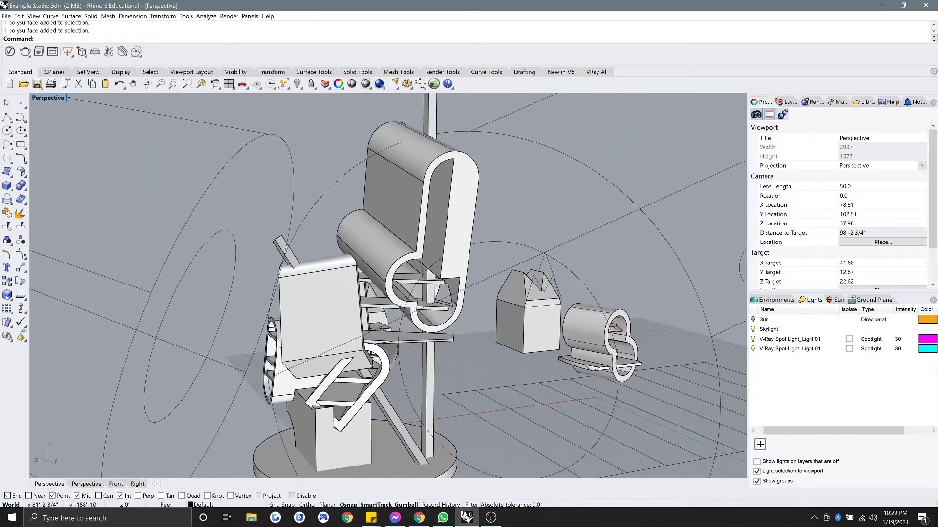
right_click_drag(348, 292, 321, 290)
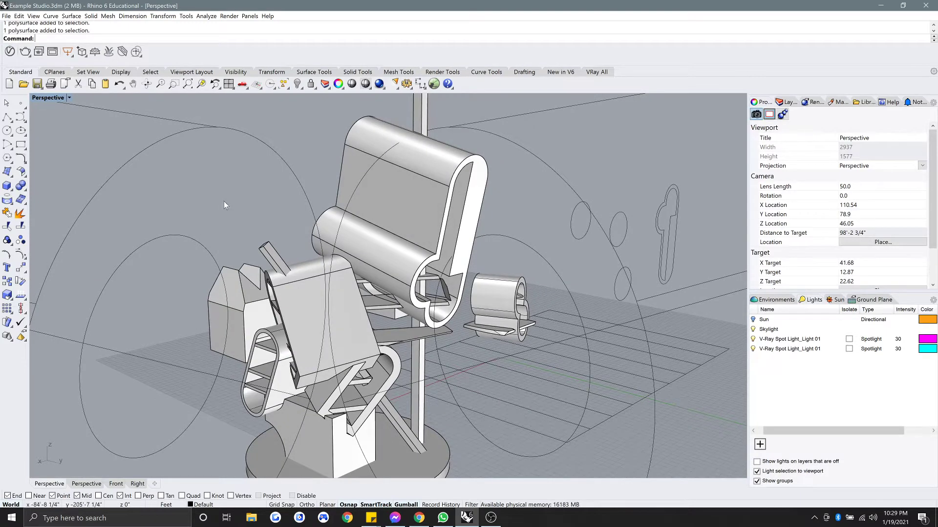
right_click_drag(329, 222, 92, 139)
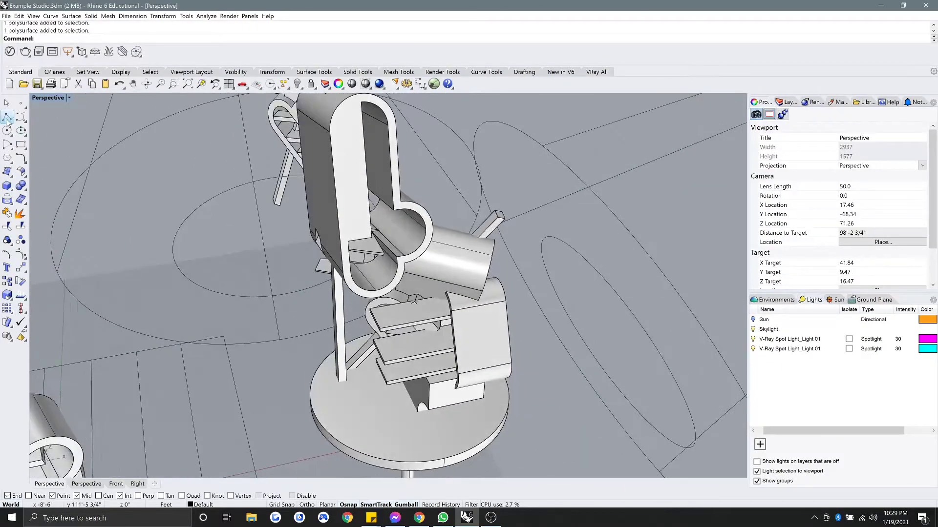
left_click(7, 121)
mouse_move(376, 363)
right_mouse_down()
mouse_move(420, 293)
mouse_move(404, 309)
mouse_move(346, 305)
mouse_move(388, 359)
right_mouse_up()
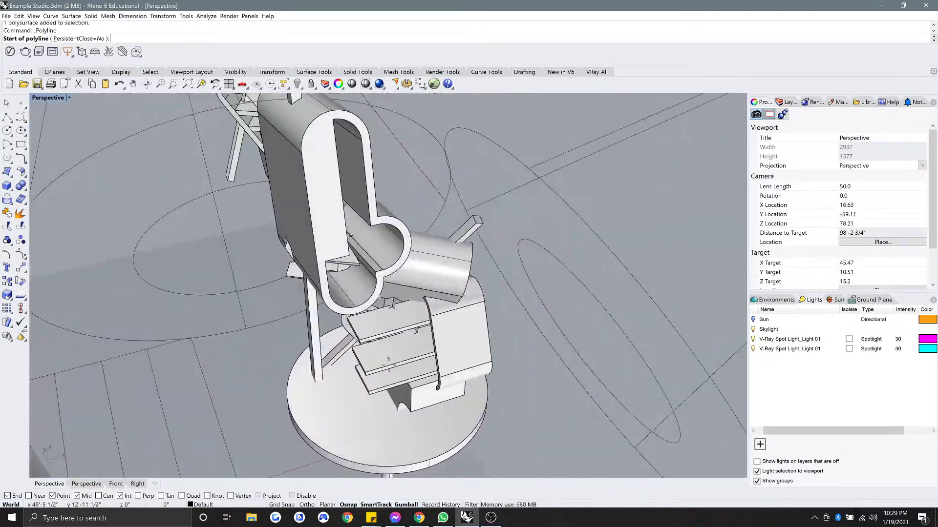
Draw a three-point polyline from near the base, through the tubes, to beyond the sculpture.
left_click(424, 448)
right_click_drag(421, 446, 347, 342)
right_click_drag(319, 236, 384, 140)
left_click(324, 198)
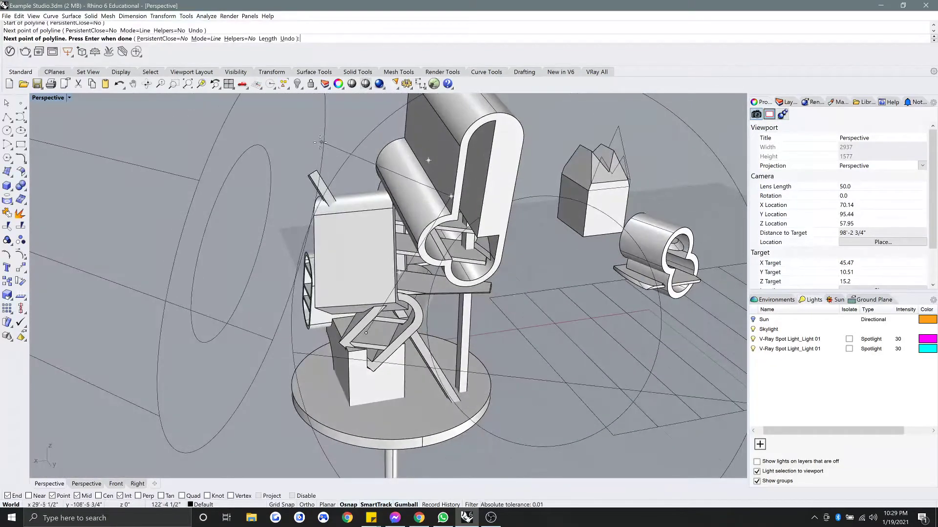
right_click_drag(320, 142, 439, 123)
left_click(436, 124)
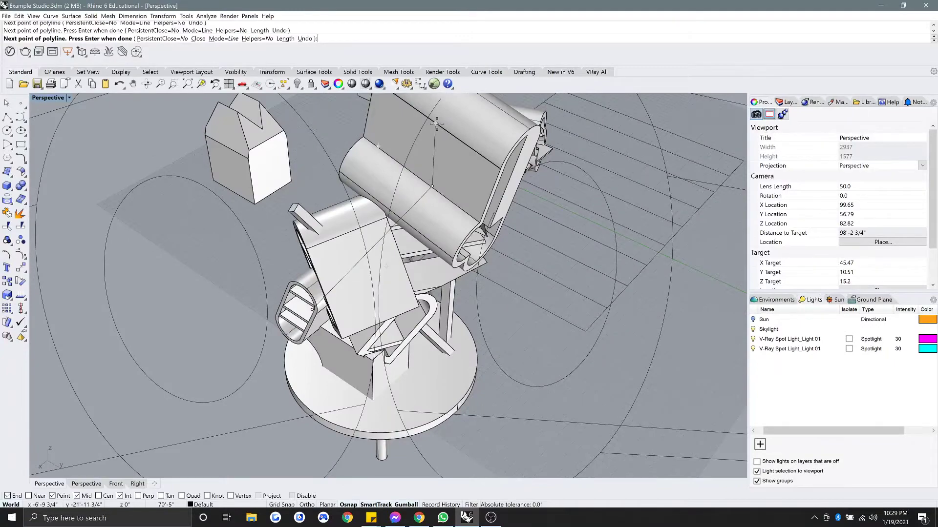
key("Escape")
left_click(433, 133)
key("Escape")
Move the polyline's upper end point to the right and upward with the gumball.
right_click_drag(306, 273, 329, 289)
left_click(331, 292)
right_click_drag(347, 256, 356, 185)
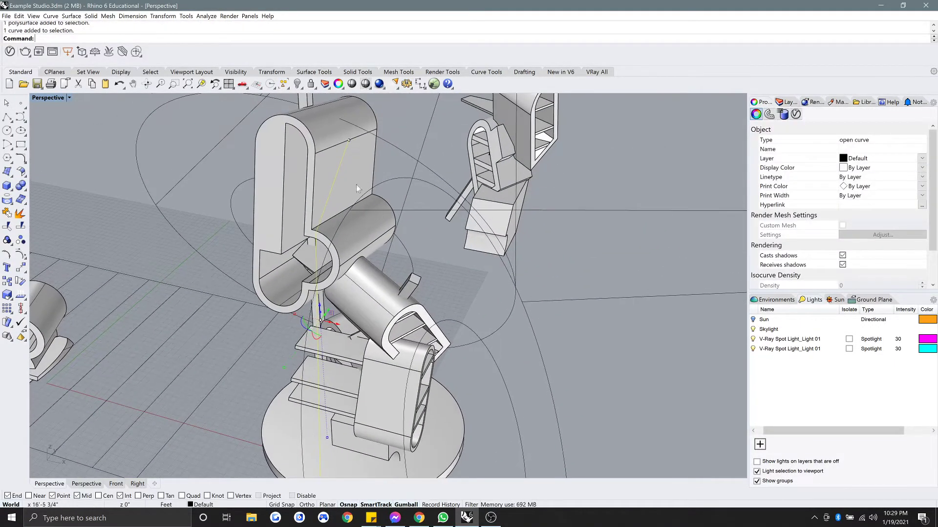
left_click(349, 141)
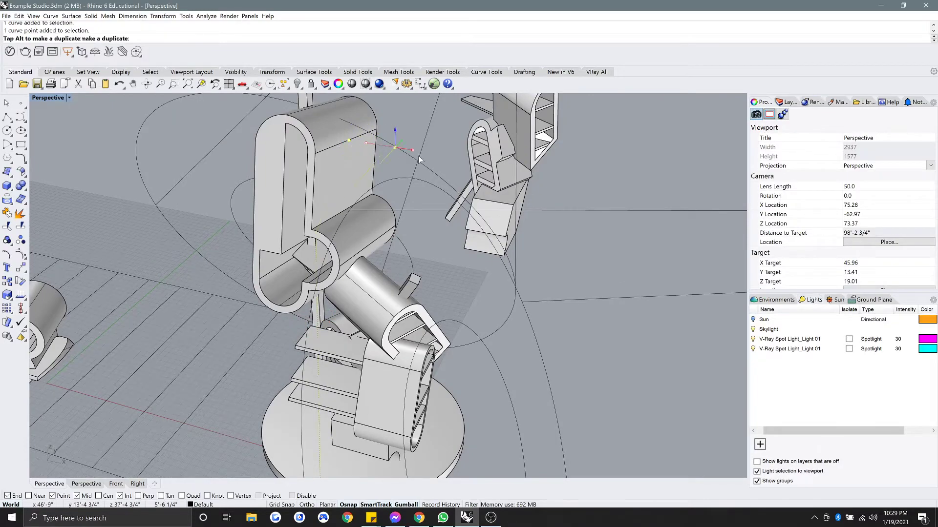
left_click_drag(419, 159, 445, 165)
left_click_drag(535, 199, 534, 199)
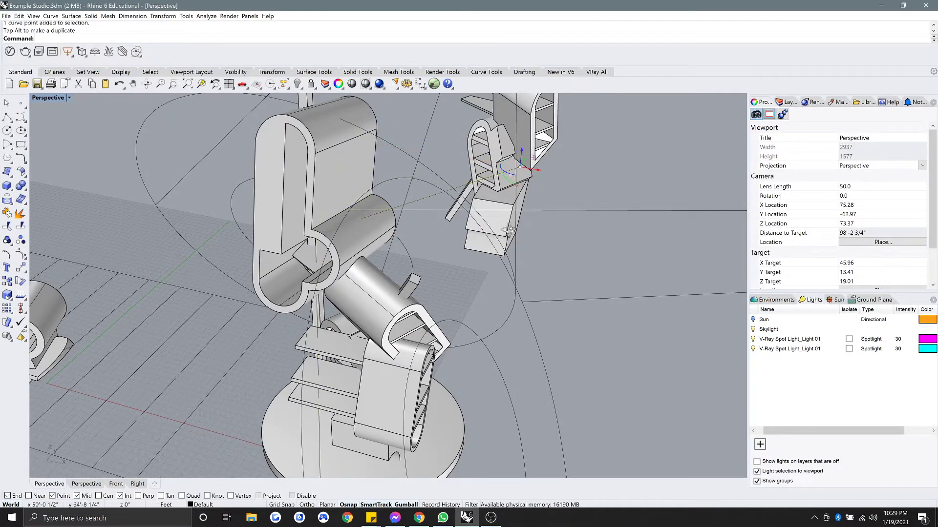
right_click_drag(534, 199, 525, 221)
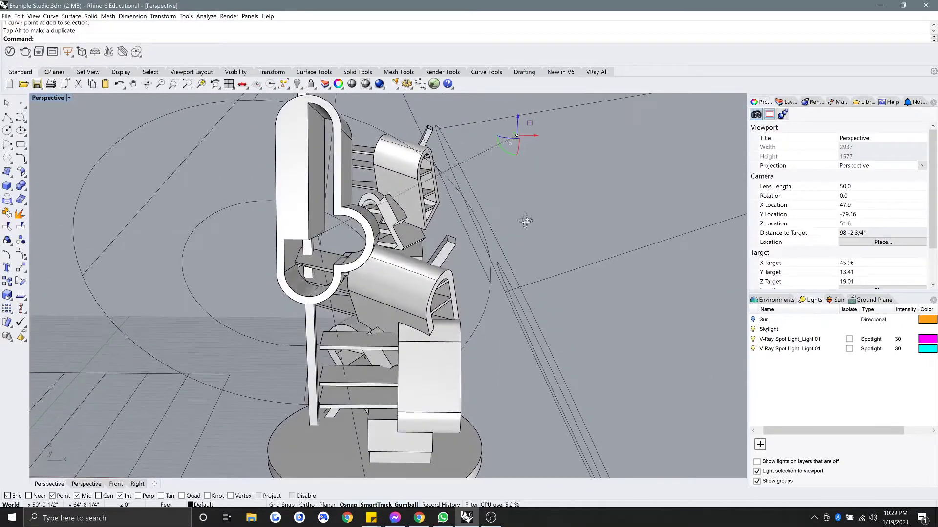
mouse_move(317, 223)
left_mouse_down()
mouse_move(315, 191)
mouse_move(318, 210)
left_mouse_up()
right_click_drag(317, 210, 328, 237)
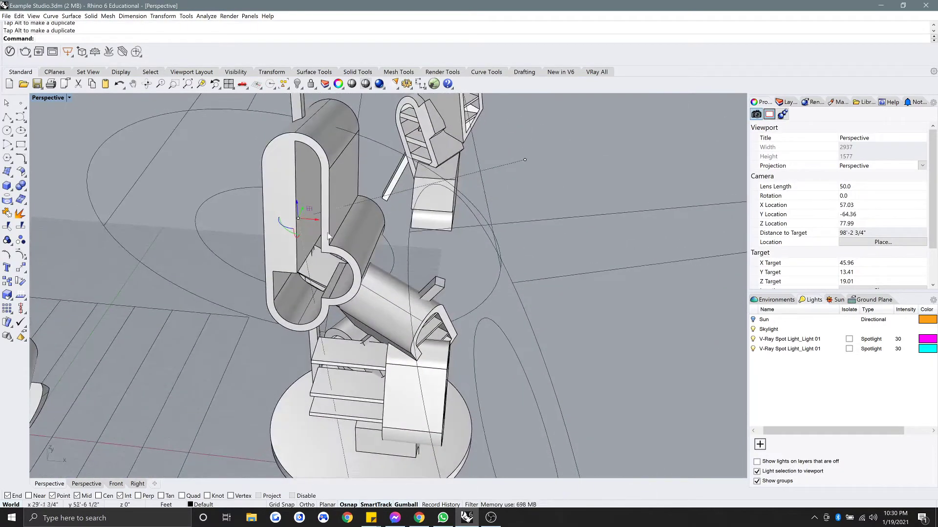
Move the polyline's lower end point up onto the round base.
left_click(509, 166)
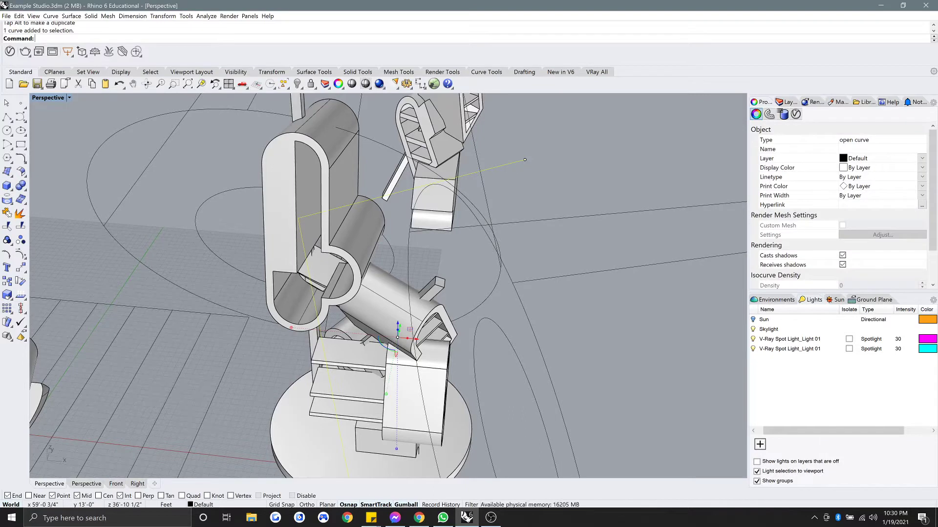
type("PointsOn")
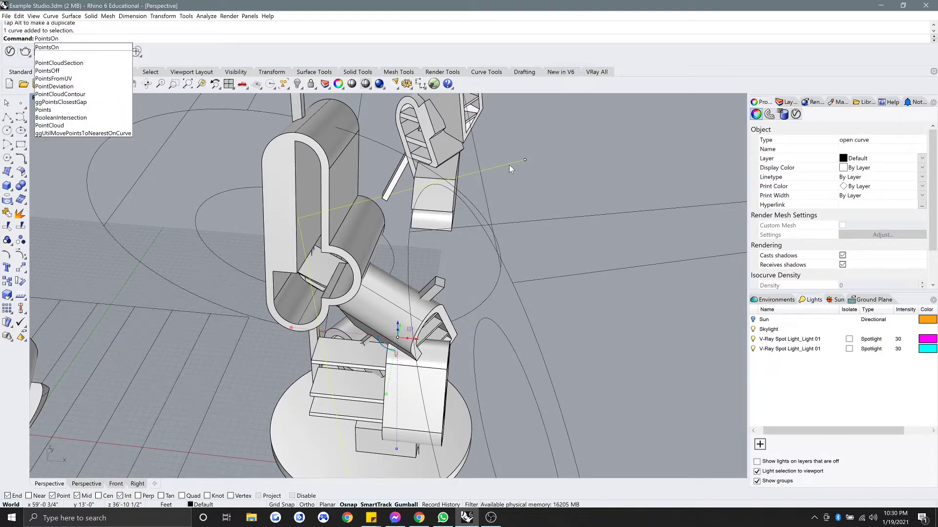
key("Escape")
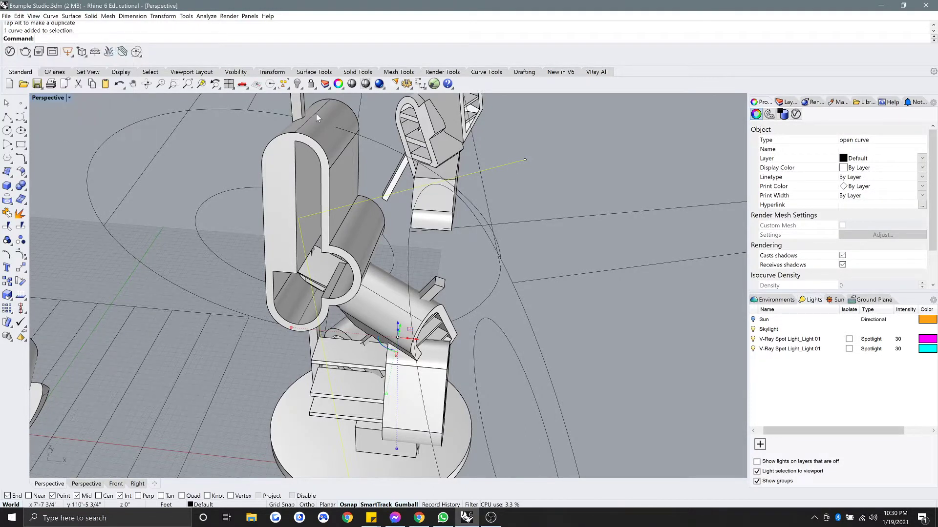
key("Escape")
right_click_drag(513, 162, 371, 371)
left_click(370, 371)
left_click(379, 407)
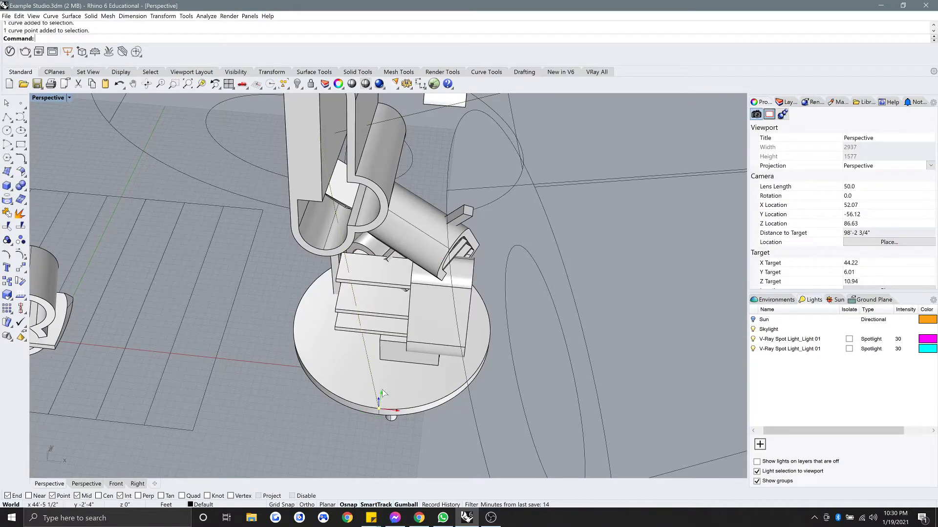
left_click_drag(383, 393, 396, 362)
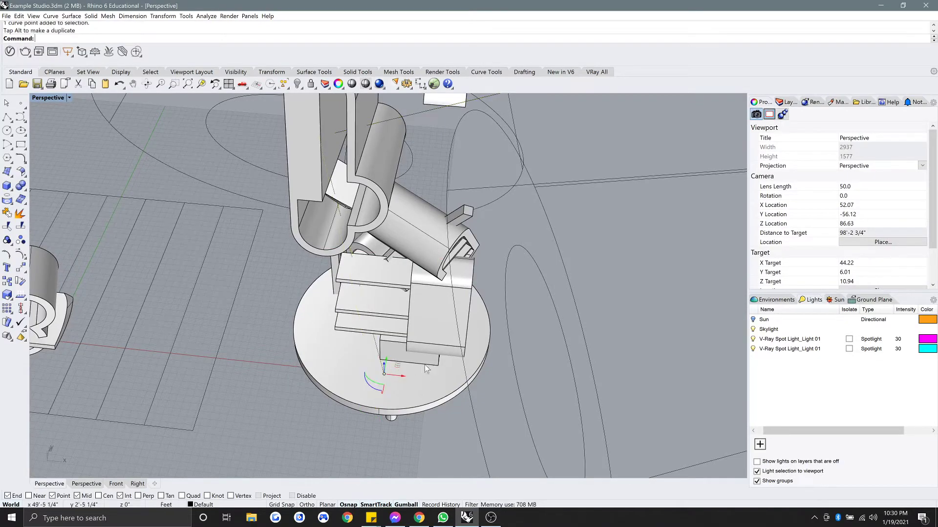
right_click_drag(395, 363, 506, 171)
left_click(494, 173)
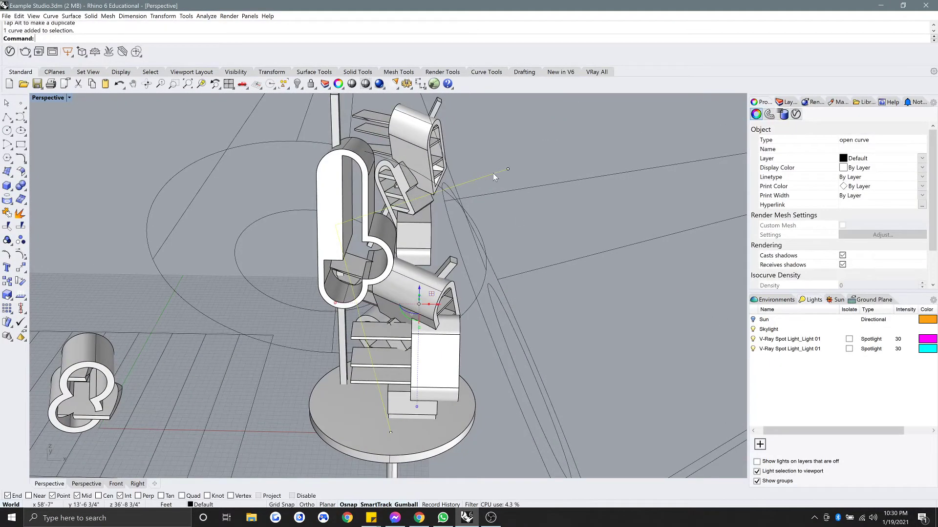
Build a round Pipe along the new polyline, setting its bottom and top radii.
type("Pipe")
key("Return")
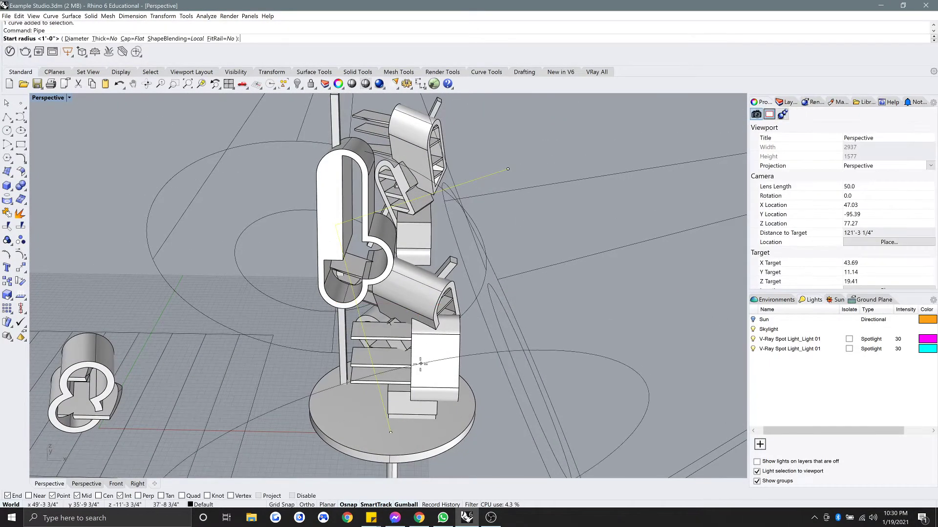
left_click(395, 433)
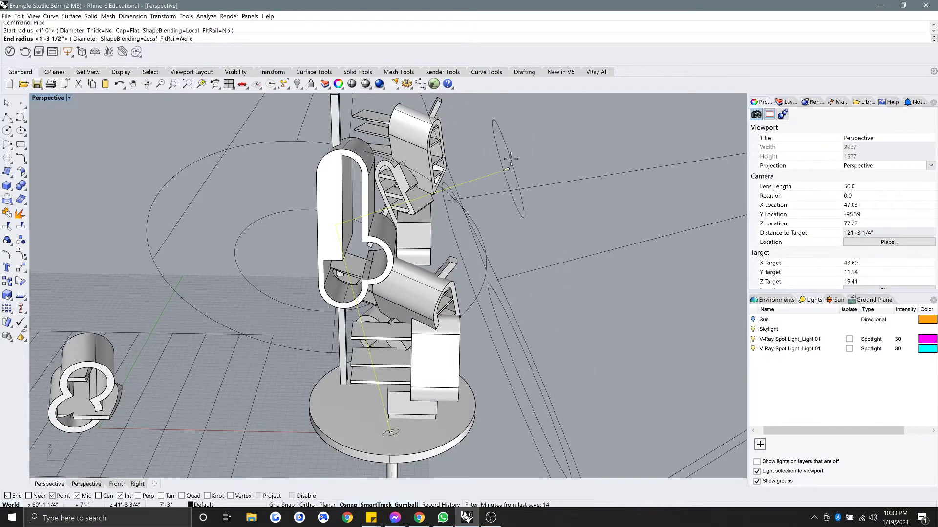
left_click(508, 165)
key("Return")
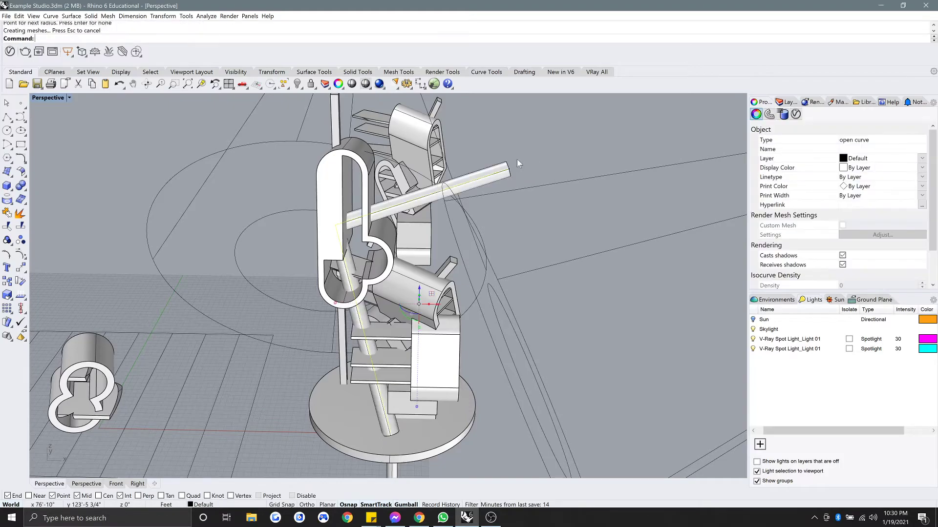
right_click_drag(517, 160, 400, 210)
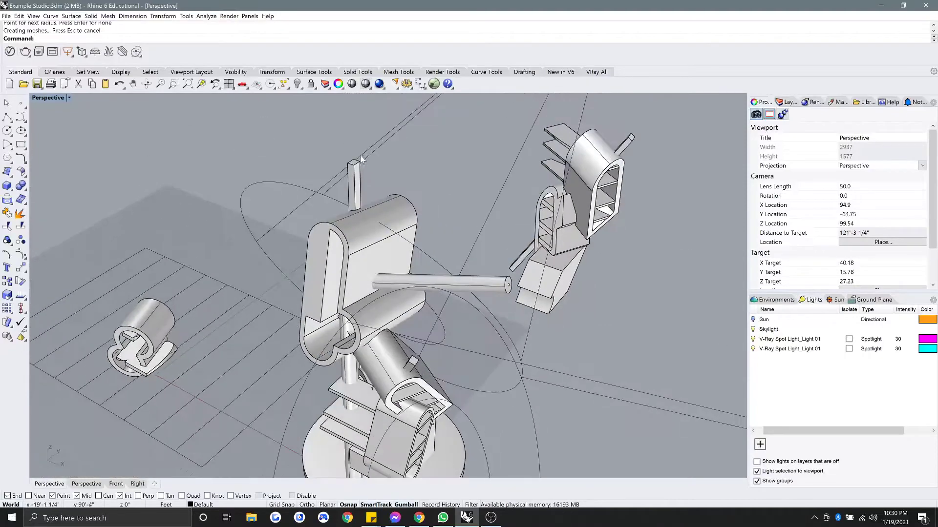
Undo the pipe and zoom in toward the base disc.
scroll(362, 181, "up", 3)
scroll(362, 183, "down", 2)
scroll(386, 167, "down", 4)
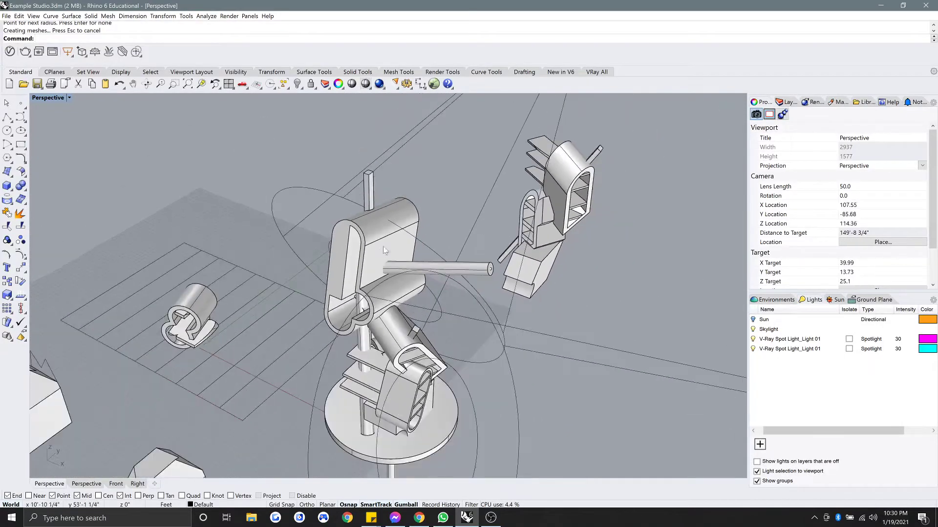
right_click_drag(373, 414, 416, 355)
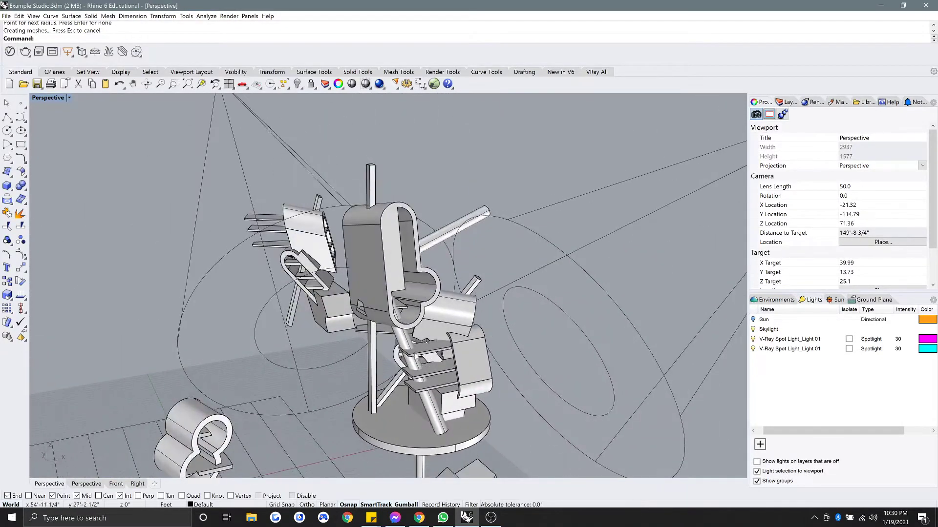
key("ctrl+z")
scroll(447, 442, "up", 5)
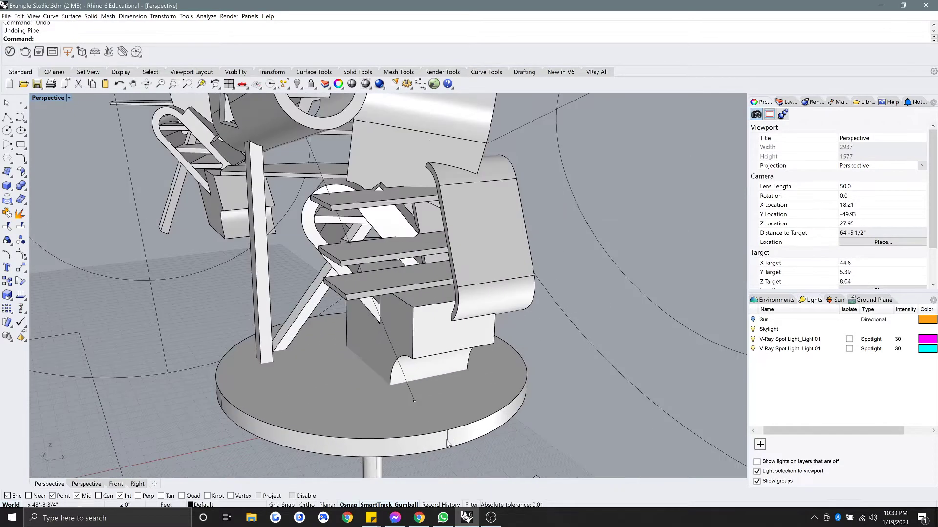
Draw a small rectangle at the curve's lower end on the base disc.
left_click(21, 144)
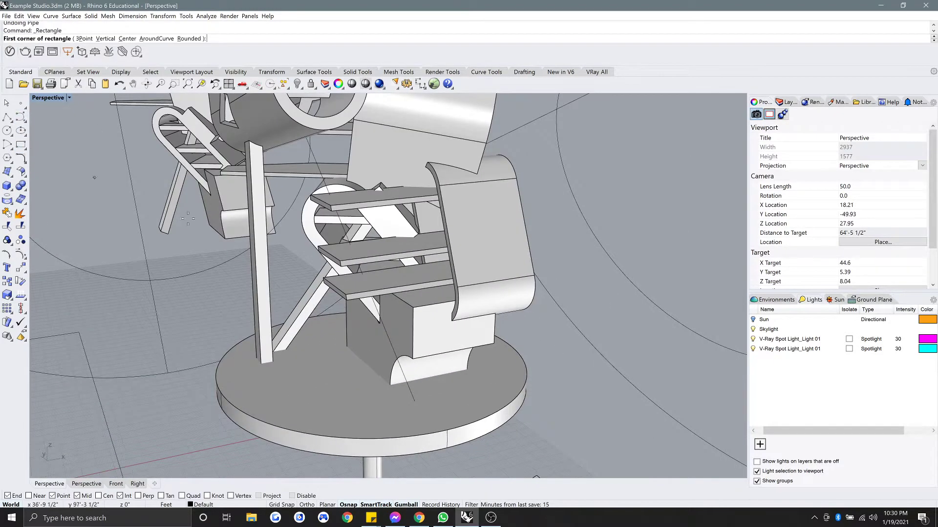
left_click(414, 400)
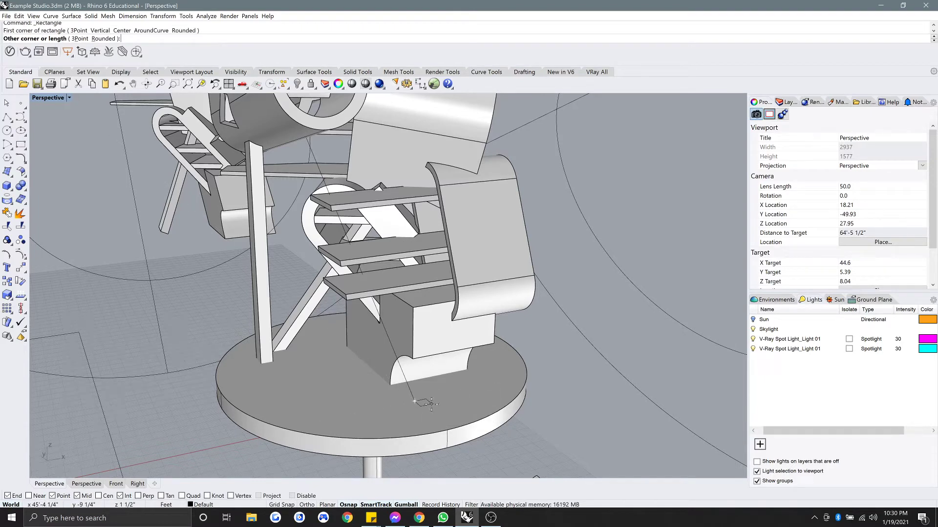
left_click(429, 403)
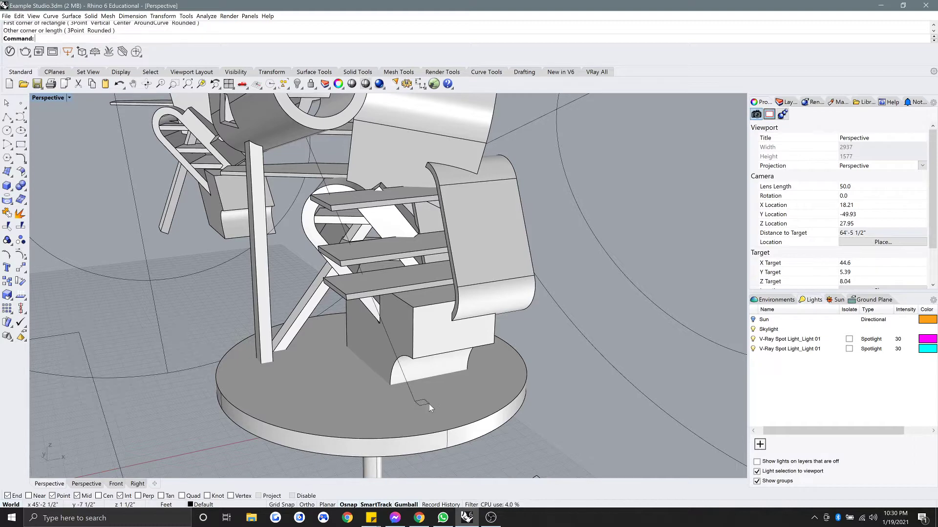
scroll(425, 403, "up", 2)
Sweep1 the rectangle along the diagonal curve as the rail, accepting the seam.
type("Sweep1")
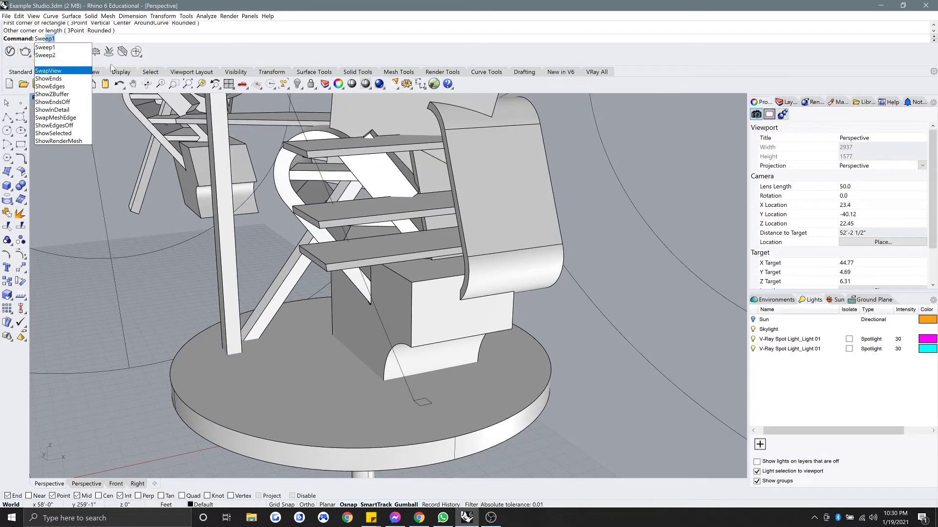
key("Return")
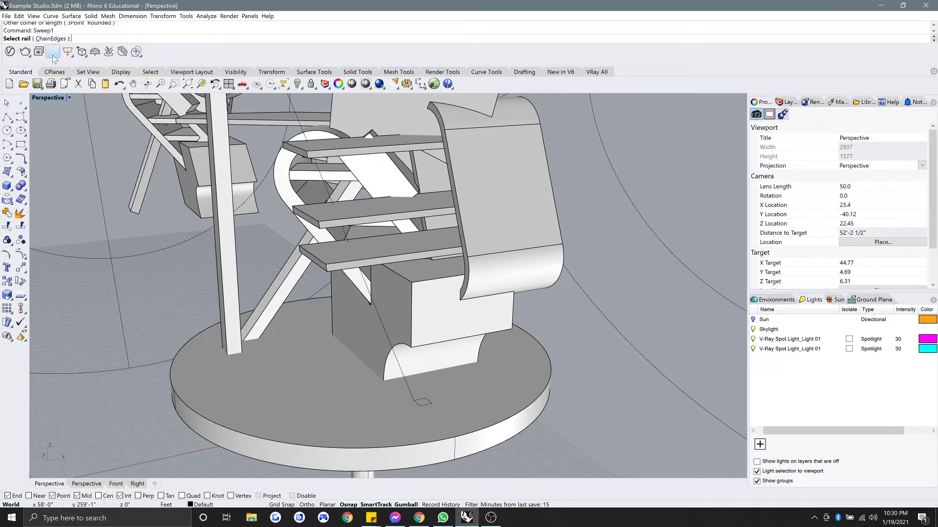
left_click(383, 325)
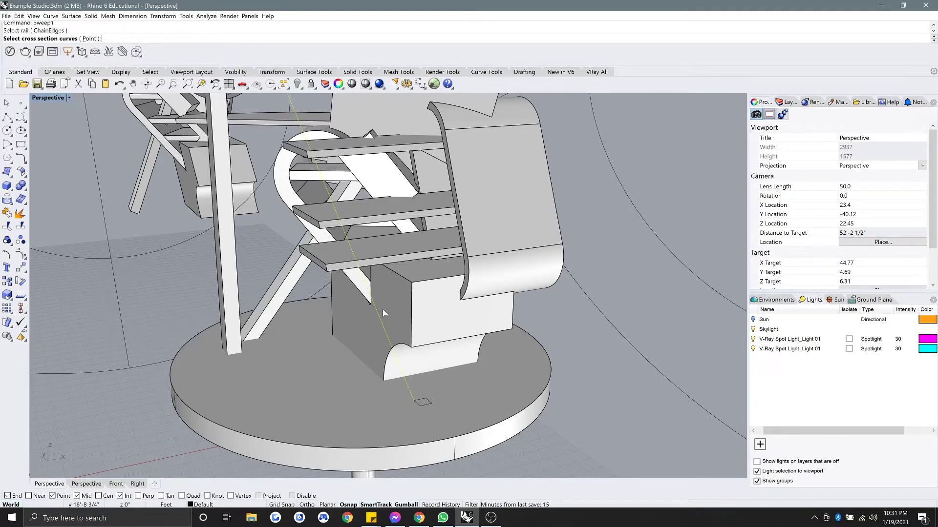
scroll(386, 311, "down", 2)
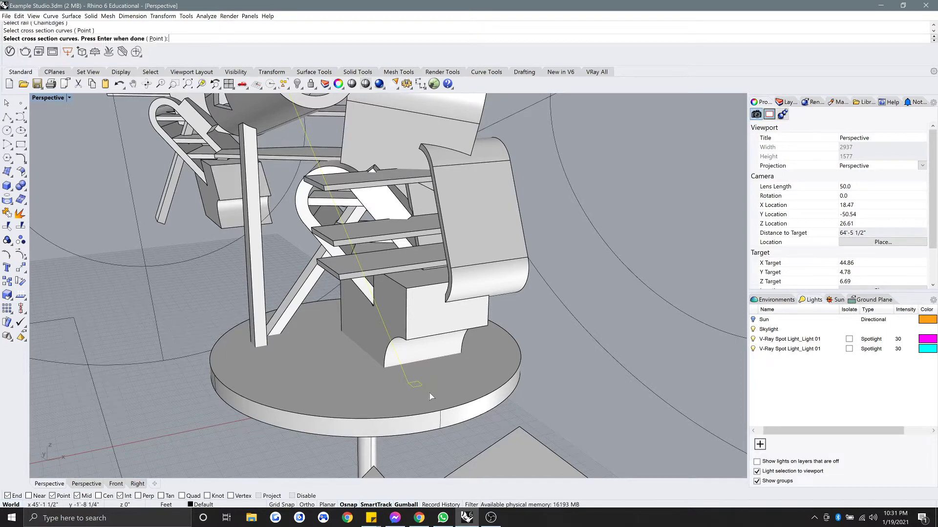
key("Return")
key("Return")
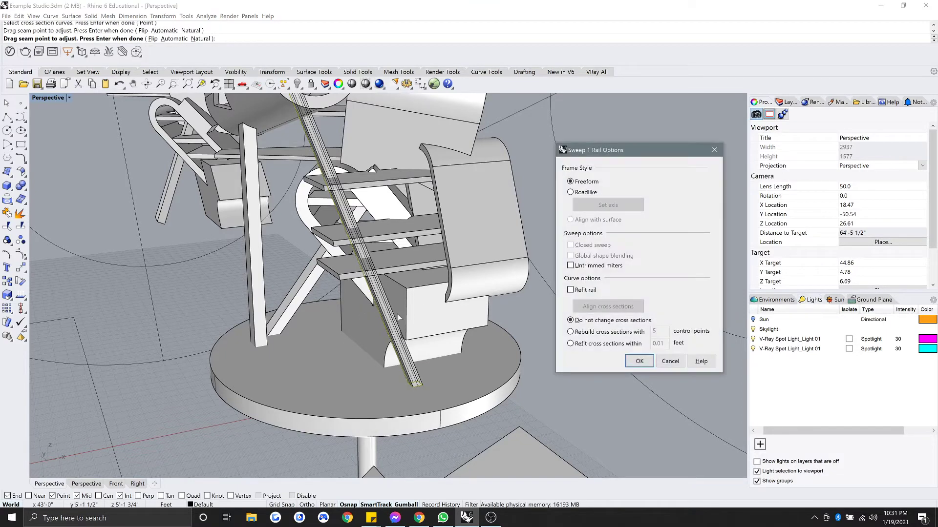
Accept the sweep options and Cap the bar's open ends.
left_click(639, 362)
right_click_drag(600, 347, 405, 195)
left_click(459, 164)
scroll(407, 177, "down", 7)
type("cap")
key("Return")
key("Escape")
scroll(405, 196, "up", 6)
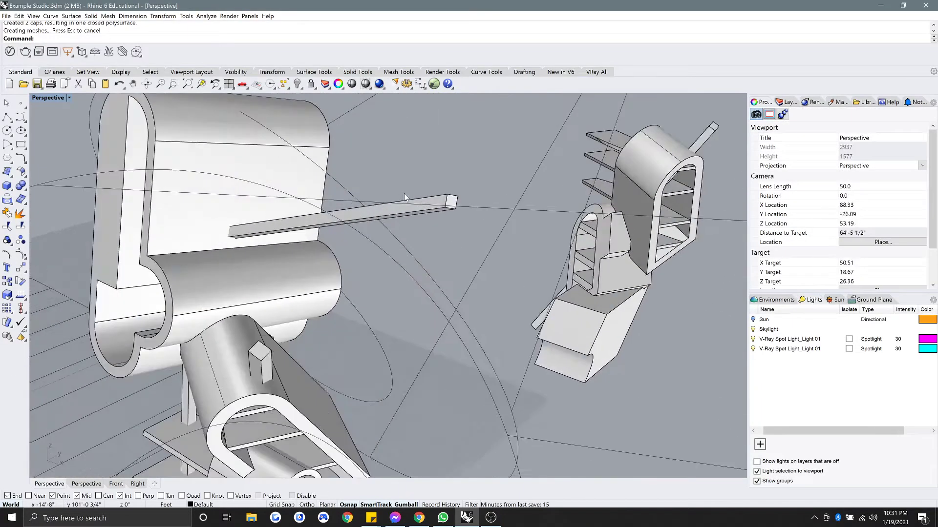
Confirm the bar is a closed solid and frame the shelves and bar in view.
left_click(430, 214)
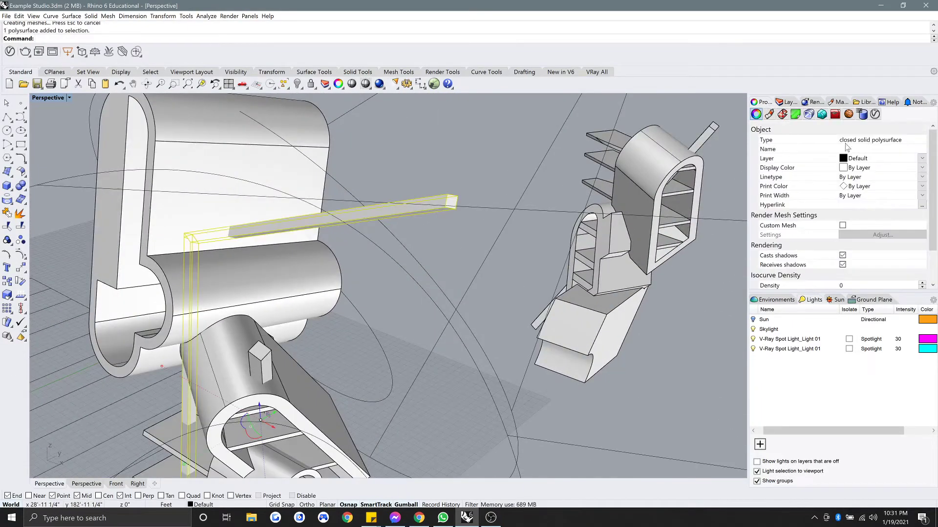
scroll(277, 244, "down", 4)
right_click_drag(300, 222, 416, 207)
left_click(314, 214)
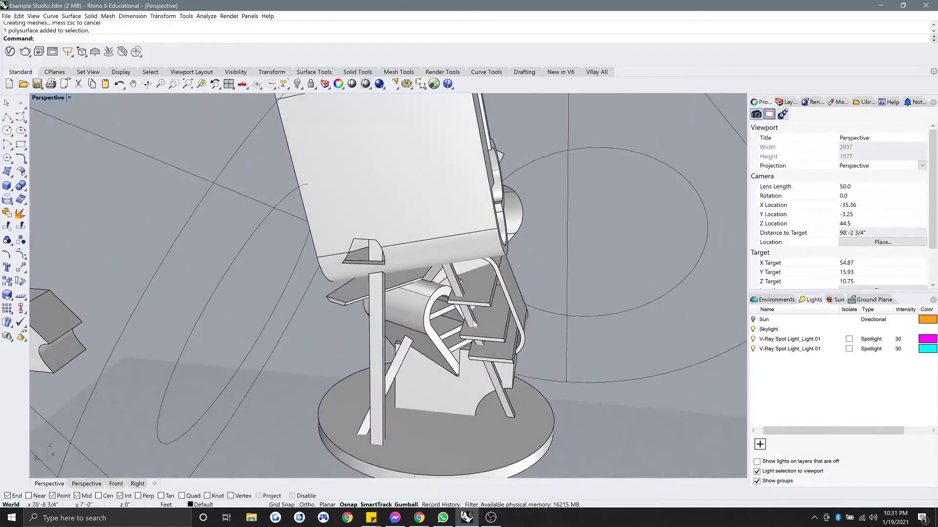
right_click_drag(473, 322, 401, 342)
right_click_drag(400, 389, 411, 323, "shift")
right_click_drag(411, 323, 363, 346)
right_click_drag(301, 204, 357, 211, "shift")
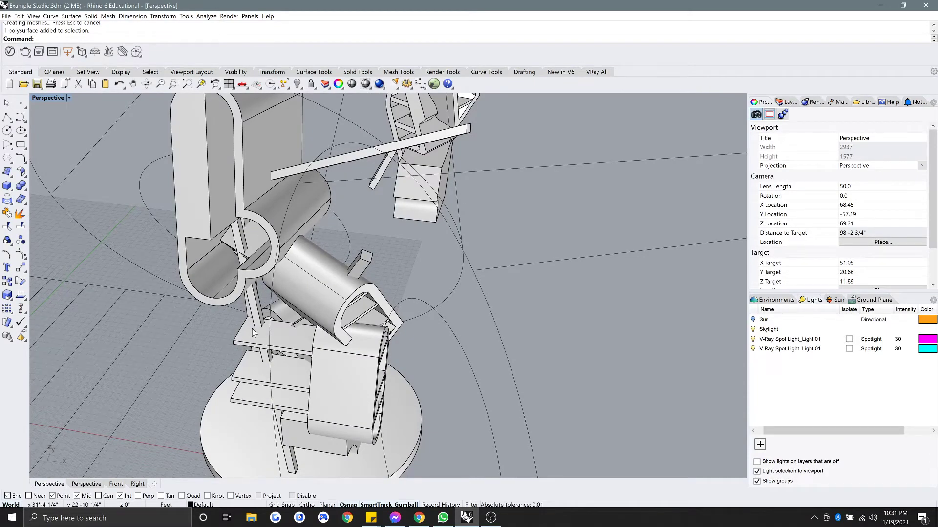
right_click_drag(254, 326, 303, 286, "shift")
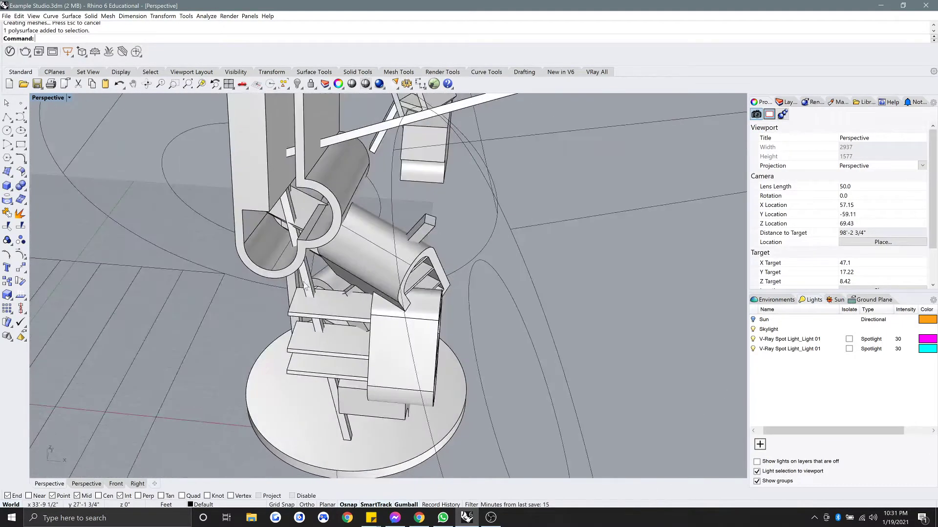
key("Return")
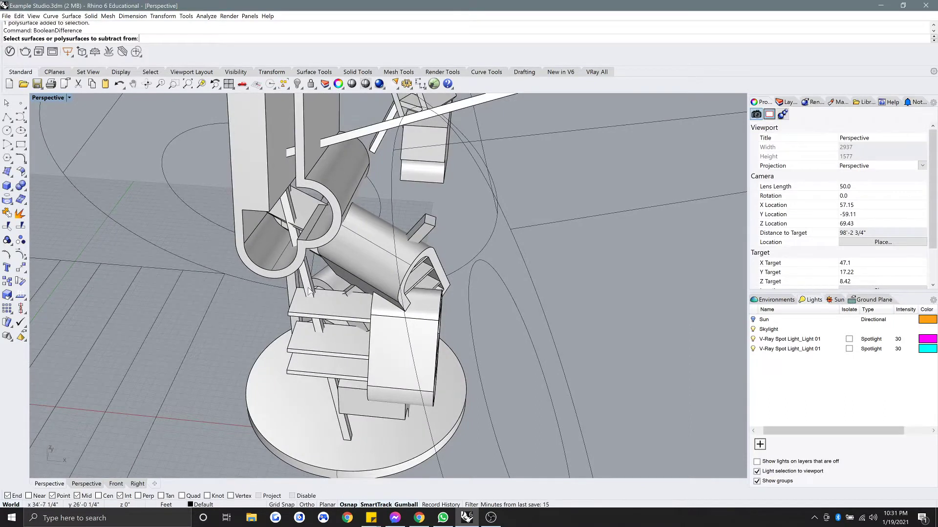
Boolean-subtract the diagonal bar from the top two shelves.
left_click(330, 308)
left_click(335, 348)
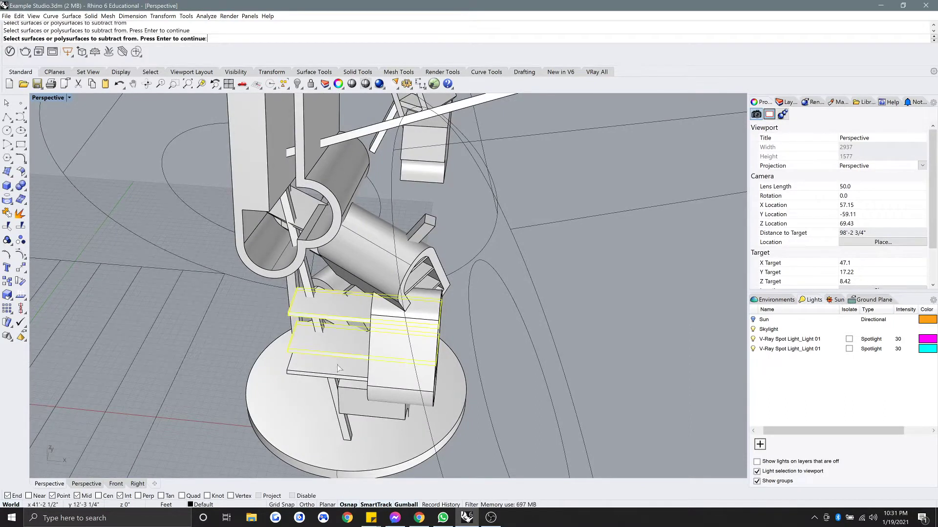
key("Return")
left_click(306, 283)
key("Return")
scroll(312, 310, "up", 4)
right_click_drag(311, 310, 283, 339)
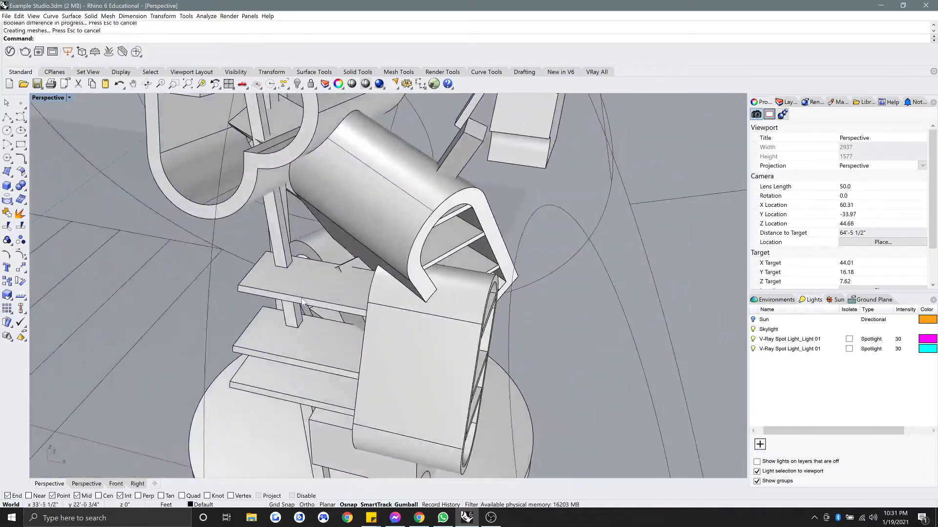
right_click_drag(310, 232, 311, 337, "shift")
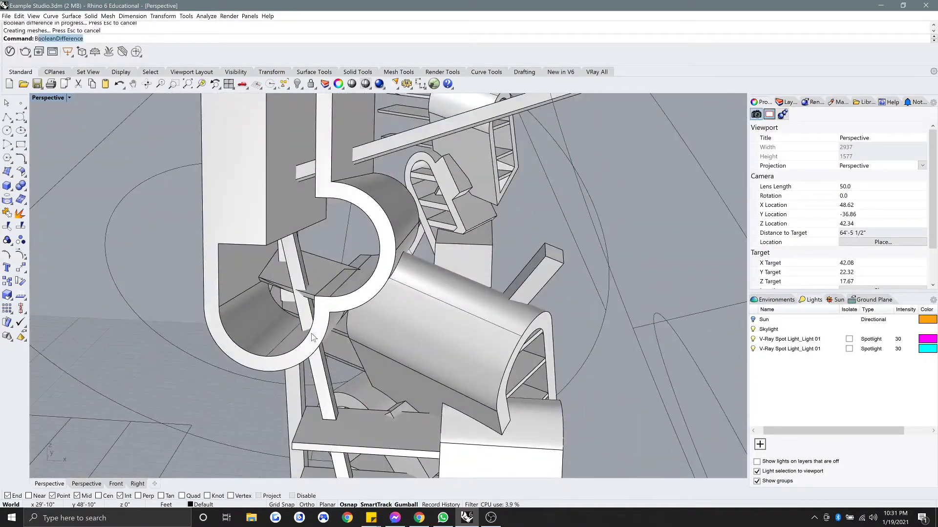
Boolean-subtract the bar from the tall U-shaped piece, keeping the bar.
type("Boo")
key("Return")
left_click(262, 213)
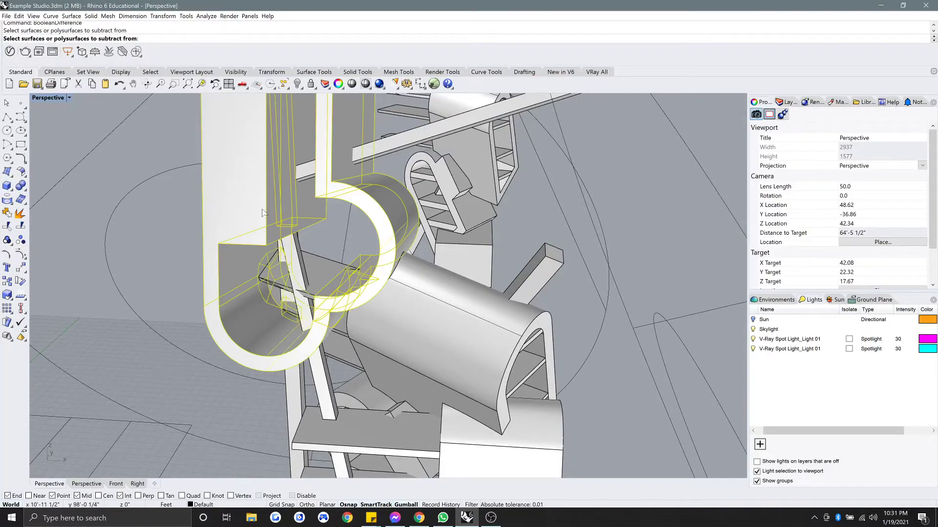
left_click(385, 152)
key("Return")
right_click_drag(378, 151, 393, 363)
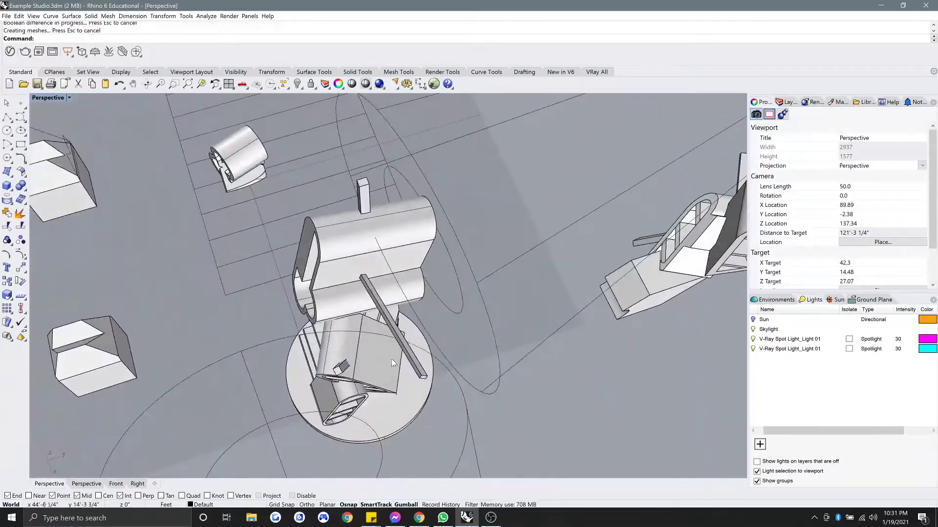
right_click_drag(318, 376, 390, 306)
right_click_drag(397, 276, 438, 304)
scroll(437, 305, "down", 4)
right_click_drag(361, 305, 353, 261)
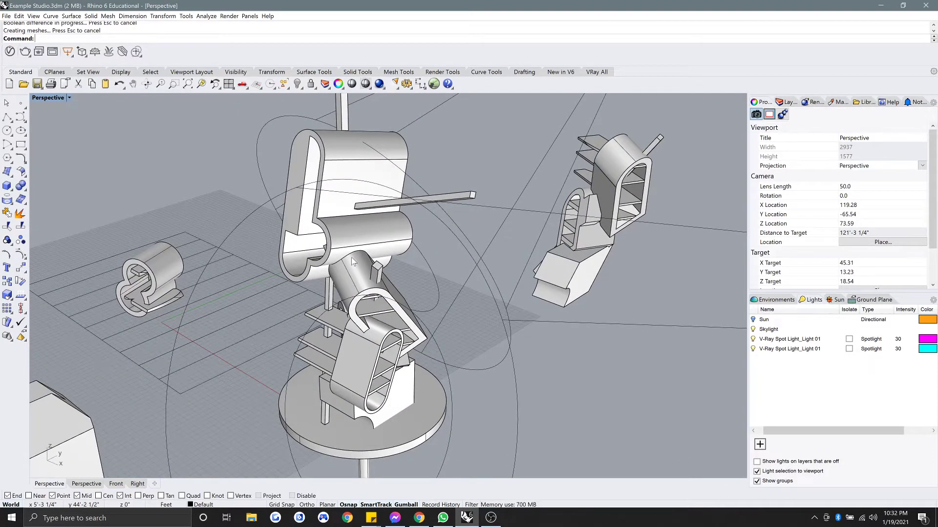
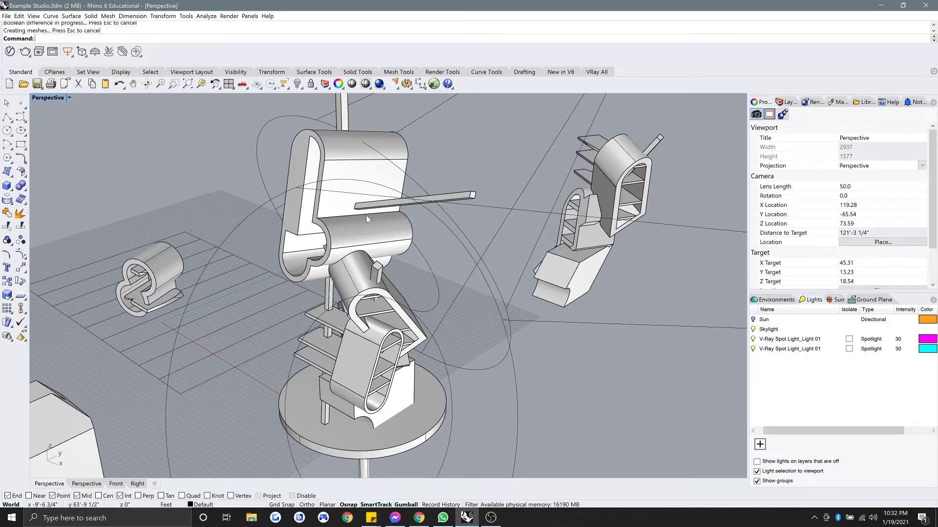
Orbit toward the ground beside the sculpture and start a new solid box there.
right_click_drag(367, 218, 413, 238)
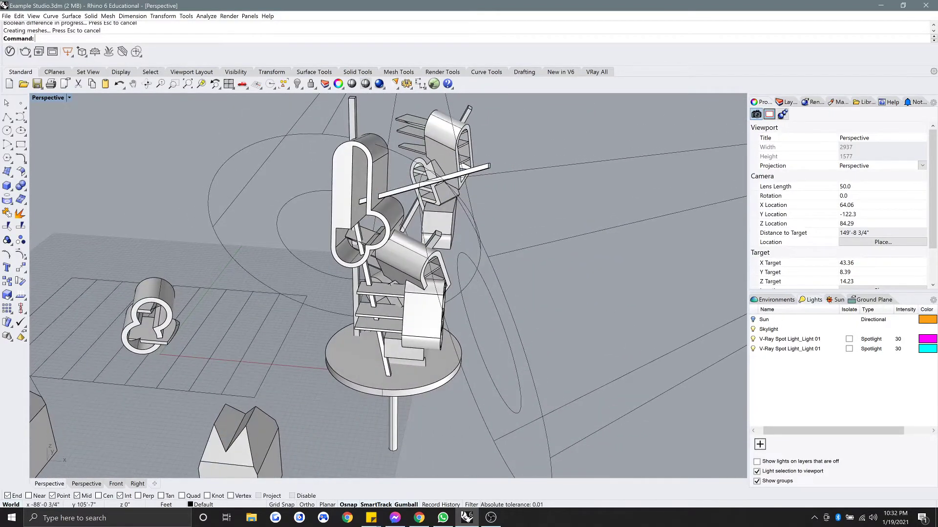
left_click(8, 186)
right_click_drag(402, 255, 475, 366)
Draw the box from two base corners and a height right of the sculpture, then deselect it.
left_click(436, 386)
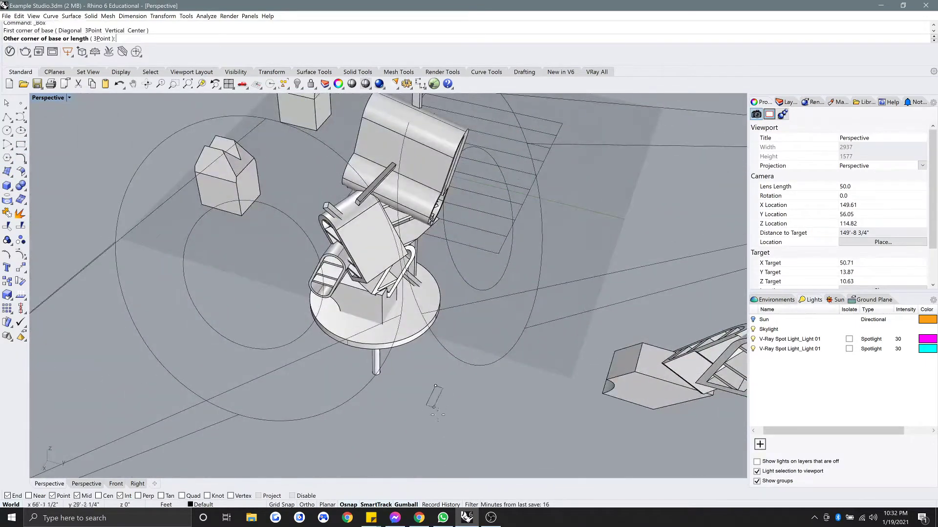
left_click(470, 448)
left_click(476, 400)
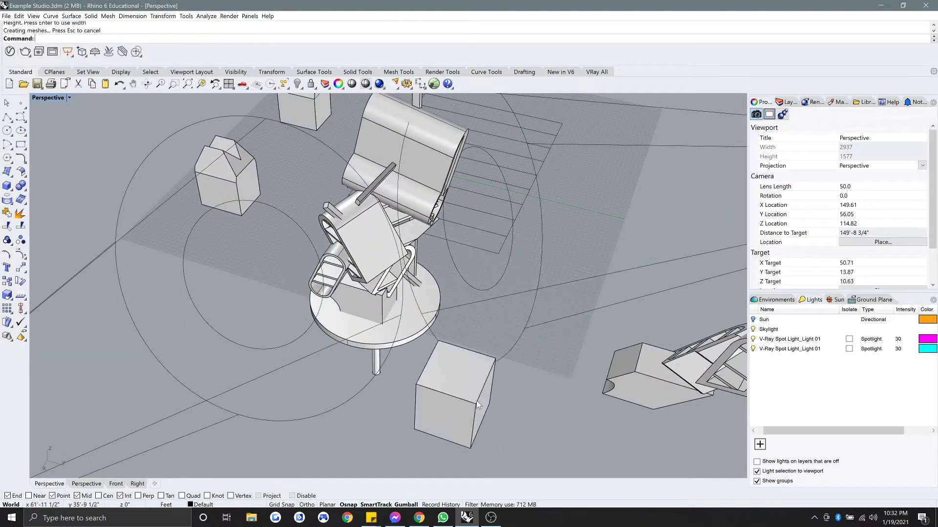
right_click_drag(476, 401, 444, 318)
left_click(437, 354)
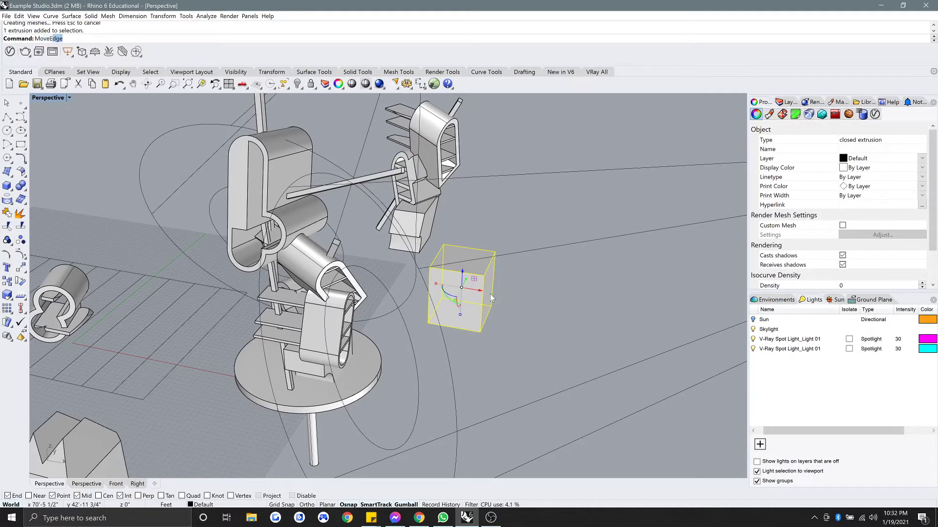
key("Escape")
key("Escape")
key("Escape")
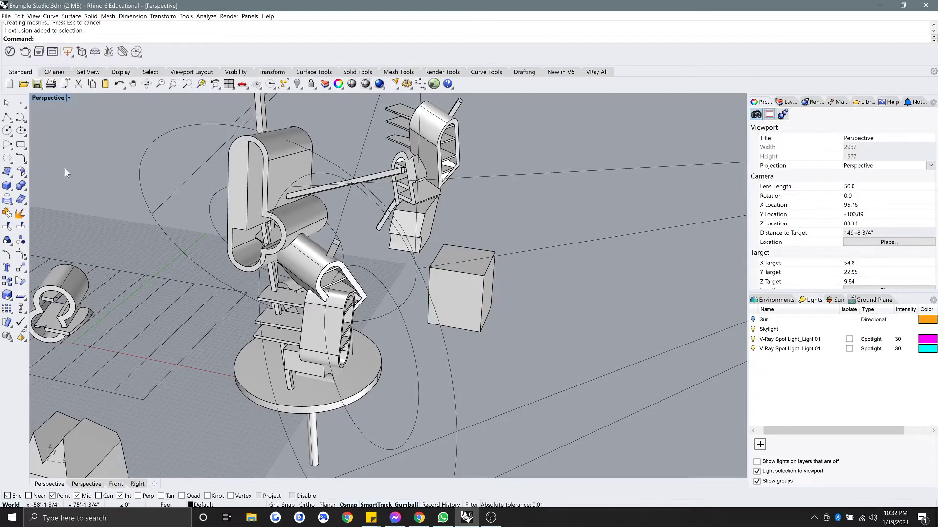
Draw a small circle centred on the box's top edge midpoint and rotate it upright.
left_click(8, 131)
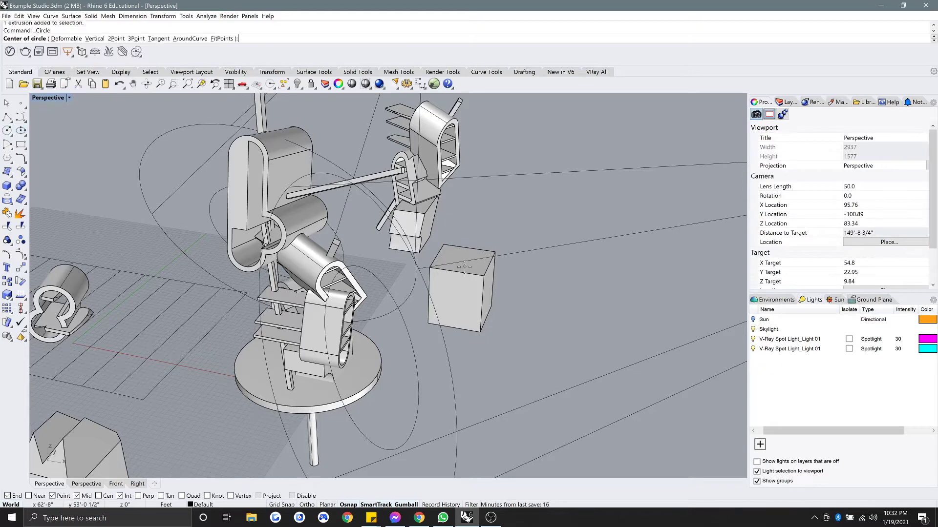
left_click(483, 278)
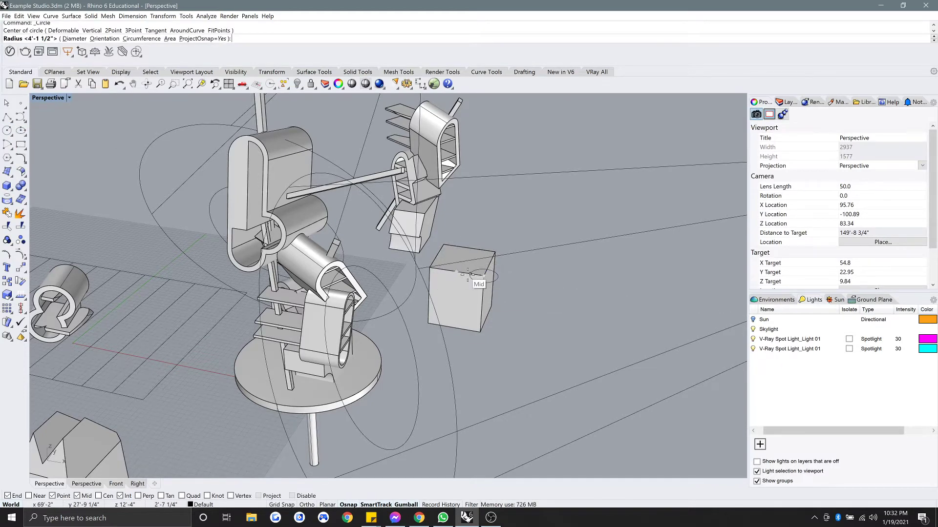
left_click(469, 275)
left_click(488, 285)
scroll(490, 285, "up", 2)
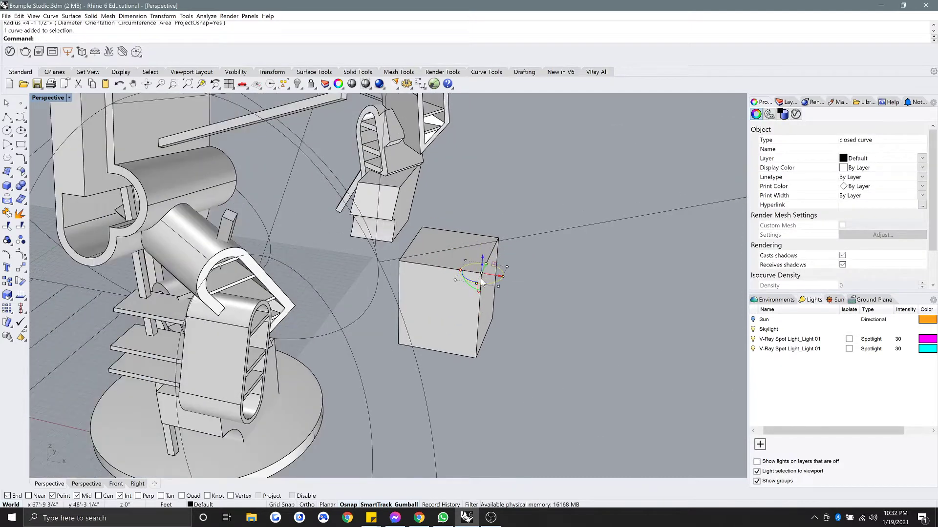
mouse_move(477, 292)
left_mouse_down()
mouse_move(487, 316)
mouse_move(486, 280)
left_mouse_up()
ExtrudeCrv the circle into a cylinder reaching the box's back corner.
type("ExtrudeCrv")
key("Return")
left_click(498, 239)
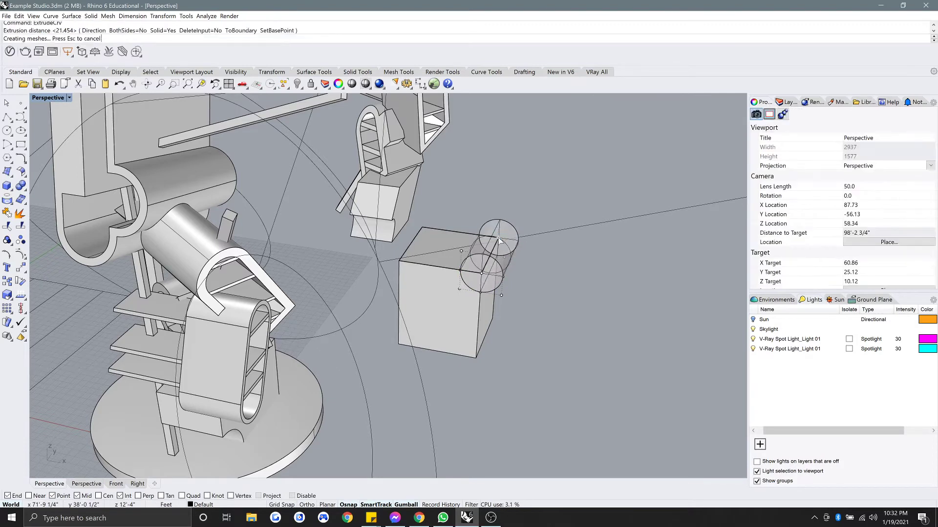
left_click(538, 301)
BooleanUnion the cylinder and box into one solid.
left_click(493, 276)
left_click(465, 316, "shift")
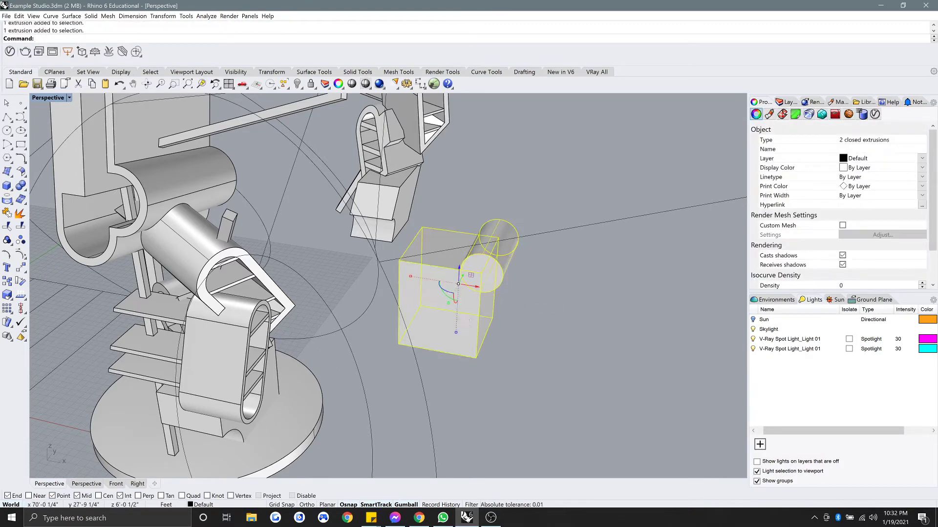
type("bu")
key("Return")
left_click(550, 345)
scroll(545, 350, "down", 5)
scroll(522, 336, "up", 5)
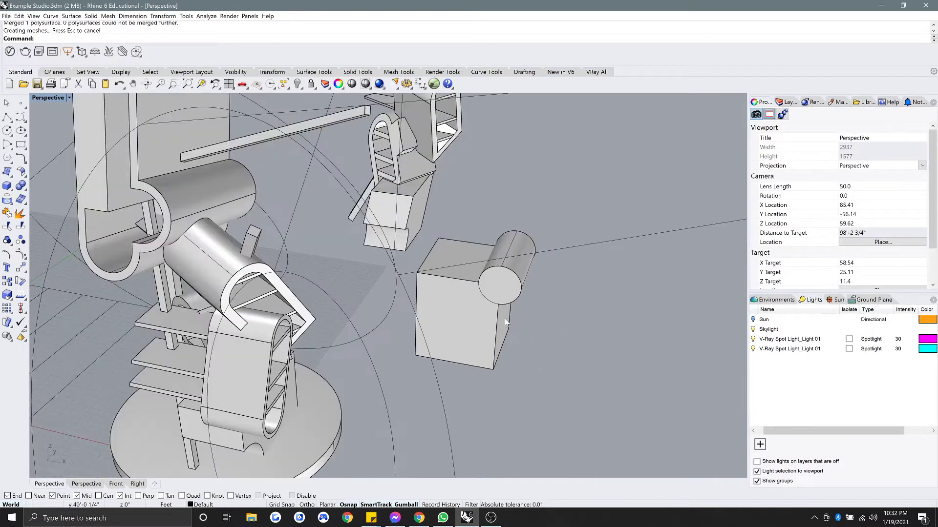
Delete the leftover circle curve from the merged solid.
left_click(490, 303)
left_click(511, 322)
key("Delete")
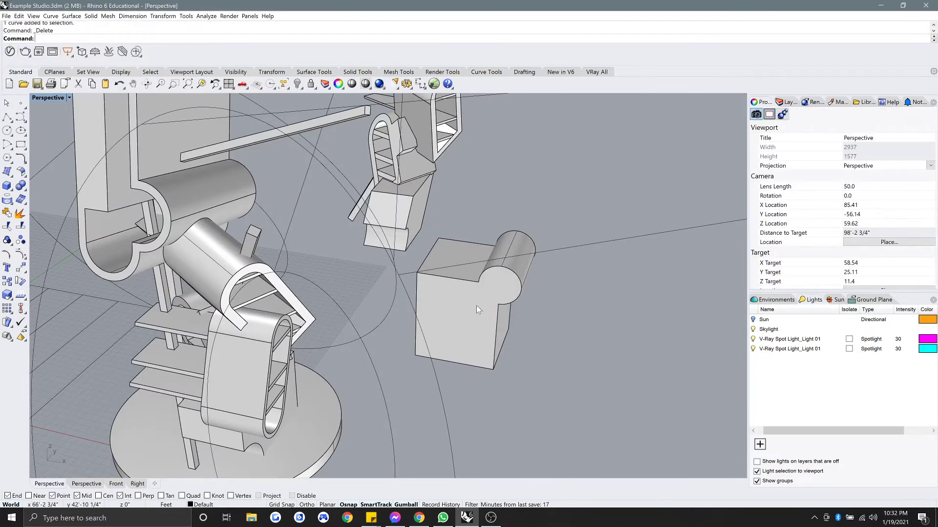
scroll(472, 301, "down", 2)
scroll(474, 300, "up", 2)
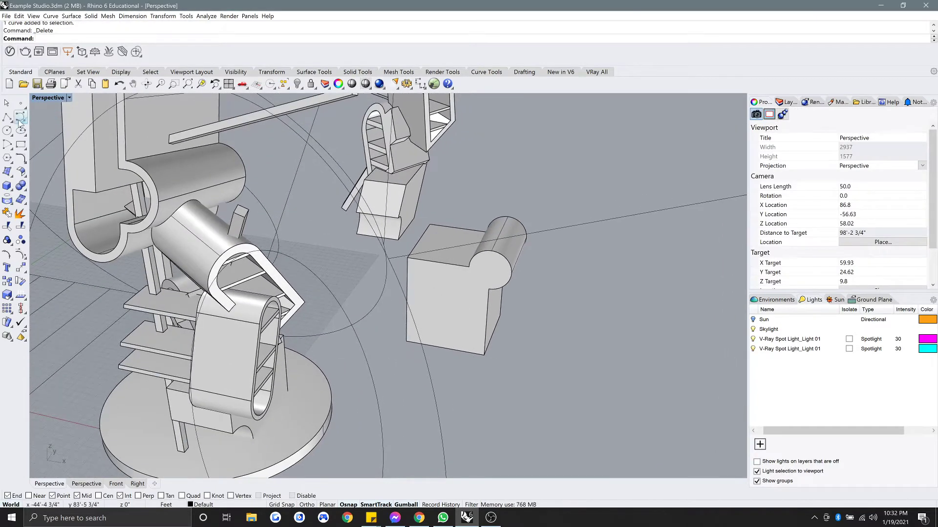
Draw a larger circle centred at the box's lower front corner and stand it upright.
left_click(7, 130)
left_click(405, 339)
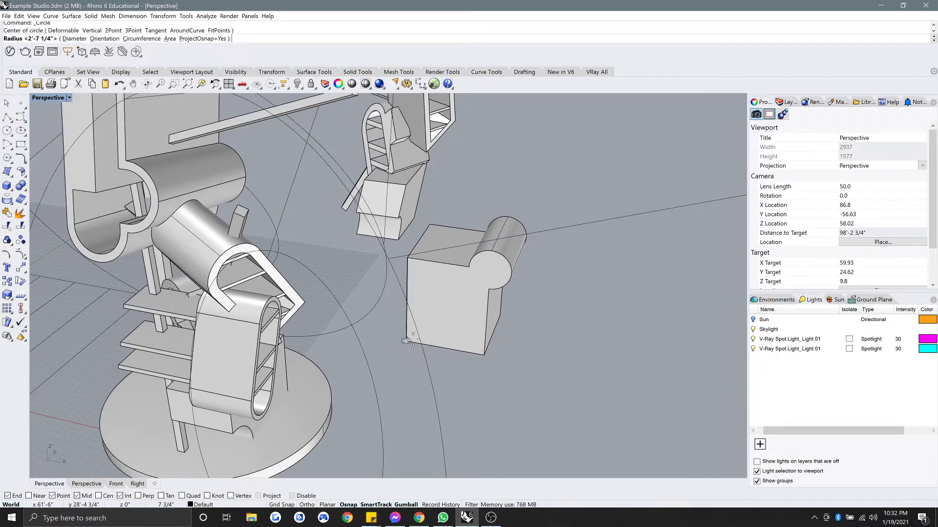
left_click(446, 349)
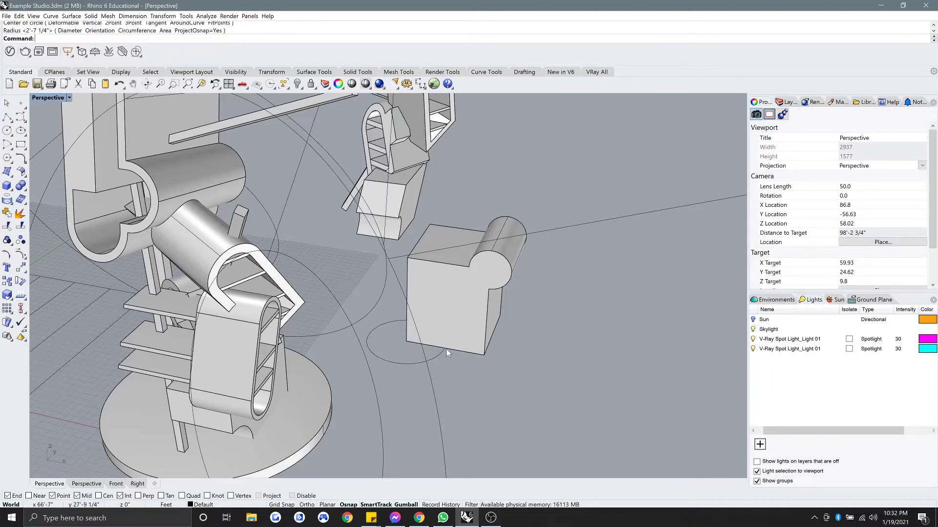
left_click(437, 353)
left_click_drag(405, 360, 401, 441)
left_click_drag(342, 370, 363, 356)
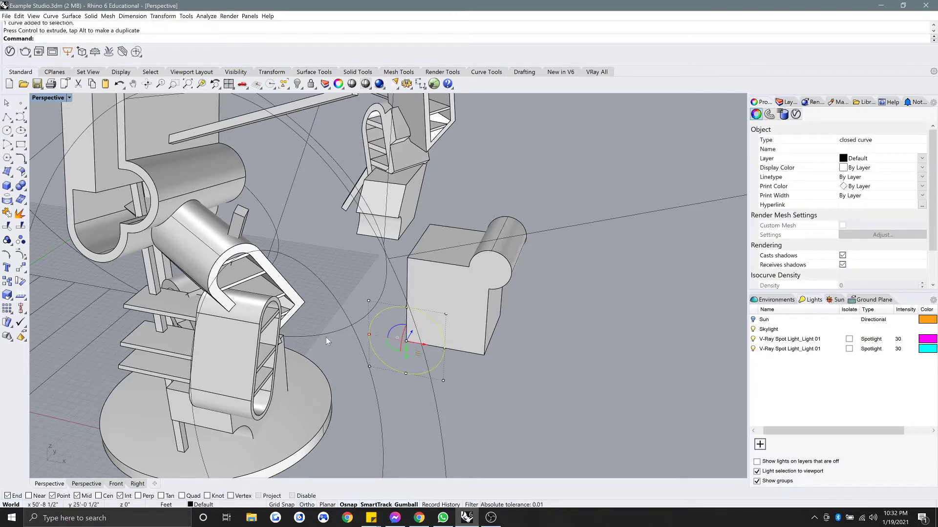
Extrude the upright circle into a short cylinder.
type("ExtrudeCrv")
key("Return")
left_click(429, 225)
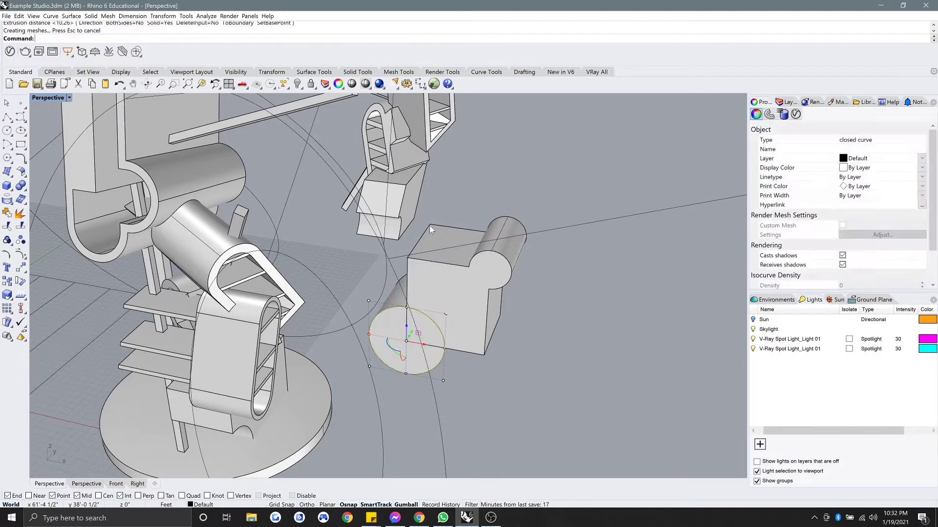
key("Escape")
Move the cylinder from its bottom edge into the box's lower corner.
left_click(415, 347)
type("move")
key("Return")
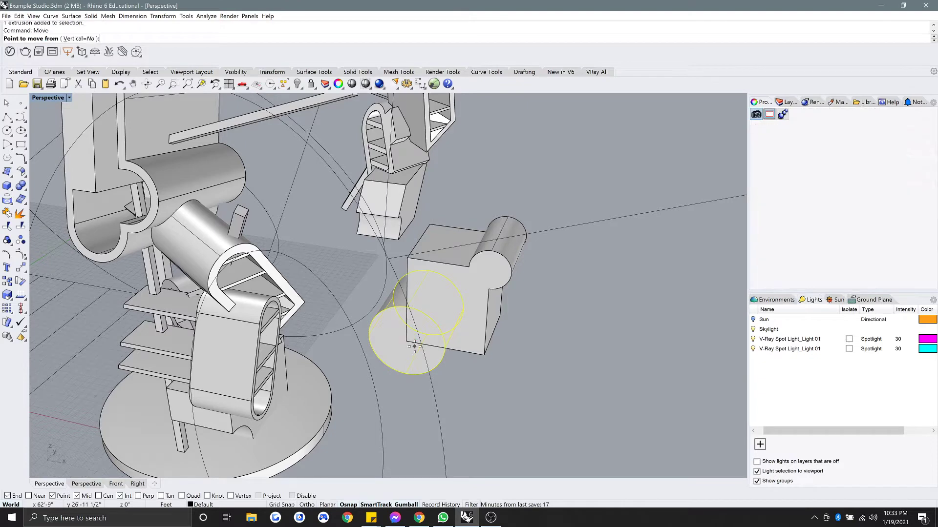
left_click(406, 374)
left_click(439, 345)
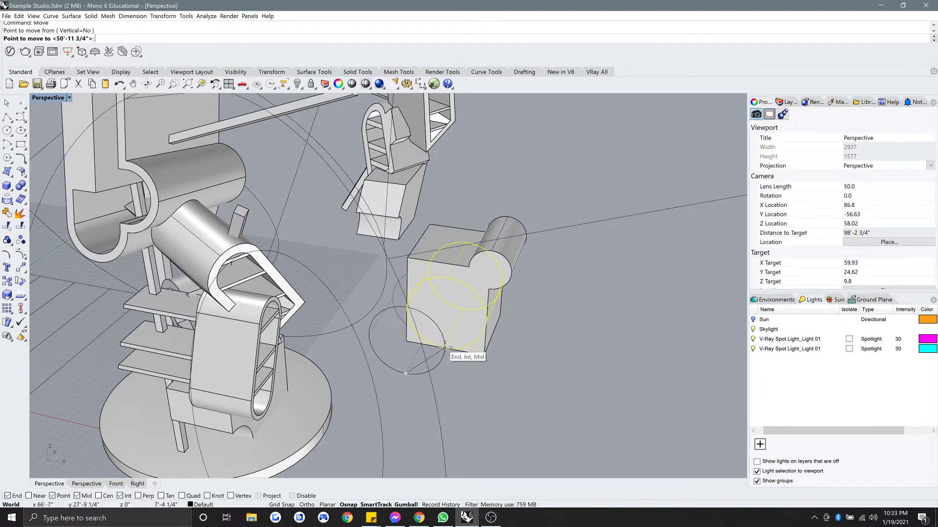
key("Escape")
Delete the leftover circle curve and check the cylinder inside the box.
scroll(441, 346, "up", 4)
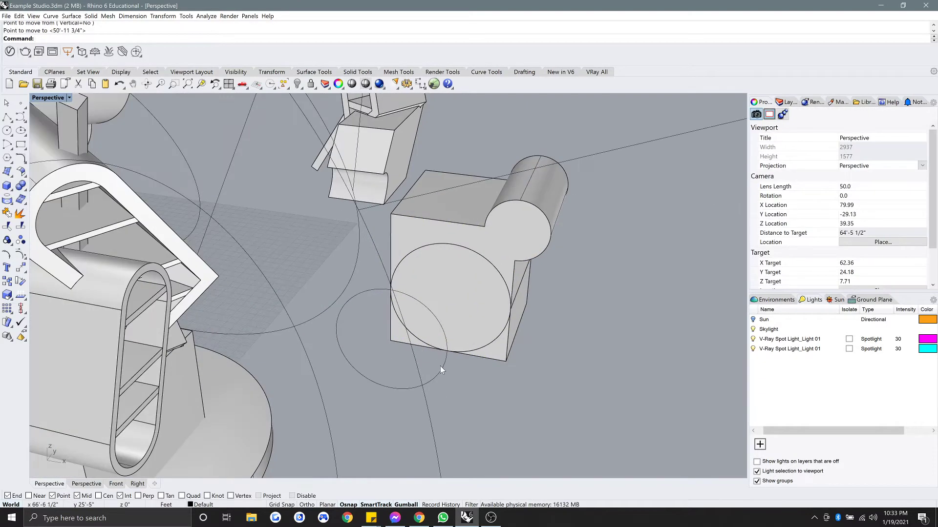
left_click(440, 366)
key("Delete")
left_click(470, 334)
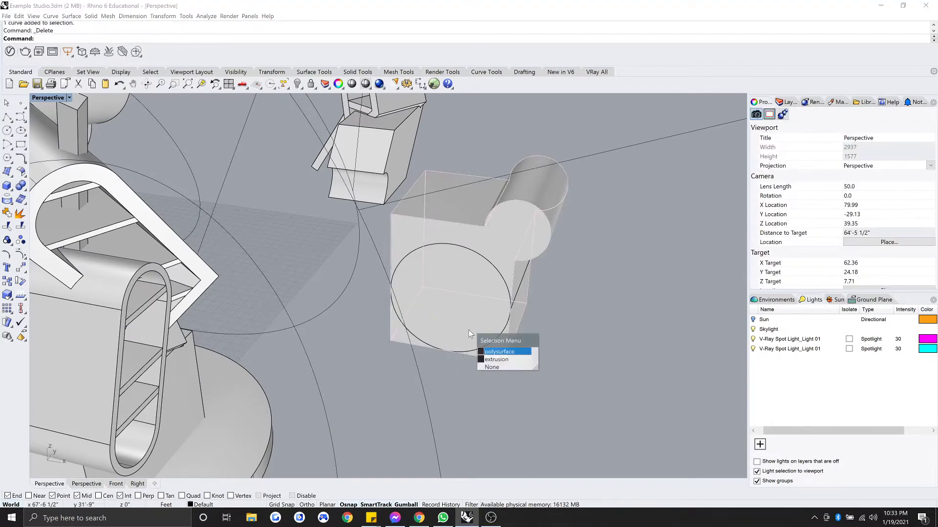
left_click(498, 360)
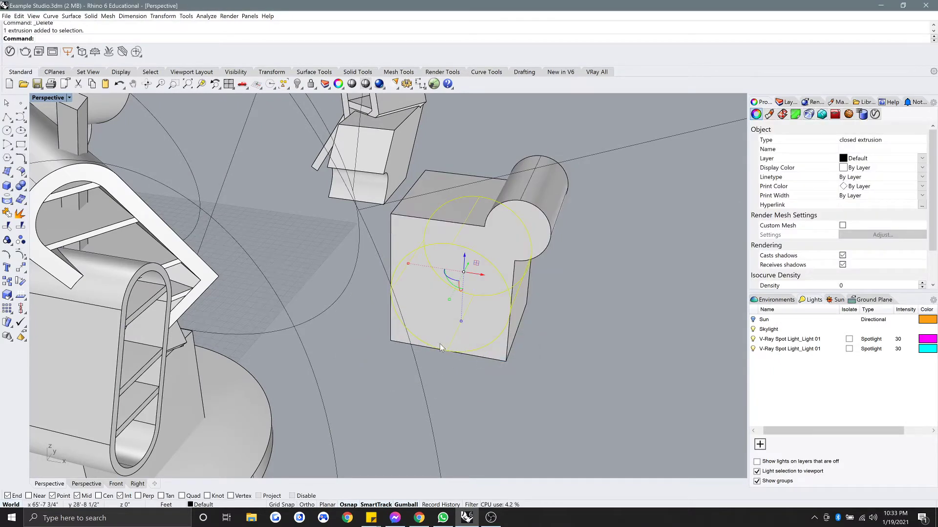
left_click(453, 371)
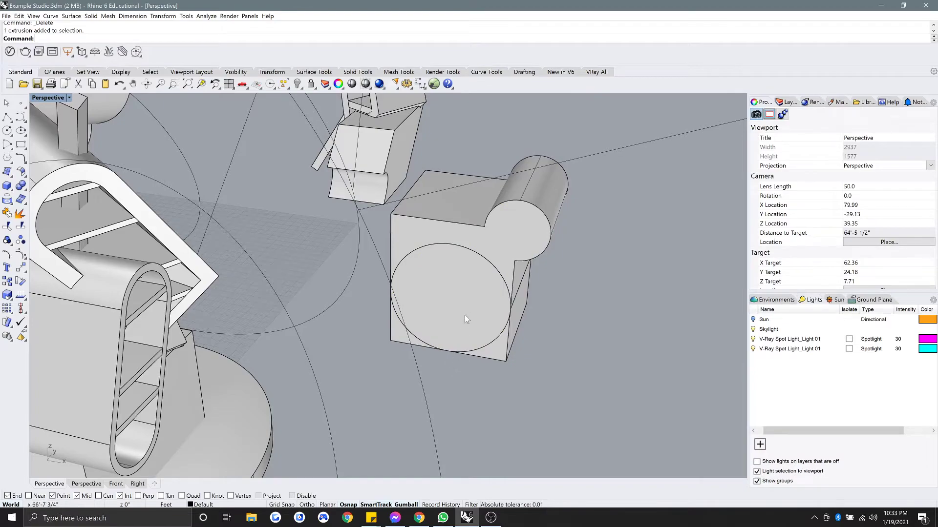
Undo the circle deletion and the cylinder move, leaving both outside the box.
right_click_drag(467, 312, 359, 291)
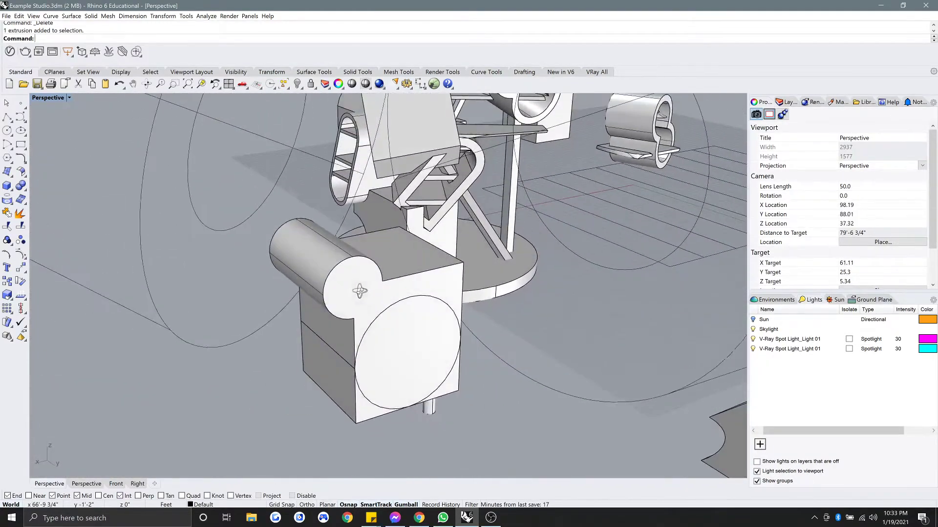
right_click_drag(398, 326, 372, 321)
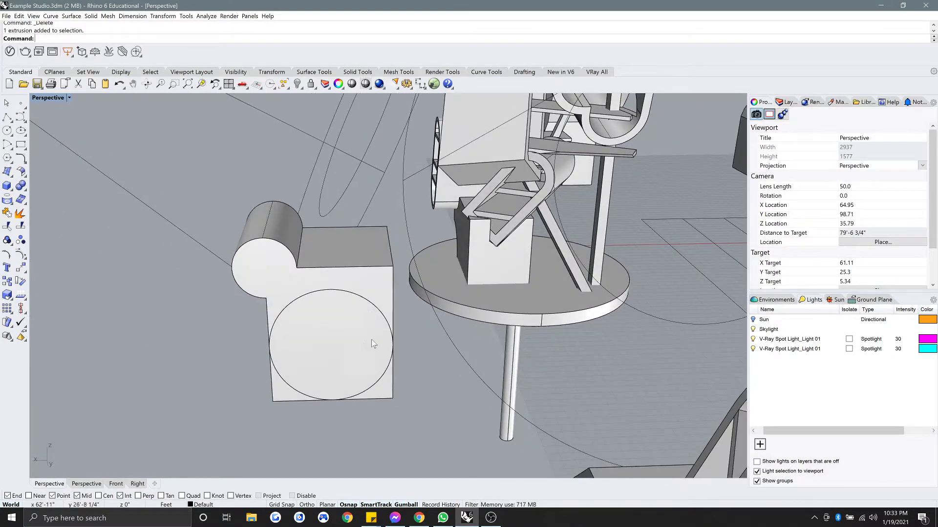
left_click(384, 325)
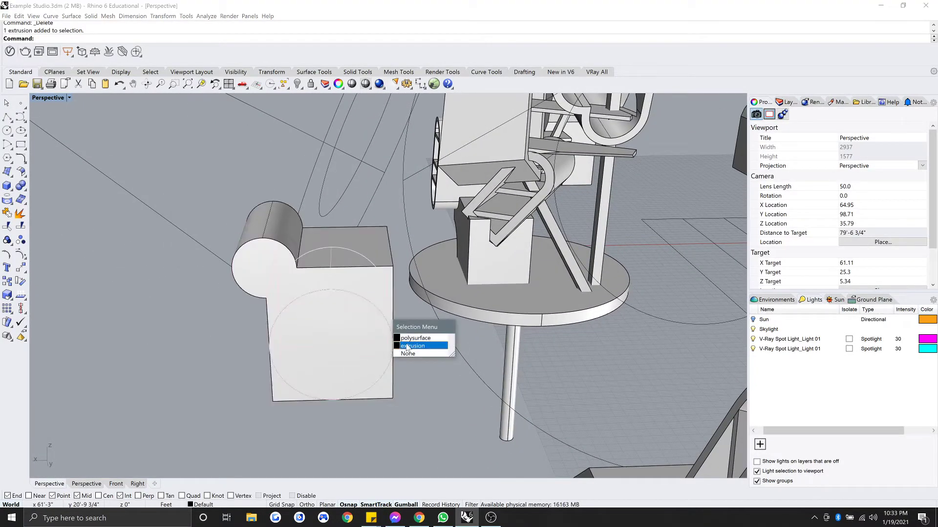
left_click(443, 436)
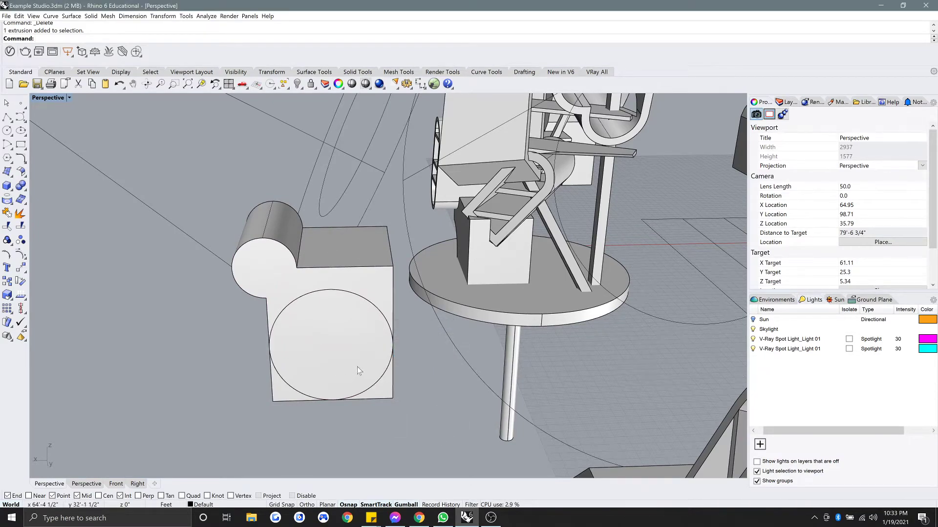
key("ctrl+z")
right_click_drag(289, 353, 449, 360)
right_click_drag(298, 400, 394, 400)
key("ctrl+z")
left_click(467, 405)
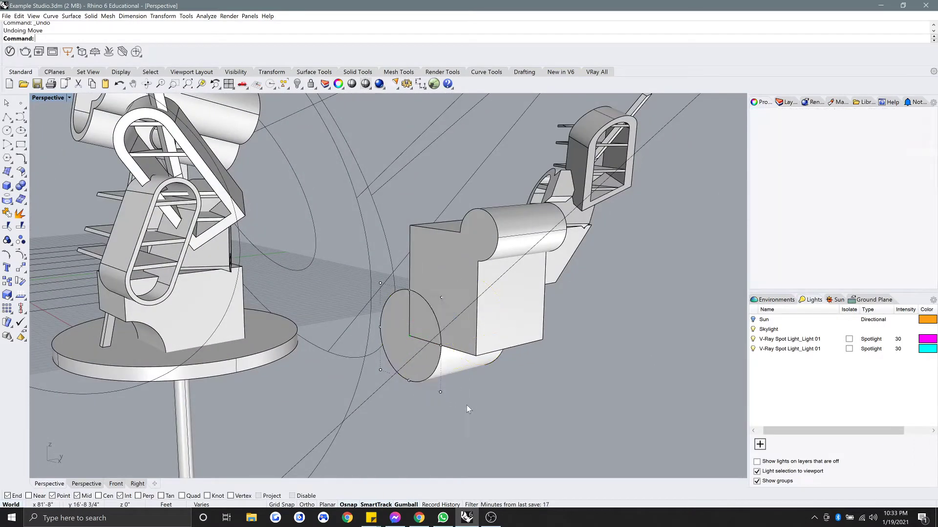
Delete the cylinder and move the circle onto the box's front face.
left_click(451, 373)
key("Delete")
left_click(429, 373)
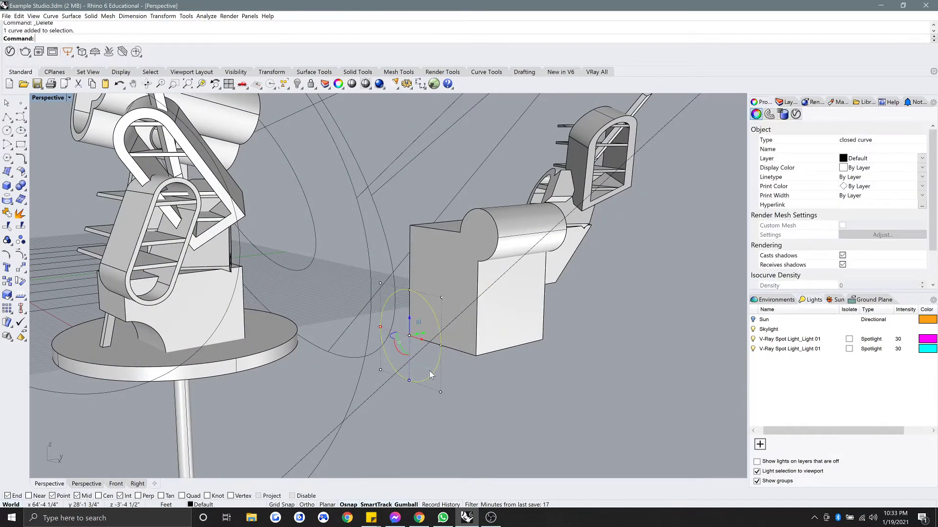
type("move")
key("Return")
left_click(423, 379)
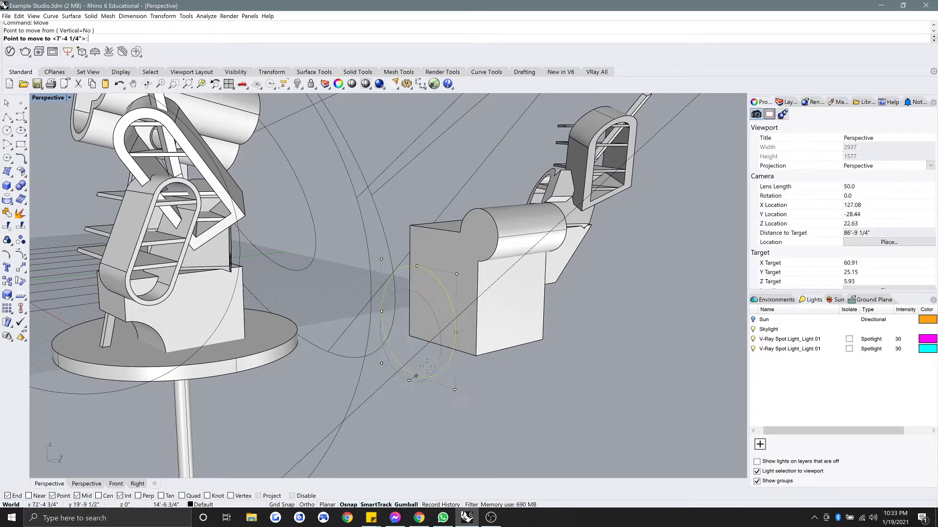
left_click(443, 347)
right_click_drag(443, 346, 455, 340)
scroll(454, 340, "up", 4)
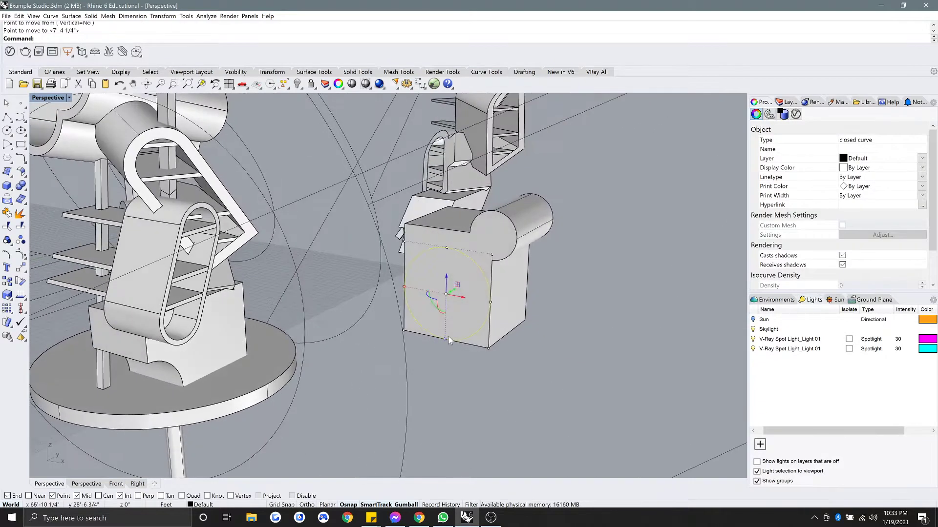
In four-view layout, draw an orthogonal polyline enclosing the circle's lower-left quarter.
left_click(8, 119)
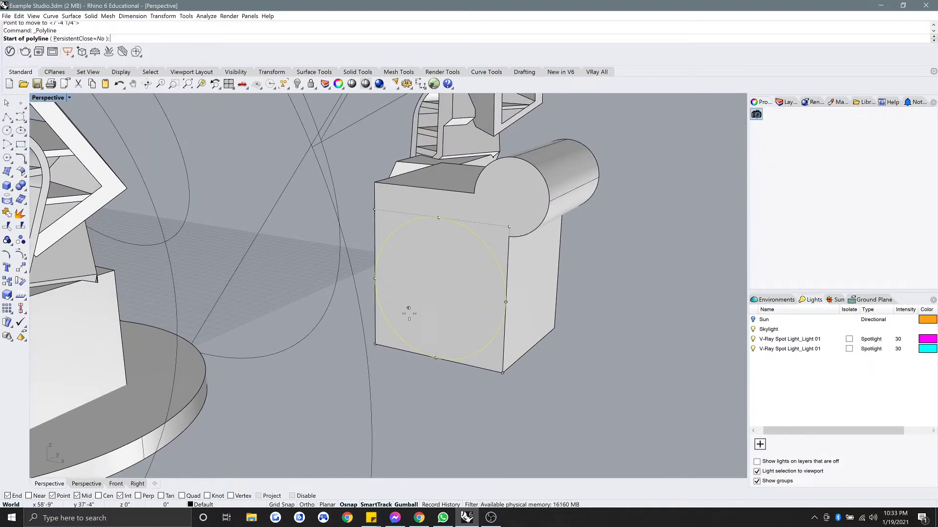
left_click(436, 360)
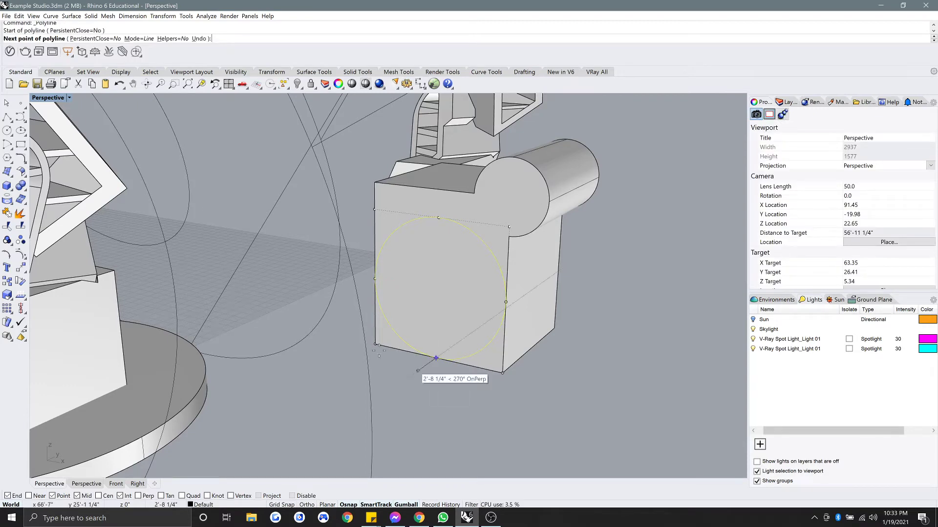
double_click(54, 98)
scroll(167, 400, "down", 5)
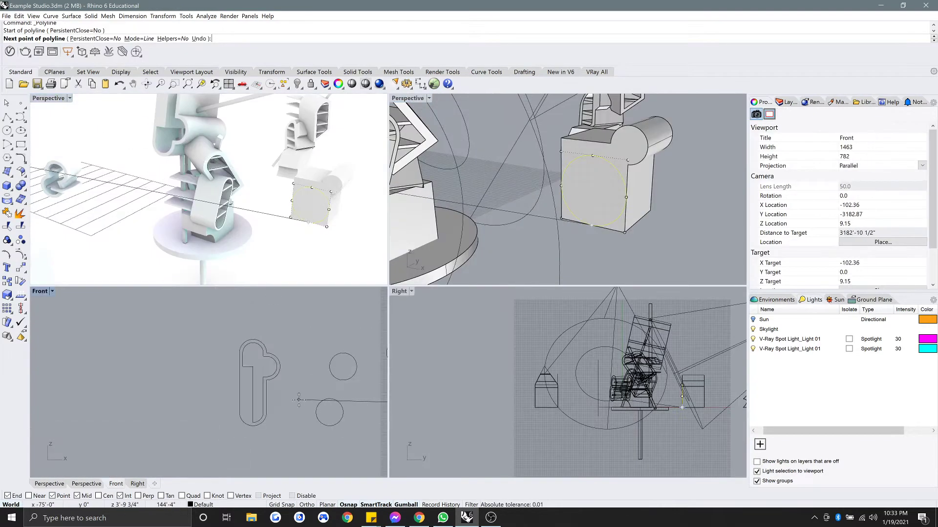
scroll(266, 386, "up", 5)
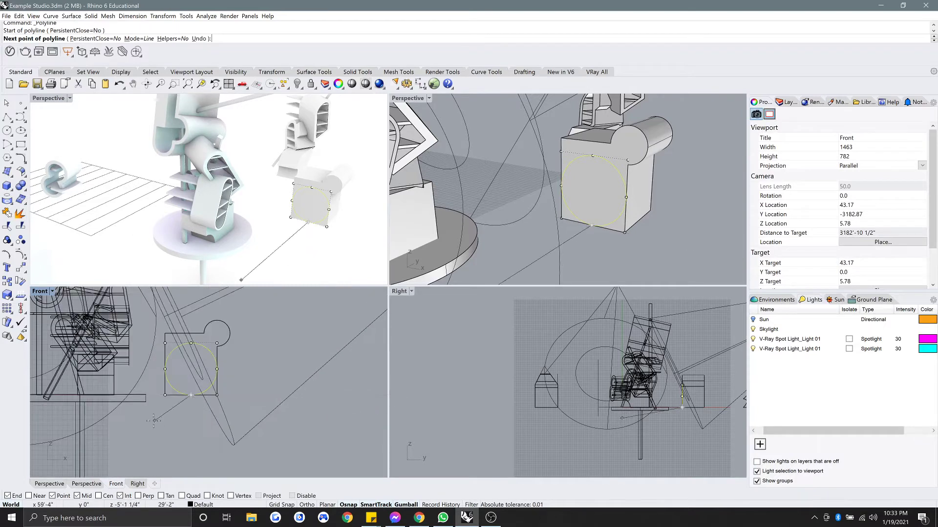
key("shift")
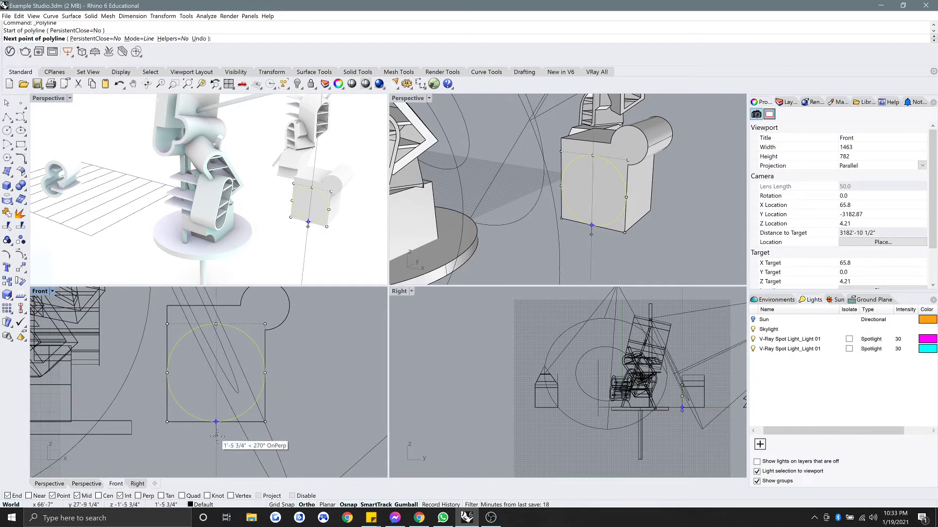
left_click(215, 434)
left_click(155, 433)
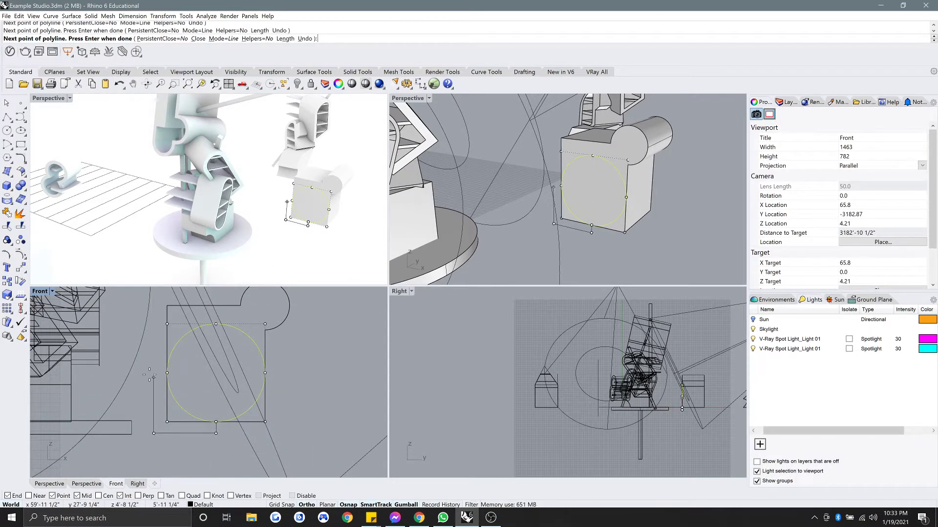
scroll(150, 374, "up", 3)
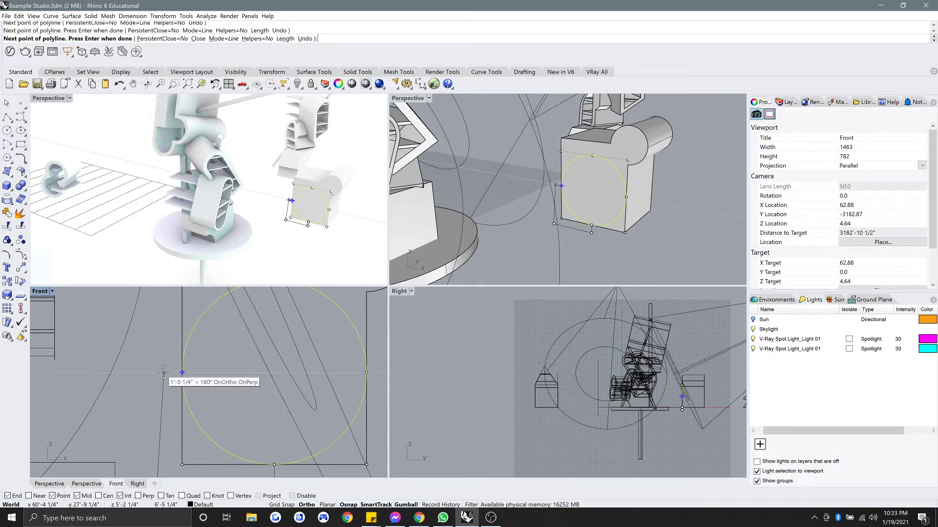
left_click(158, 372)
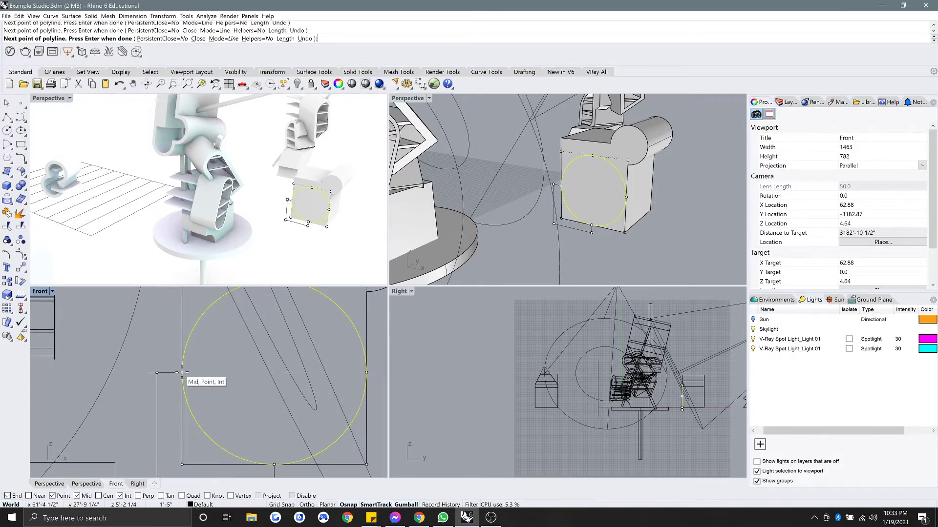
left_click(182, 373)
Trim the circle against the outline and join the arc and polyline into one closed profile.
left_click(157, 392)
right_click_drag(200, 412, 196, 371)
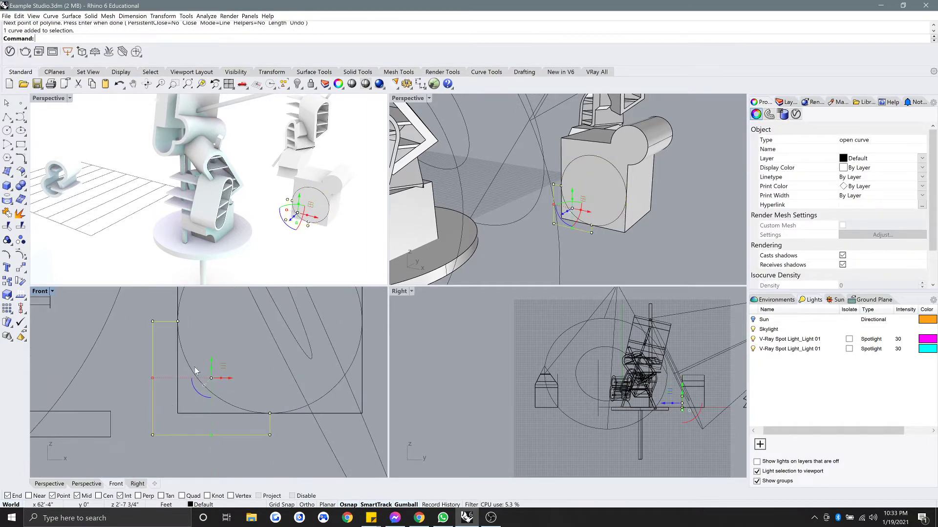
right_click_drag(288, 391, 270, 406)
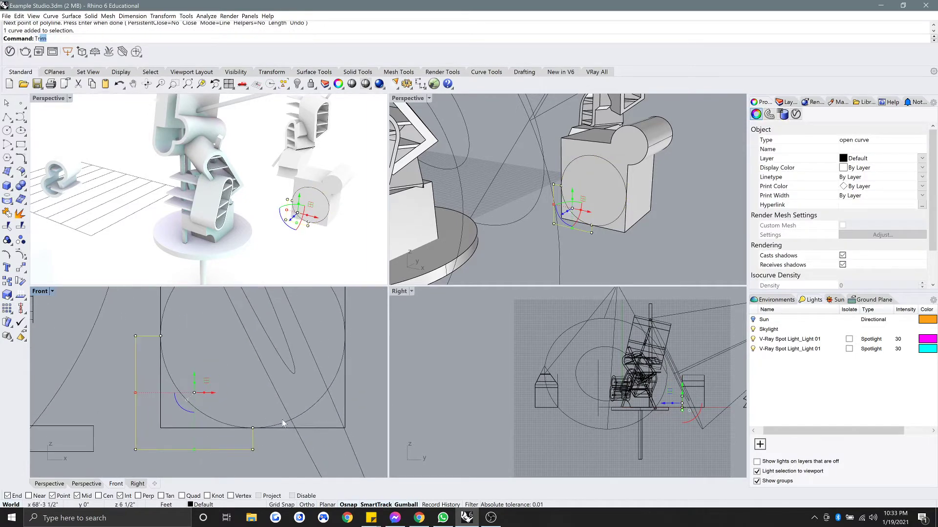
key("Return")
left_click(275, 423)
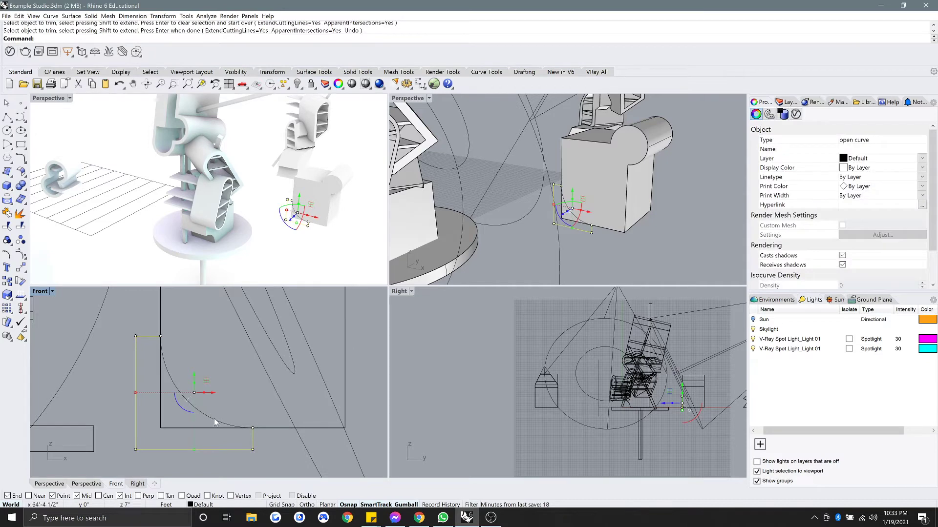
left_click(215, 419, "shift")
type("join")
key("Return")
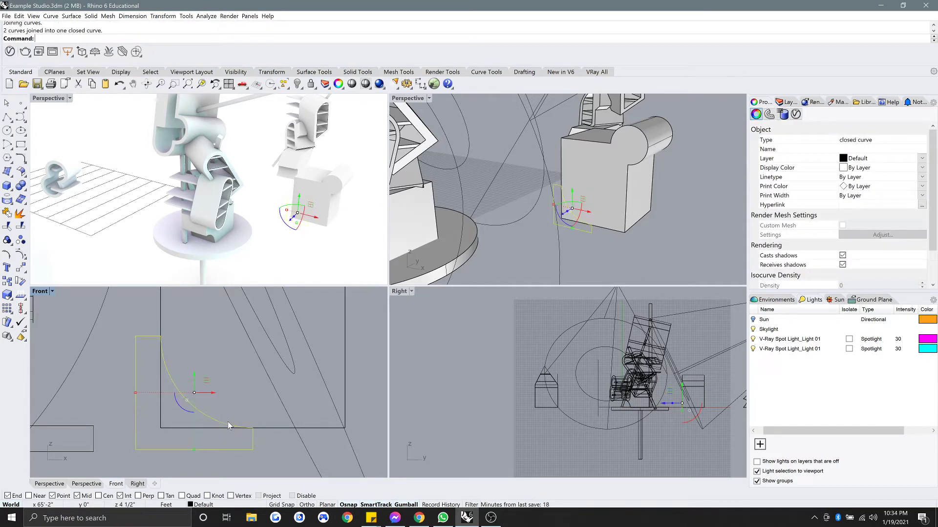
Extrude the closed profile into a solid cutter and move it back through the block.
double_click(409, 99)
type("Ex")
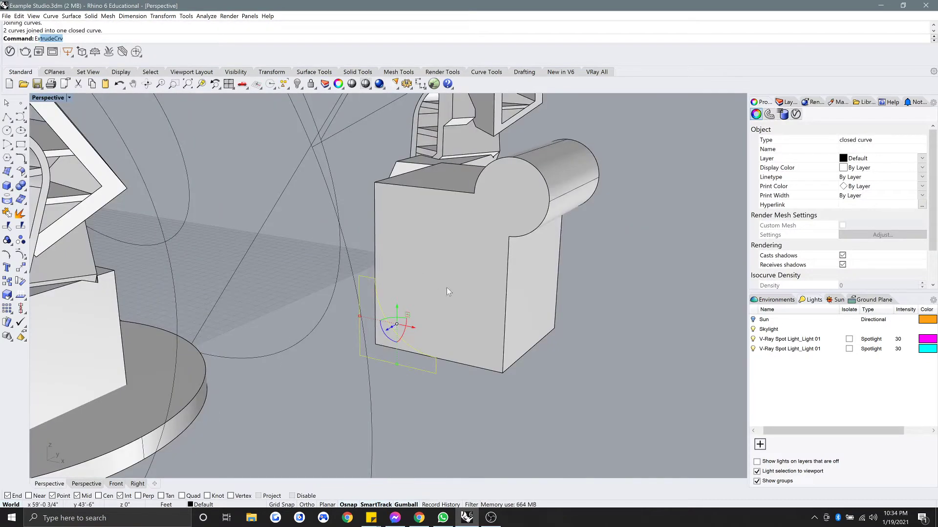
type("t")
key("Return")
right_click_drag(577, 313, 519, 322)
left_click(619, 325)
right_click_drag(647, 326, 568, 304)
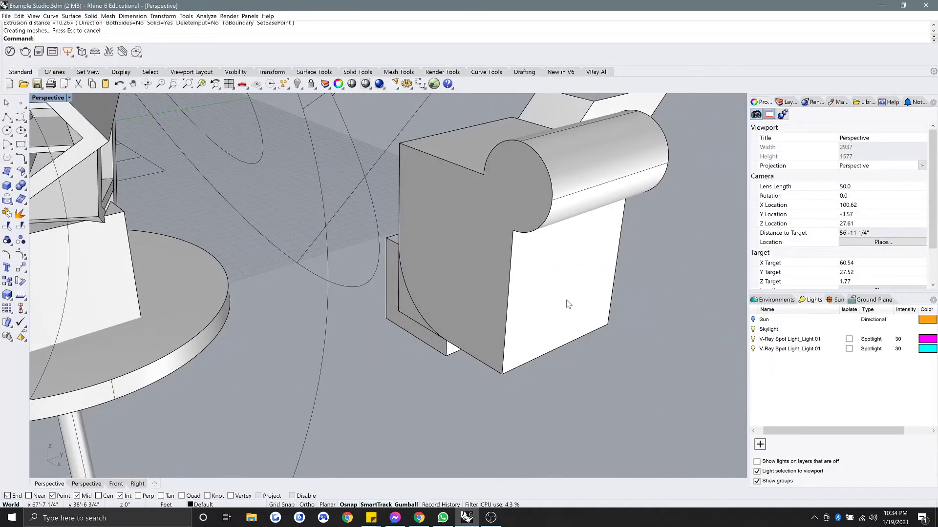
left_click(427, 345)
left_click(467, 368)
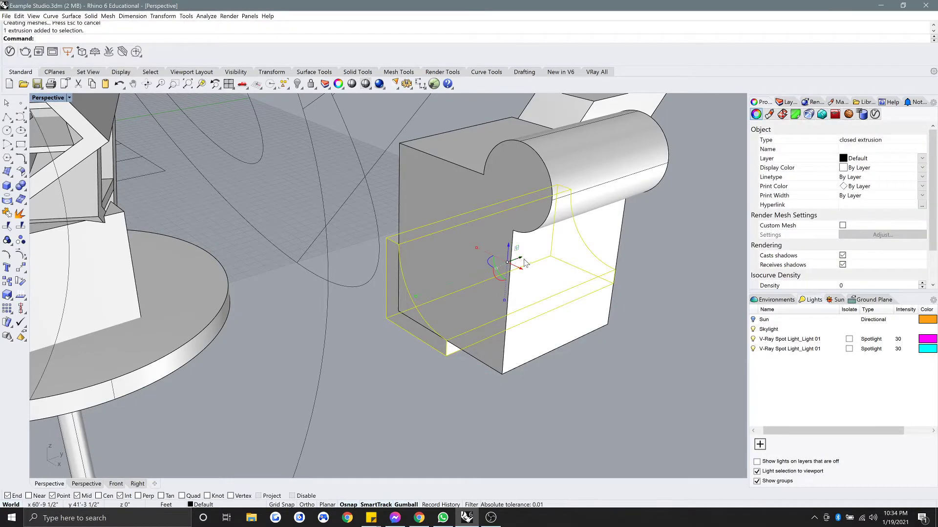
left_click_drag(522, 266, 509, 270)
left_click(467, 400)
BooleanDifference the curved cutter from the block, then delete the leftover cutter.
type("BooleanDifference")
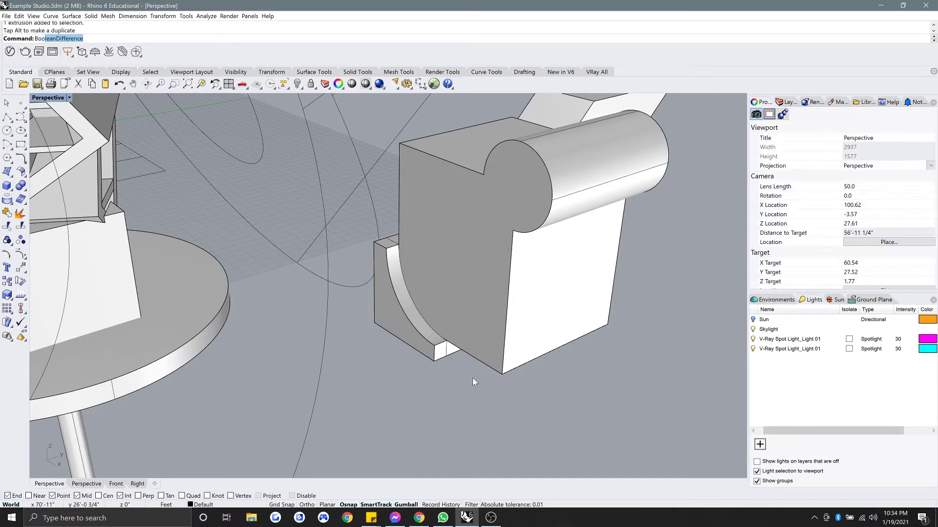
key("Return")
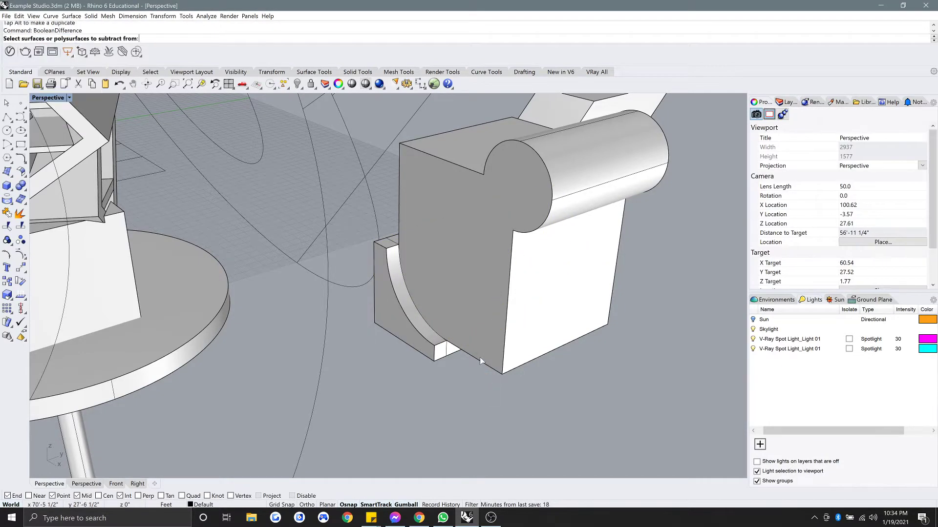
left_click(471, 292)
key("Return")
left_click(427, 352)
key("Return")
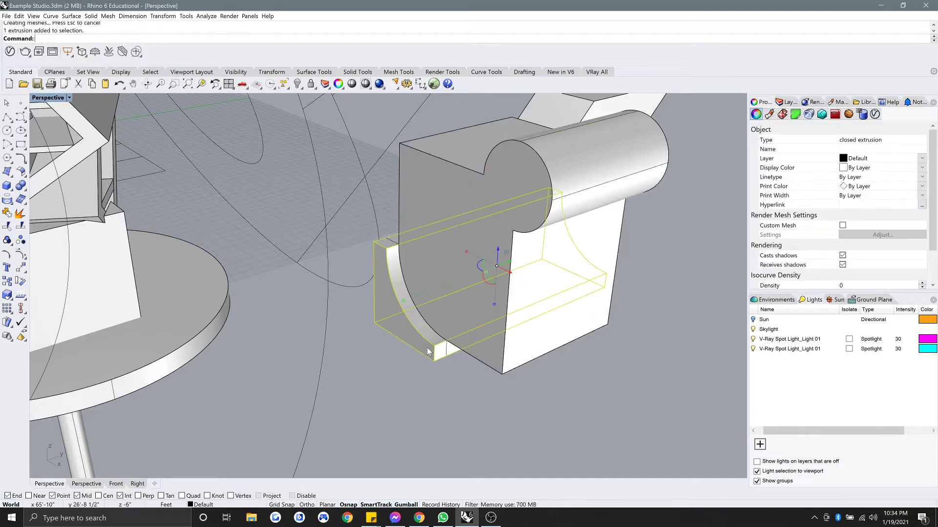
key("Delete")
Delete the leftover profile curve and orbit back to view the notched block.
right_click_drag(418, 349, 459, 333)
left_click(462, 323)
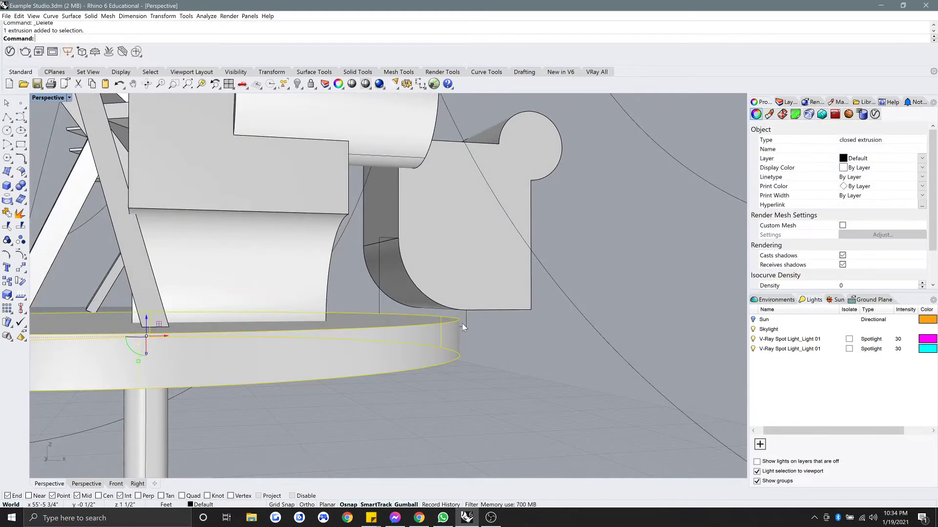
left_click(464, 324)
key("Delete")
mouse_move(429, 307)
right_mouse_down()
mouse_move(432, 321)
mouse_move(423, 324)
mouse_move(398, 324)
mouse_move(390, 310)
mouse_move(404, 326)
mouse_move(412, 318)
mouse_move(402, 316)
mouse_move(432, 324)
right_mouse_up()
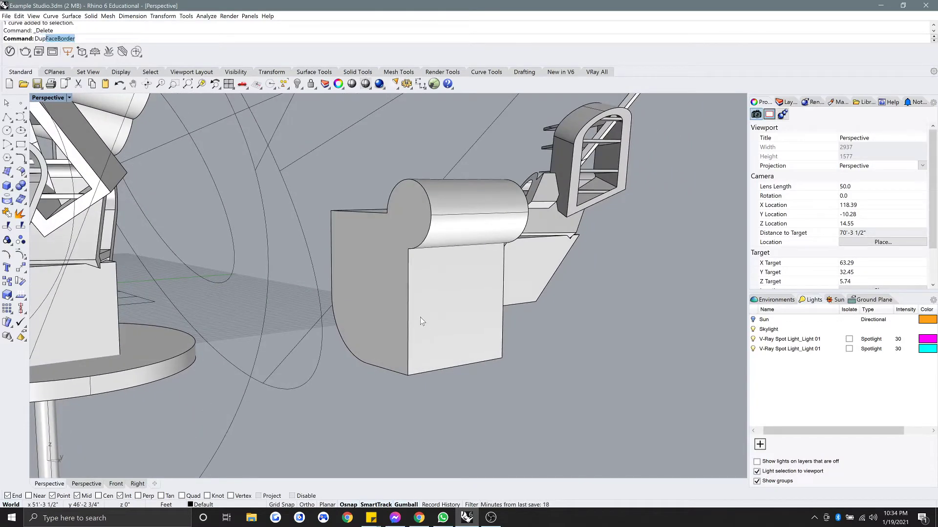
Duplicate the outlines of the block's left face and the lower box's front face.
key("Return")
left_click(386, 289)
key("Return")
left_click(456, 309)
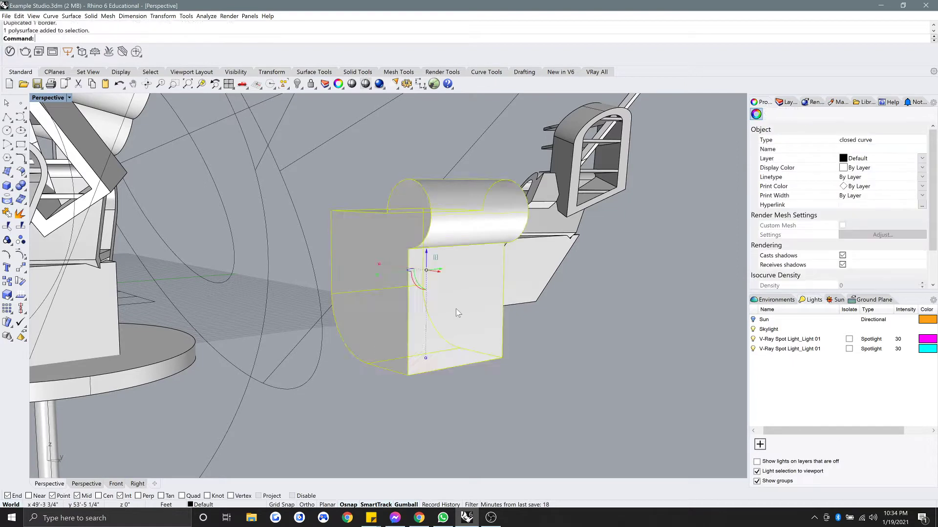
key("Return")
left_click(503, 331)
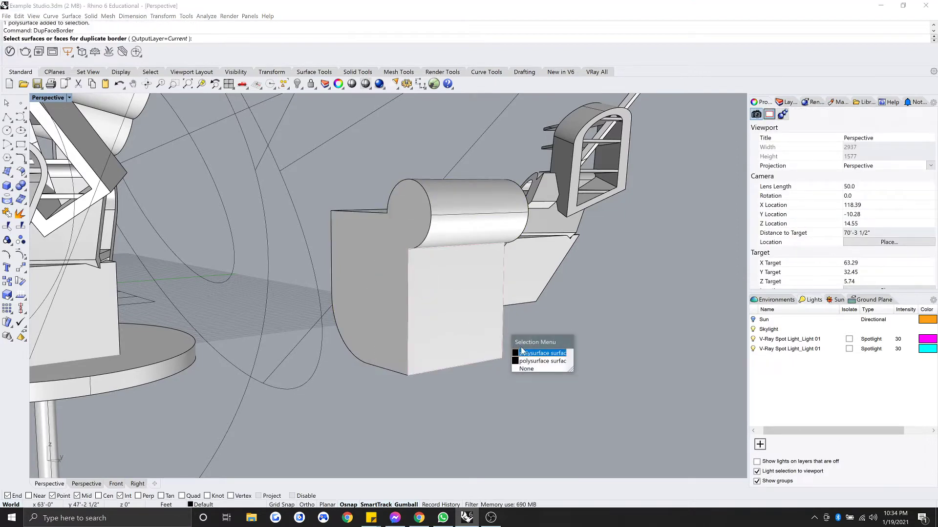
left_click(522, 353)
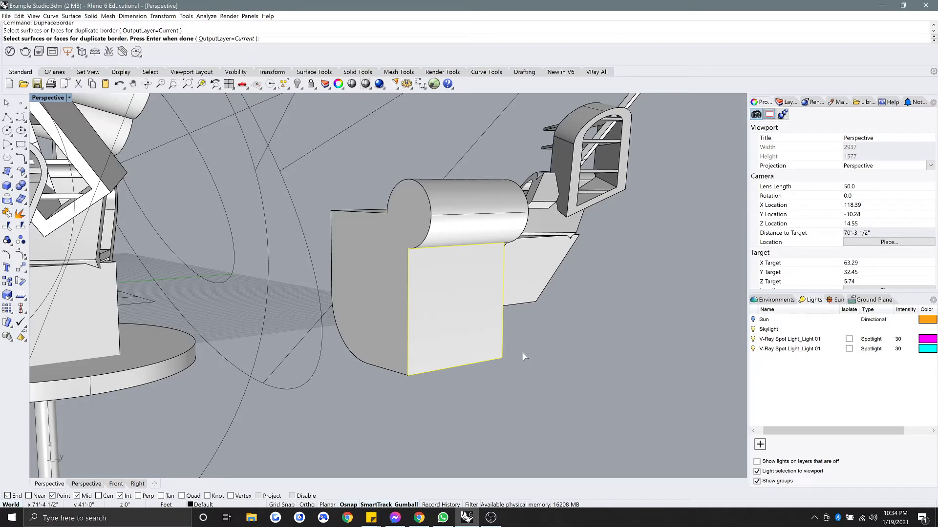
type("of")
key("Return")
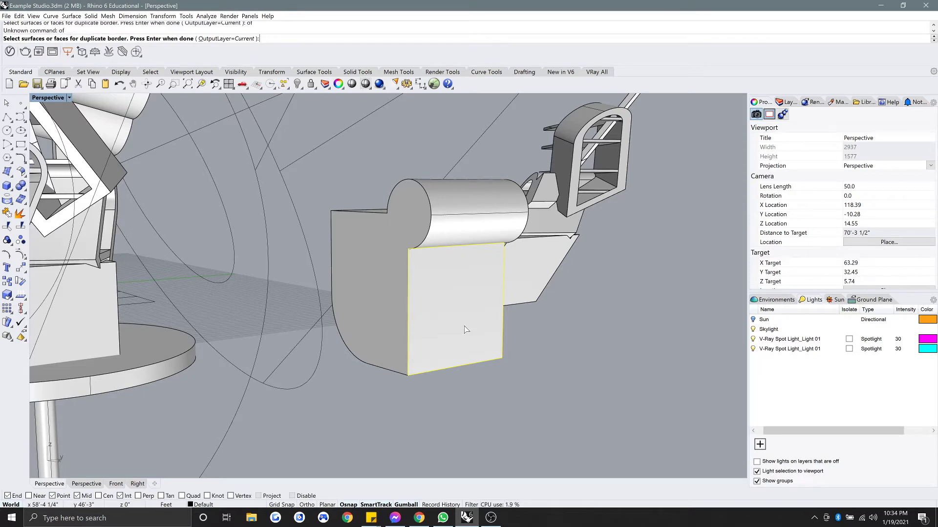
key("Return")
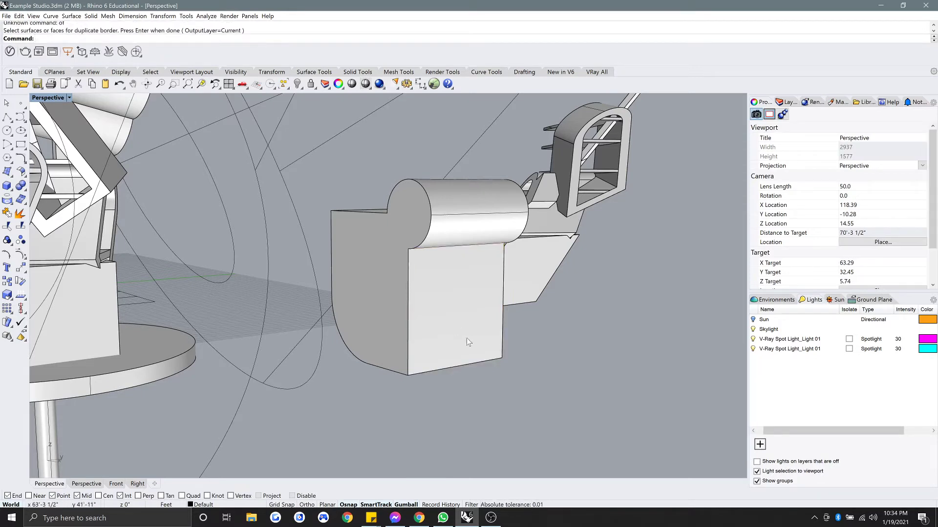
left_click(501, 346)
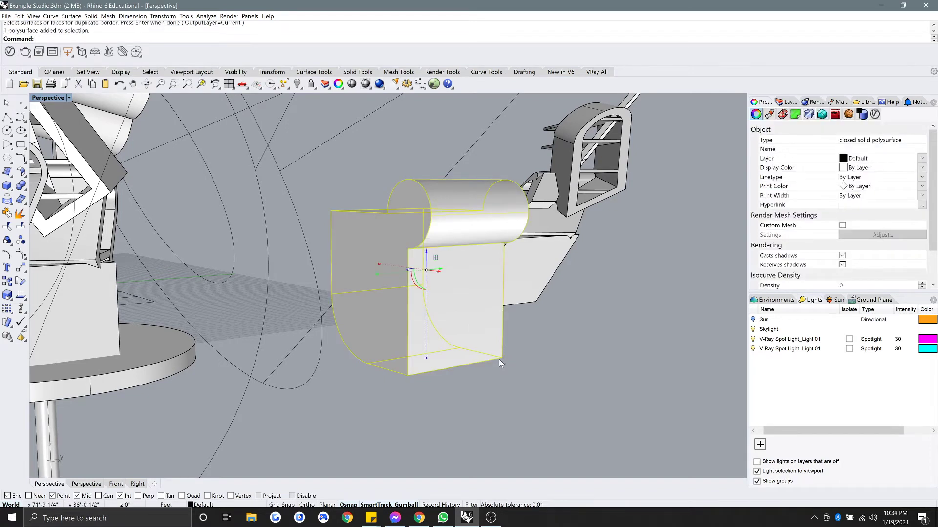
left_click(481, 373)
Duplicate the outline of the block's front face as a separate curve.
key("Return")
left_click(445, 342)
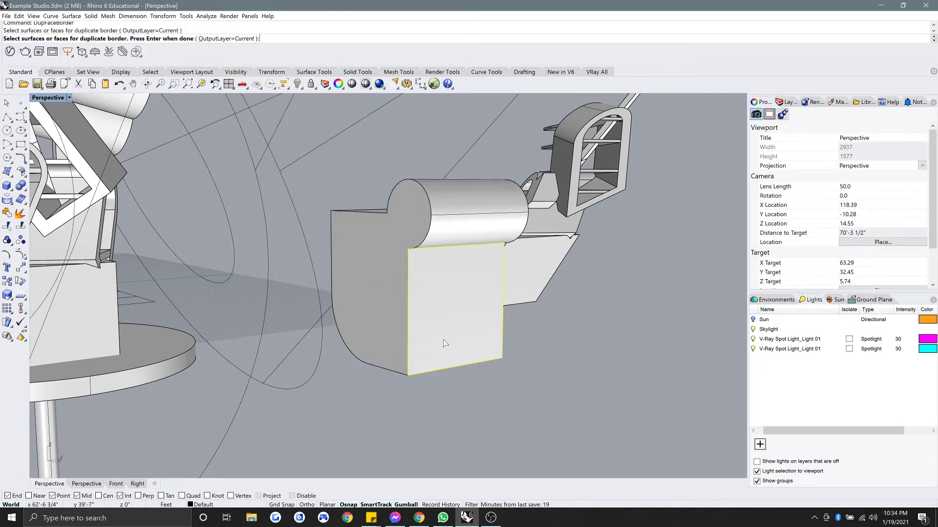
key("Return")
left_click(356, 325)
left_click(380, 433)
key("Return")
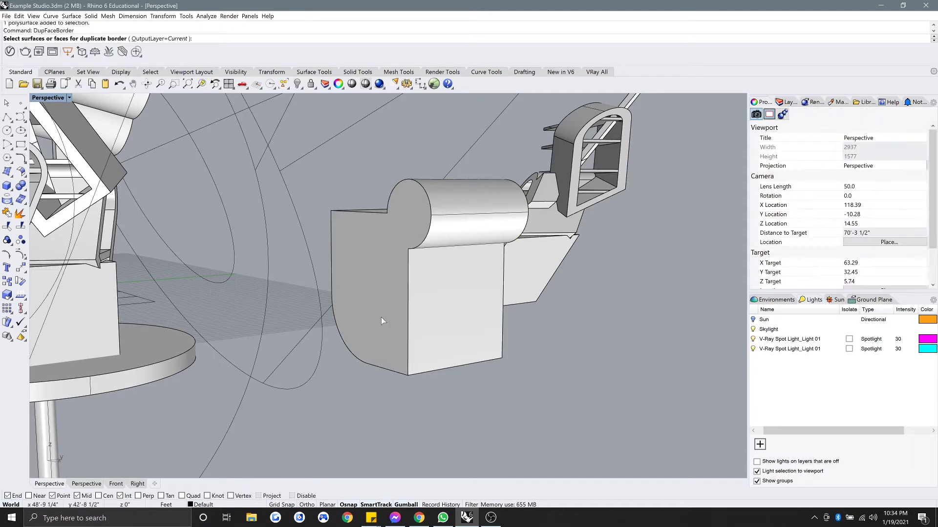
left_click(381, 317)
key("Return")
Offset the duplicated front-face outline inward to create an inner rectangle.
left_click(411, 391)
left_click(431, 373)
left_click(452, 391)
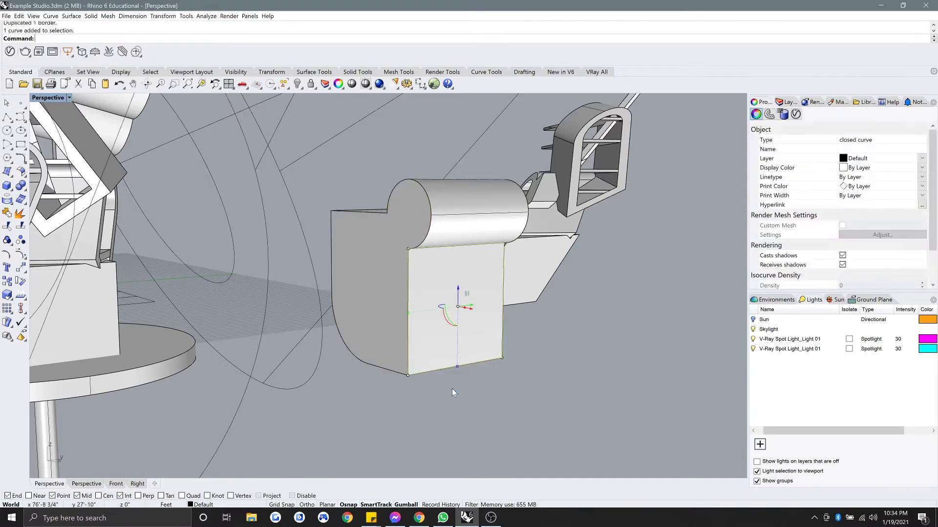
type("offset")
key("Return")
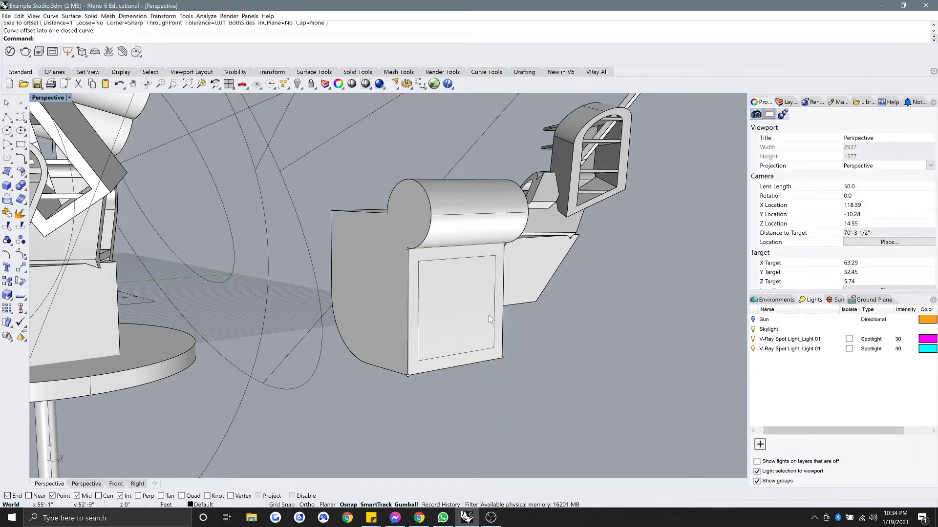
left_click(492, 315)
Scale the inner rectangle in one direction with Scale1D to half its width.
left_click(494, 318)
type("scale1D")
key("Return")
left_click(493, 348)
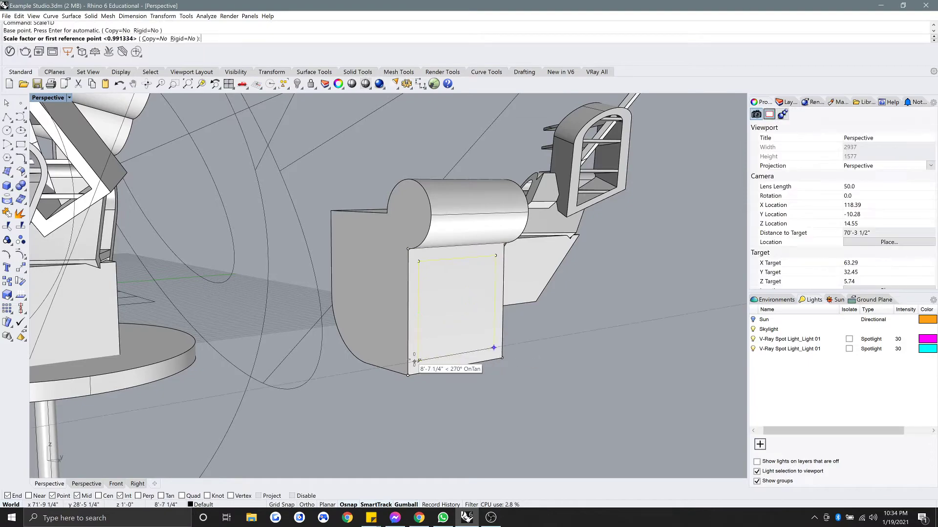
left_click(418, 361)
left_click(458, 354)
Offset the block's side-face outline inward, just inside its curled outer edge.
right_click_drag(458, 354, 410, 326)
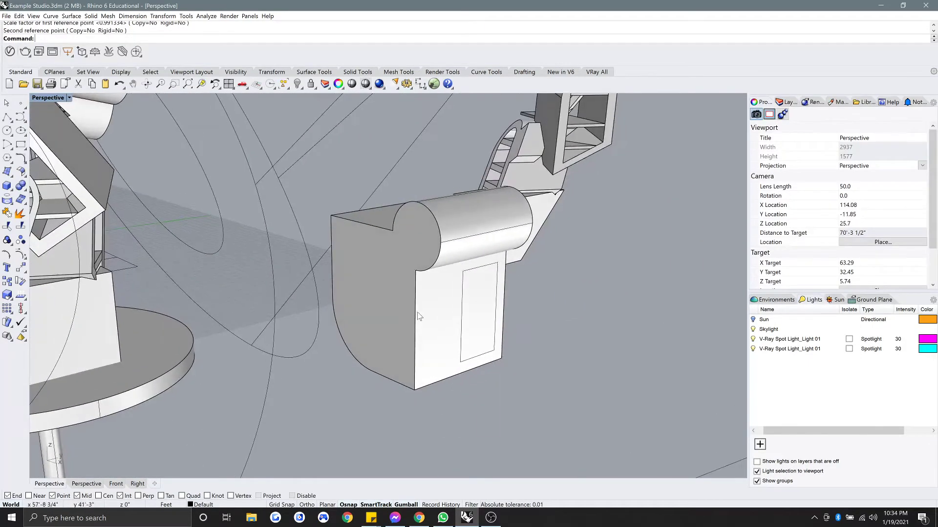
left_click(417, 313)
left_click(437, 337)
key("Escape")
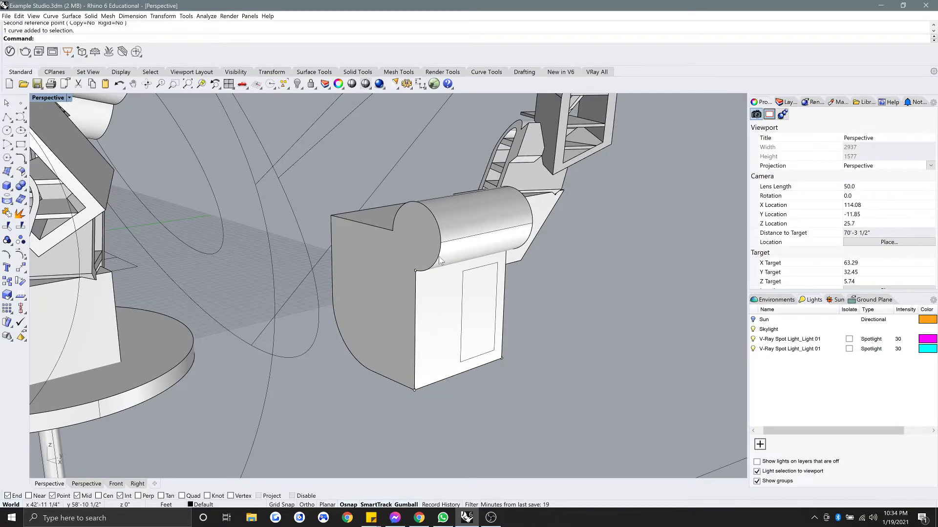
left_click(439, 260)
left_click(453, 281)
key("Return")
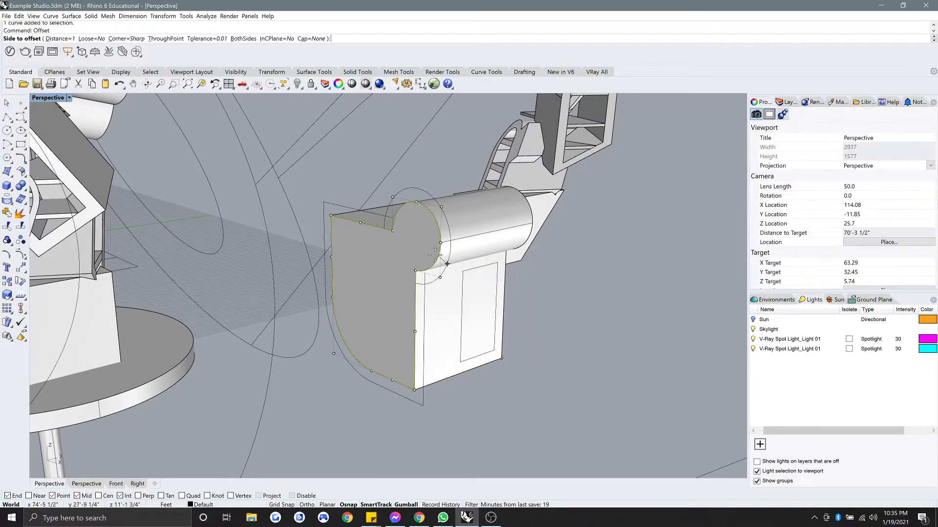
left_click(415, 247)
key("Escape")
mouse_move(403, 247)
right_mouse_down()
mouse_move(426, 253)
mouse_move(385, 241)
mouse_move(406, 241)
right_mouse_up()
scroll(418, 269, "up", 2)
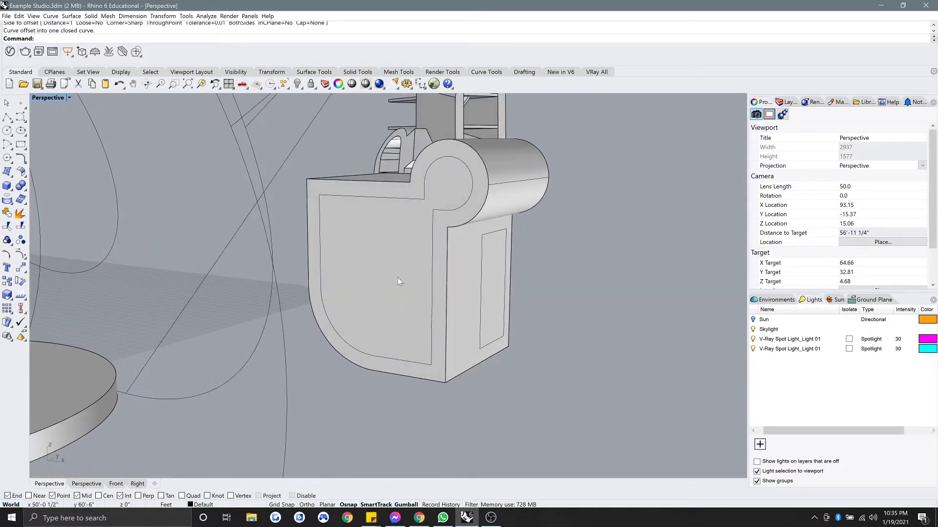
Draw a line across the inset curve and trim away the curve below it.
left_click(7, 118)
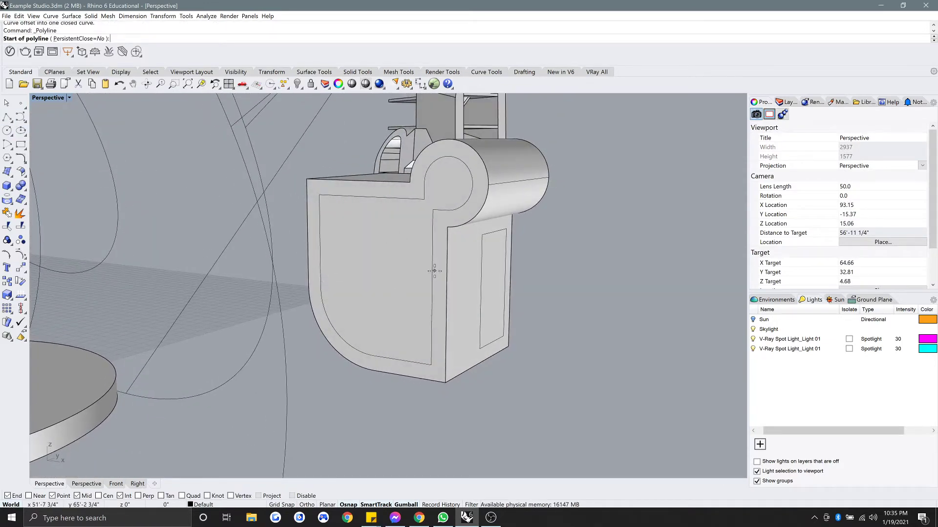
left_click(432, 288)
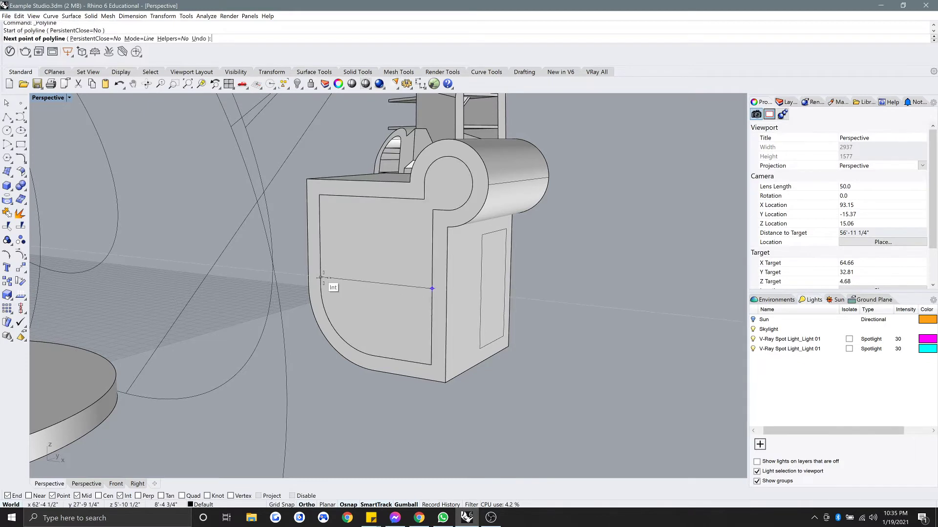
left_click(322, 277)
key("Return")
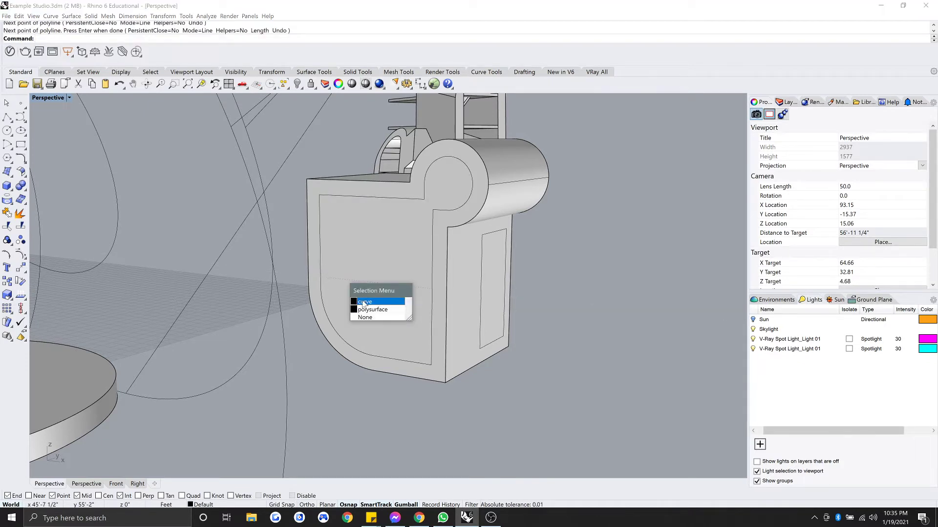
left_click(364, 302)
type("trim")
key("Return")
left_click(433, 318)
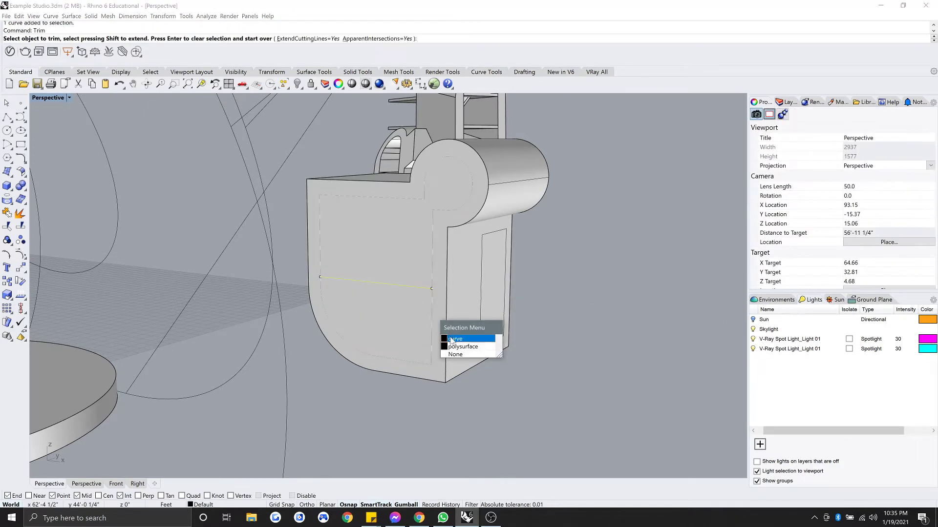
left_click(455, 339)
key("Return")
Extrude the trimmed profile through the block and subtract it to cut the notch.
left_click(432, 269)
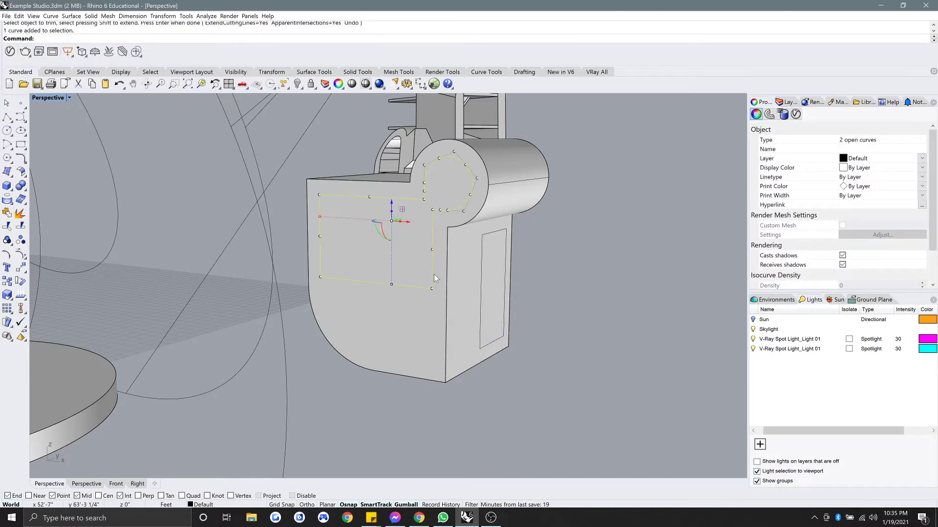
type("ExtrudeCrv")
key("Return")
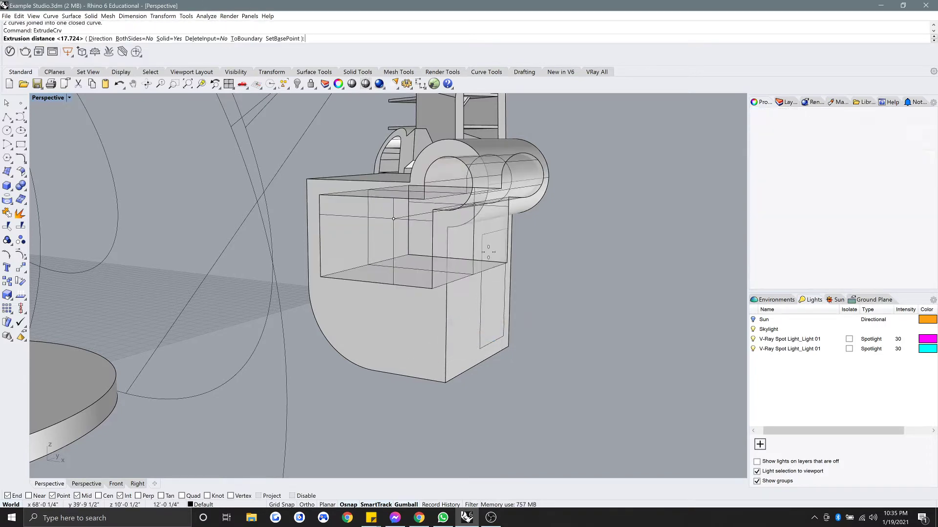
right_click_drag(489, 253, 461, 252)
left_click(504, 265)
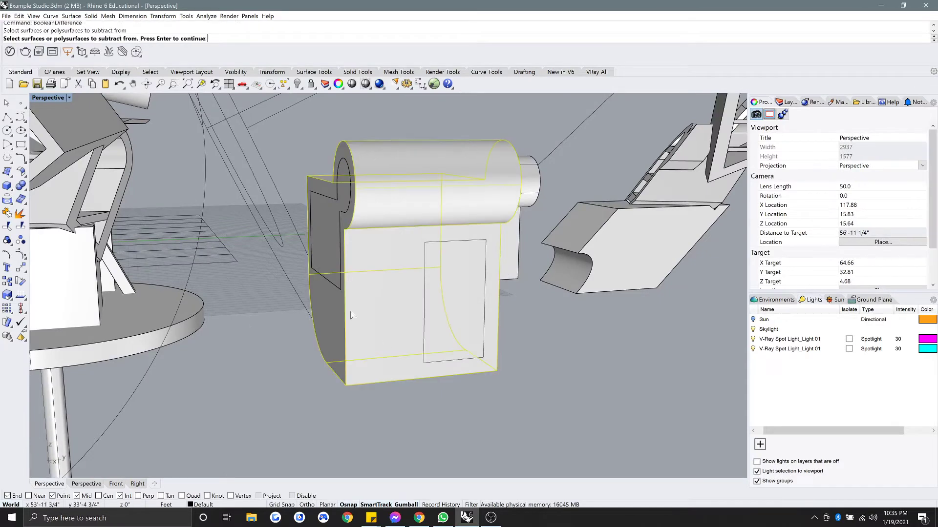
left_click(327, 251)
key("Return")
left_click(326, 250)
key("Delete")
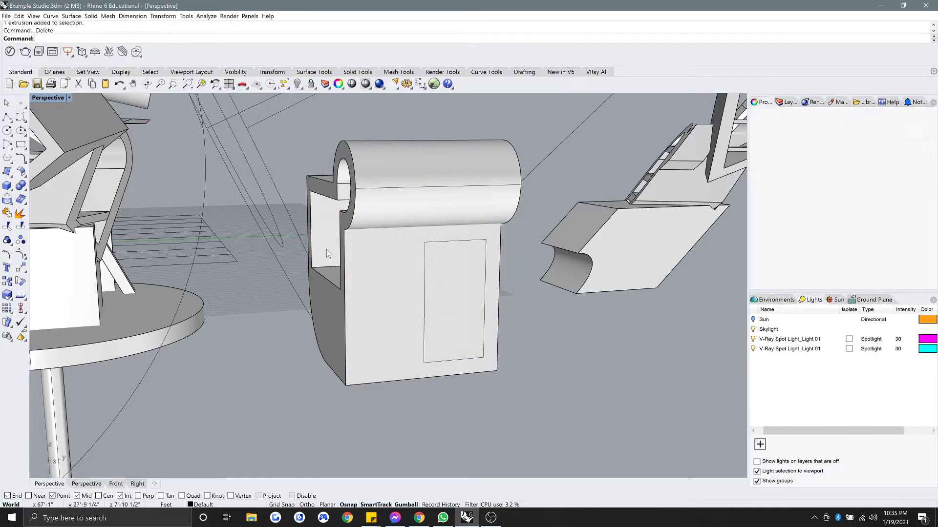
Extrude the narrowed rectangle curve into a box solid within the block.
right_click_drag(385, 276, 342, 269)
left_click(346, 269)
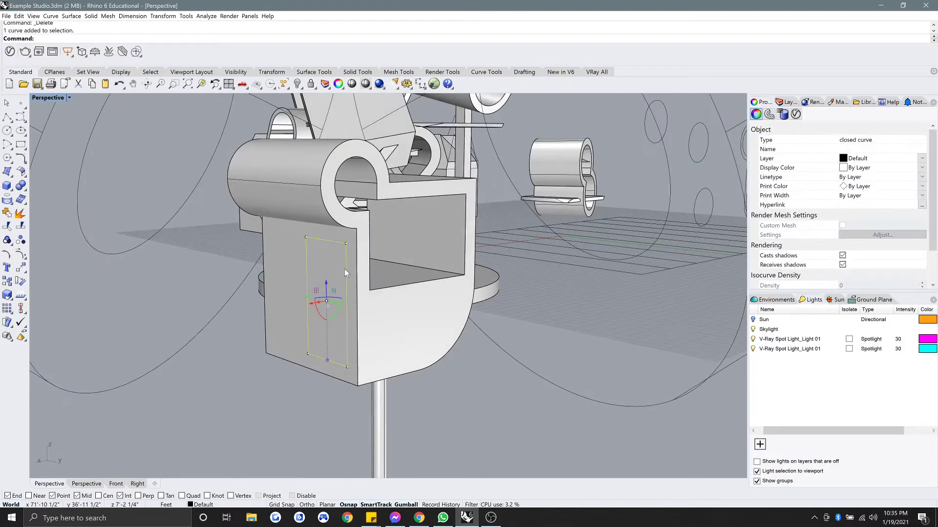
type("ExtrudeCrv")
key("Return")
left_click(464, 274)
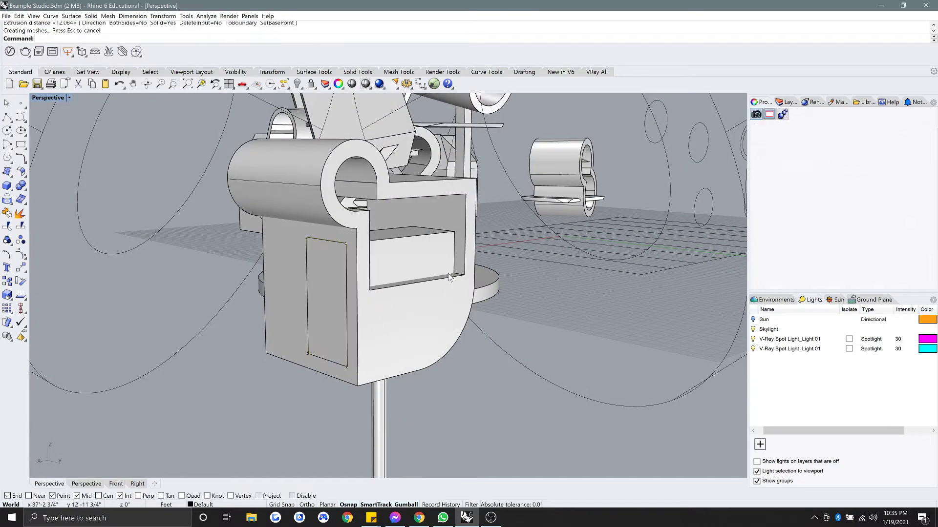
right_click_drag(464, 273, 316, 354)
scroll(390, 259, "up", 8)
left_click(389, 253)
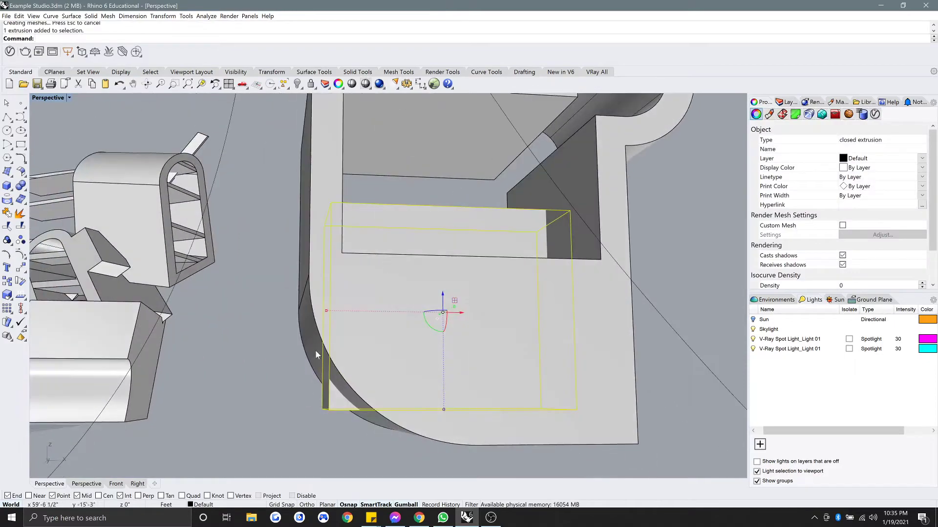
right_click_drag(364, 406, 450, 341)
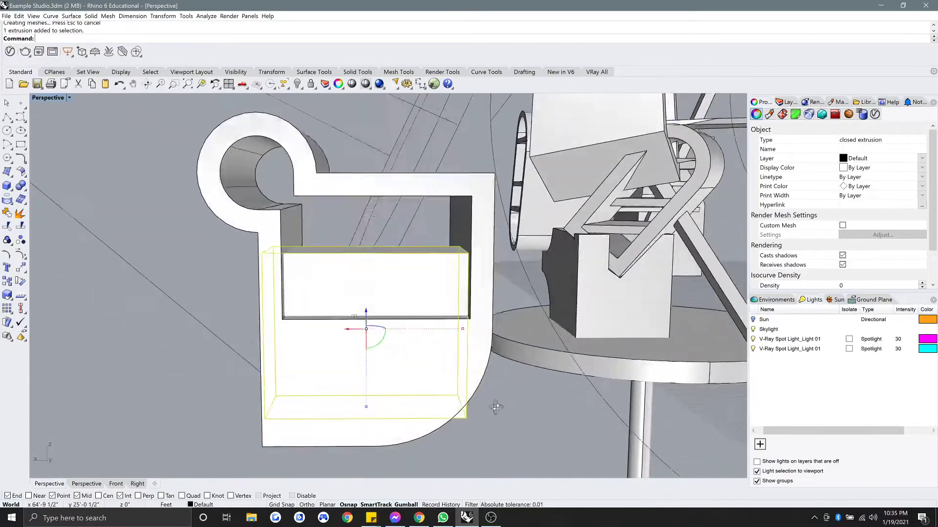
right_click_drag(362, 288, 552, 310)
Undo the box extrusion, the cutter deletion and the boolean notch cut.
scroll(490, 288, "down", 5)
key("ctrl+z")
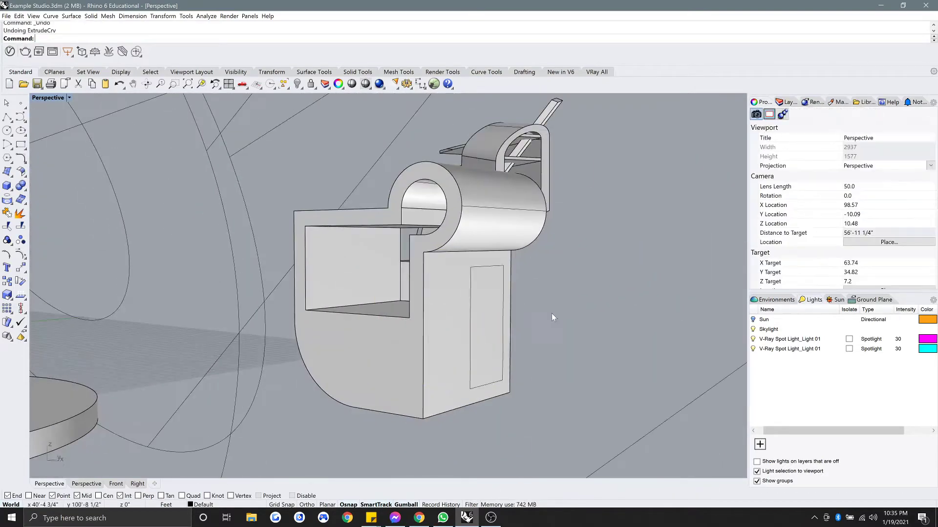
key("ctrl+z")
key("Escape")
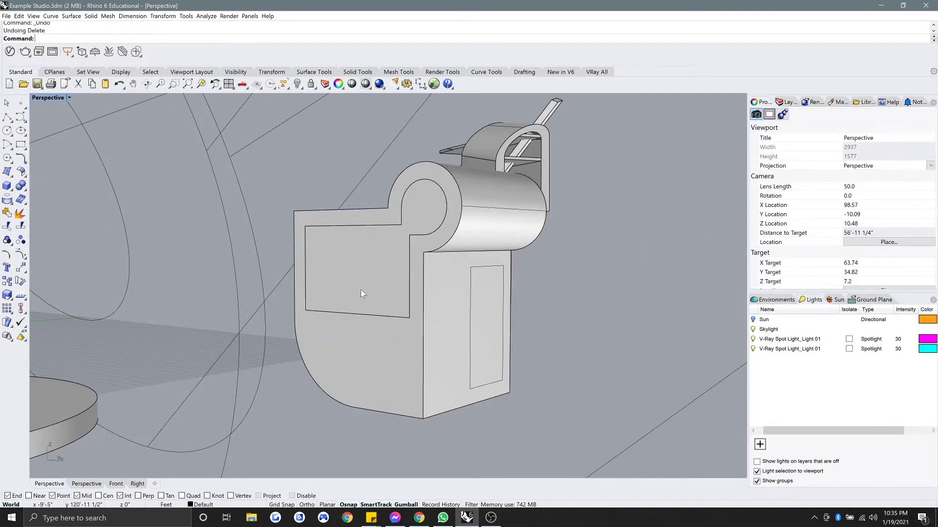
right_click_drag(361, 289, 378, 296)
key("ctrl+z")
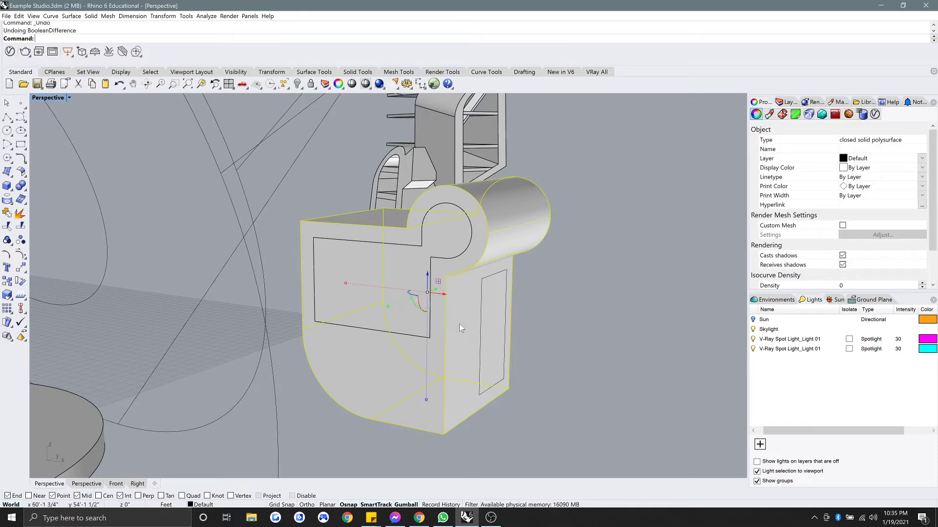
left_click(576, 333)
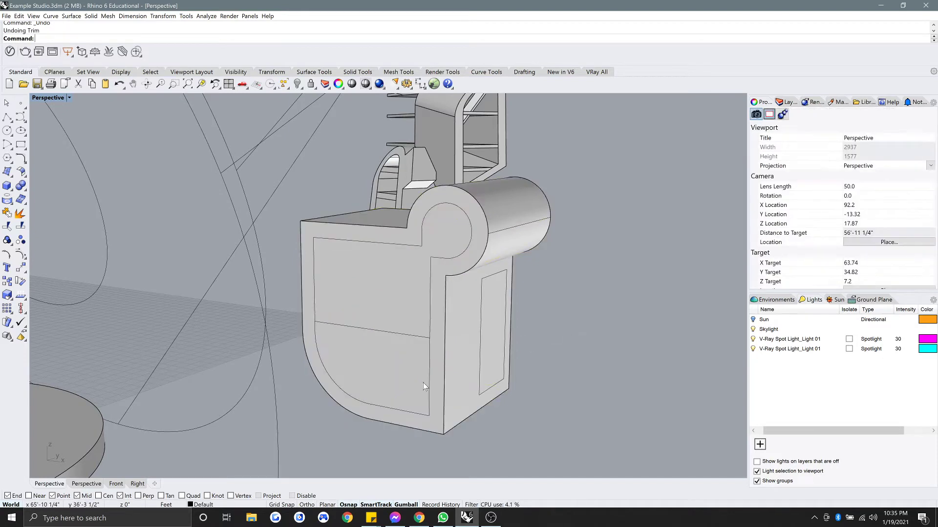
Split the inset outline into two pieces using the line.
left_click(424, 383)
left_click(430, 382)
left_click(458, 402)
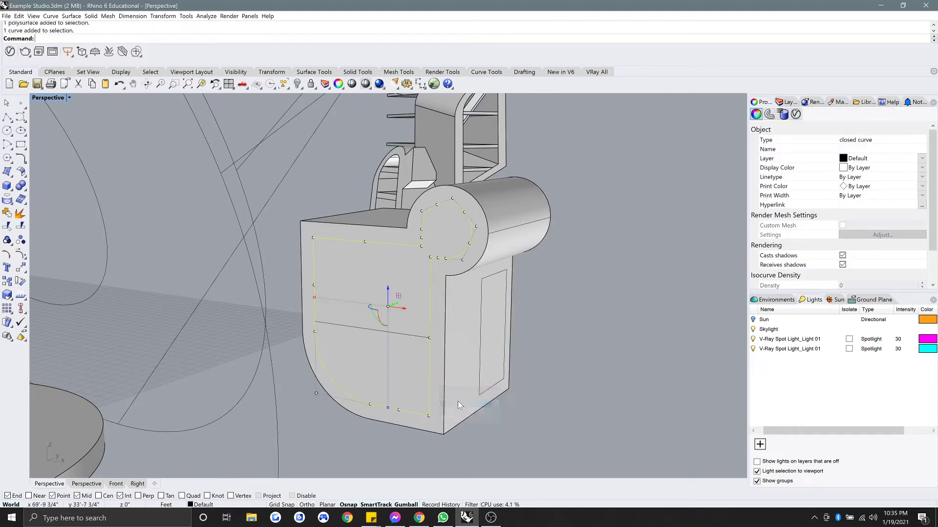
type("split")
key("Return")
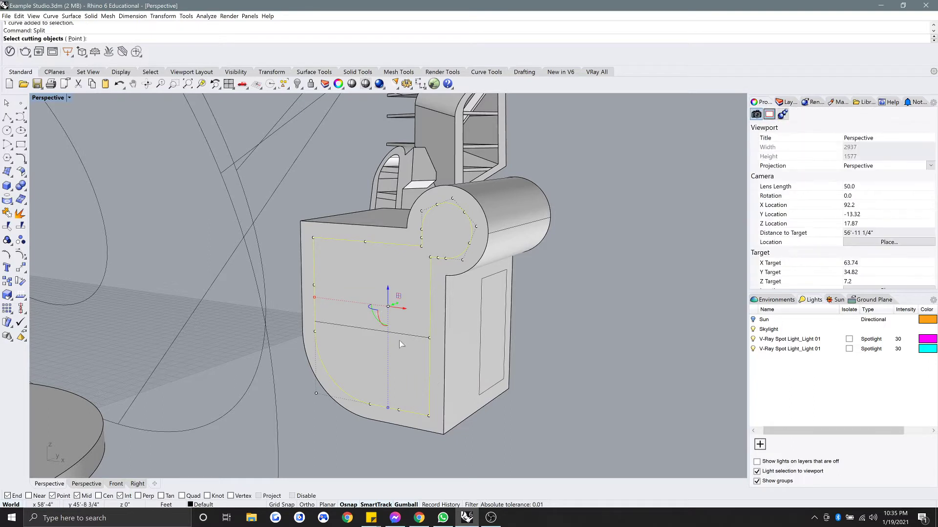
left_click(417, 335)
left_click(432, 357)
key("Return")
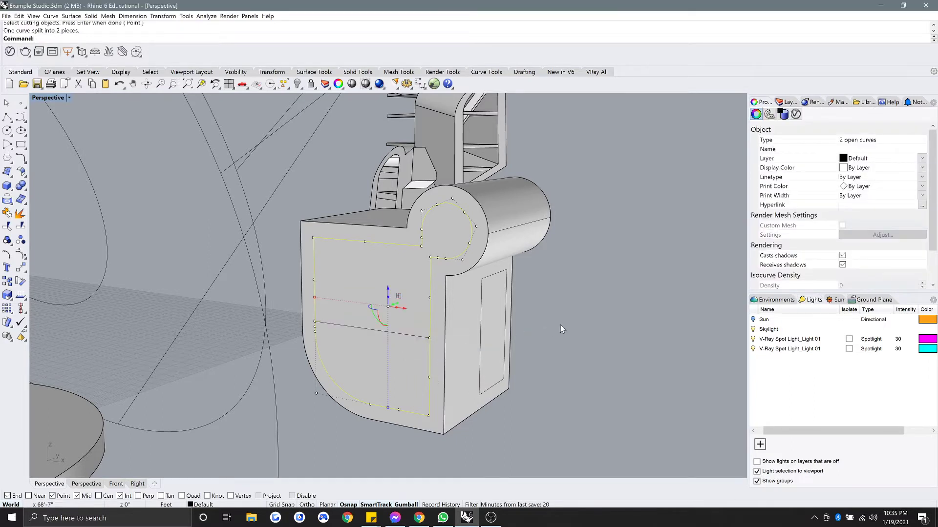
Copy the upper outline piece and the line to the block's far end.
left_click(561, 328)
left_click(430, 306)
left_click(430, 353)
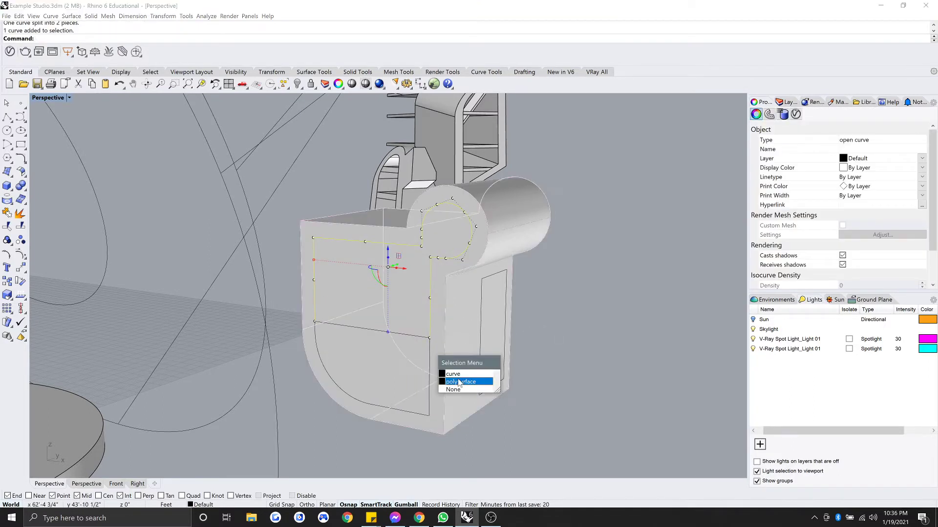
left_click(459, 374)
type("Cop")
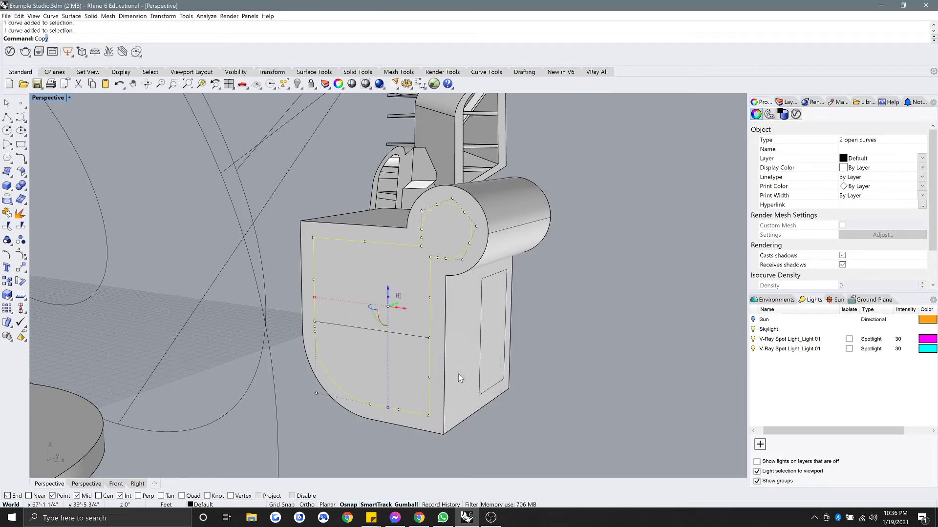
type("y")
key("Return")
left_click(428, 416)
right_click_drag(428, 416, 397, 419)
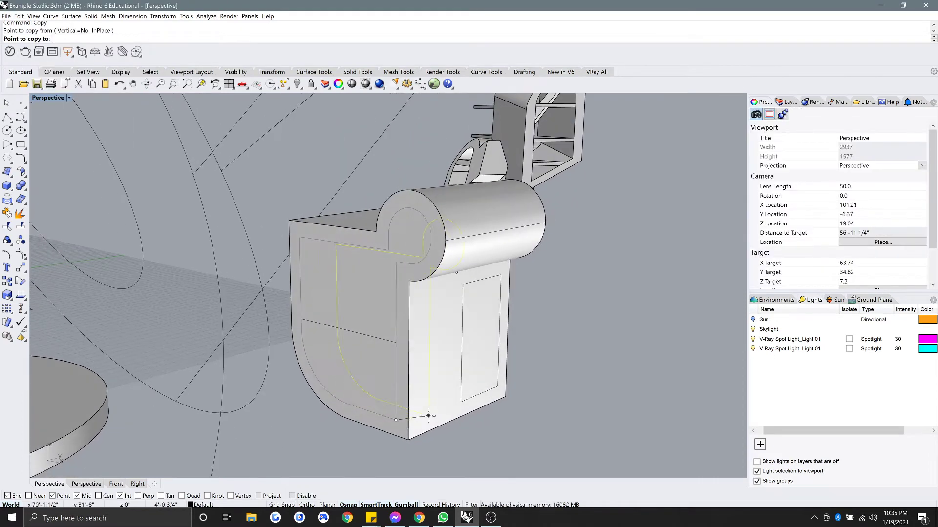
left_click(412, 436)
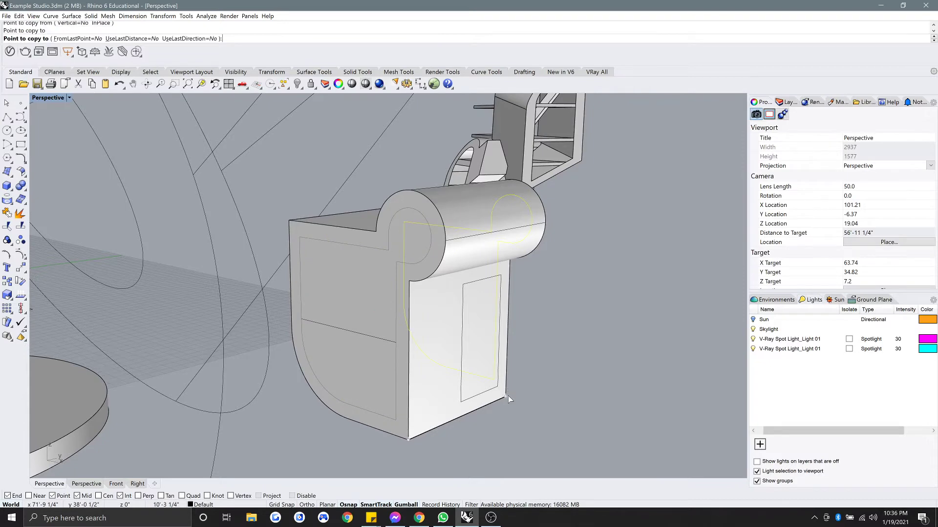
key("Return")
Delete the lower outline piece and extrude the upper profile through the block.
left_click(395, 362)
key("Delete")
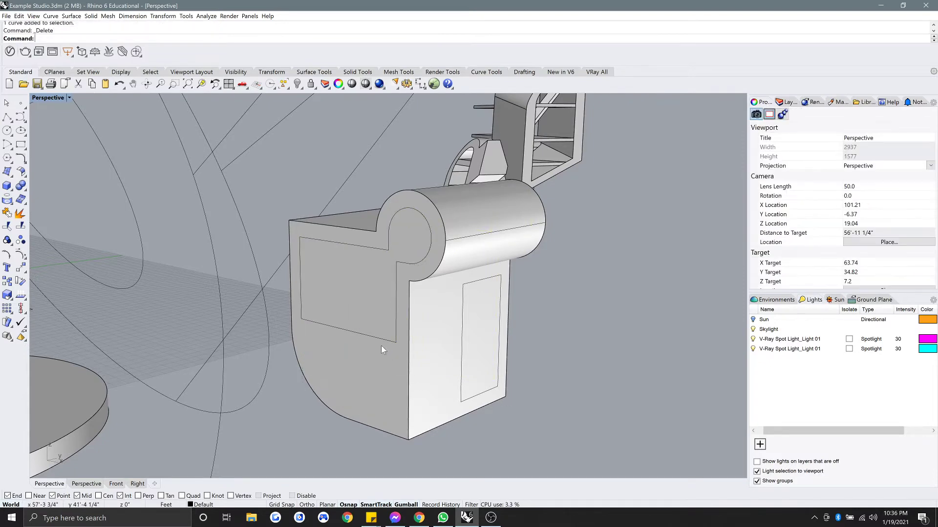
left_click(381, 345)
left_click(393, 344)
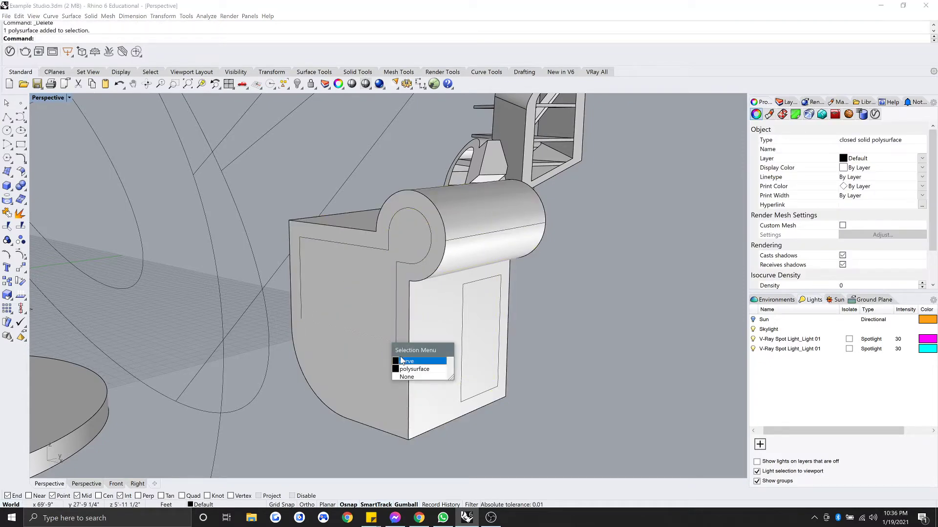
left_click(402, 361)
left_click(399, 328)
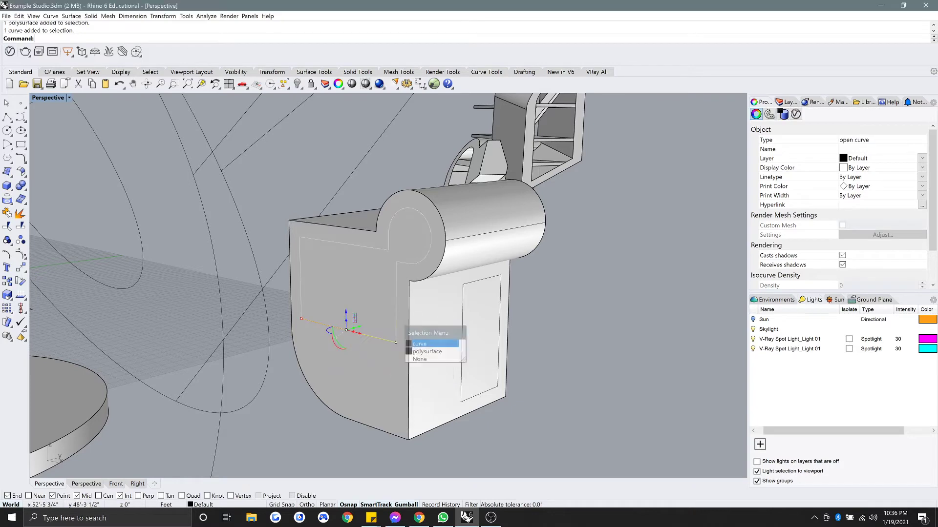
key("Return")
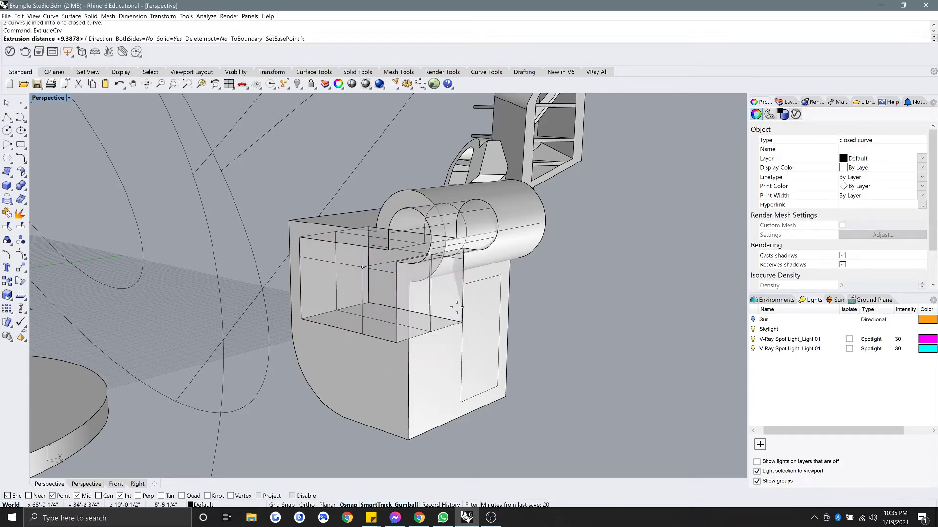
left_click(535, 244)
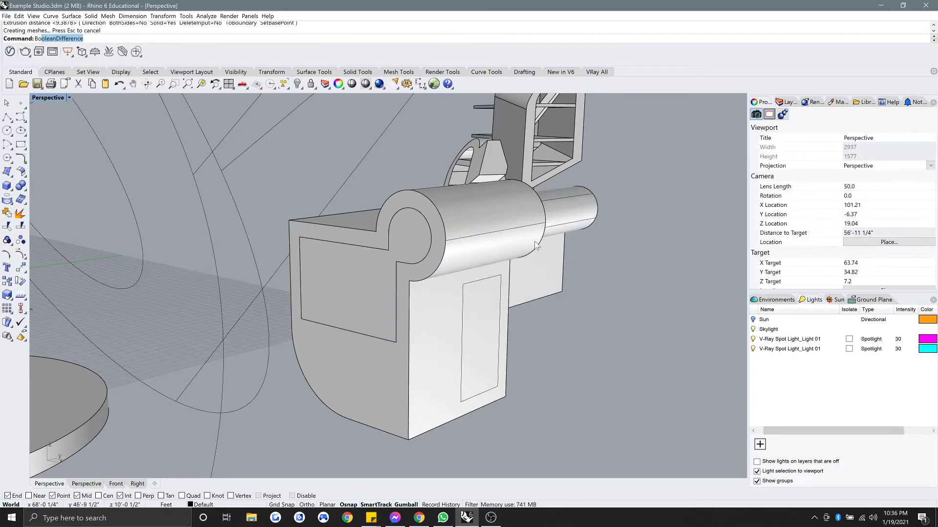
Subtract the extrusion from the block to cut the opening through it.
left_click(370, 303)
key("Delete")
right_click_drag(363, 279, 313, 322)
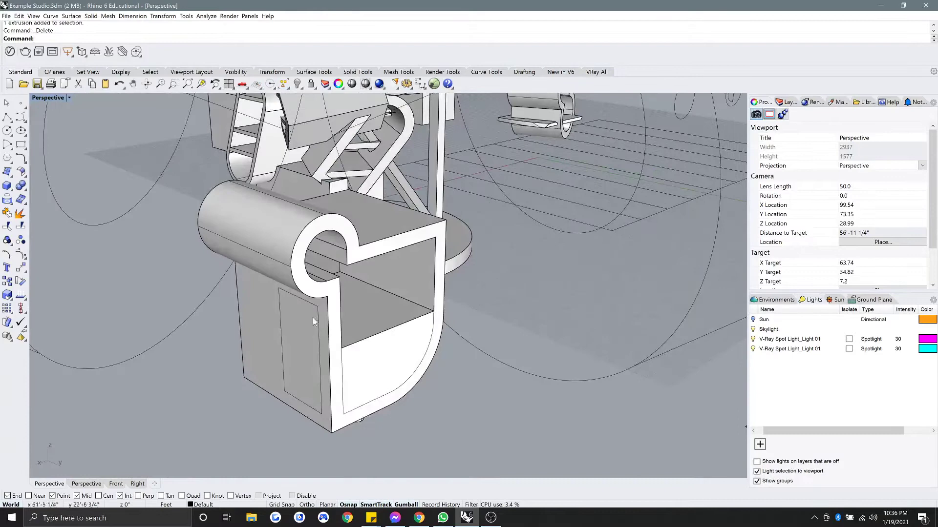
Extrude the closed curve inside the opening into a solid.
left_click(346, 349)
left_click(341, 333)
left_click(363, 354)
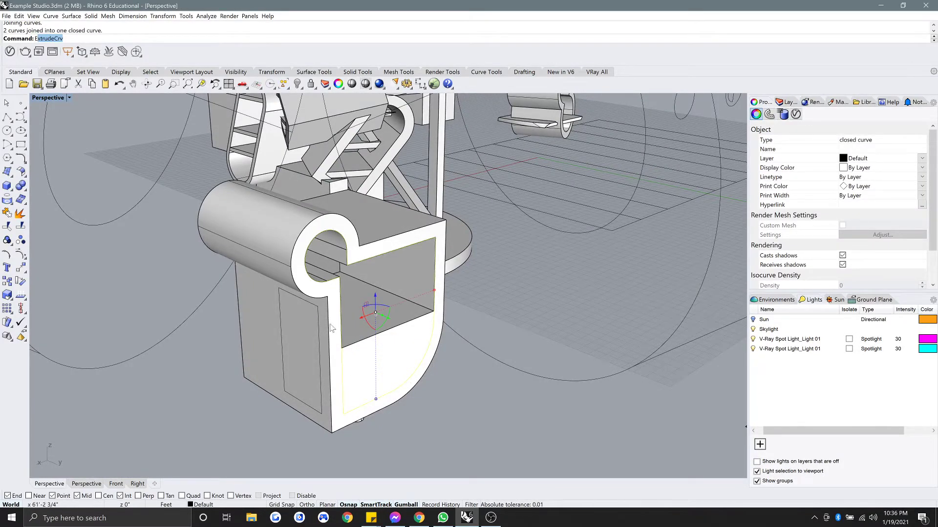
type("Ext")
key("Return")
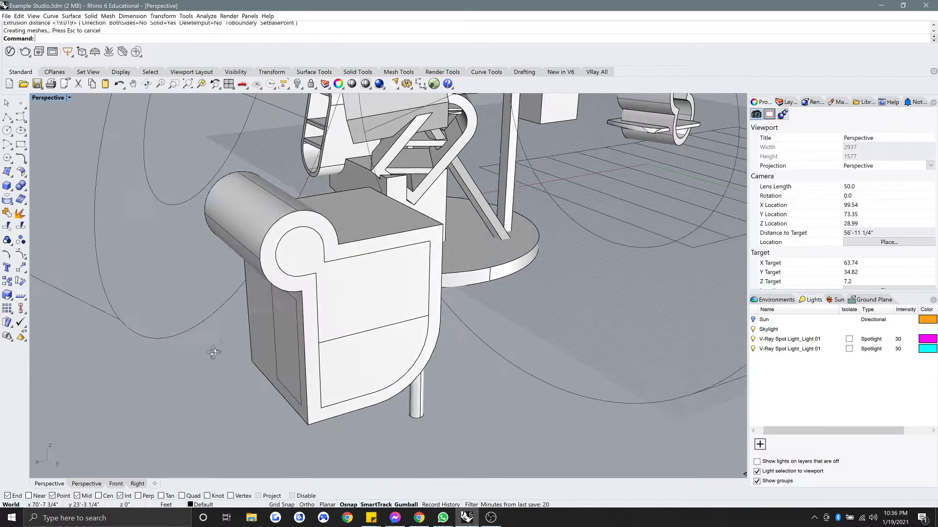
left_click(298, 354)
key("Return")
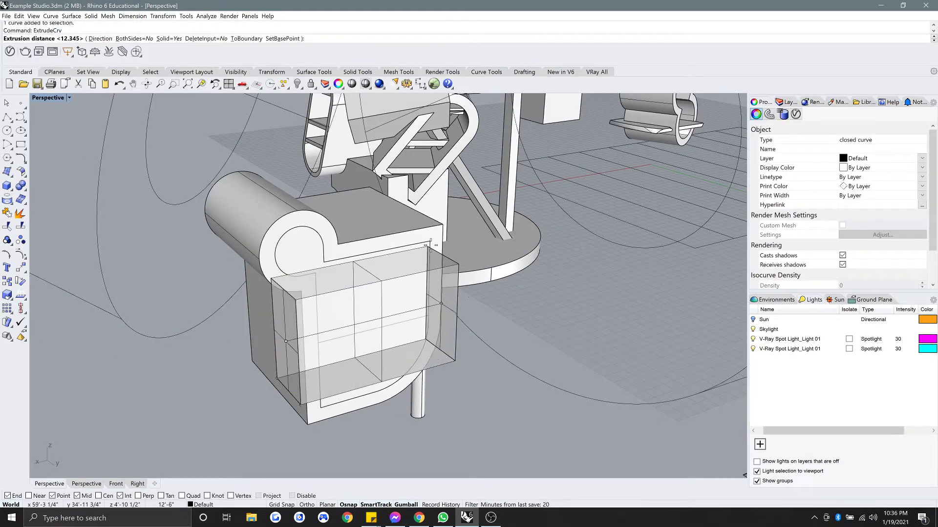
left_click(441, 303)
right_click_drag(441, 304, 408, 281)
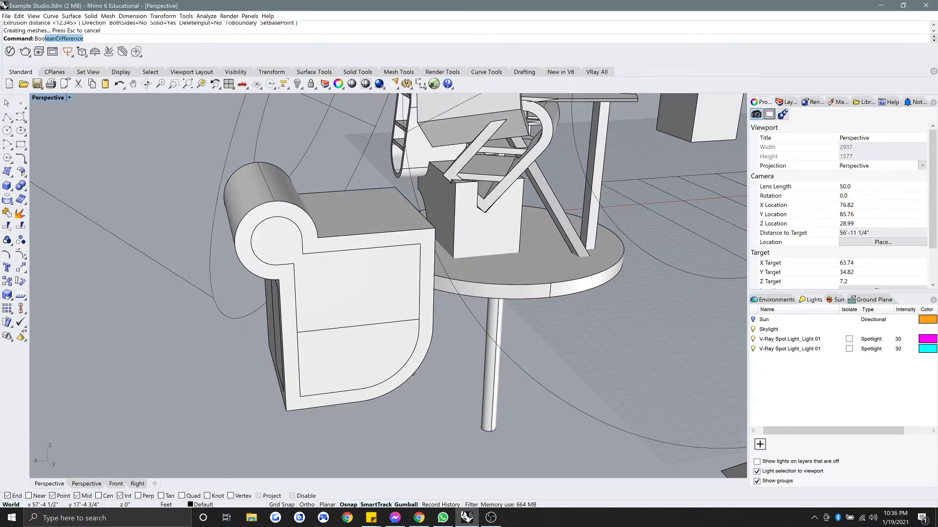
Boolean-split the block's front with the extrusion, separating the small curved corner piece.
right_click_drag(350, 275, 340, 270)
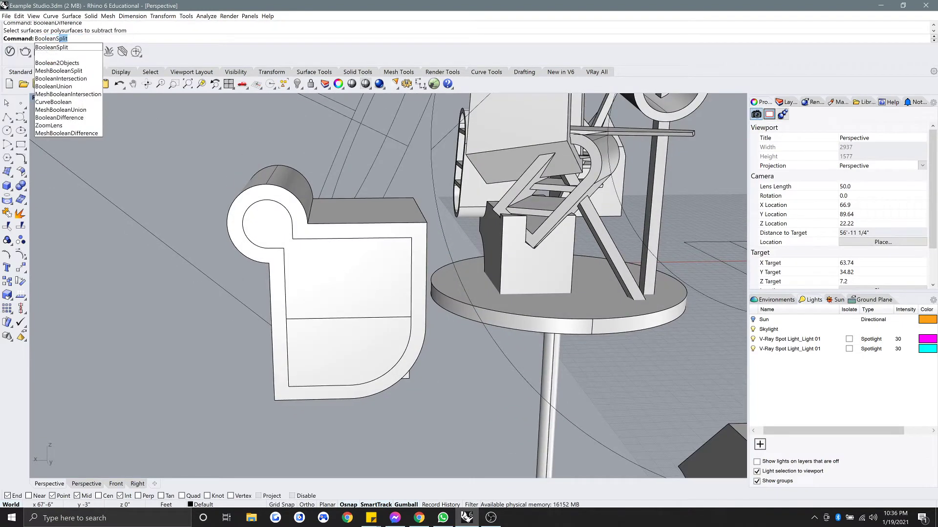
right_click_drag(374, 263, 300, 315)
left_click(301, 315)
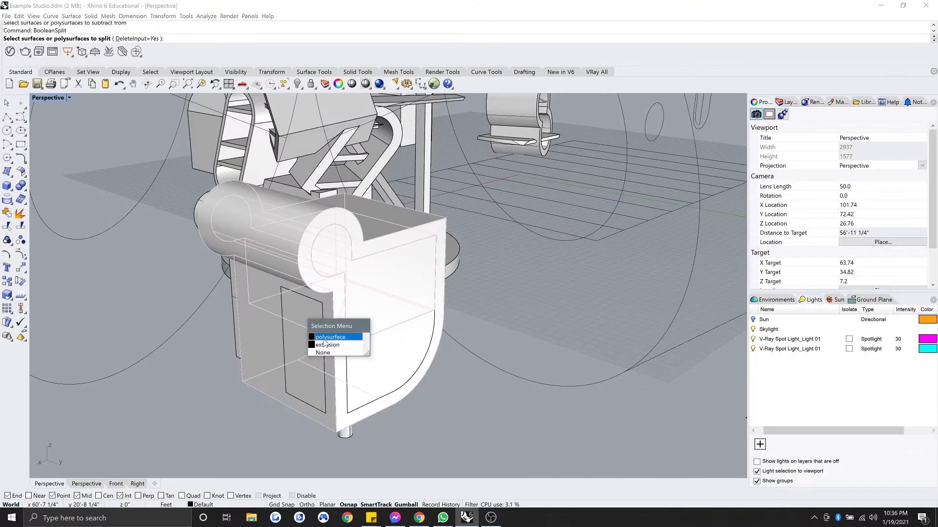
left_click(325, 345)
right_click_drag(325, 345, 389, 358)
left_click(413, 298)
left_click(433, 323)
left_click(403, 377)
scroll(404, 377, "up", 4)
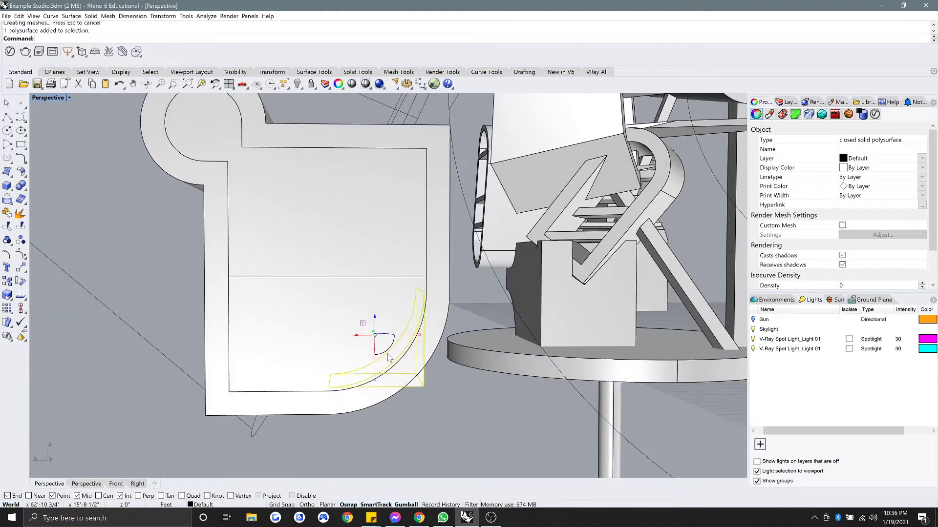
Delete the large front extrusion panel of the scroll-shaped block.
key("Escape")
left_click(334, 218)
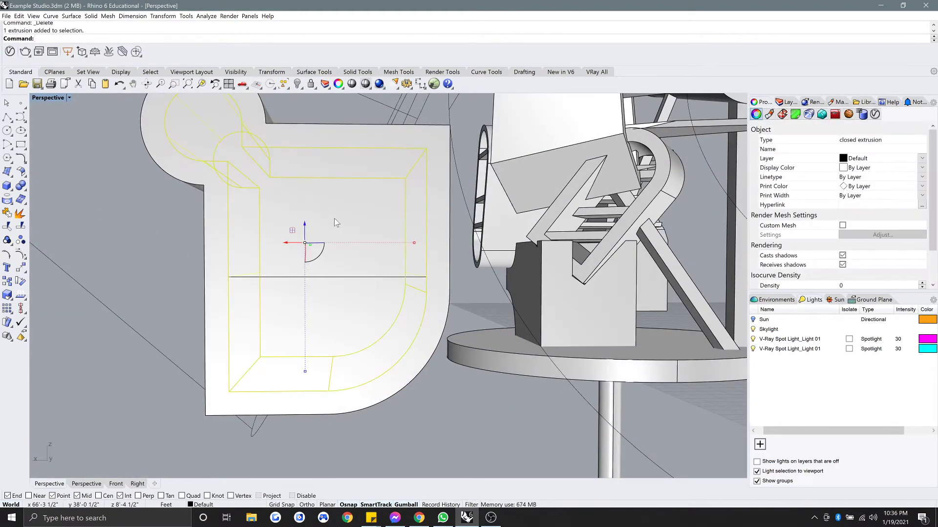
key("Delete")
right_click_drag(334, 219, 303, 330)
BooleanUnion the inner block with the side panel into one solid.
left_click(335, 260)
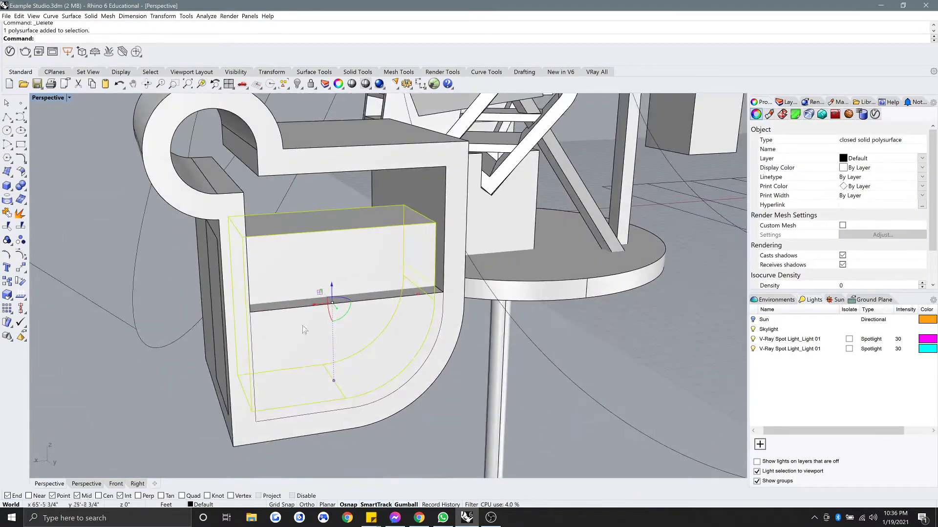
left_click(214, 269)
left_click(239, 293)
mouse_move(277, 263)
right_mouse_down()
mouse_move(315, 246)
mouse_move(203, 247)
mouse_move(268, 259)
right_mouse_up()
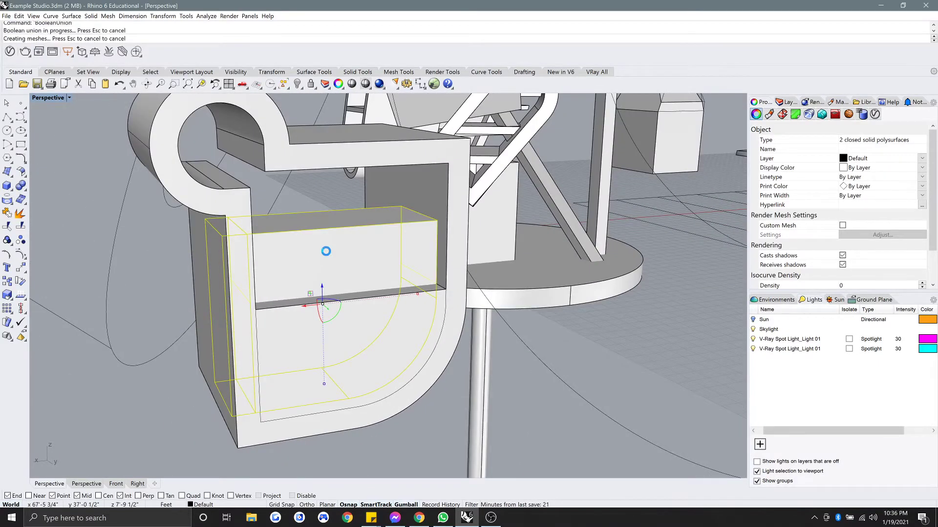
right_click_drag(336, 312, 348, 418)
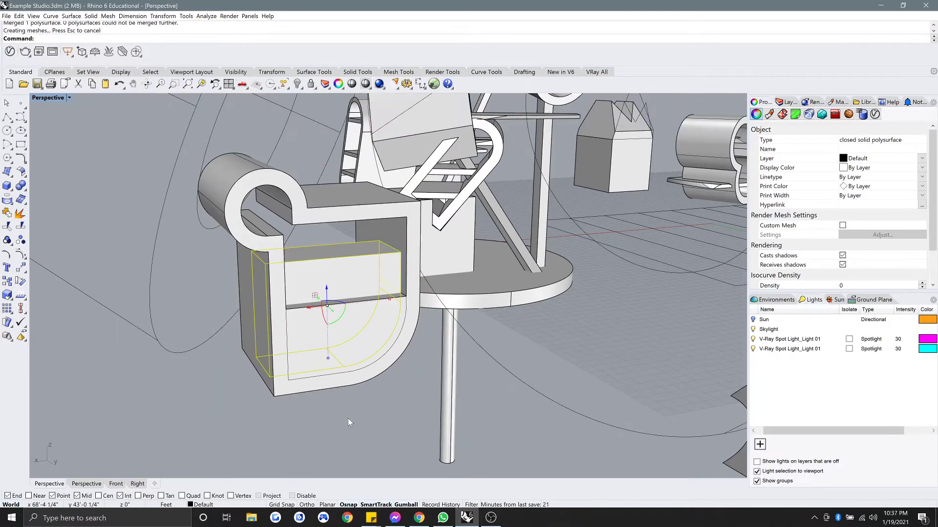
left_click(347, 421)
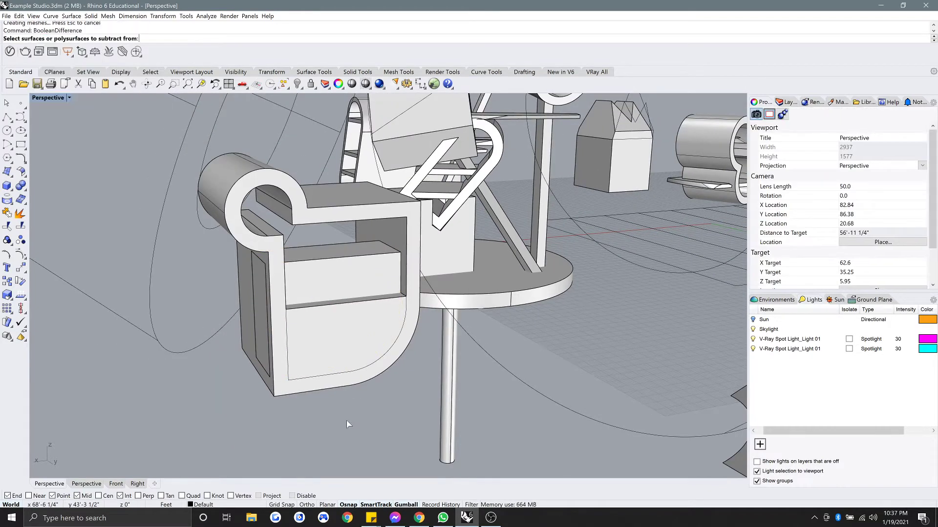
Delete the leftover box and the stray curve inside the opening.
left_click(326, 276)
key("Delete")
scroll(360, 279, "up", 10)
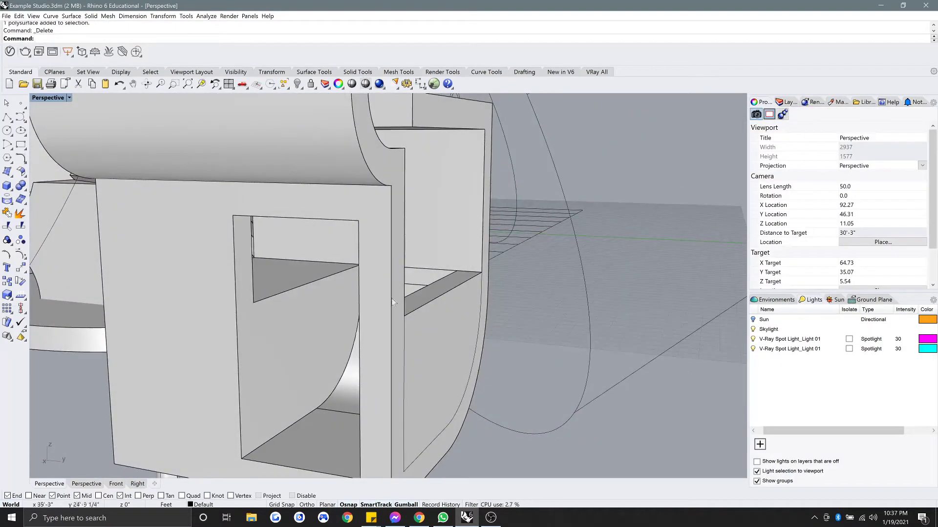
left_click(404, 345)
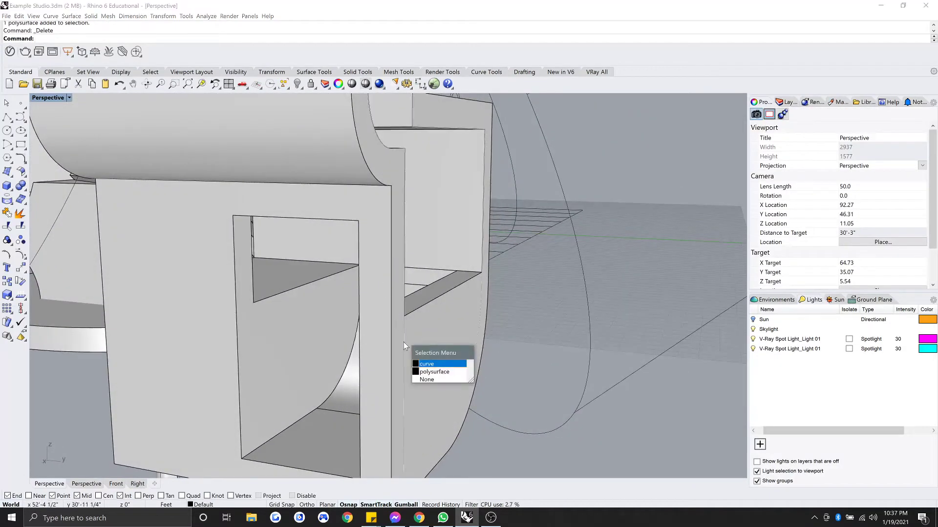
left_click(429, 364)
key("Delete")
scroll(476, 373, "down", 3)
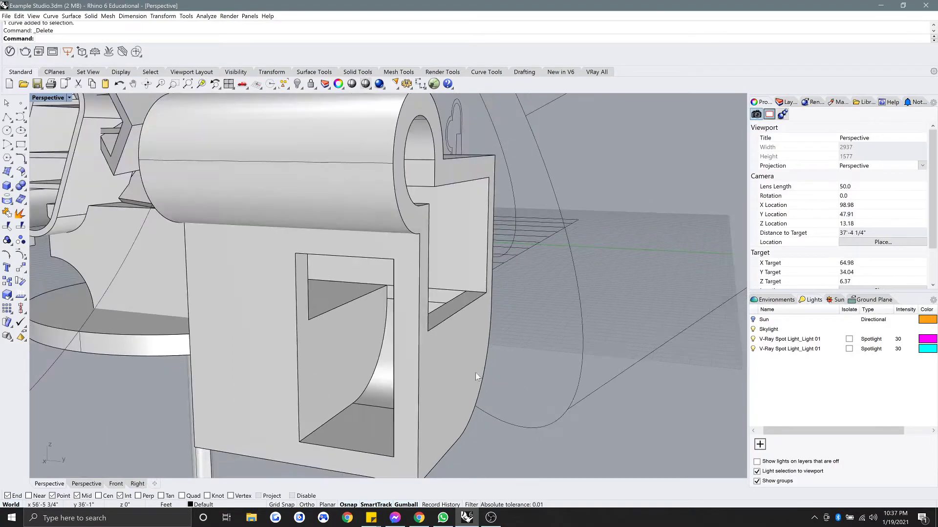
Merge all faces of the scroll-shaped block into one clean polysurface.
right_click_drag(476, 374, 417, 367)
scroll(394, 371, "down", 6)
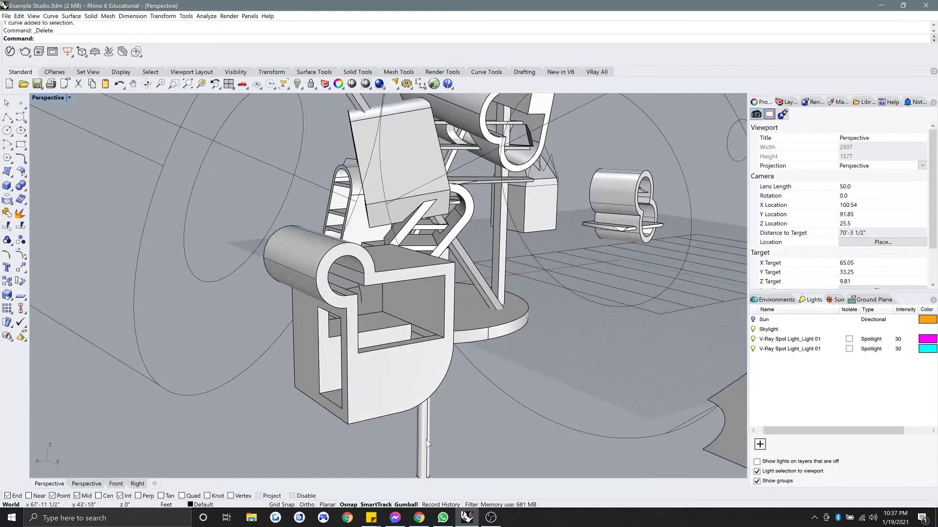
left_click(390, 410)
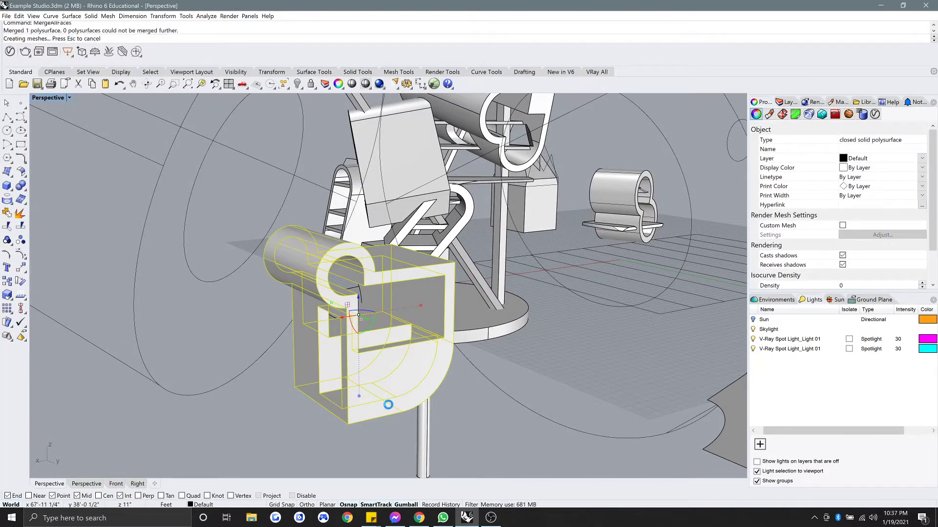
key("Escape")
scroll(419, 329, "up", 4)
right_click_drag(419, 328, 389, 342)
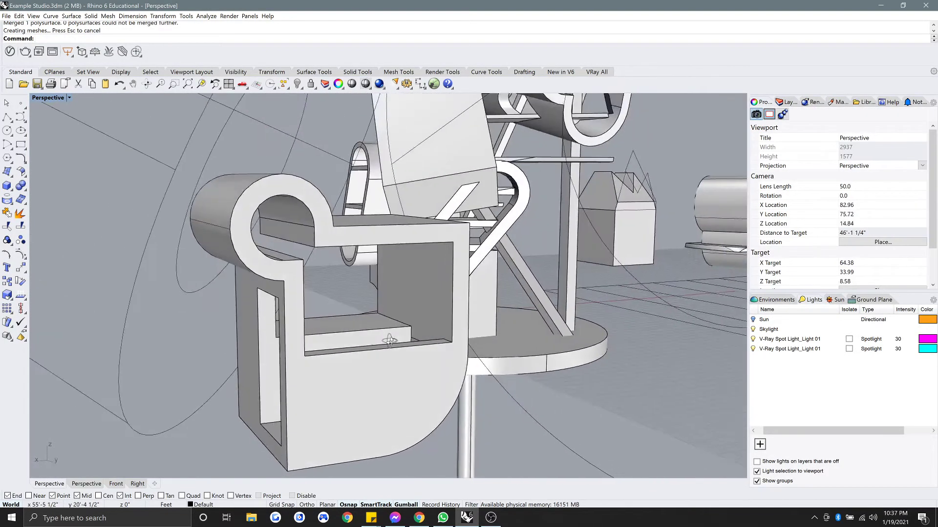
Lift the scroll block upward and slide it over toward the sculpture with the Gumball arrows.
scroll(389, 340, "down", 4)
left_click(377, 383)
right_click_drag(377, 383, 445, 362)
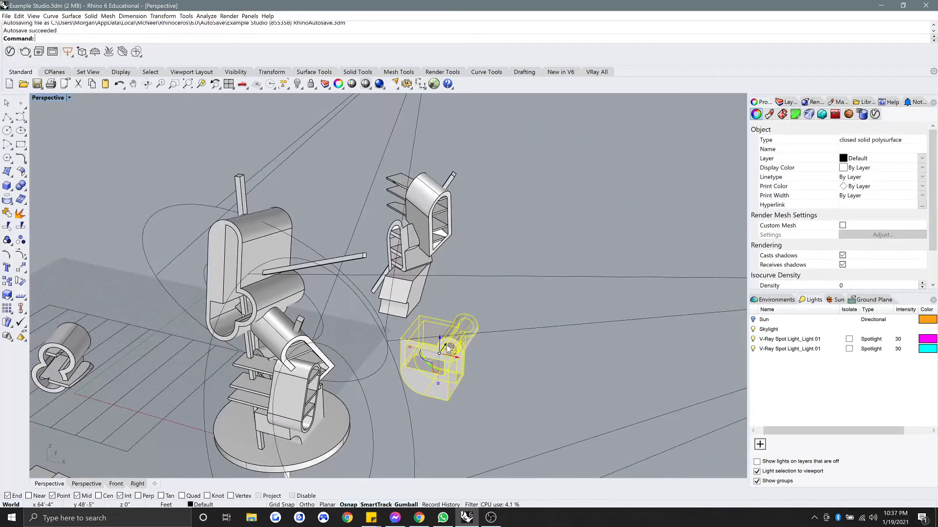
left_click_drag(400, 397, 394, 304)
right_click_drag(342, 318, 271, 321)
scroll(293, 323, "up", 3)
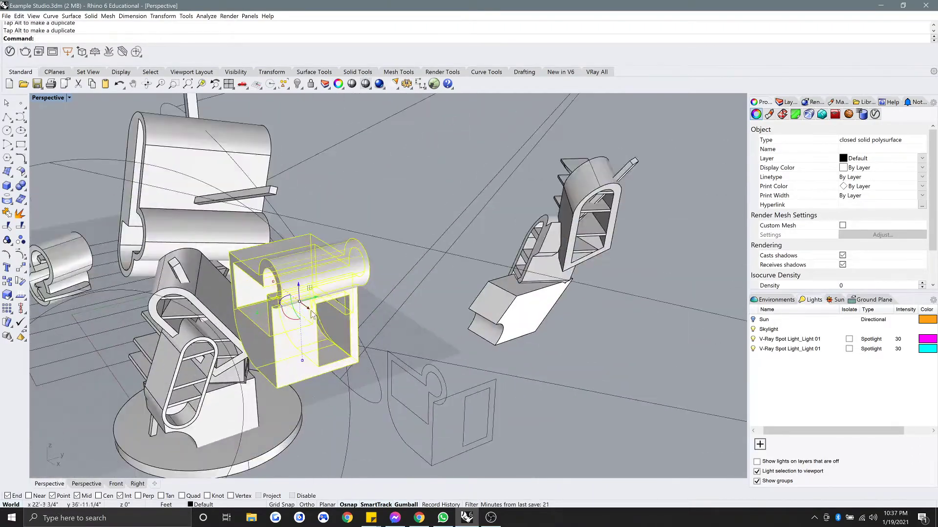
left_click_drag(313, 315, 239, 256)
right_click_drag(242, 266, 364, 309)
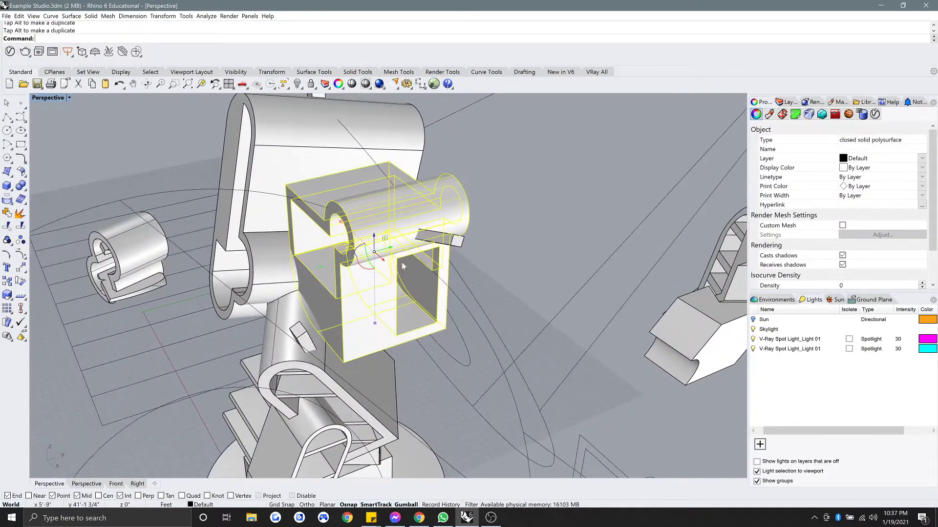
Tilt the block with Gumball rotation arcs until it rests against the upper structure.
left_click_drag(365, 267, 341, 299)
right_click_drag(339, 295, 367, 270)
left_click_drag(366, 264, 315, 292)
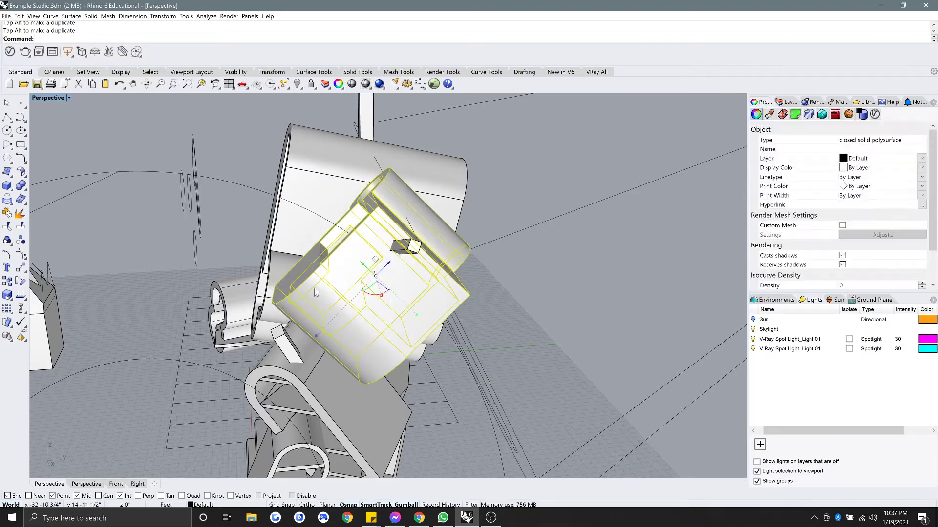
mouse_move(316, 293)
right_mouse_down()
mouse_move(351, 288)
mouse_move(282, 287)
mouse_move(215, 256)
mouse_move(305, 297)
right_mouse_up()
key("Escape")
left_click(309, 298)
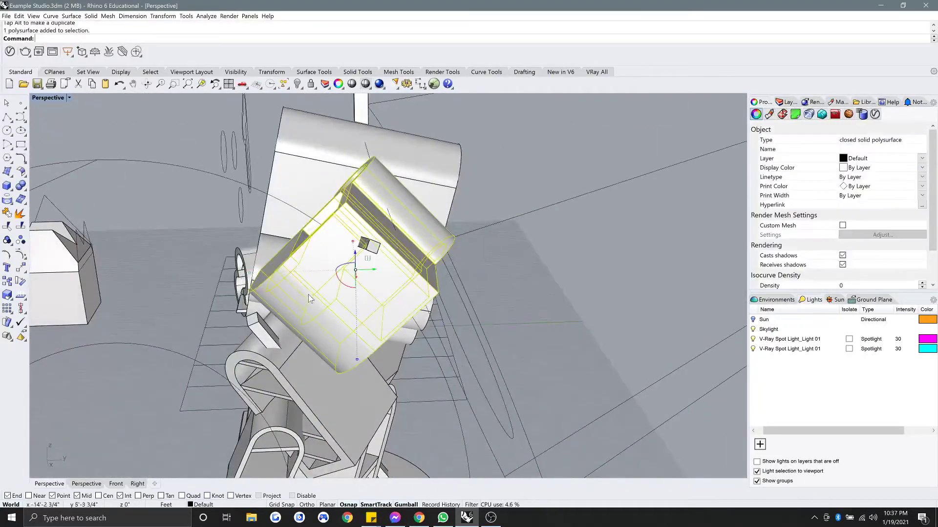
left_click_drag(344, 289, 359, 300)
right_click_drag(331, 301, 368, 281)
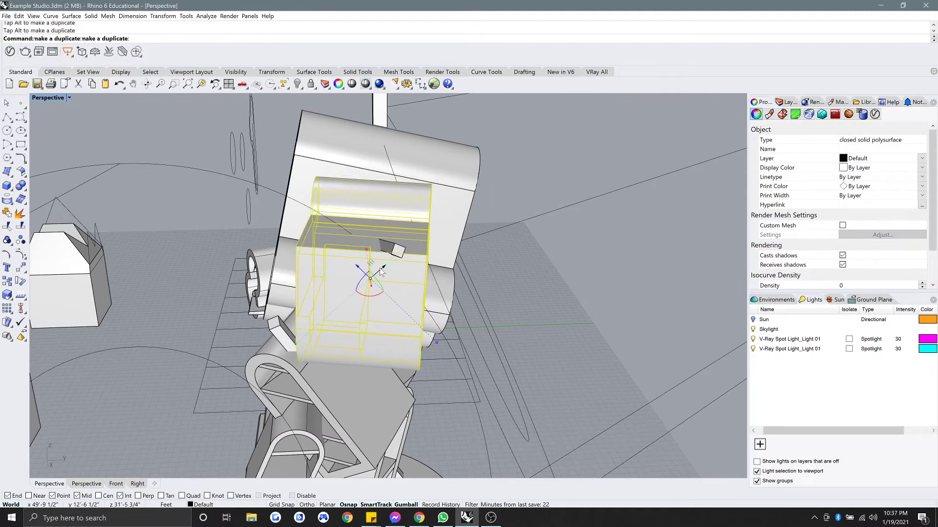
mouse_move(340, 264)
left_mouse_down()
mouse_move(326, 258)
mouse_move(355, 254)
left_mouse_up()
key("Escape")
right_click_drag(299, 256, 421, 261)
left_click(473, 348)
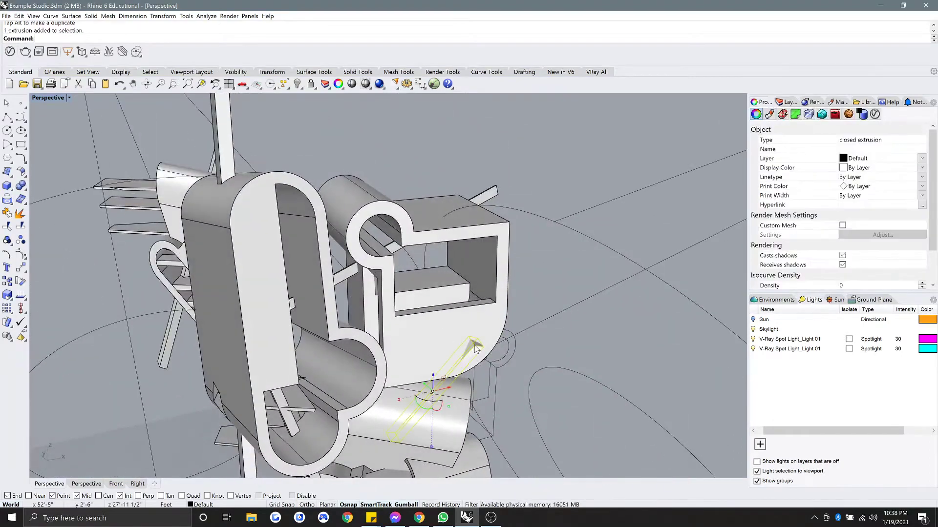
Lengthen the thin slanted bar with Scale1D so it crosses the scroll block diagonally.
right_click_drag(475, 346, 444, 273, "shift")
scroll(377, 377, "up", 8)
right_click_drag(377, 377, 303, 367)
left_click(320, 371)
right_click_drag(389, 289, 410, 285, "shift")
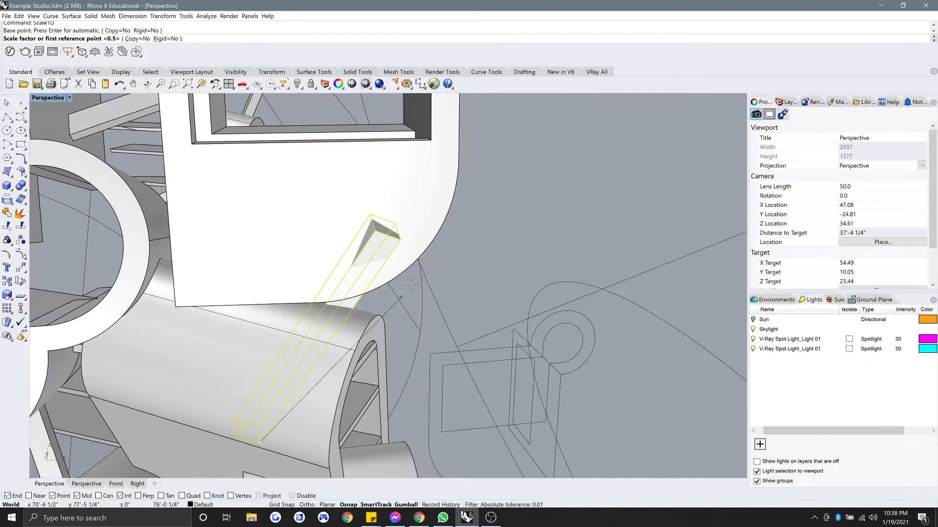
scroll(483, 198, "down", 2)
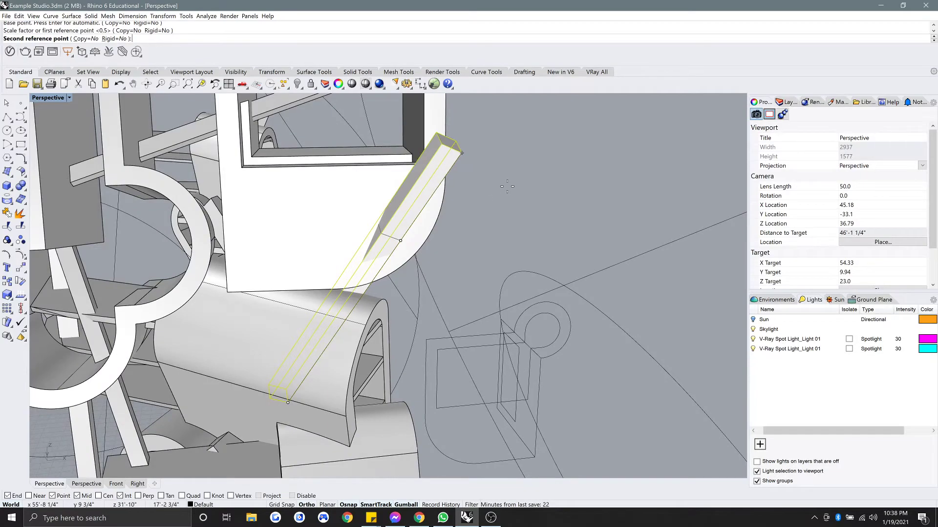
scroll(454, 292, "down", 4)
key("Escape")
Select the scroll block as the target for a BooleanDifference.
right_click_drag(506, 243, 340, 248)
scroll(342, 250, "down", 8)
mouse_move(354, 270)
right_mouse_down("shift")
mouse_move(365, 264)
mouse_move(343, 267)
right_mouse_up("shift")
scroll(361, 260, "up", 6)
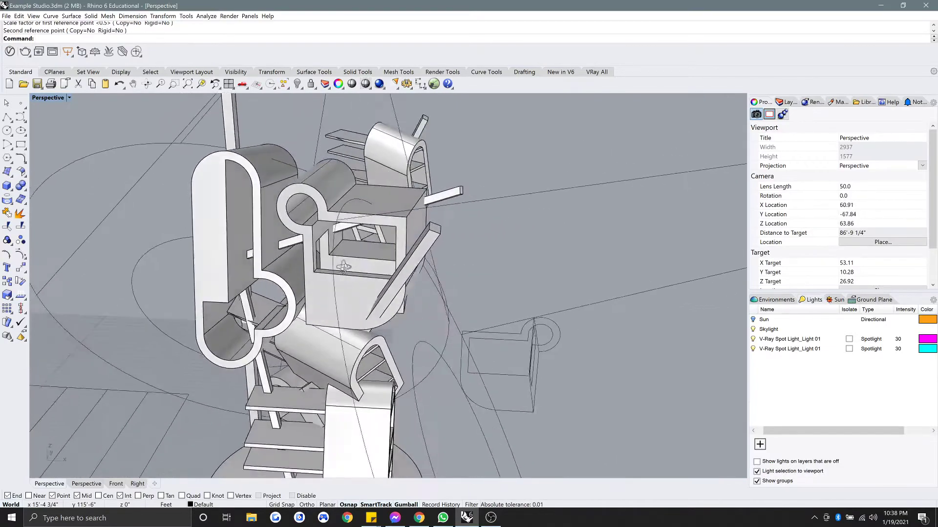
left_click(369, 293)
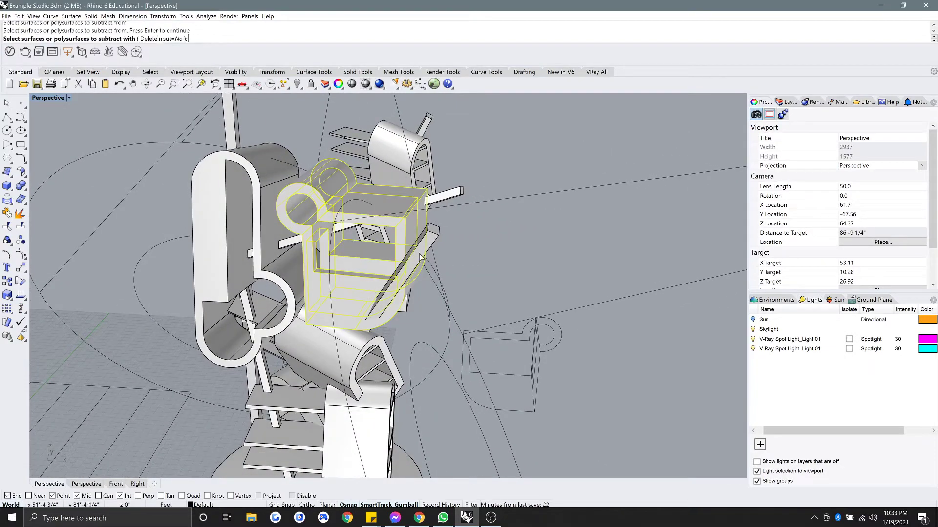
BooleanDifference a rectangular opening into the block above the tube.
right_click_drag(361, 274, 412, 216)
scroll(411, 213, "up", 8)
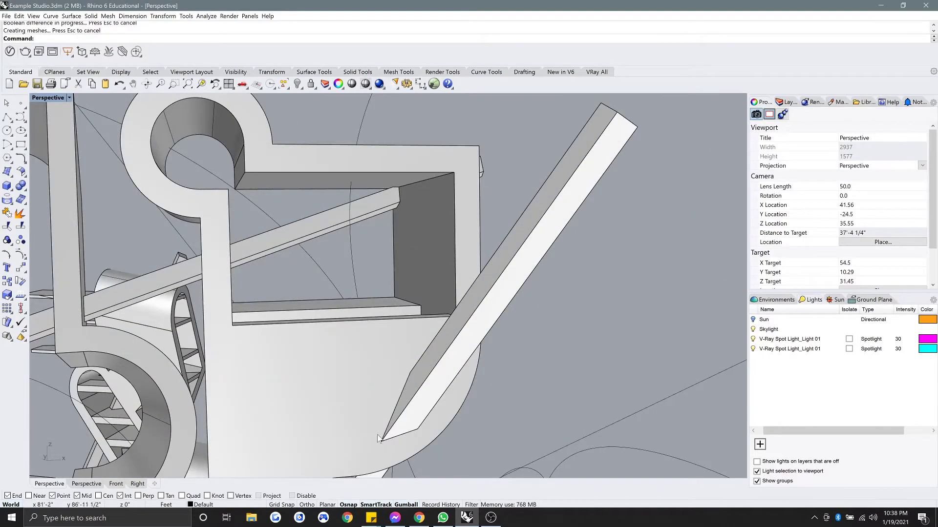
right_click_drag(372, 366, 369, 318)
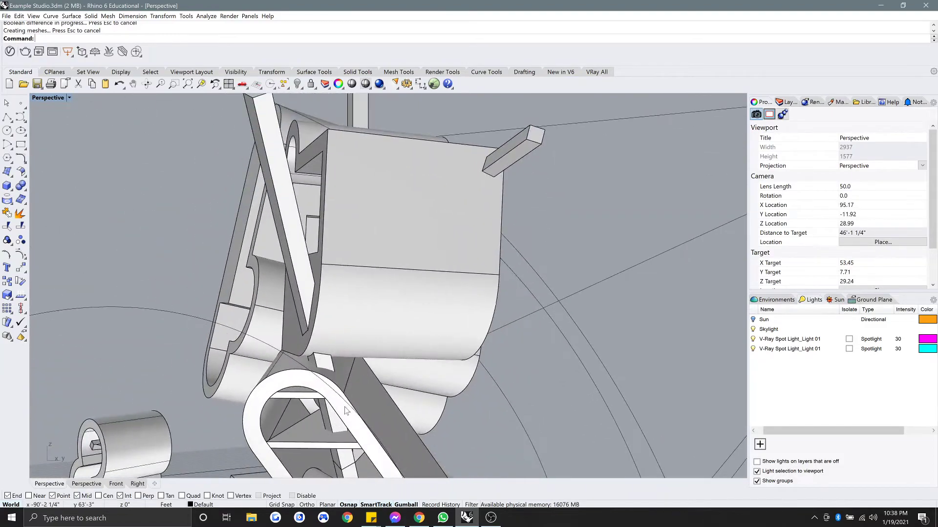
left_click(347, 406)
key("Escape")
right_click_drag(356, 396, 415, 385)
right_click_drag(337, 393, 332, 392, "shift")
scroll(345, 375, "up", 6)
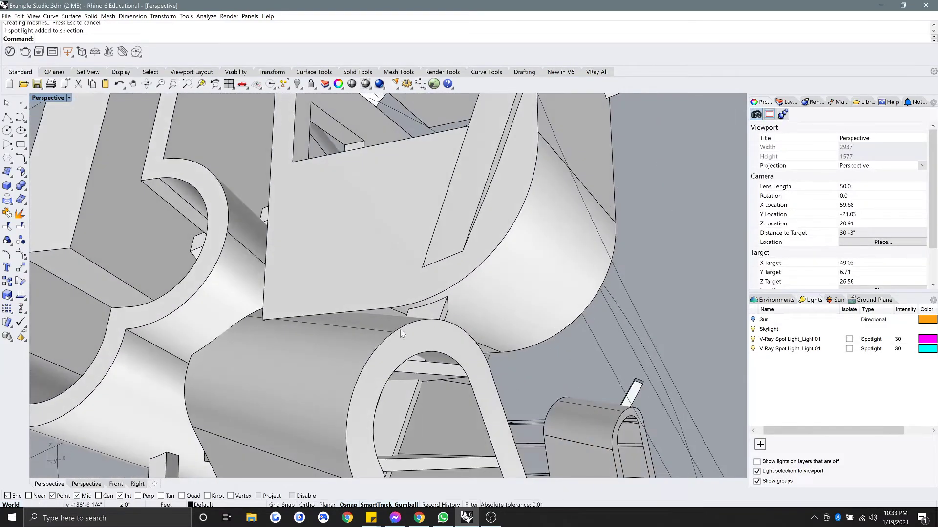
right_click_drag(400, 329, 336, 295)
type("ooleanDifference")
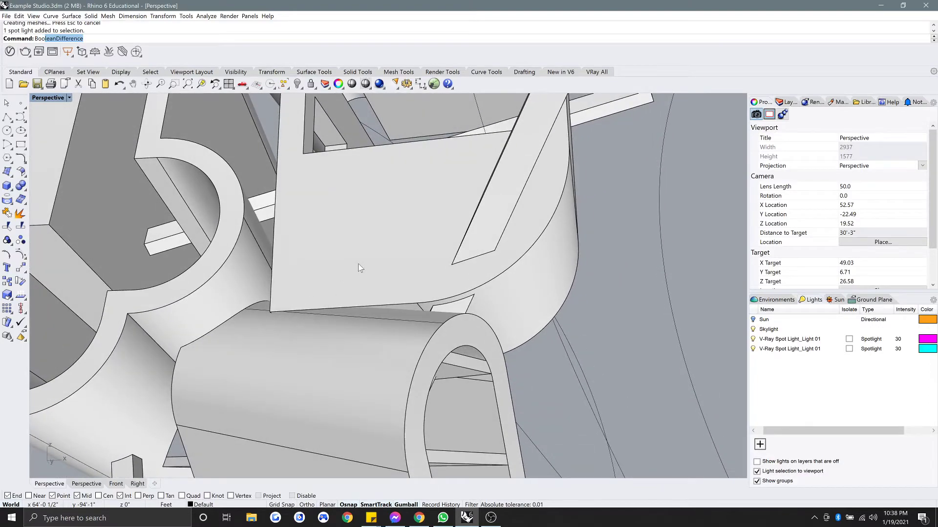
key("Return")
left_click(369, 277)
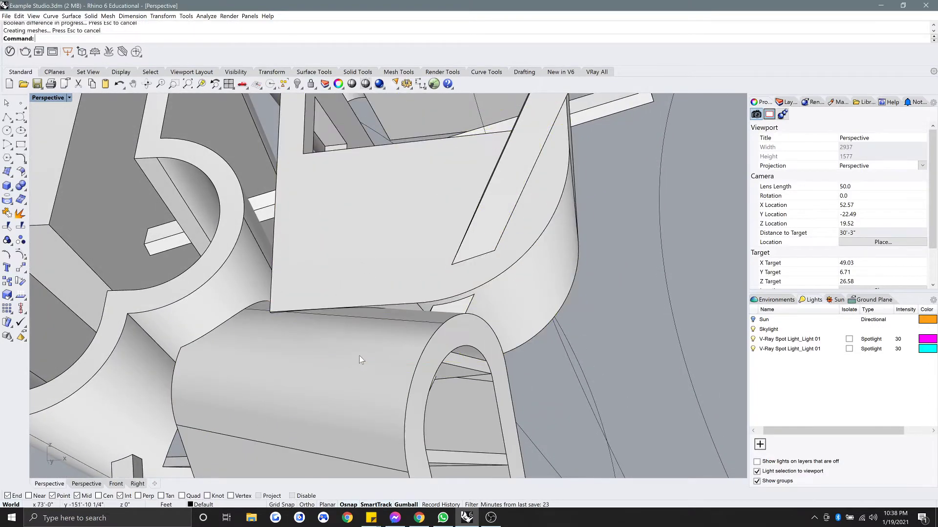
left_click(379, 273)
Move the block right with the Gumball, then undo the move.
right_click_drag(379, 274, 386, 300)
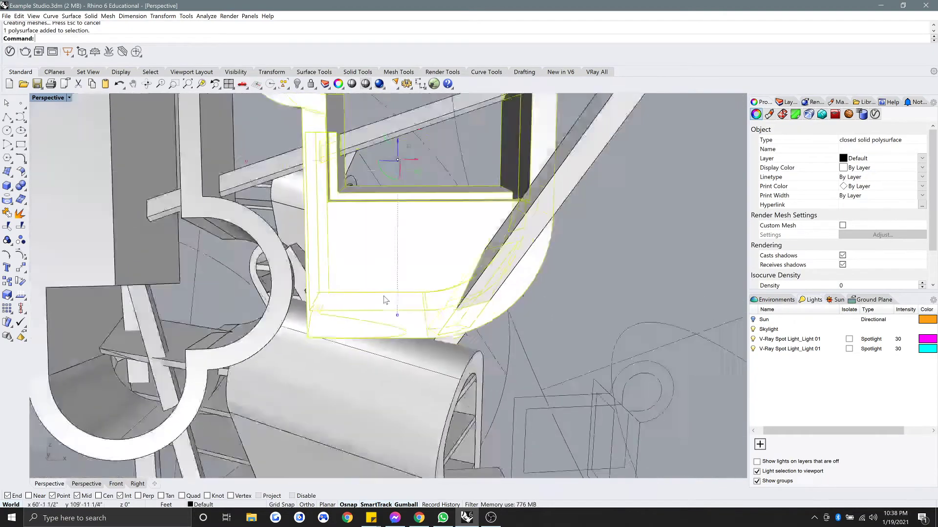
scroll(386, 300, "down", 4)
left_click_drag(418, 213, 498, 212)
key("Escape")
right_click_drag(467, 240, 500, 263)
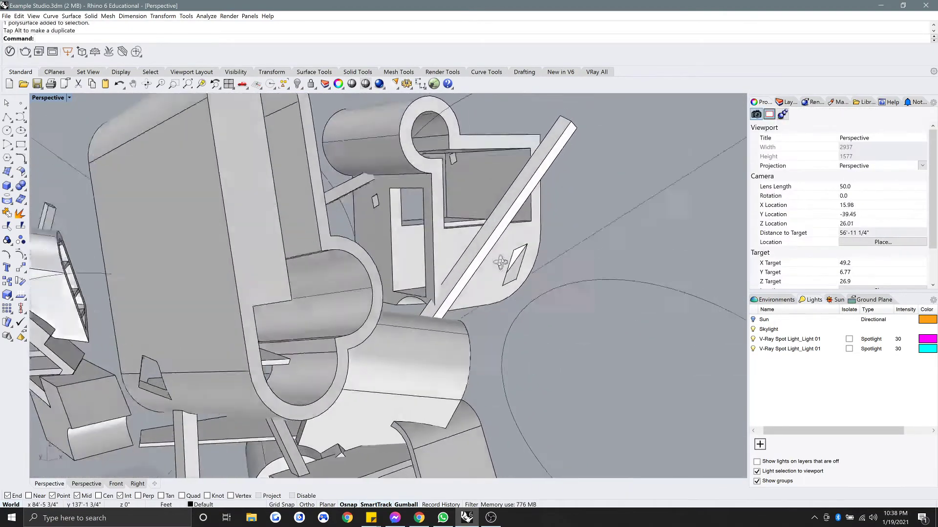
scroll(410, 319, "up", 6)
scroll(395, 284, "down", 6)
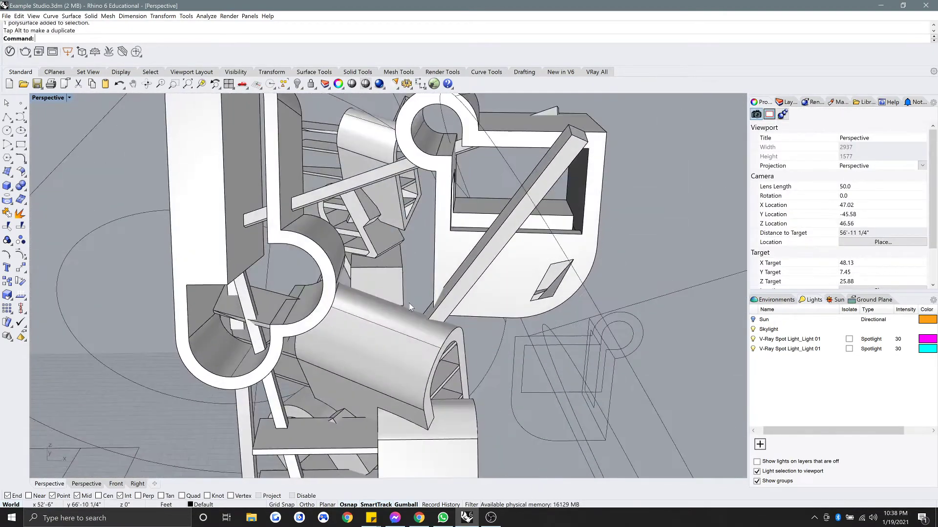
left_click(409, 303)
key("ctrl+z")
Orbit around the block to inspect the cut slot opening.
right_click_drag(371, 299, 358, 379)
scroll(362, 303, "down", 4)
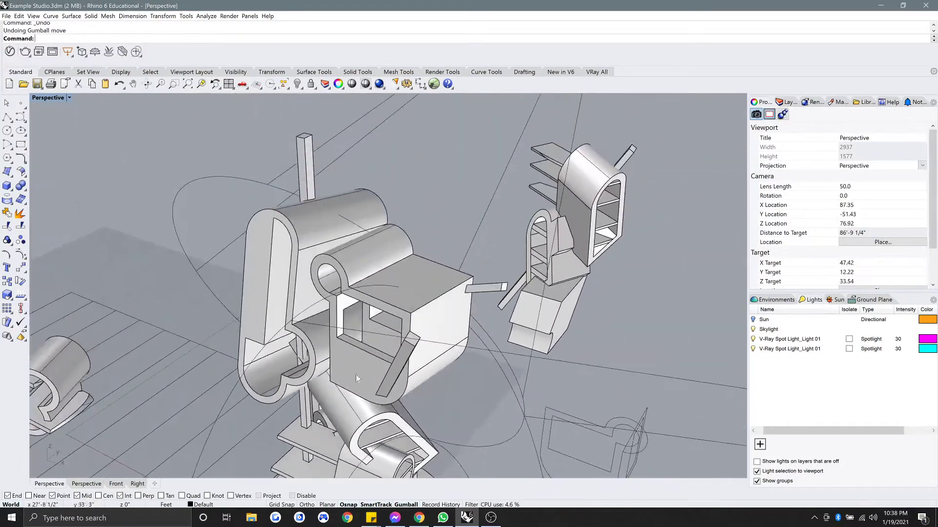
scroll(349, 364, "up", 6)
right_click_drag(337, 337, 320, 287)
scroll(374, 300, "up", 6)
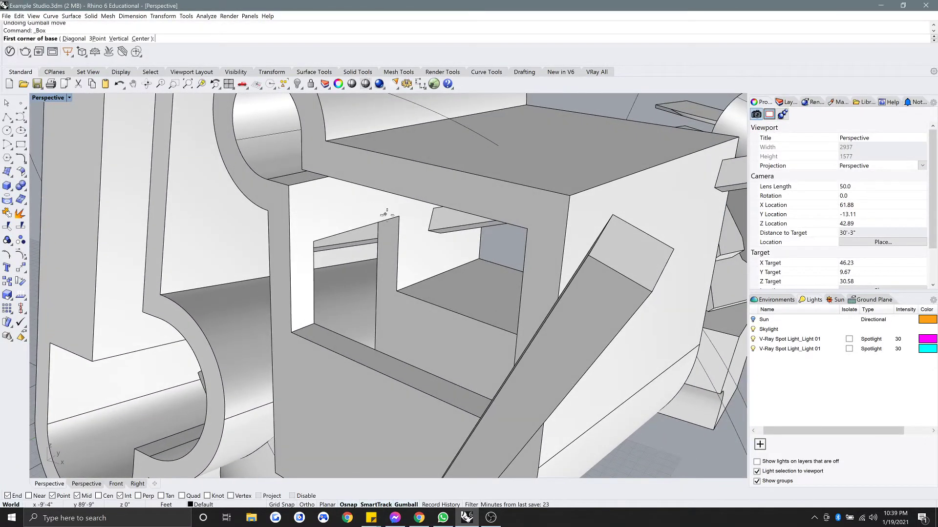
right_click_drag(352, 267, 388, 405)
Duplicate the four slot edges as one outline and stretch it with Scale1D.
key("Return")
key("Return")
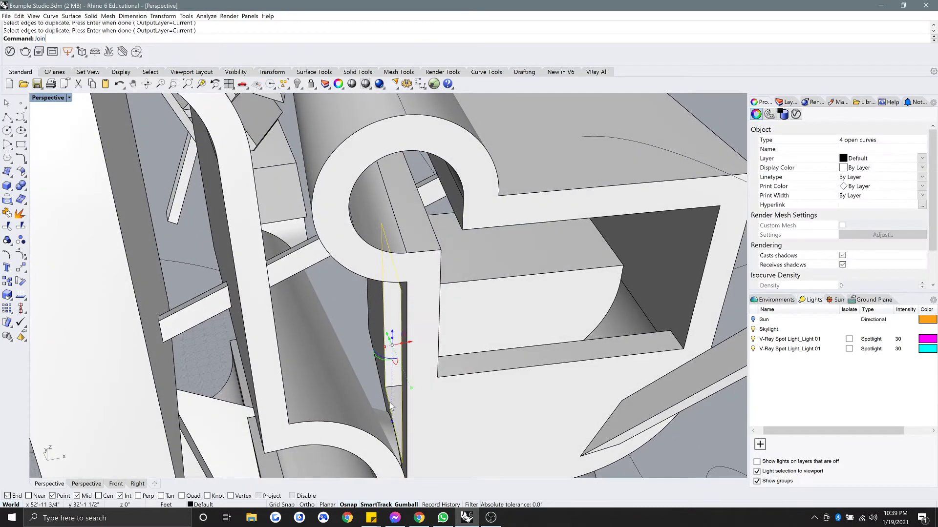
key("Return")
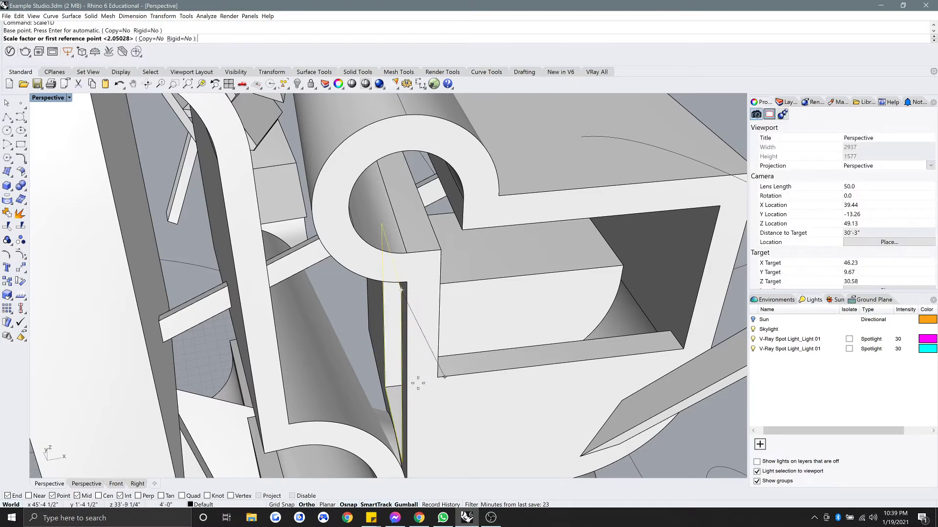
right_click_drag(418, 383, 418, 359, "shift")
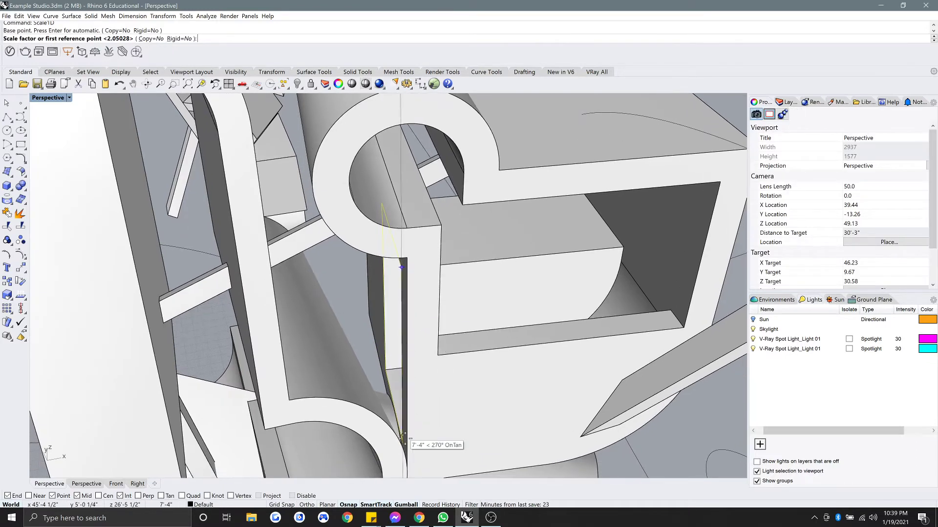
left_click(404, 364)
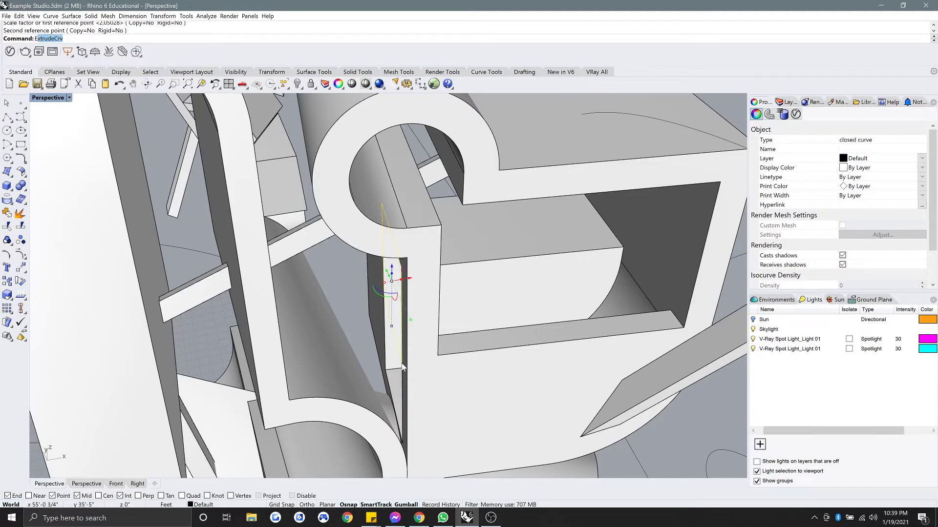
Extrude the closed outline leftward into a box.
key("Return")
right_click_drag(299, 333, 337, 304)
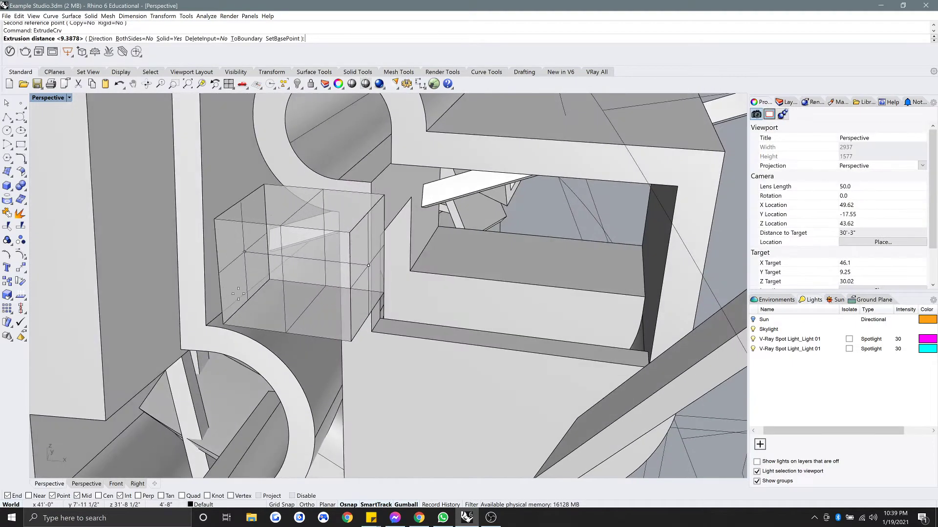
left_click(195, 289)
right_click_drag(191, 291, 215, 286)
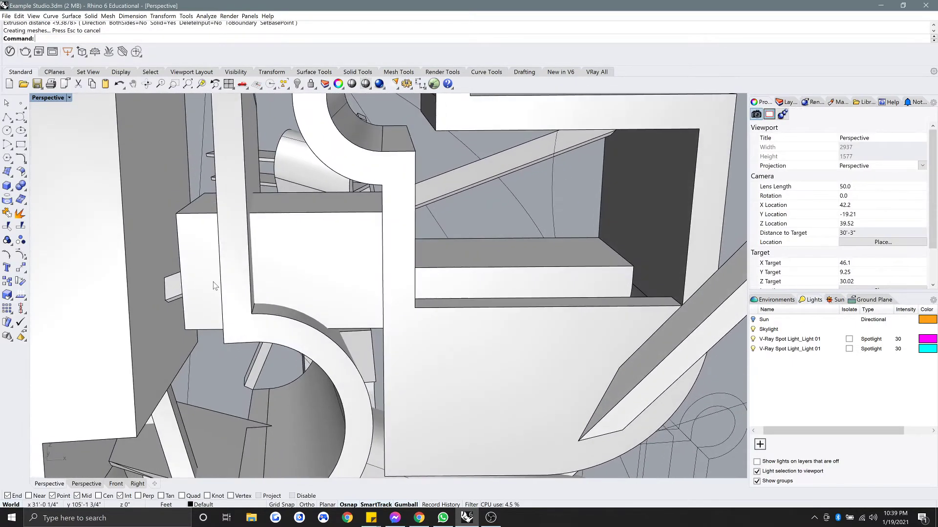
Subtract the box from the wall piece and delete the leftover cutter.
left_click(257, 337)
key("Return")
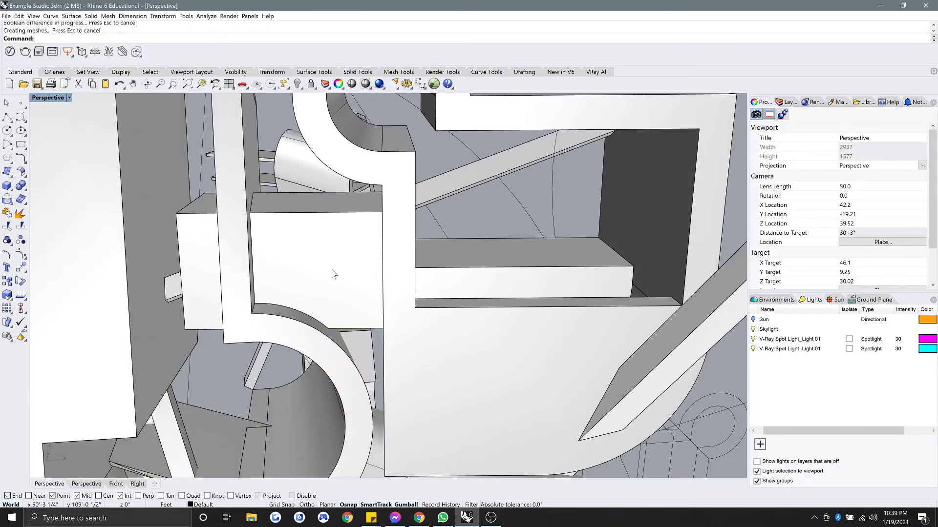
left_click(329, 268)
key("Delete")
Restore the deleted cutting box with undo.
right_click_drag(329, 268, 298, 282)
scroll(288, 297, "up", 8)
right_click_drag(279, 320, 308, 248)
scroll(354, 203, "down", 6)
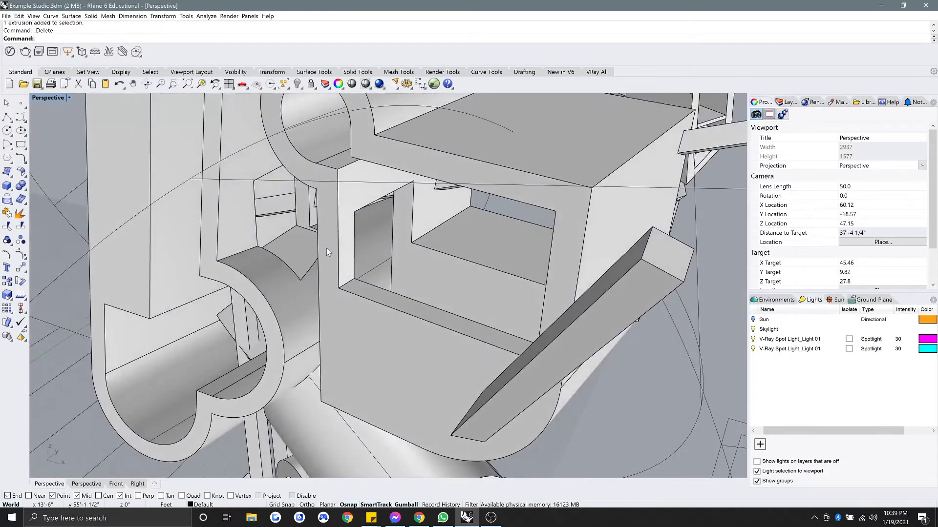
key("ctrl+z")
Stretch the box longer with Scale1D, then undo the stretch.
scroll(326, 248, "up", 6)
type("S")
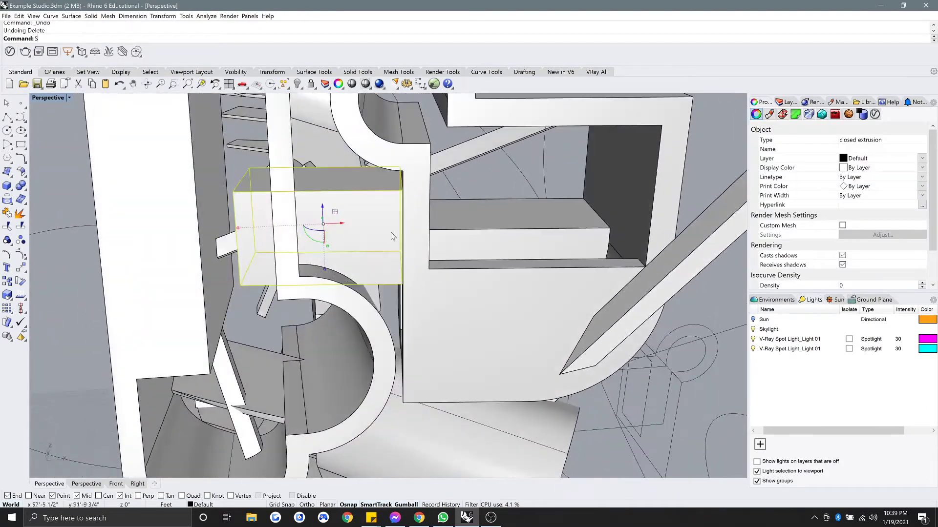
type("cale1D")
key("Return")
scroll(416, 204, "up", 1)
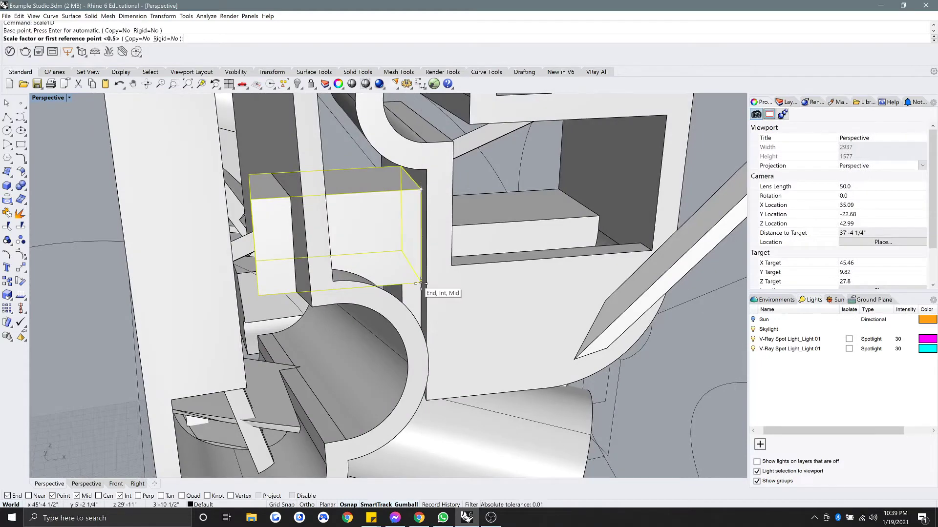
left_click(424, 249)
right_click_drag(385, 259, 379, 248)
key("ctrl+z")
key("ctrl+z")
key("Escape")
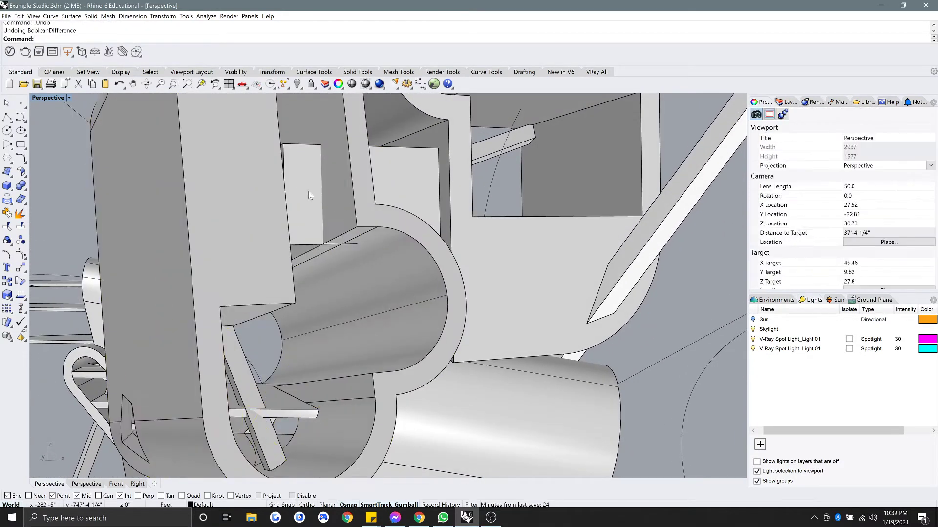
Lengthen the cutting box again with Scale1D from its corner base point.
left_click(309, 191)
left_click(439, 149)
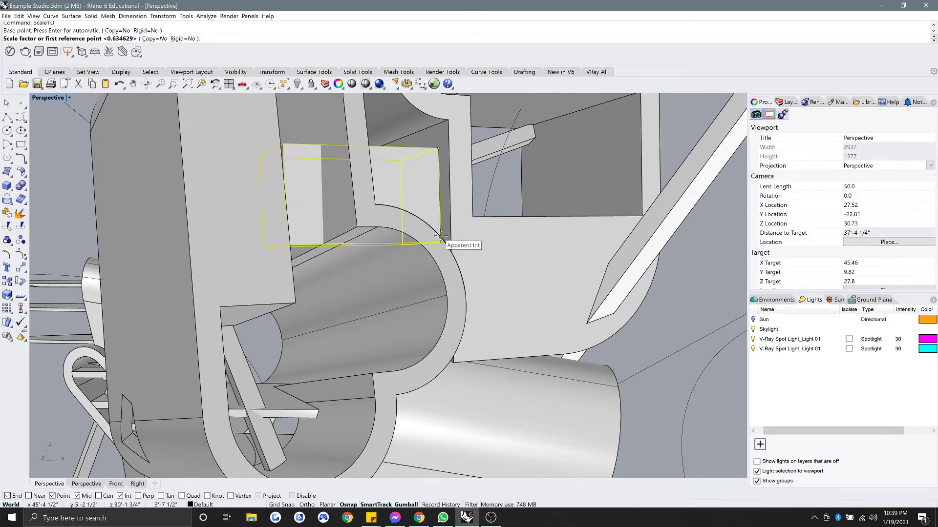
left_click(441, 211)
right_click_drag(441, 211, 428, 230)
left_click(397, 214)
type("sc")
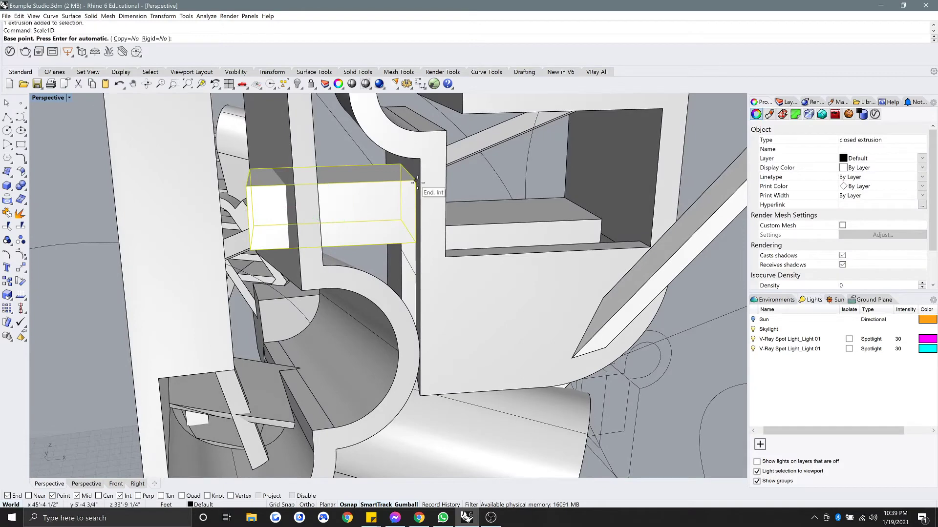
left_click(416, 180)
left_click(248, 187)
right_click_drag(248, 187, 378, 190, "shift")
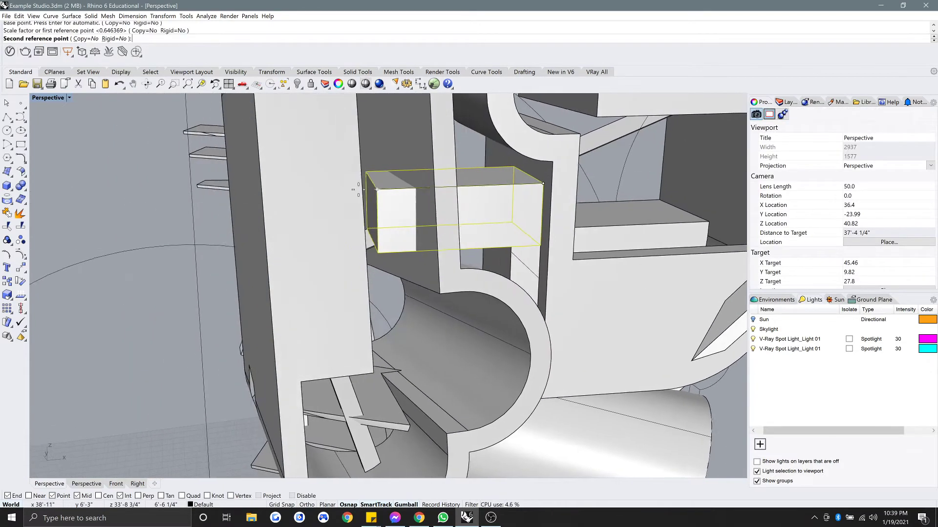
right_click_drag(151, 220, 179, 221)
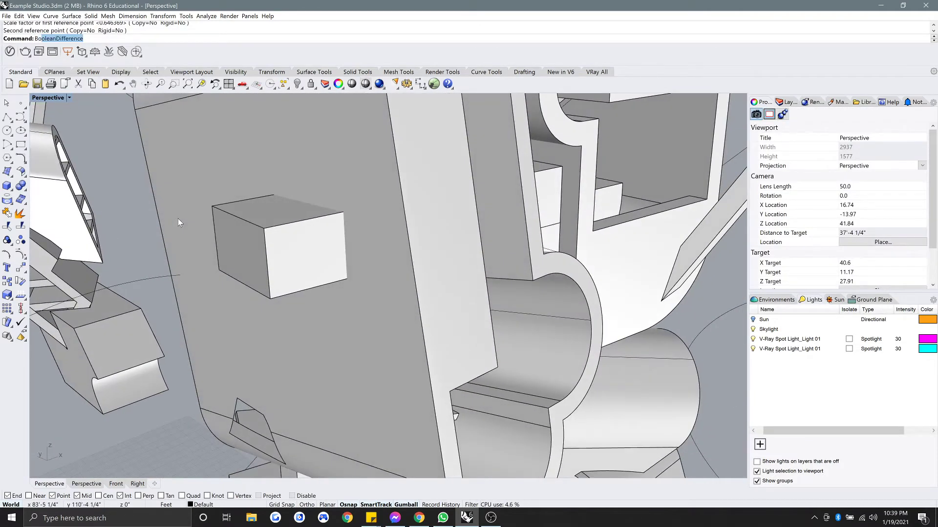
Subtract the lengthened box from the wall to cut a window, then delete the box.
type("Bo")
key("Return")
left_click(275, 175)
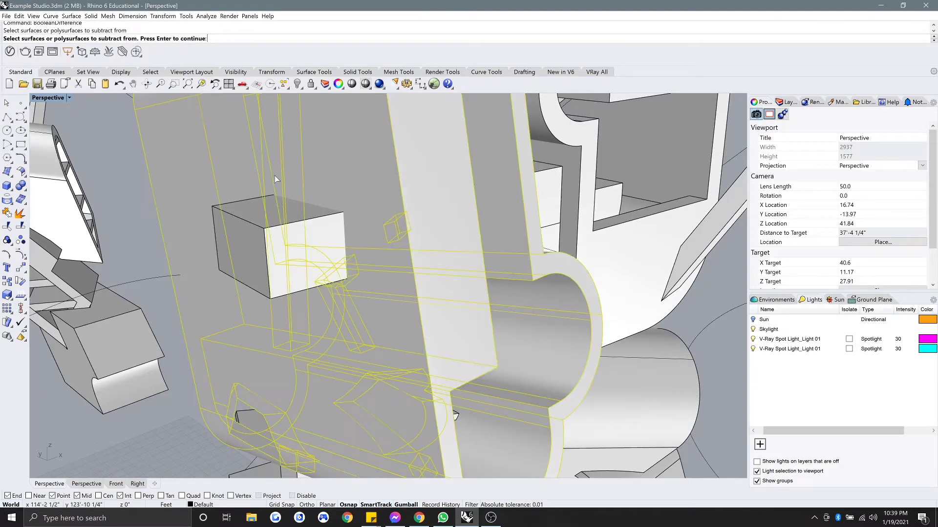
left_click(275, 224)
key("Delete")
right_click_drag(352, 253, 339, 211)
Orbit and zoom around the sculpture to inspect the tall looped piece.
scroll(293, 255, "down", 6)
scroll(351, 219, "down", 5)
scroll(350, 219, "up", 5)
scroll(379, 215, "down", 4)
left_click(340, 211)
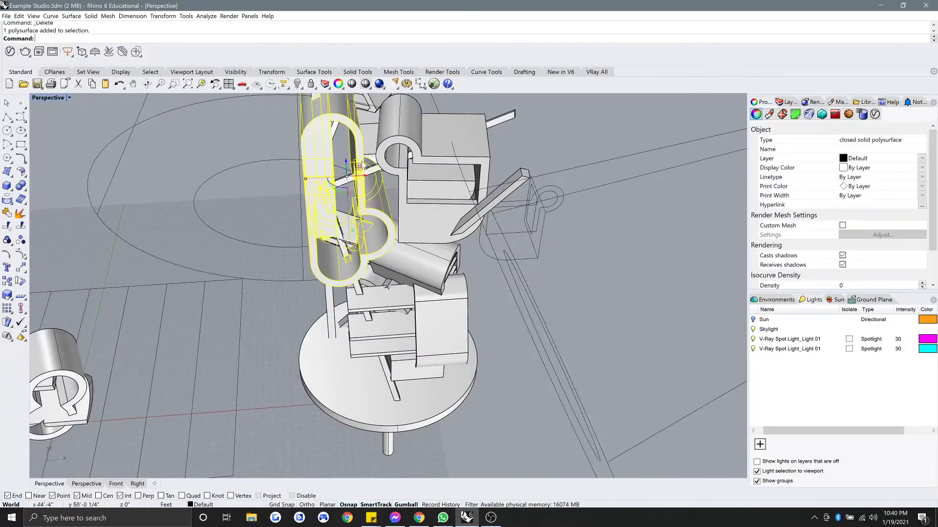
right_click_drag(363, 165, 365, 253)
key("Escape")
scroll(328, 248, "up", 4)
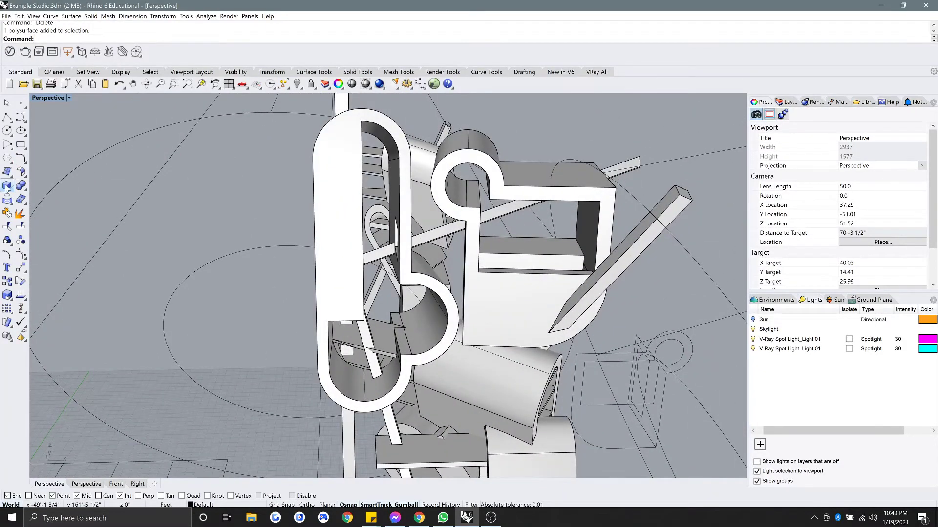
Draw a thin rectangular box slab beside the sculpture.
left_click(5, 188)
scroll(148, 224, "down", 4)
right_click_drag(149, 224, 266, 186)
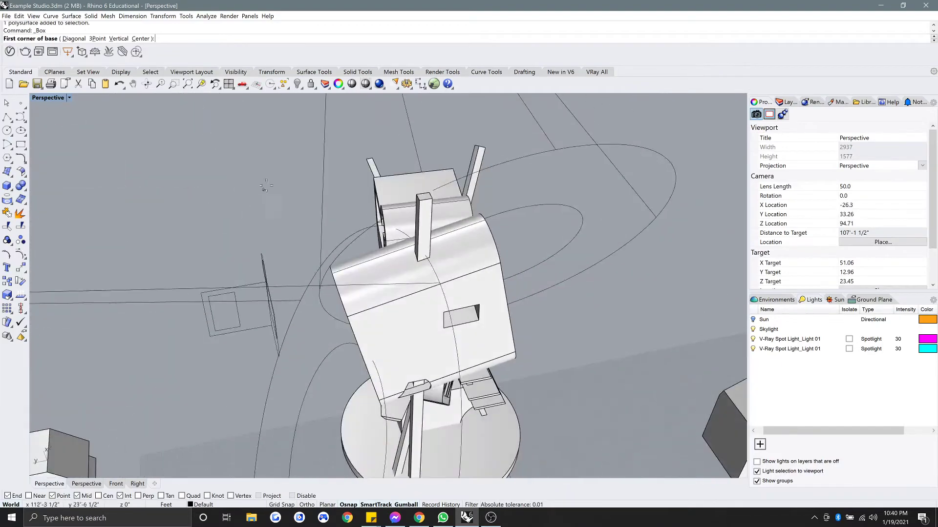
left_click(671, 333)
right_click_drag(618, 349, 482, 281)
Move the new slab so it passes through the middle of the sculpture.
left_click(592, 320)
scroll(592, 320, "down", 4)
left_click_drag(469, 302, 390, 273)
right_click_drag(391, 274, 340, 278)
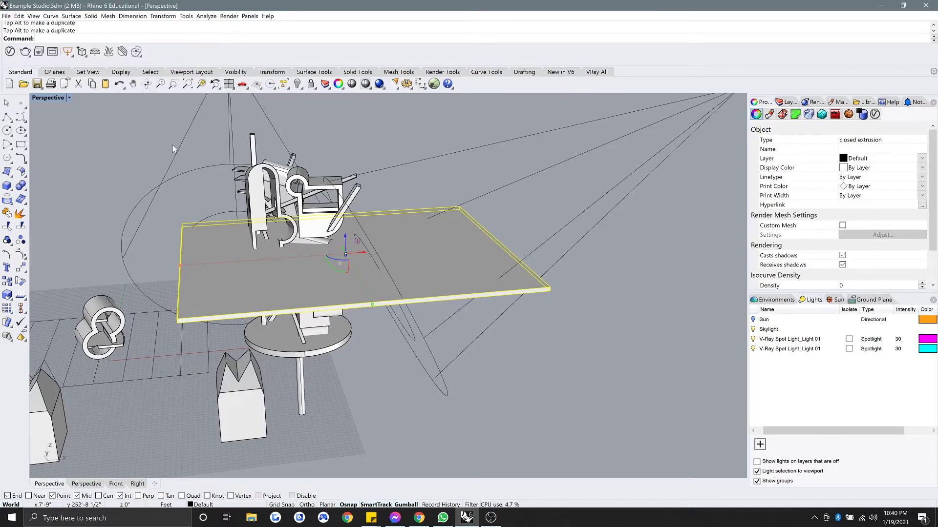
Copy the slab upward three times into evenly spaced stacked plates.
key("Return")
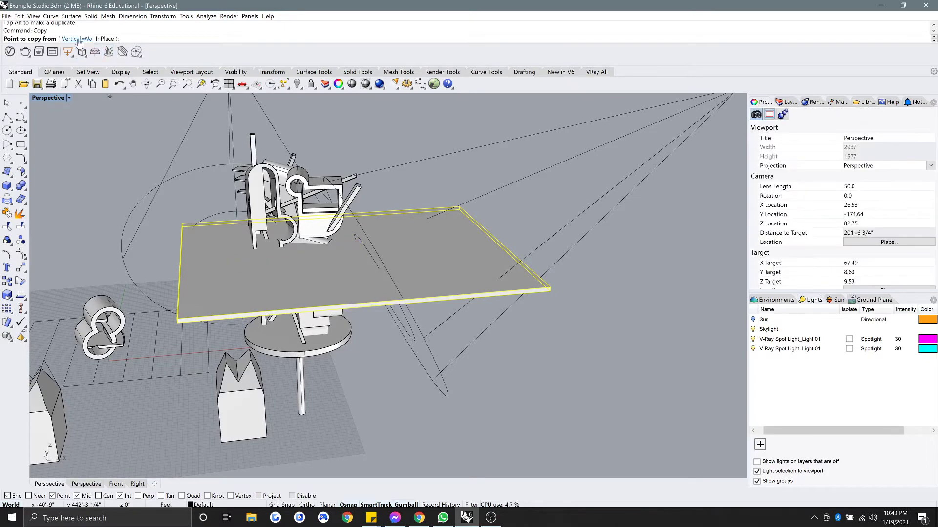
left_click(551, 288)
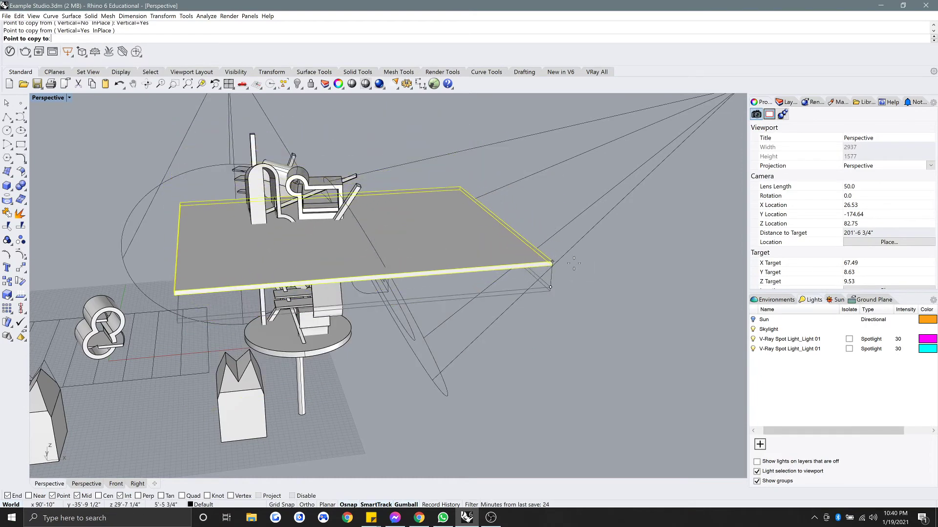
scroll(573, 277, "up", 4)
right_click_drag(573, 275, 539, 275)
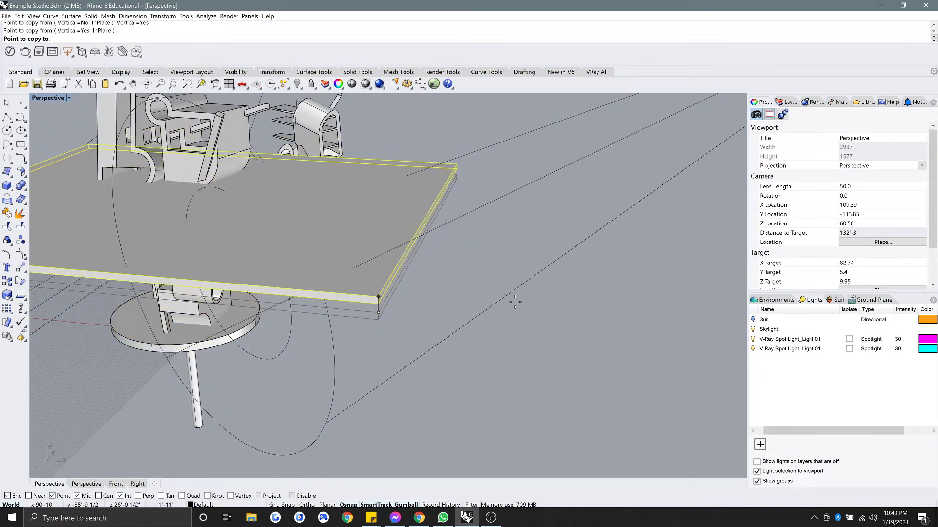
left_click(514, 281)
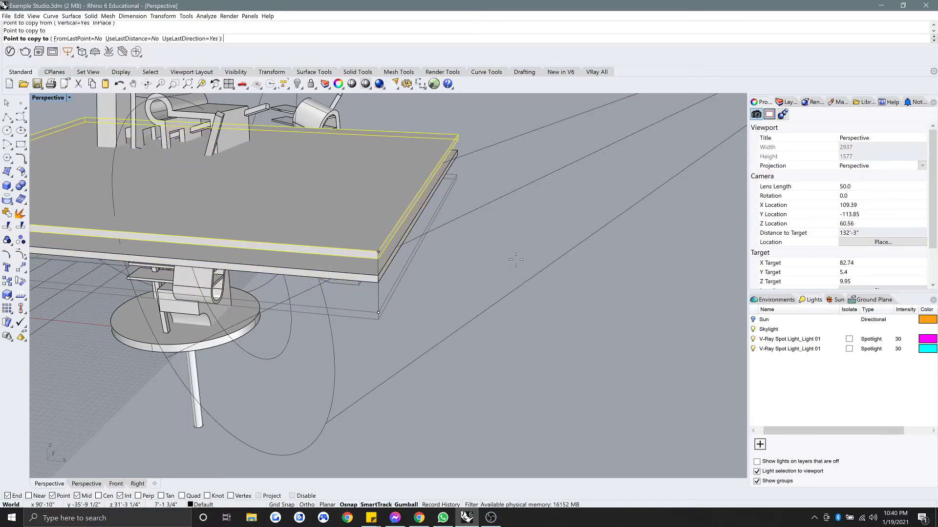
left_click(516, 259)
right_click_drag(515, 259, 542, 314, "shift")
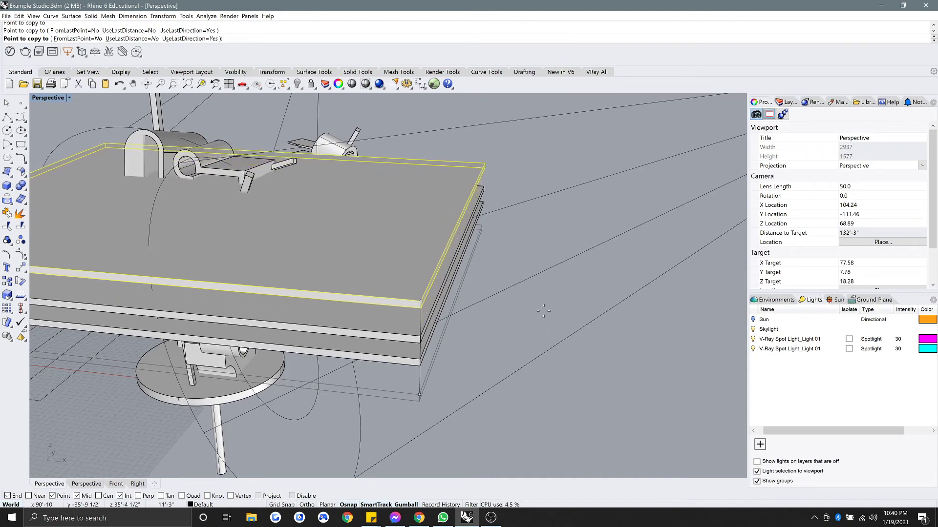
left_click(543, 315)
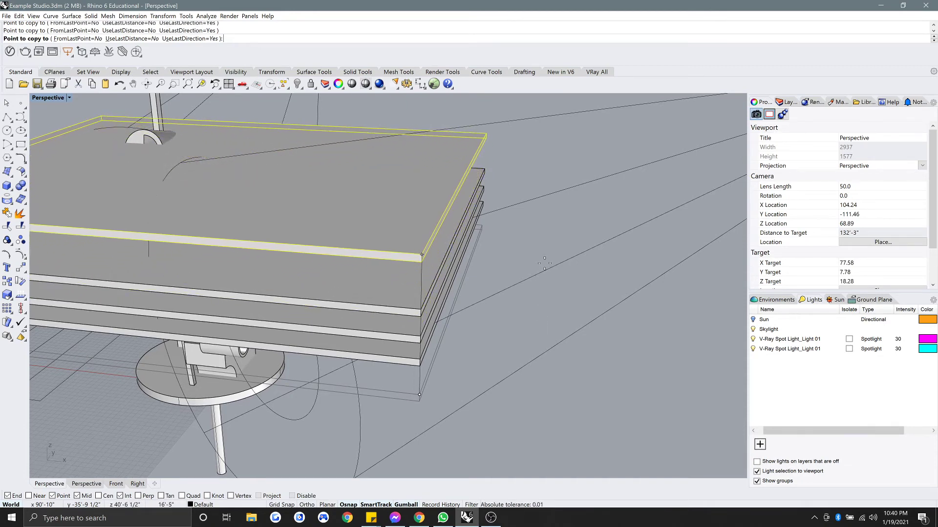
key("Escape")
right_click_drag(544, 263, 390, 316)
scroll(342, 217, "up", 4)
right_click_drag(341, 211, 338, 230)
scroll(391, 217, "up", 4)
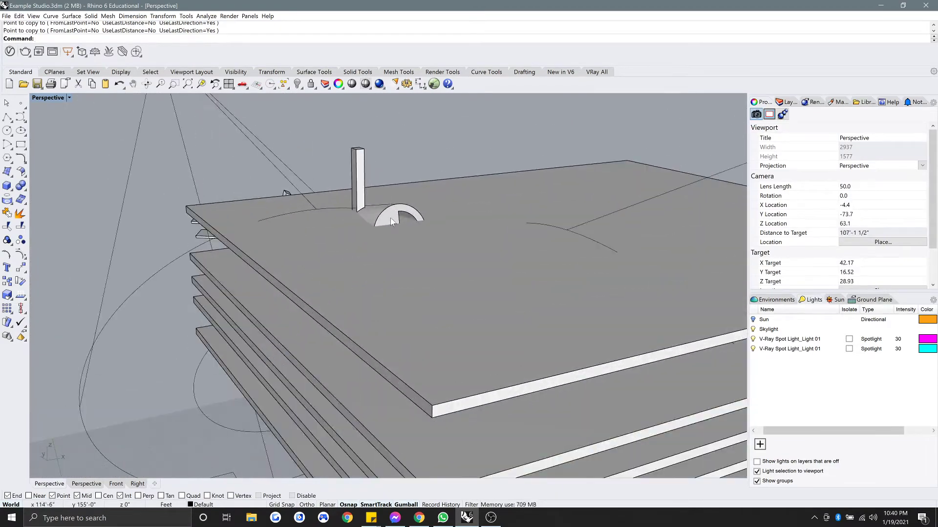
Duplicate the chair piece's outline edges into curves.
left_click(390, 218)
right_click_drag(418, 236, 355, 232)
key("Escape")
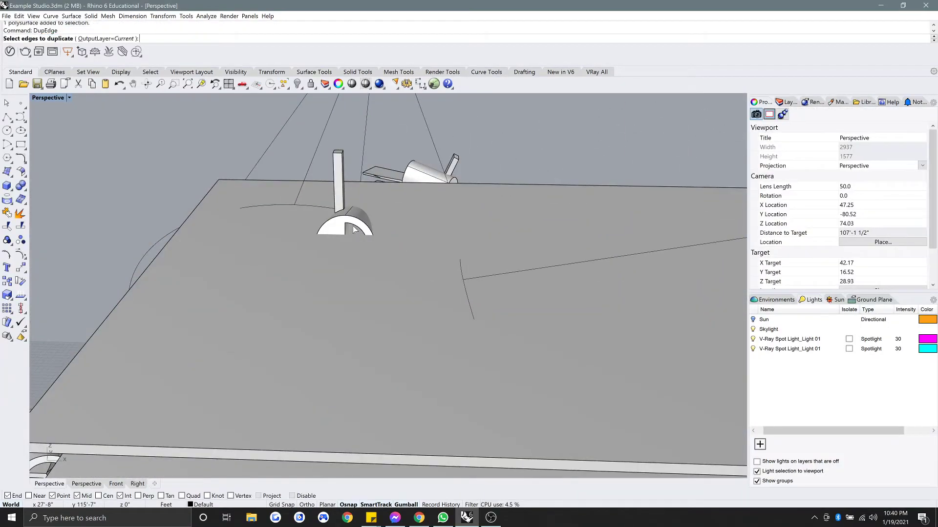
scroll(355, 229, "up", 4)
left_click(336, 230)
right_click_drag(361, 230, 394, 223)
right_click_drag(390, 268, 394, 140)
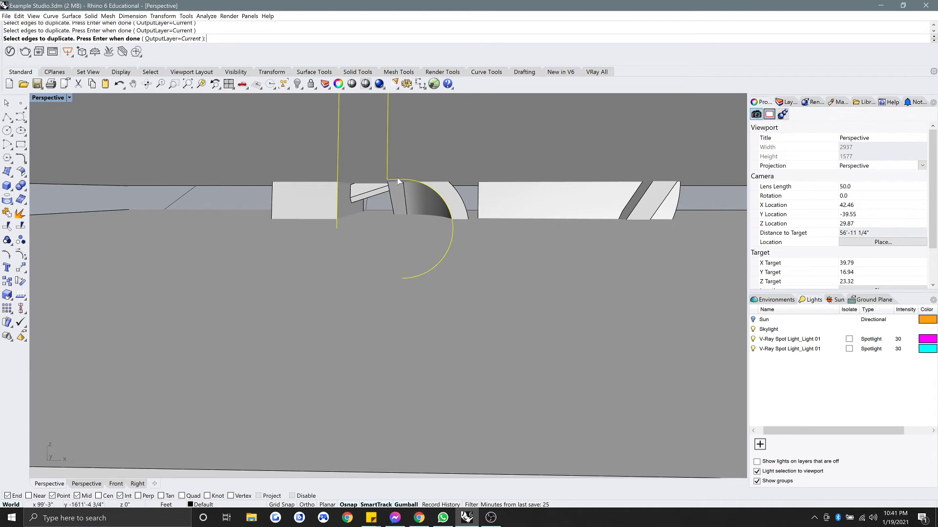
right_click_drag(416, 233, 425, 178, "shift")
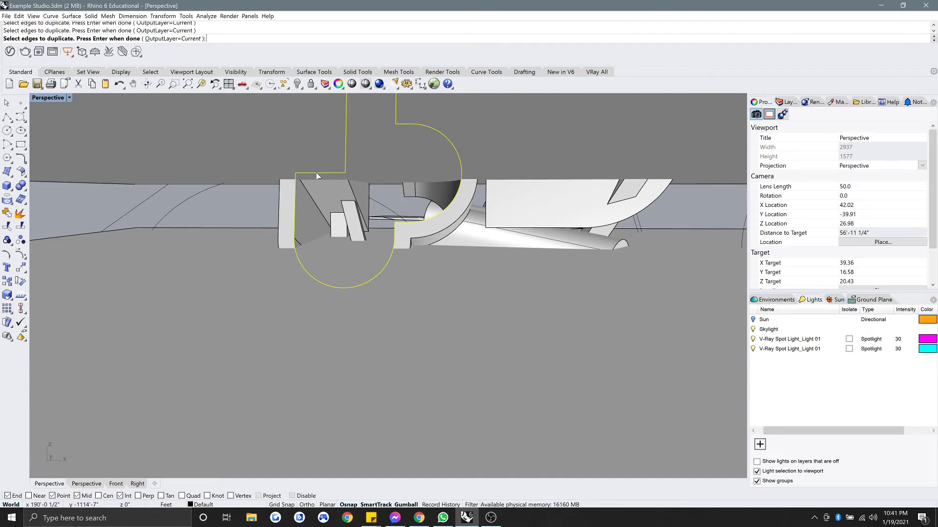
right_click_drag(315, 172, 385, 239, "shift")
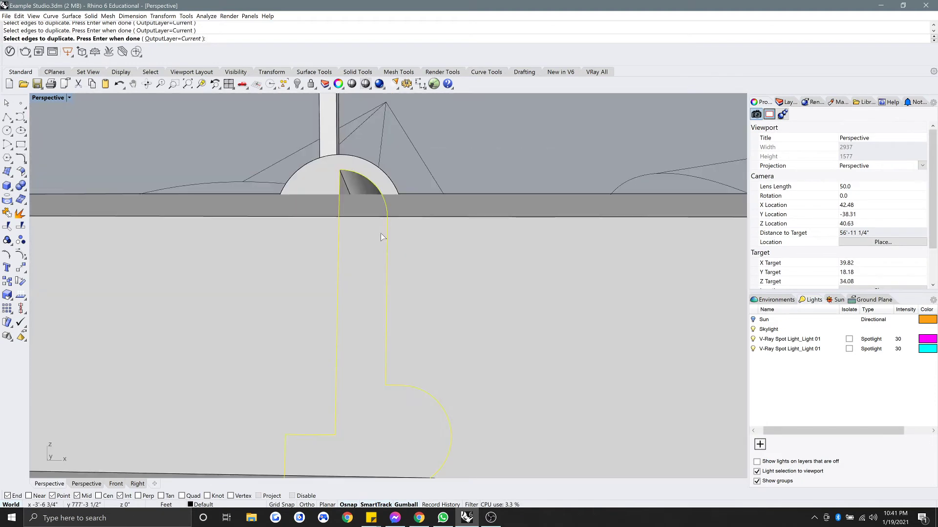
key("Return")
Extrude the closed outline curve with ExtrudeCrv into a solid through the slabs.
type("E")
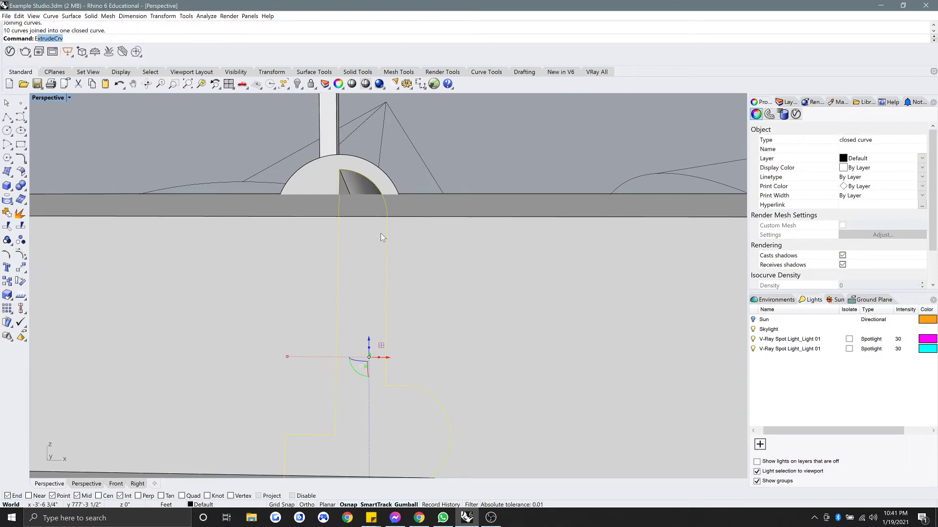
type("xtrudeCrv")
key("Return")
right_click_drag(390, 224, 311, 227)
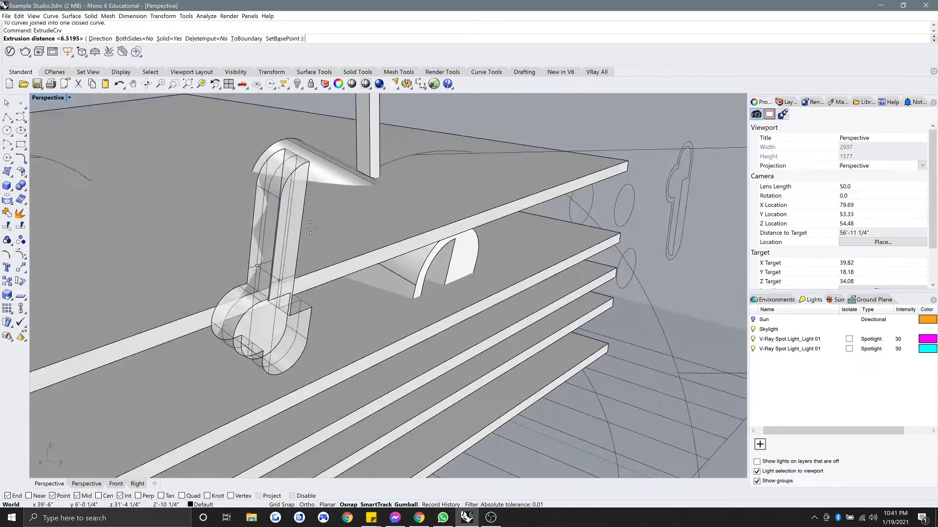
scroll(311, 227, "down", 4)
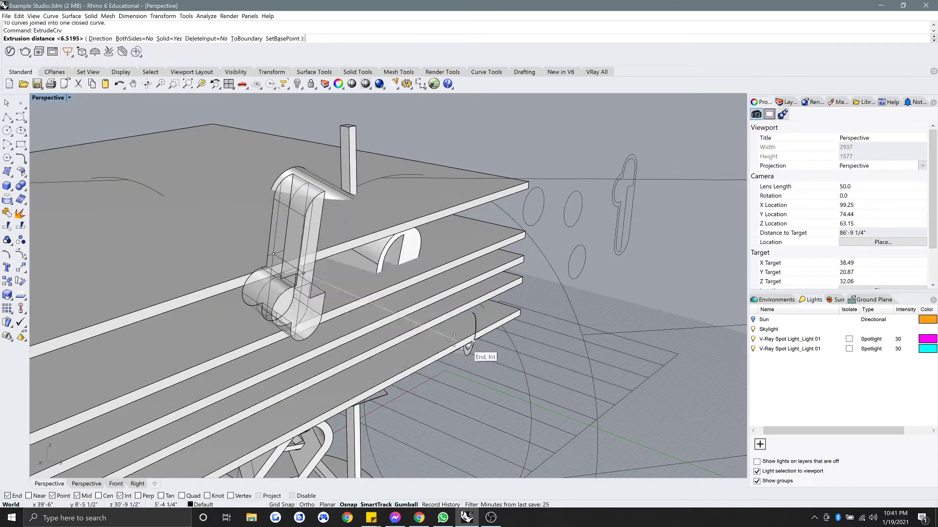
left_click(435, 263)
right_click_drag(435, 263, 476, 250)
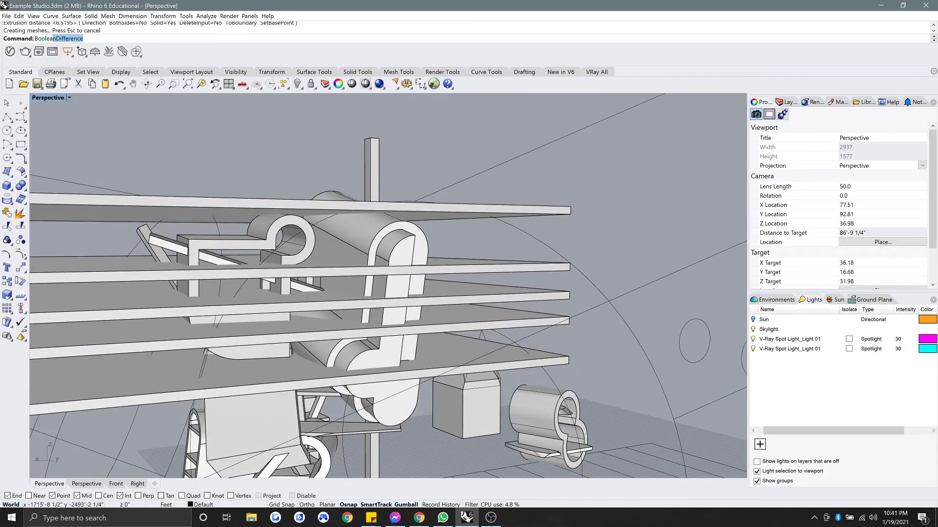
Split the stacked slabs with the extruded profile, then delete the profile solid.
key("Return")
right_click_drag(476, 250, 464, 240)
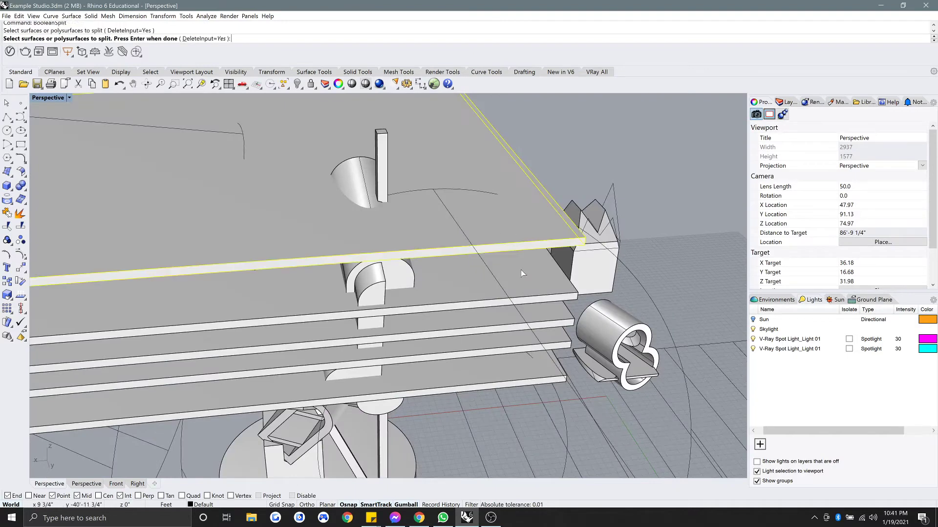
right_click_drag(451, 370, 449, 342)
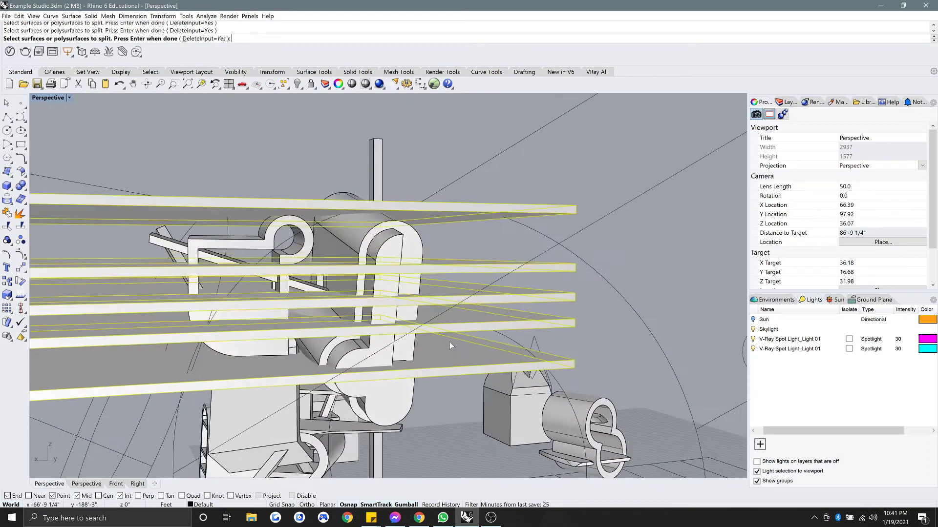
key("Return")
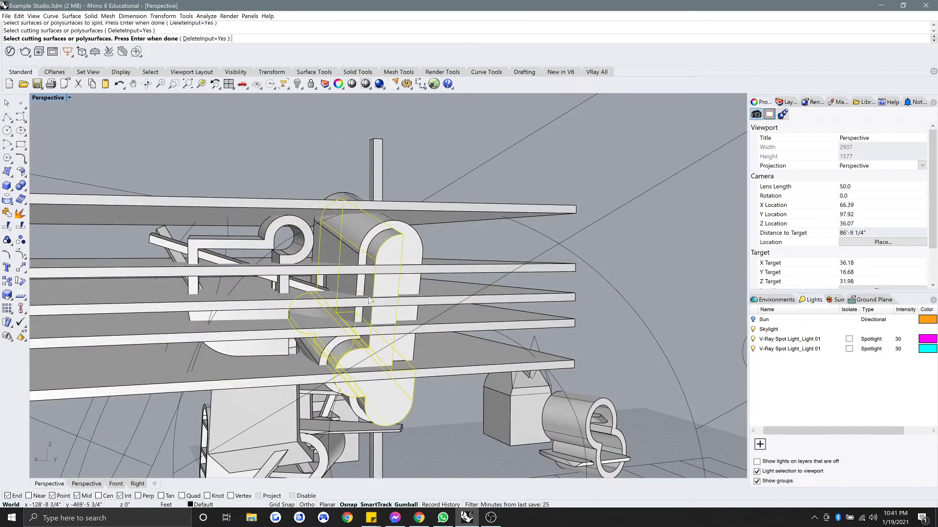
left_click(402, 409)
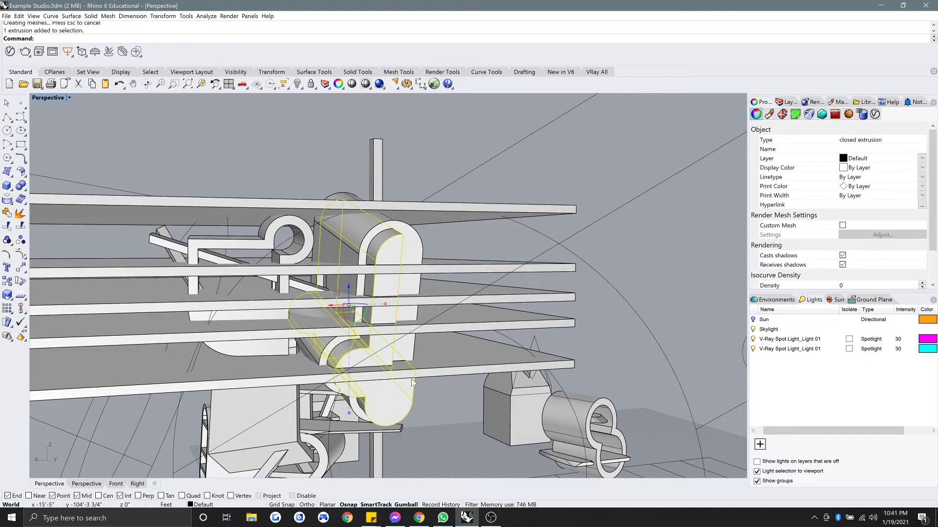
key("Delete")
Delete the five leftover slab pieces left by the split.
right_click_drag(413, 359, 430, 367)
left_click(431, 374)
key("Delete")
left_click(444, 345)
key("Delete")
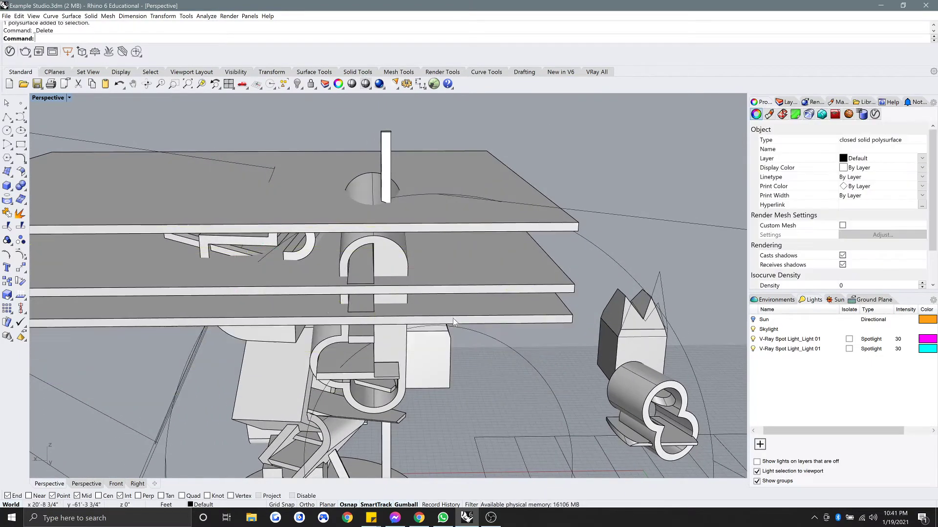
left_click(459, 300)
key("Delete")
left_click(467, 265)
key("Delete")
left_click(468, 222)
key("Delete")
right_click_drag(468, 221, 417, 240)
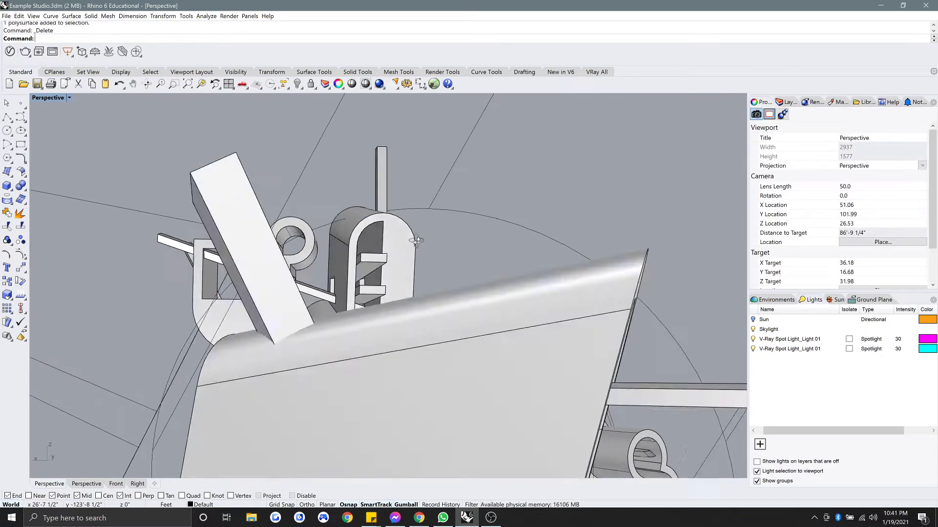
scroll(358, 243, "up", 4)
right_click_drag(359, 242, 378, 242)
right_click_drag(378, 242, 490, 329)
scroll(391, 274, "up", 6)
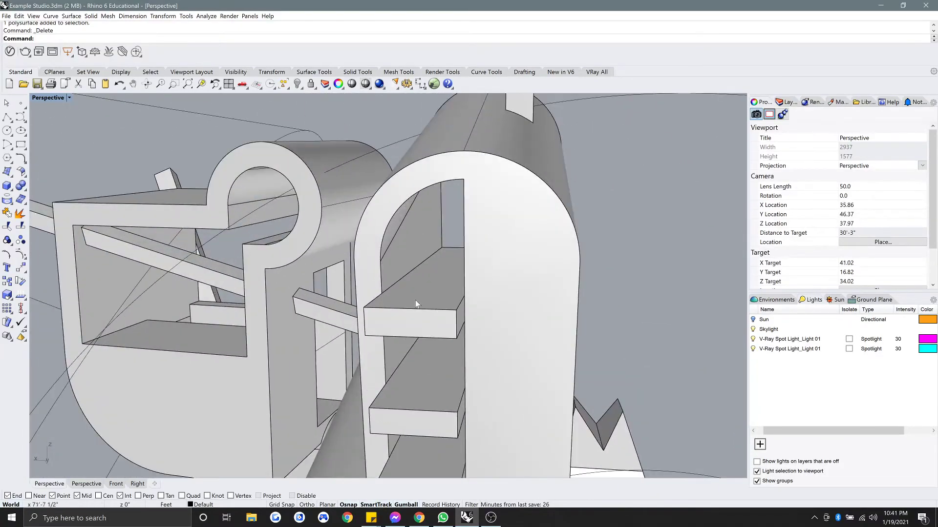
Check the remaining middle and lower shelves by selecting them from the front.
left_click(416, 301)
right_click_drag(417, 301, 440, 297)
key("Escape")
scroll(466, 308, "down", 4)
left_click(452, 251)
left_click(448, 310)
right_click_drag(384, 301, 360, 306)
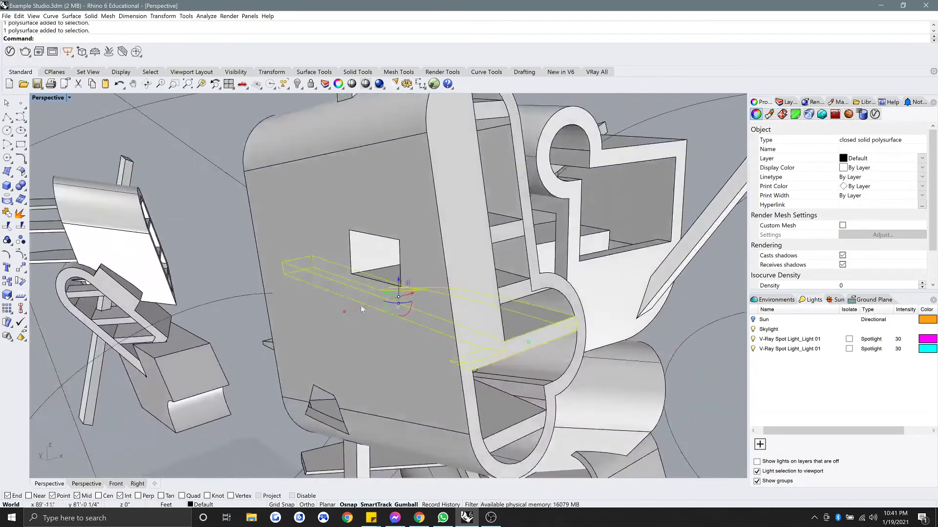
scroll(360, 306, "up", 3)
right_click_drag(493, 318, 391, 322)
left_click(258, 336)
right_click_drag(257, 334, 288, 323, "shift")
key("Escape")
Subtract the diagonal beam, vertical column and thick diagonal beam from the upper and lower slabs.
type("BooleanDifference")
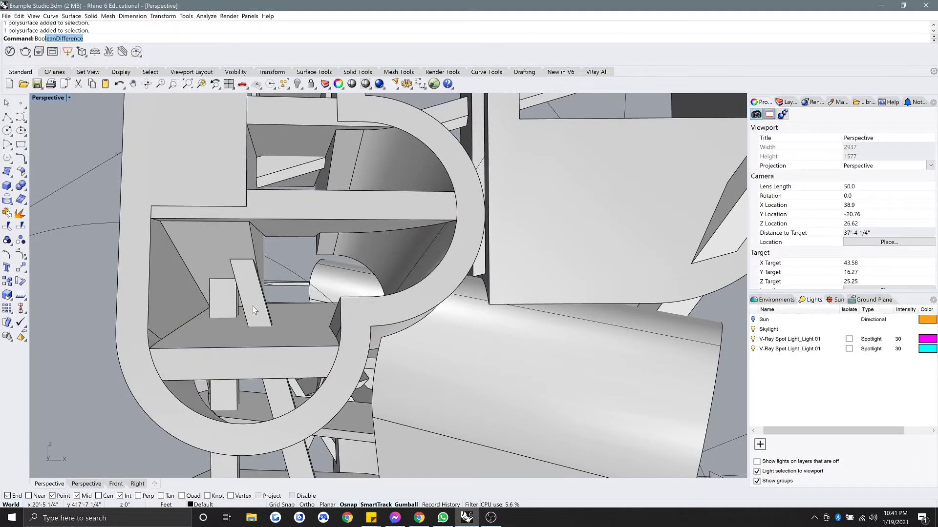
key("Return")
left_click(279, 329)
left_click(308, 227)
right_click_drag(308, 227, 333, 246)
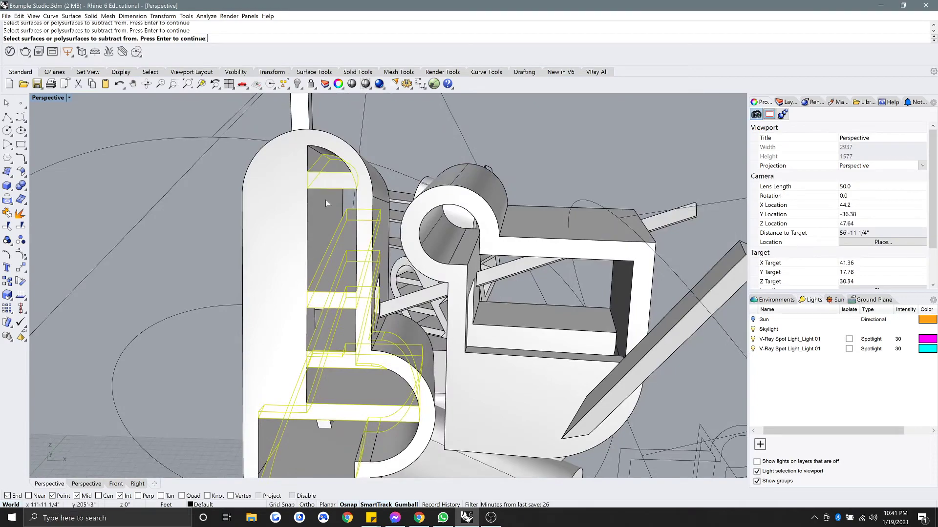
right_click_drag(325, 200, 328, 158, "shift")
key("Return")
scroll(335, 236, "down", 5)
scroll(327, 322, "up", 5)
left_click(326, 332)
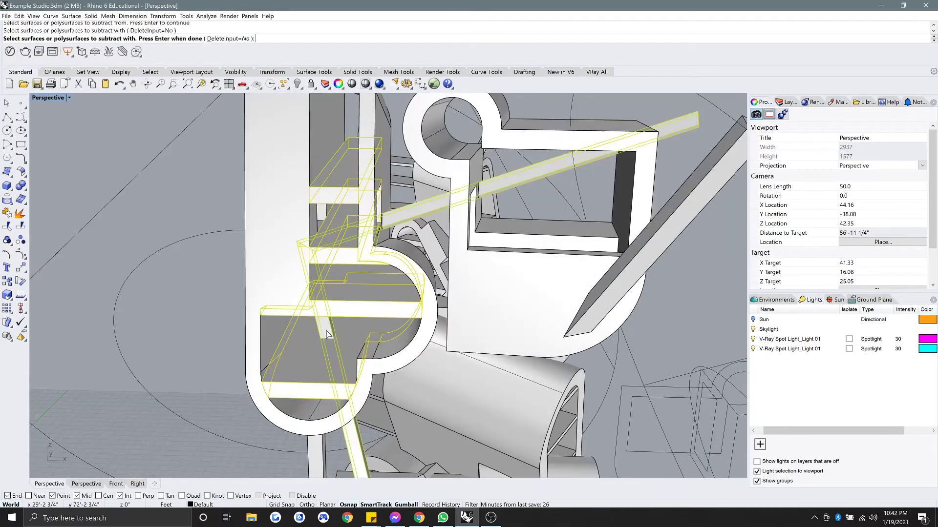
right_click_drag(327, 335, 323, 294)
left_click(314, 395)
scroll(314, 396, "down", 2)
right_click_drag(315, 396, 316, 413)
left_click(564, 288)
key("Return")
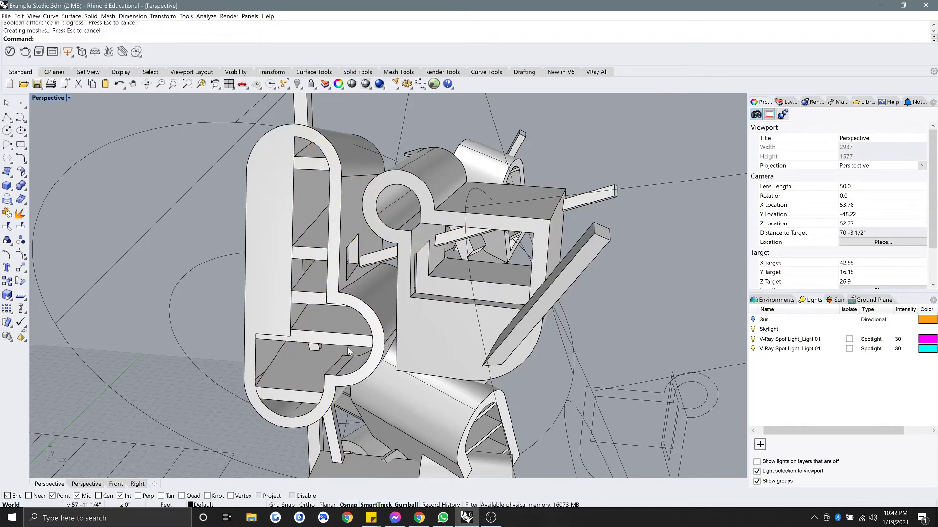
Orbit around the sculpture to review the cut shelves and the boxed frame.
scroll(342, 344, "up", 5)
left_click(331, 335)
key("Escape")
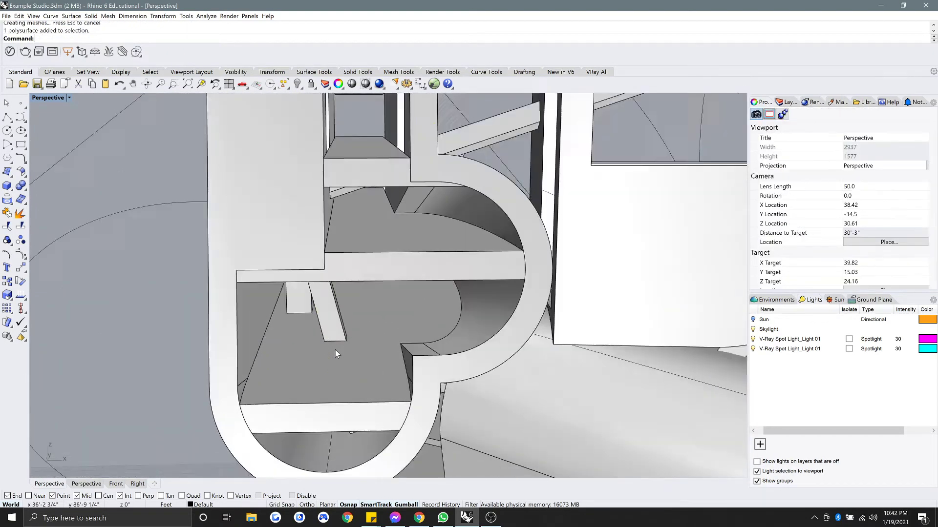
scroll(335, 349, "down", 8)
right_click_drag(360, 289, 333, 282)
scroll(472, 292, "down", 8)
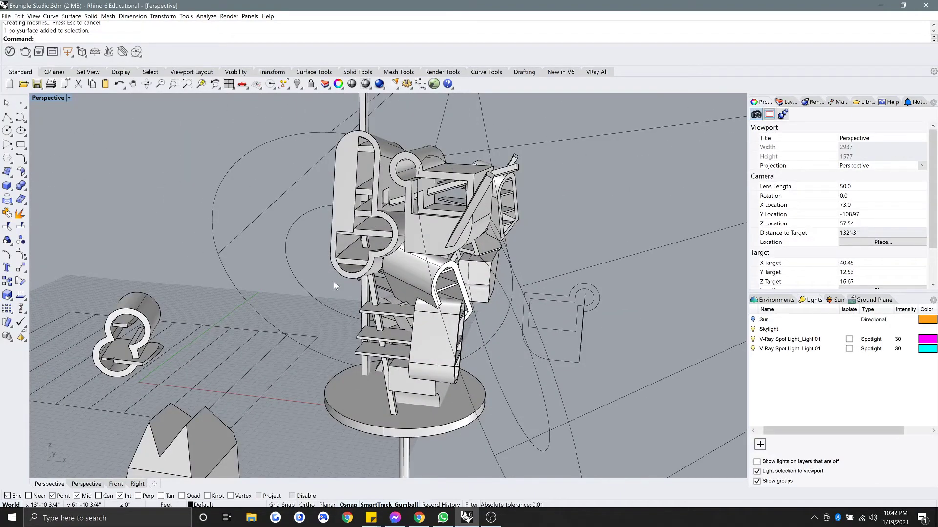
right_click_drag(346, 277, 290, 282)
scroll(299, 287, "down", 4)
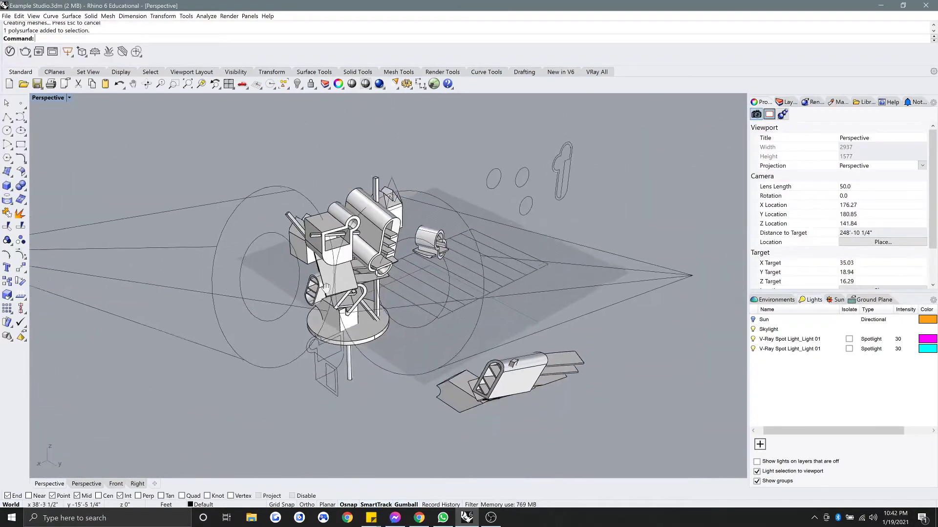
scroll(254, 263, "up", 4)
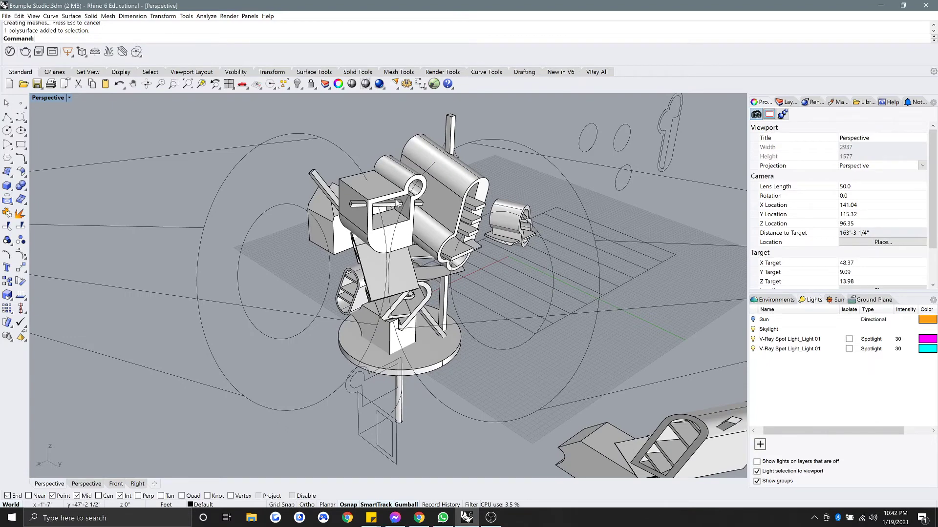
scroll(406, 236, "up", 12)
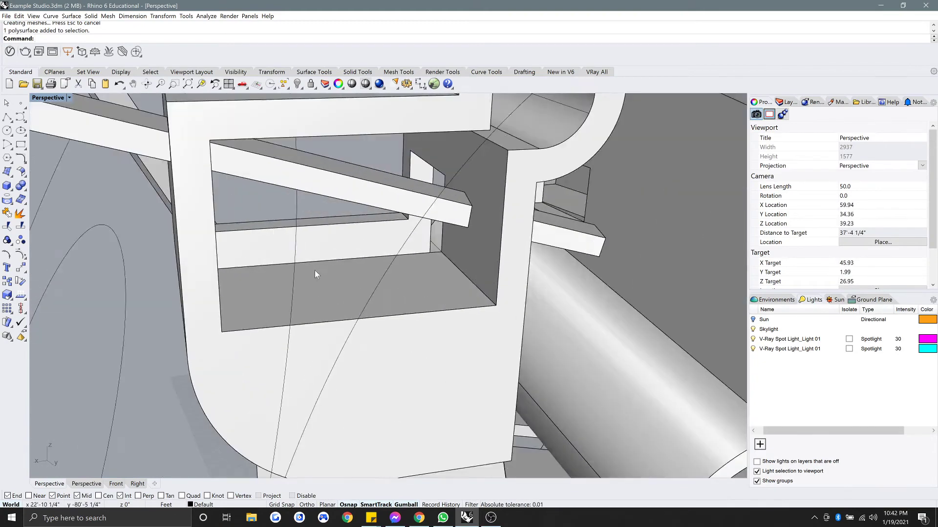
right_click_drag(314, 271, 332, 259)
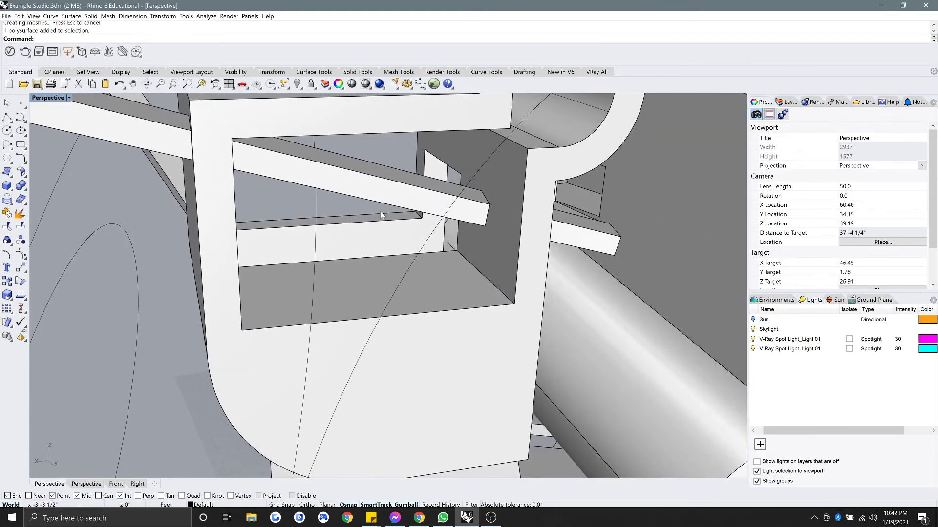
scroll(398, 298, "down", 8)
scroll(401, 297, "up", 6)
right_click_drag(400, 297, 330, 294)
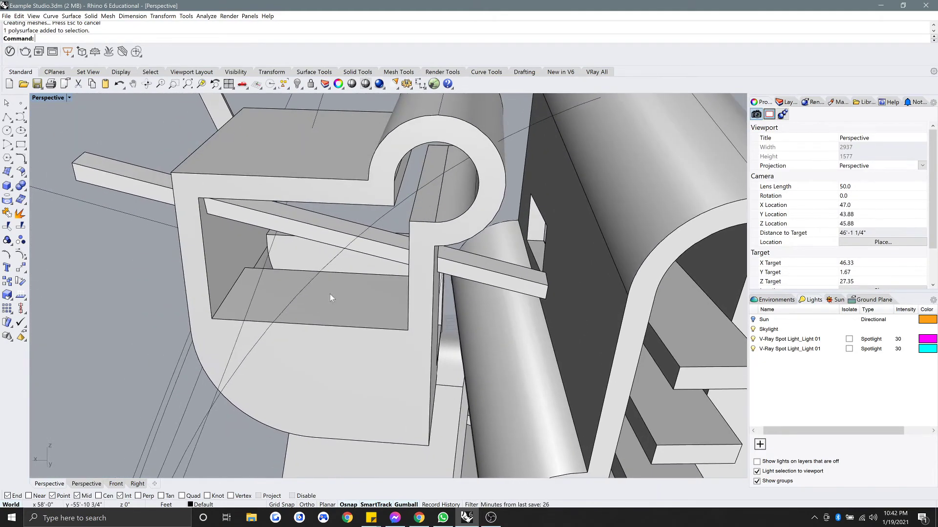
Draw a small box at the upper step's corner, at the long step's end.
left_click(7, 185)
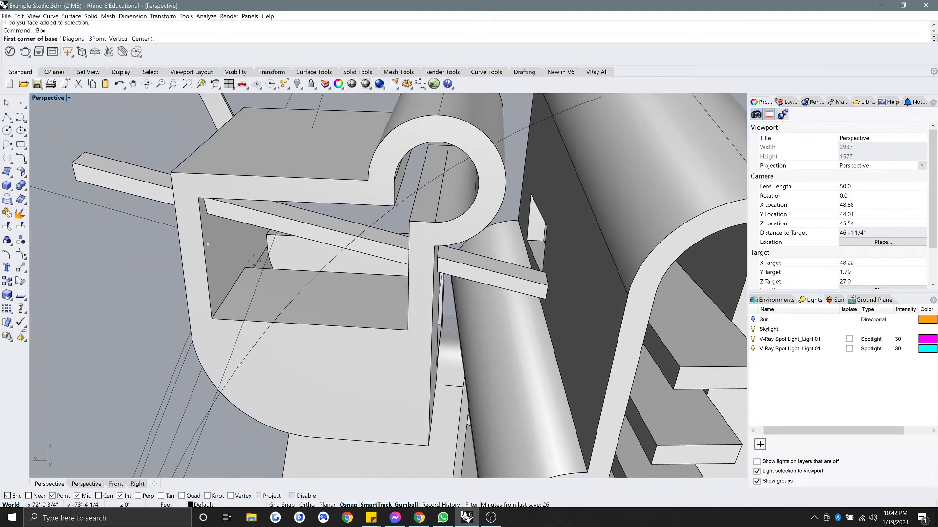
left_click(229, 292)
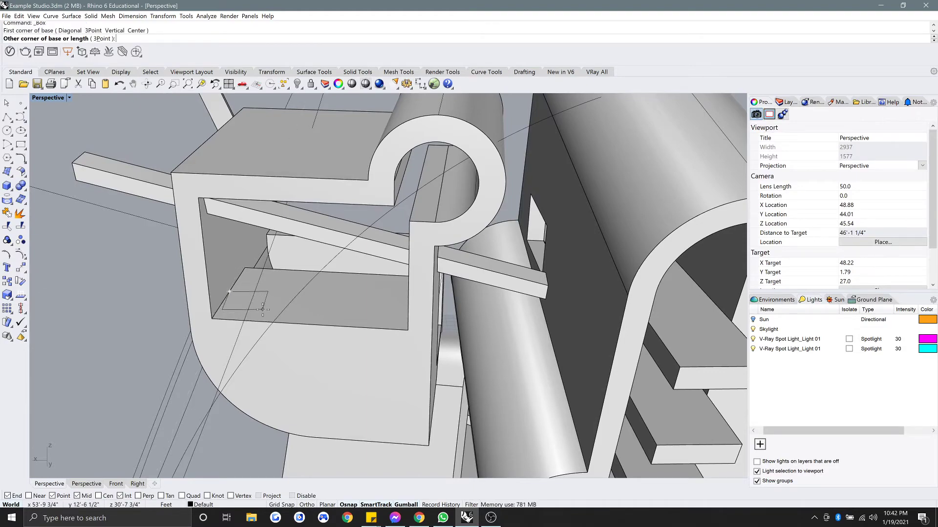
scroll(263, 309, "down", 4)
key("Escape")
right_click_drag(375, 293, 587, 273)
scroll(695, 206, "up", 4)
right_click(684, 200)
left_click(644, 177)
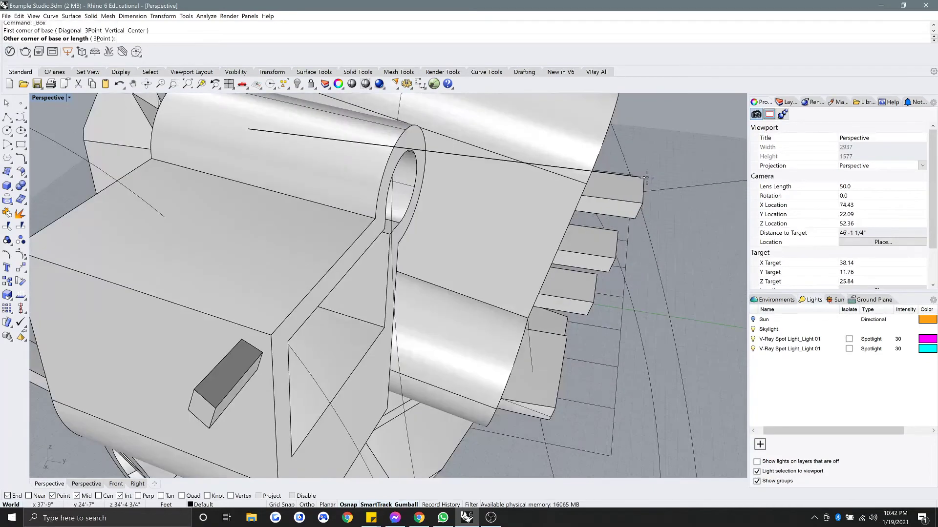
left_click(642, 205)
left_click(652, 172)
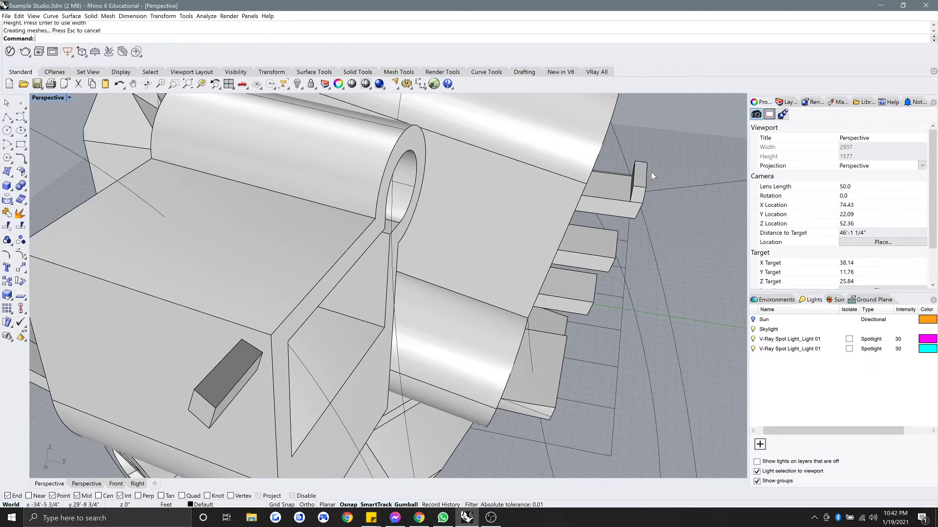
right_click_drag(652, 172, 650, 153)
Union the small box with the long step into one merged solid using the MH alias.
left_click(631, 192)
left_click(613, 207, "shift")
type("MH\\")
key("Return")
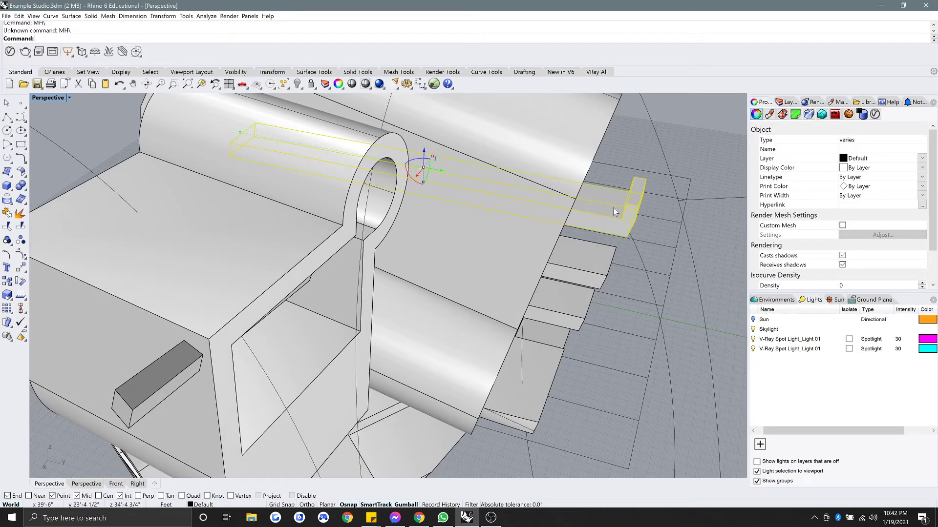
key("Escape")
left_click(631, 195)
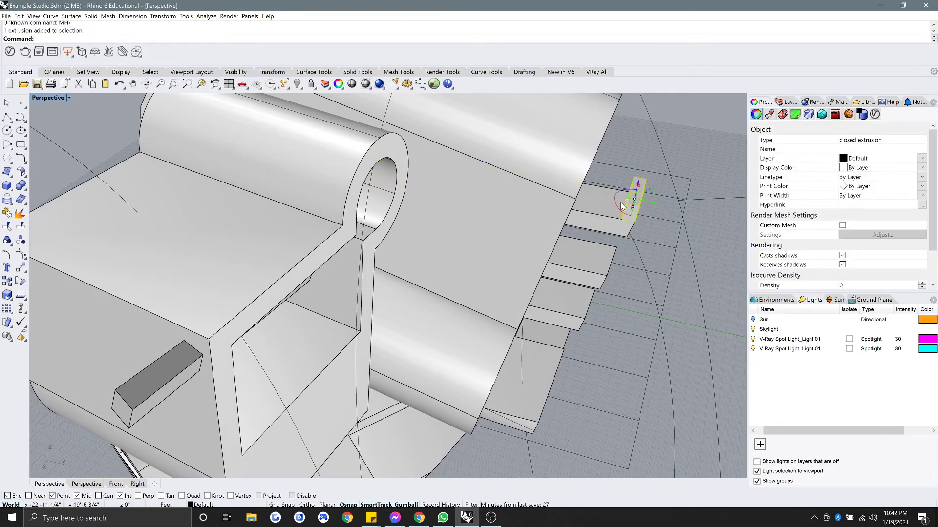
left_click(602, 207, "shift")
type("MH")
key("Return")
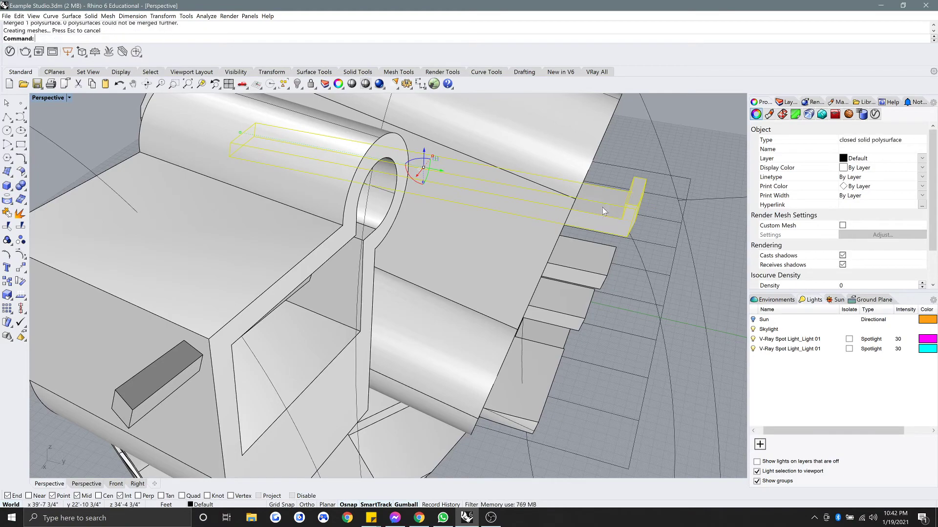
key("Escape")
Boolean-subtract the bar from the curved polysurface.
scroll(602, 207, "down", 5)
right_click_drag(602, 207, 489, 207)
scroll(347, 246, "up", 2)
mouse_move(347, 246)
right_mouse_down()
mouse_move(298, 239)
mouse_move(291, 212)
mouse_move(333, 249)
right_mouse_up()
scroll(290, 213, "down", 4)
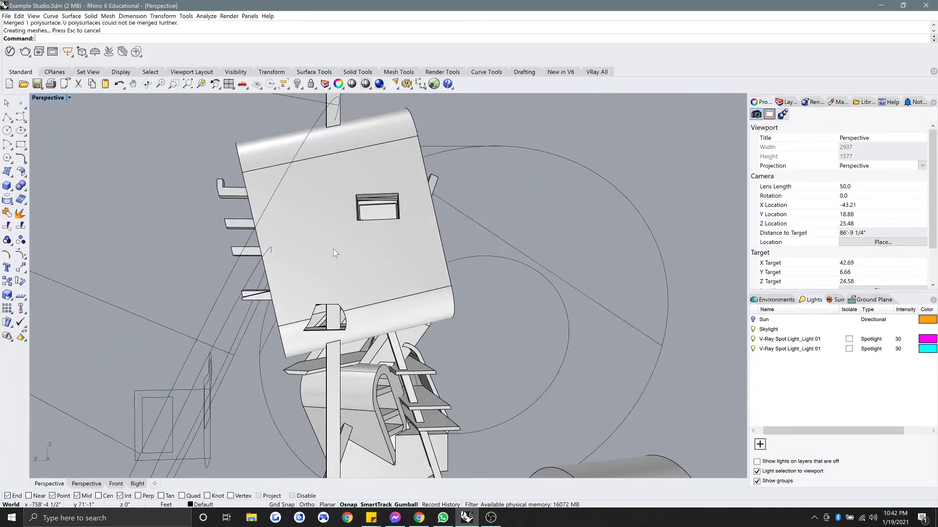
scroll(333, 249, "down", 4)
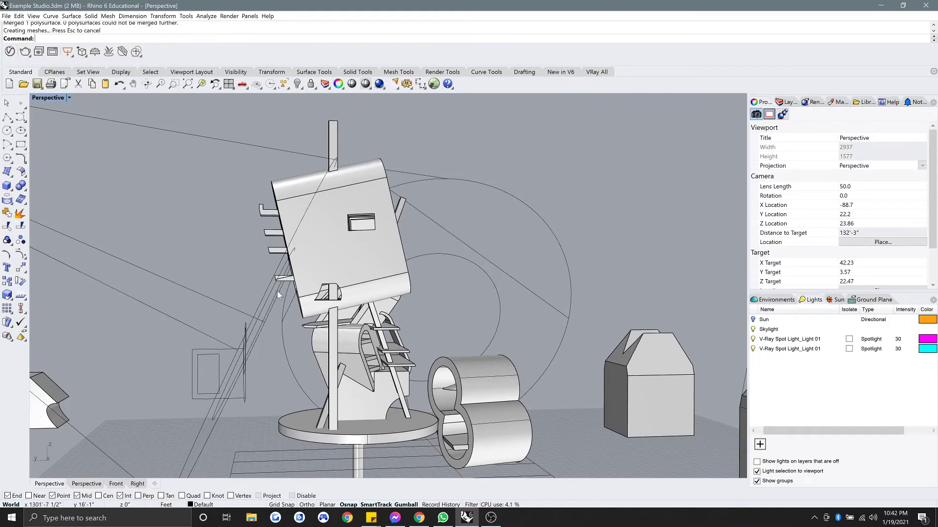
scroll(309, 313, "up", 4)
right_click_drag(309, 313, 344, 284)
scroll(433, 349, "up", 4)
scroll(458, 320, "up", 4)
right_click_drag(540, 335, 460, 324)
scroll(460, 324, "down", 4)
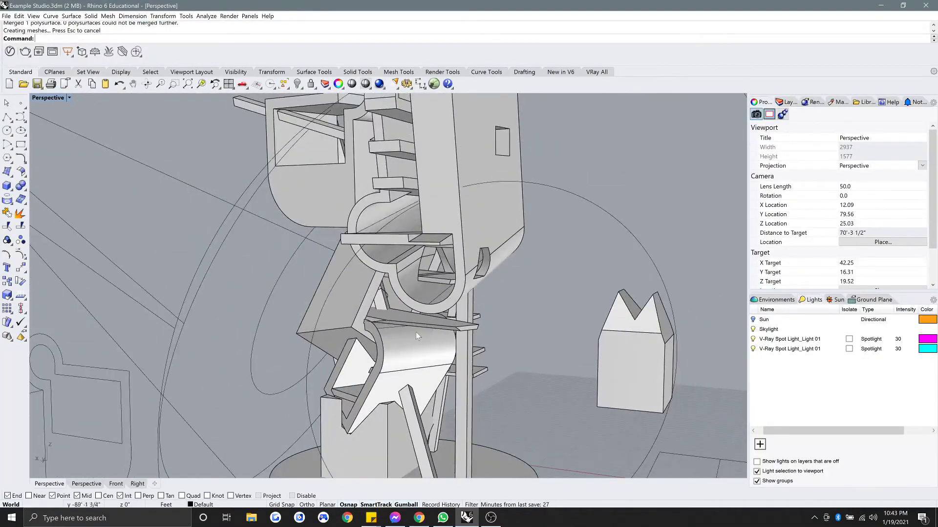
scroll(415, 331, "up", 6)
right_click_drag(366, 330, 378, 300)
scroll(364, 311, "up", 3)
left_click(369, 308)
key("Escape")
scroll(373, 299, "up", 7)
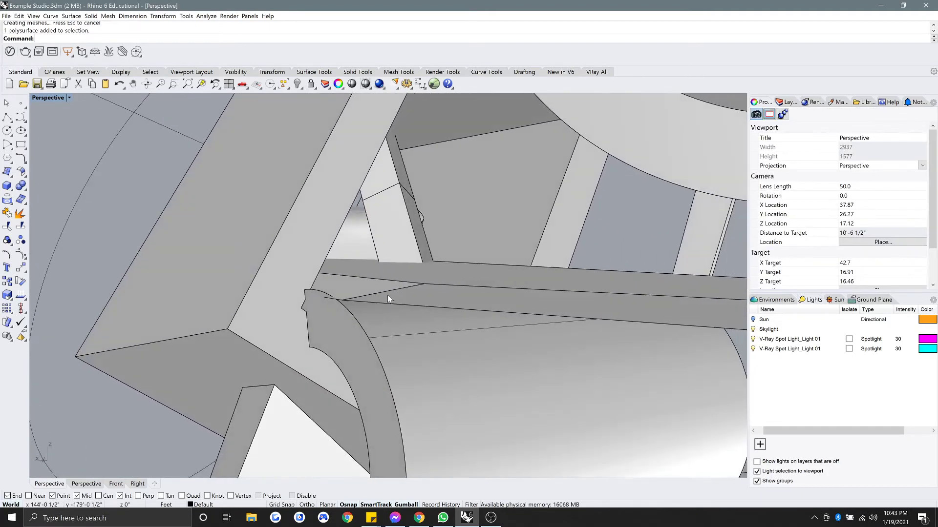
type("boo")
key("Return")
left_click(389, 343)
key("Return")
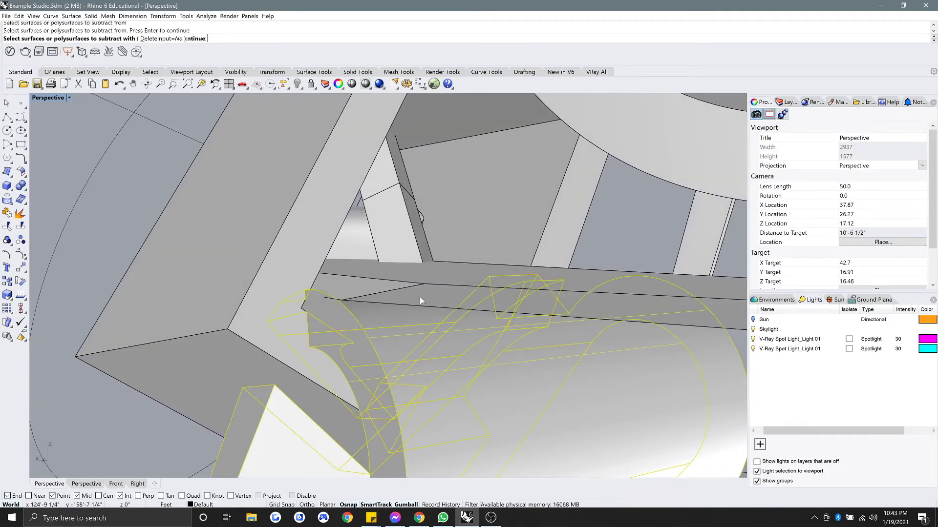
left_click(421, 301)
key("Return")
scroll(420, 296, "down", 20)
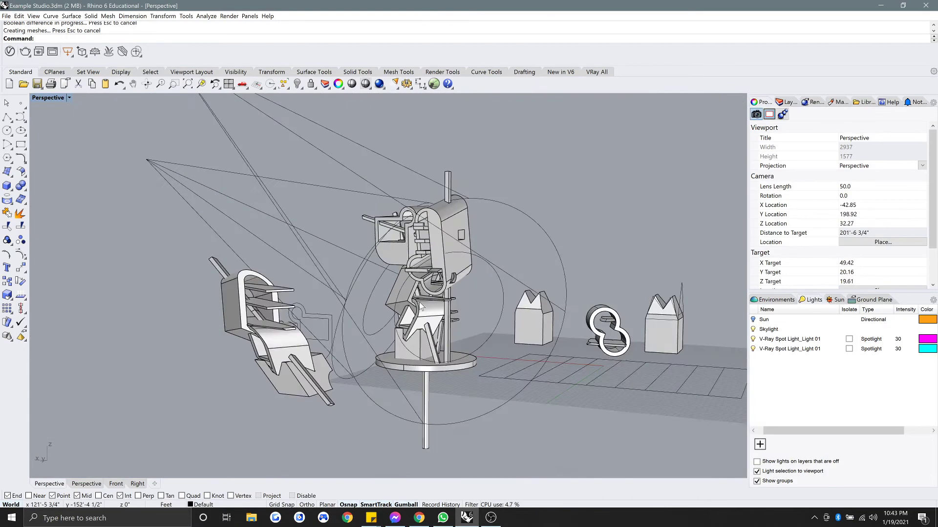
Window-select the two closed curves at the scene's right to check them.
right_click_drag(420, 305, 443, 355)
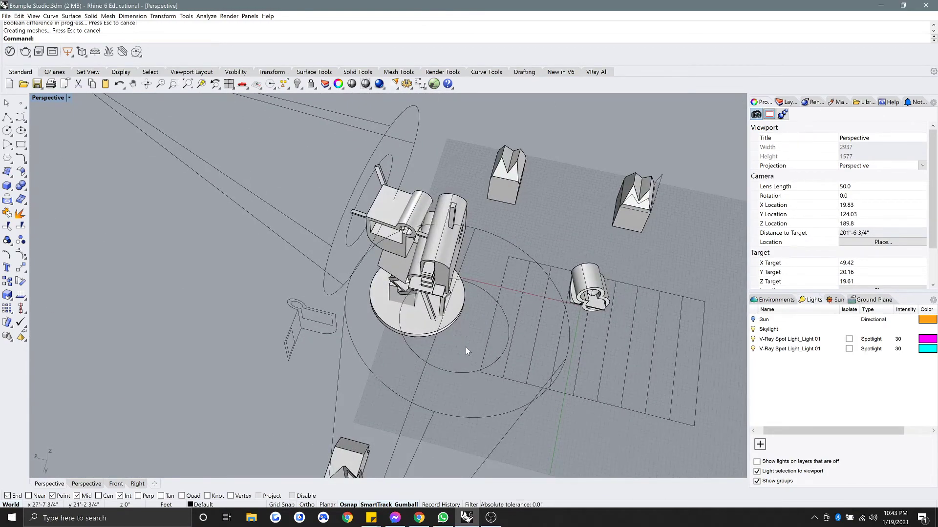
left_click_drag(326, 161, 474, 349)
left_click(318, 177)
scroll(411, 301, "down", 2)
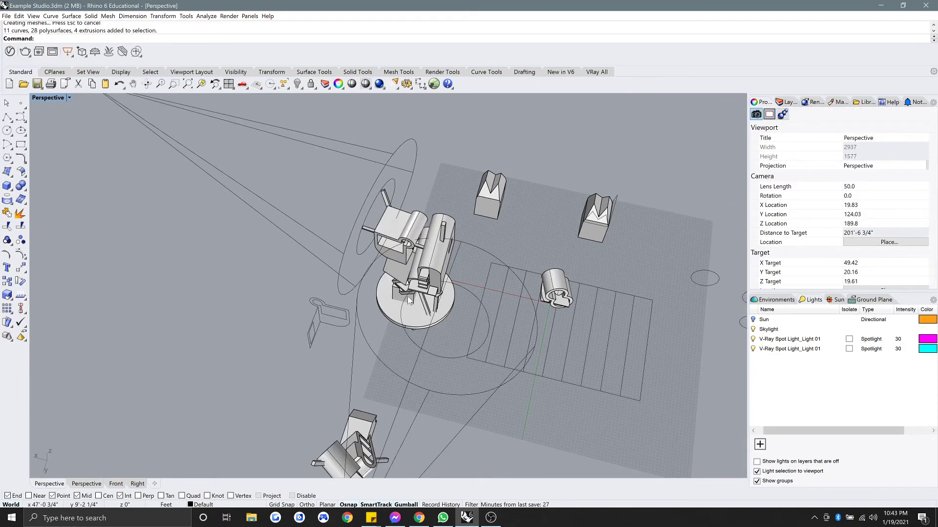
right_click_drag(411, 300, 343, 258, "shift")
right_click_drag(470, 302, 342, 307, "shift")
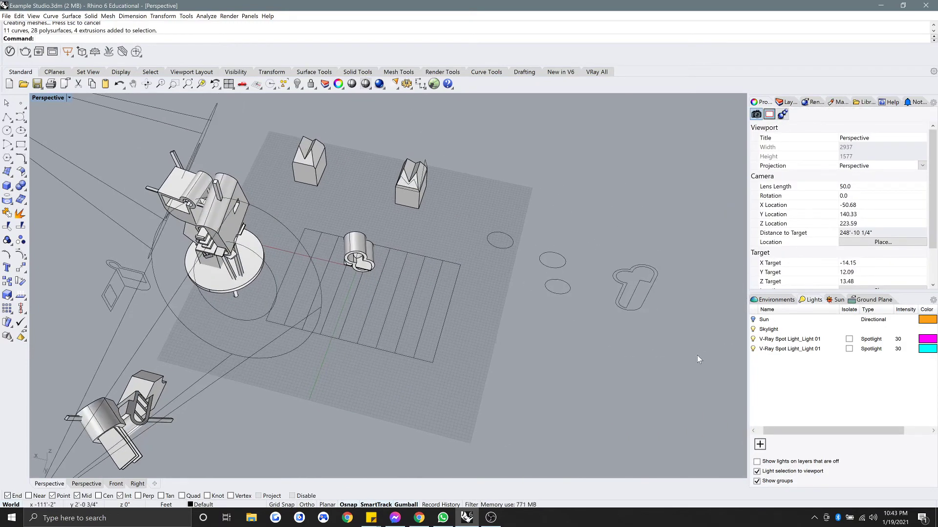
left_click_drag(711, 306, 603, 237)
left_click_drag(694, 248, 602, 344)
left_click(668, 272)
left_click_drag(668, 259, 633, 291)
left_click(697, 251)
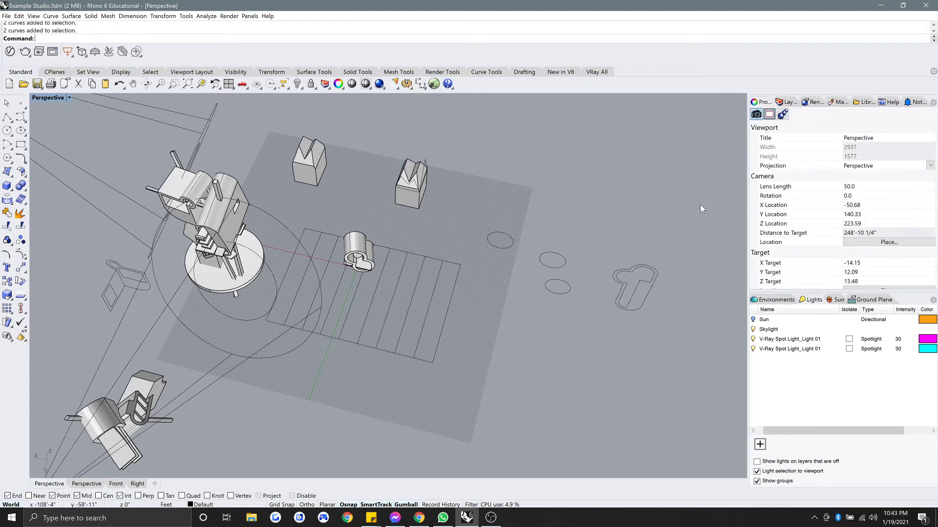
left_click_drag(702, 202, 541, 199)
left_click_drag(654, 265, 636, 281)
left_click_drag(695, 248, 627, 275)
left_click_drag(678, 253, 636, 278)
left_click(606, 321)
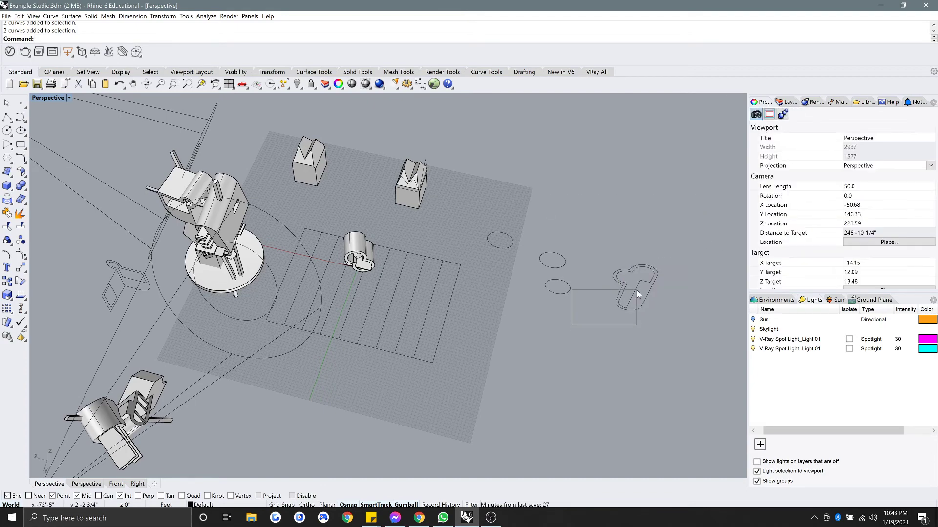
Inspect the nearby ellipses and key-shaped curve, then window-select the whole sculpture on its base.
left_click_drag(584, 279, 587, 274)
left_click_drag(527, 309, 590, 261)
left_click(614, 274)
left_click(602, 260)
left_click(535, 316)
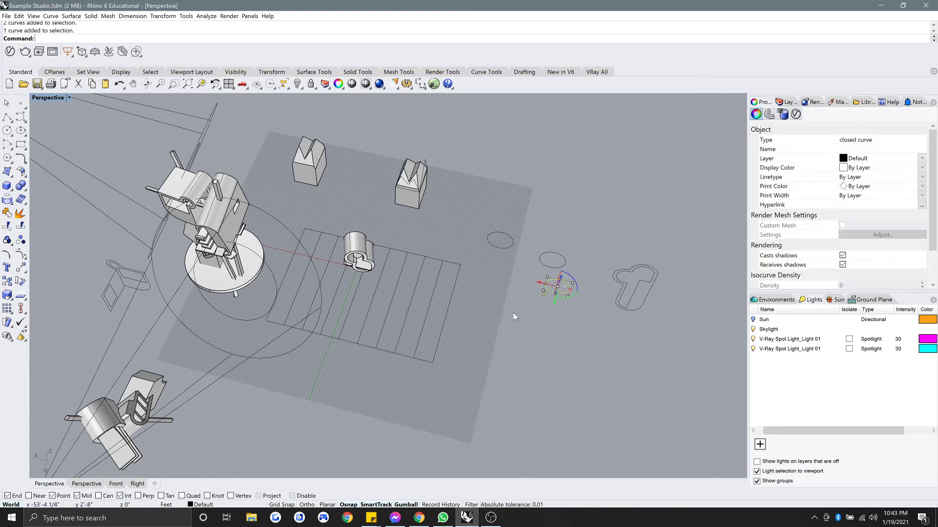
left_click_drag(523, 331, 588, 263)
key("Escape")
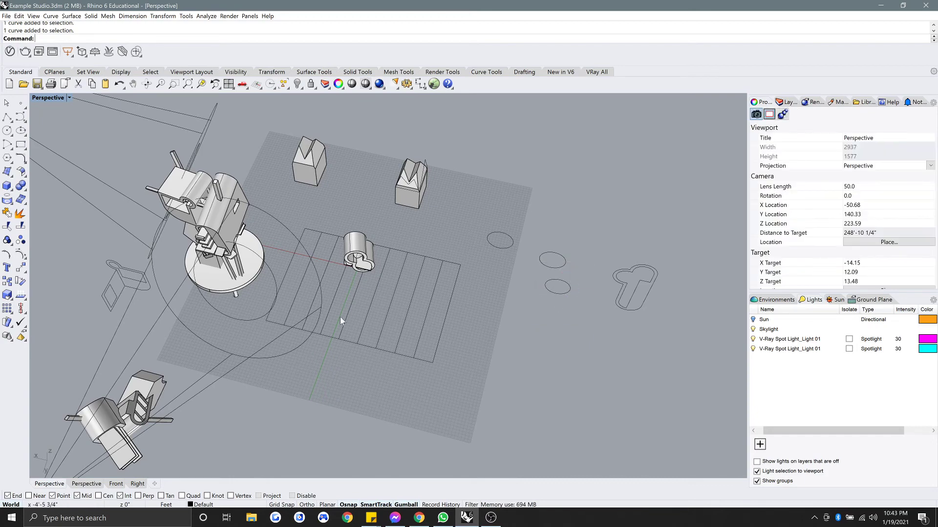
right_click_drag(334, 371, 449, 403, "shift")
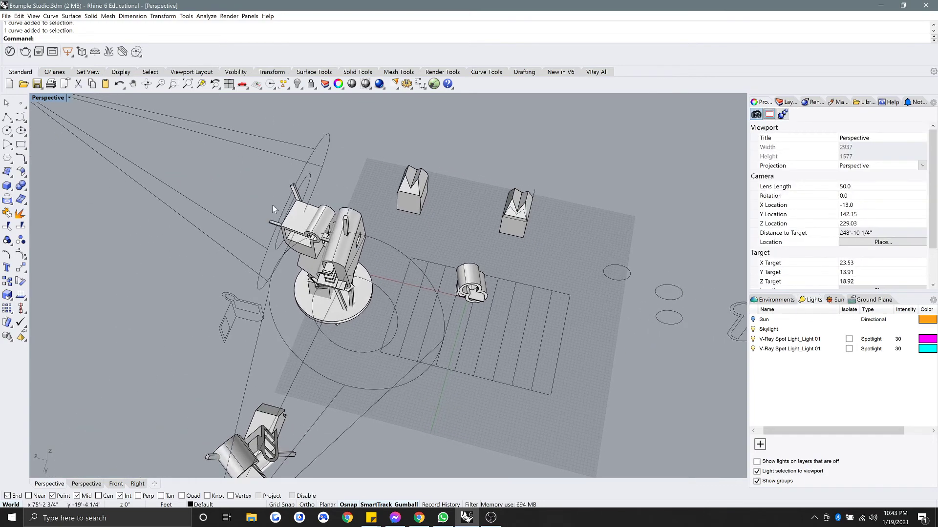
left_click_drag(245, 183, 379, 336)
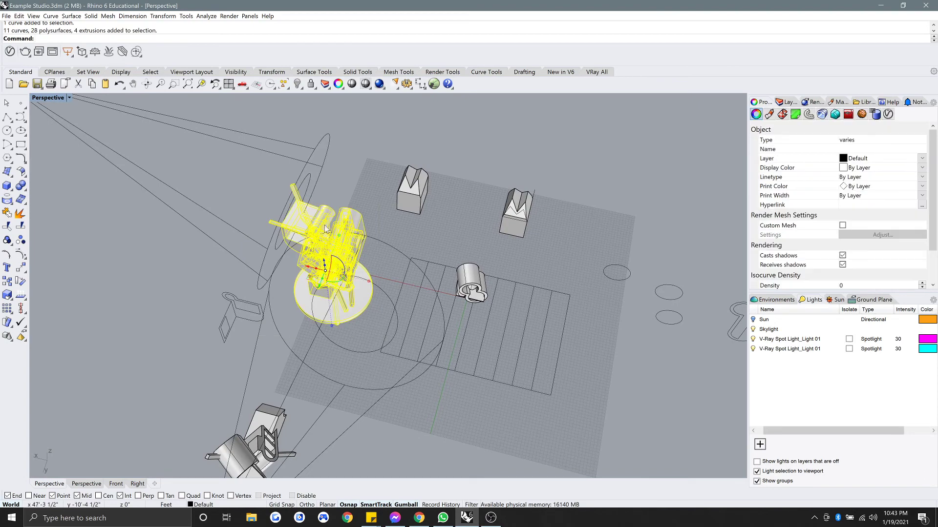
Isolate the selected sculpture so everything else is hidden.
key("ctrl+shift+h")
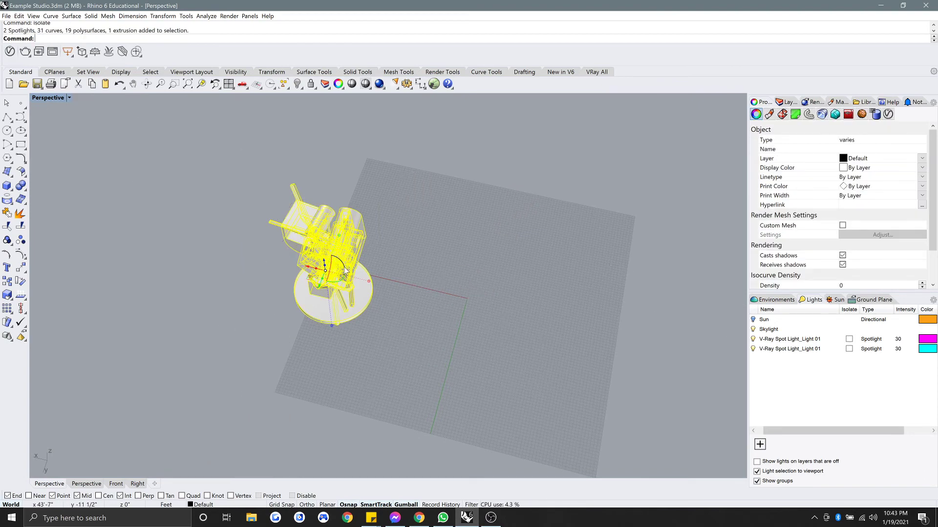
left_click(571, 240)
right_click_drag(571, 241, 557, 168)
scroll(364, 263, "up", 7)
right_click_drag(364, 264, 541, 297)
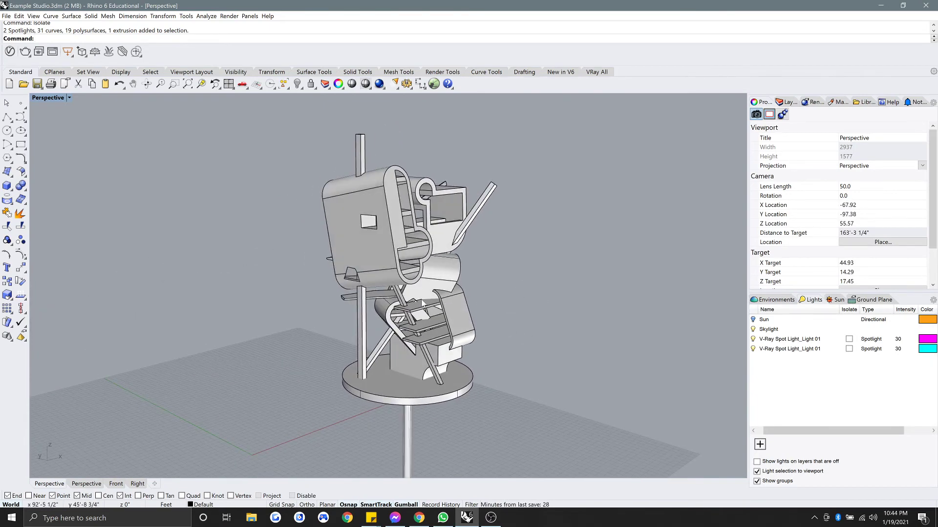
right_click_drag(320, 320, 420, 278)
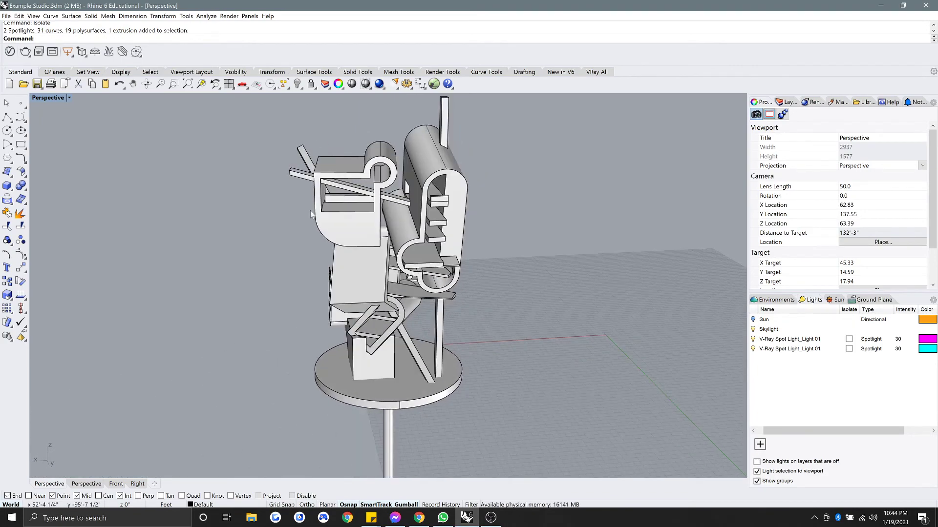
scroll(311, 211, "up", 3)
right_click_drag(311, 211, 295, 172)
scroll(349, 227, "up", 3)
right_click_drag(349, 226, 393, 250)
scroll(345, 269, "up", 8)
Boolean-subtract the slanted beam from the large hollow slab.
type("BooleanDifference")
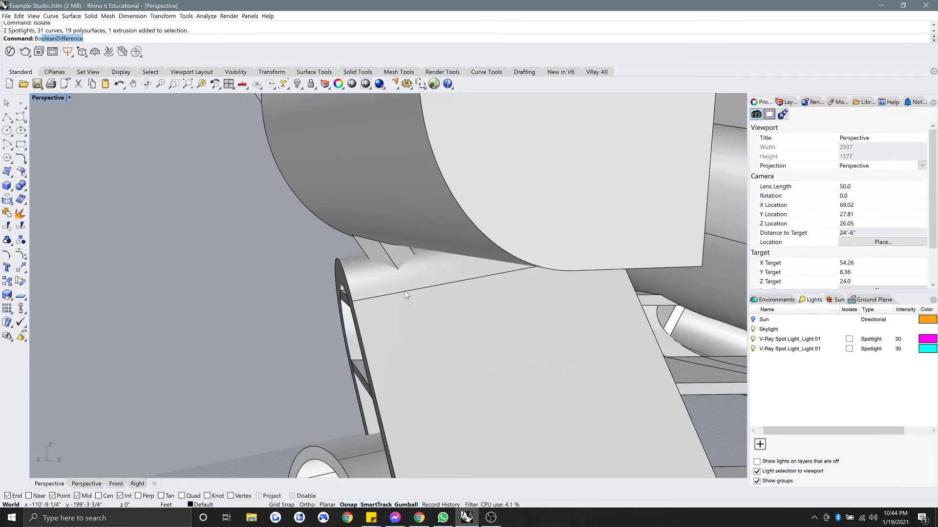
key("Return")
left_click(405, 291)
key("Return")
left_click(395, 251)
key("Return")
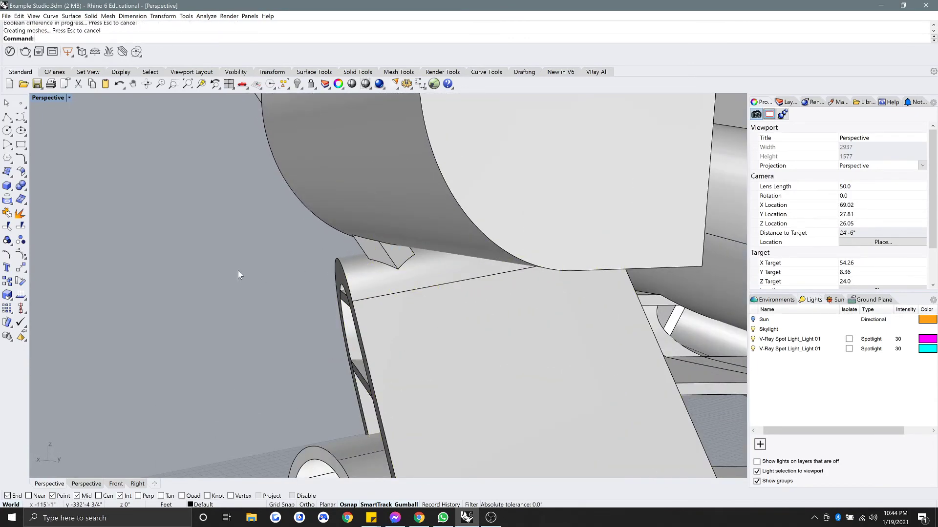
scroll(217, 269, "down", 12)
right_click_drag(248, 274, 359, 293, "shift")
scroll(288, 255, "down", 4)
scroll(351, 298, "up", 2)
scroll(333, 367, "up", 6)
right_click_drag(292, 342, 356, 367)
scroll(354, 357, "up", 4)
scroll(357, 366, "down", 4)
right_click_drag(424, 345, 401, 262, "shift")
scroll(451, 320, "down", 4)
scroll(432, 325, "down", 3)
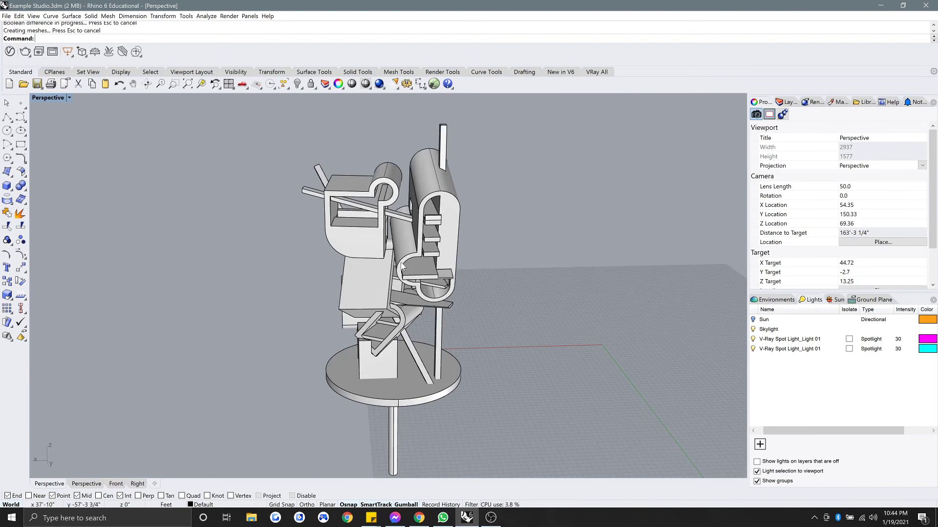
Inspect the round base plate and pole from a low angle.
scroll(401, 262, "down", 2)
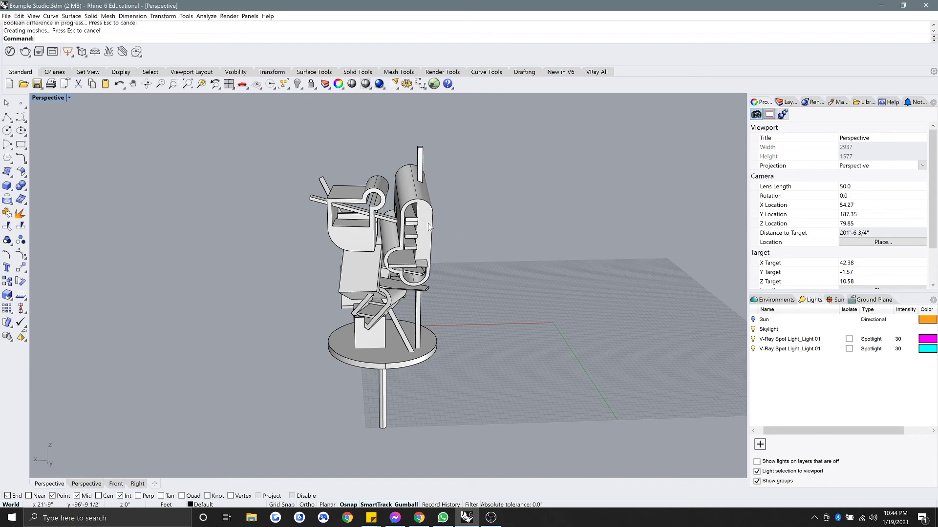
right_click_drag(445, 328, 547, 357)
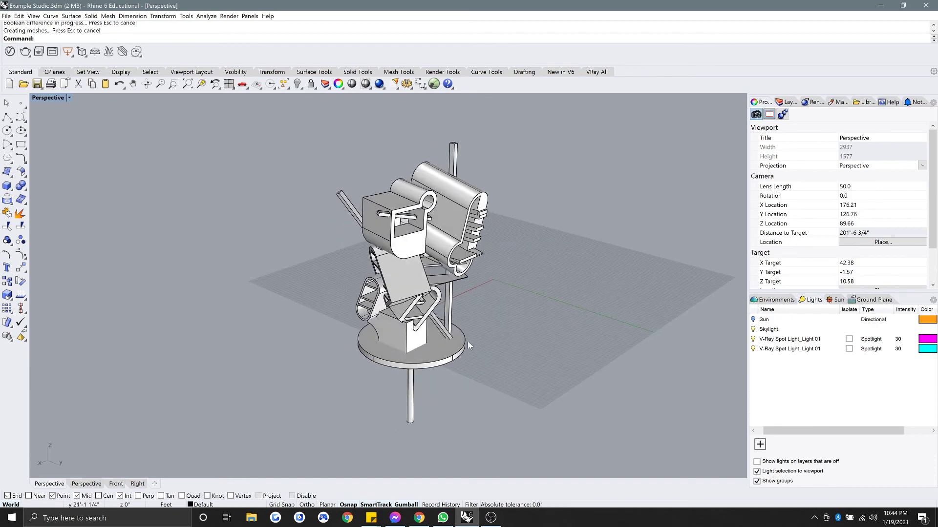
scroll(547, 357, "up", 4)
right_click_drag(392, 339, 504, 360)
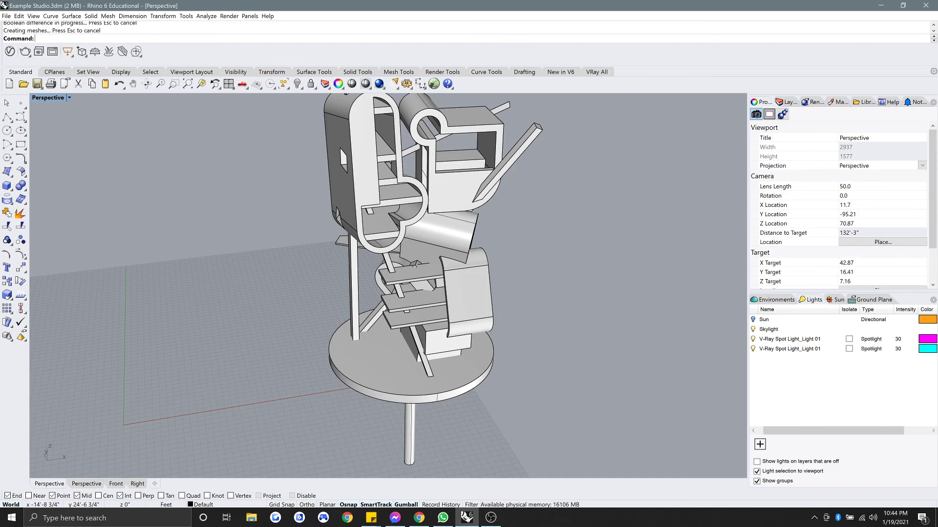
right_click_drag(359, 381, 402, 326)
scroll(429, 367, "up", 4)
left_click(403, 327)
left_click(407, 376, "shift")
right_click_drag(408, 389, 178, 390)
left_click(414, 388)
right_click_drag(414, 388, 360, 386)
BooleanDifference the block, front brace, diagonal brace and column using the round base plate as cutter.
type("BooleanDifference")
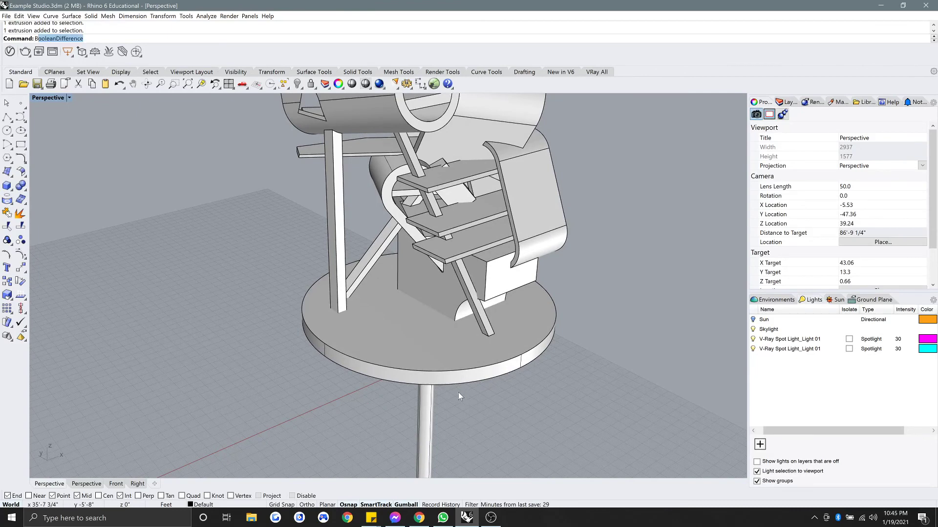
key("Return")
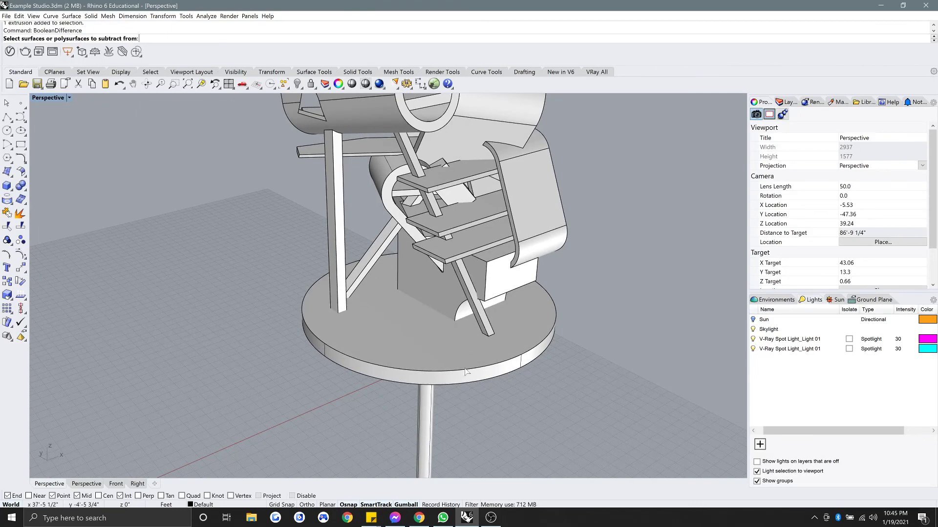
left_click(472, 313)
left_click(480, 322)
left_click(360, 280)
left_click(336, 288)
key("Return")
left_click(380, 315)
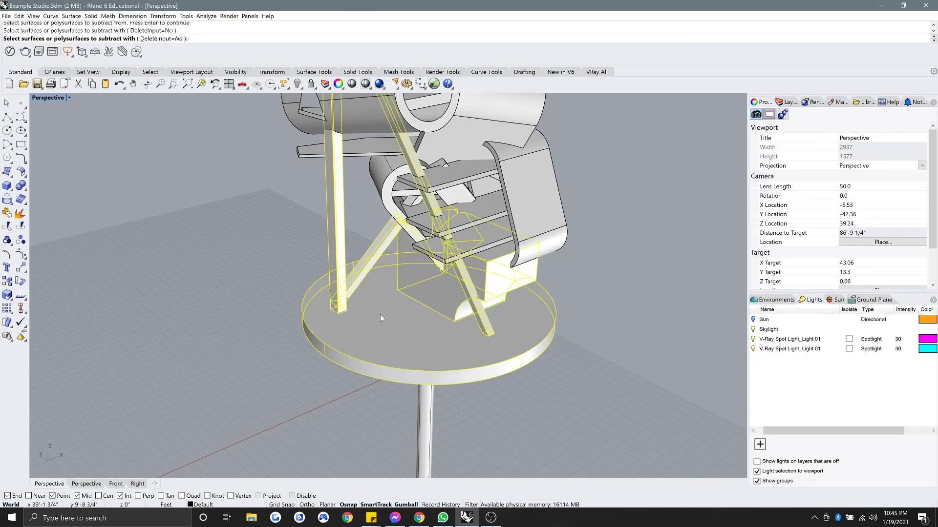
key("Return")
right_click_drag(292, 312, 358, 324)
scroll(254, 304, "down", 6)
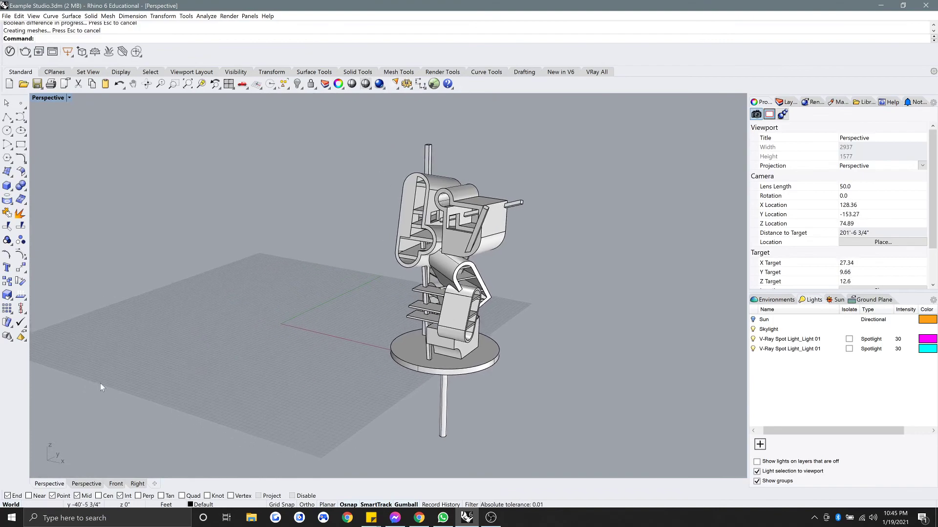